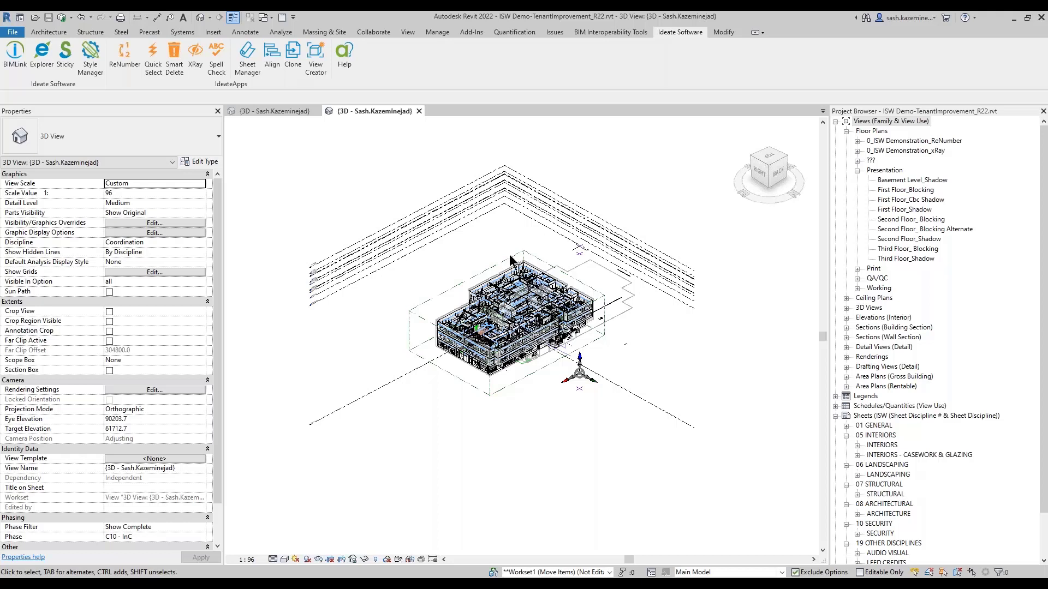
# Launch Ideate BIMLink and start a new link, enlarging its windows for easier reading
pyautogui.scroll(3, 427, 302)
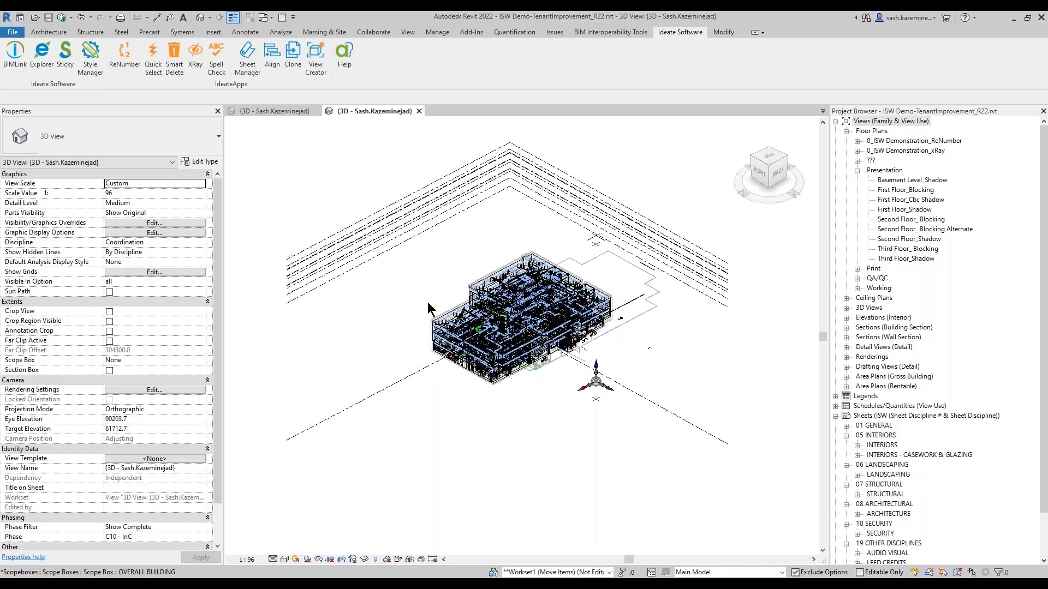
pyautogui.click(15, 54)
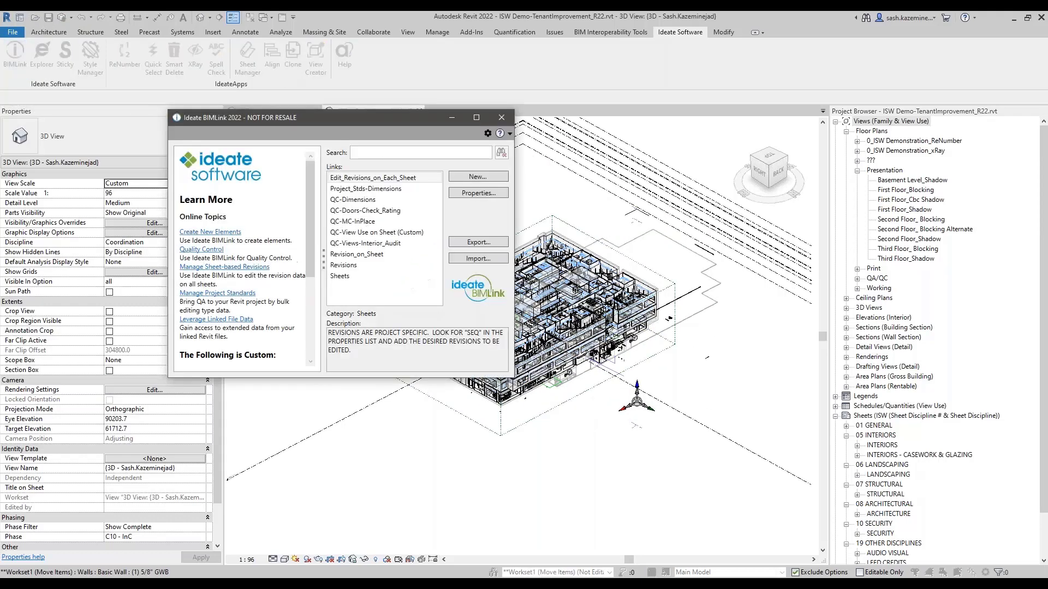
pyautogui.moveTo(325, 123); pyautogui.dragTo(409, 136)
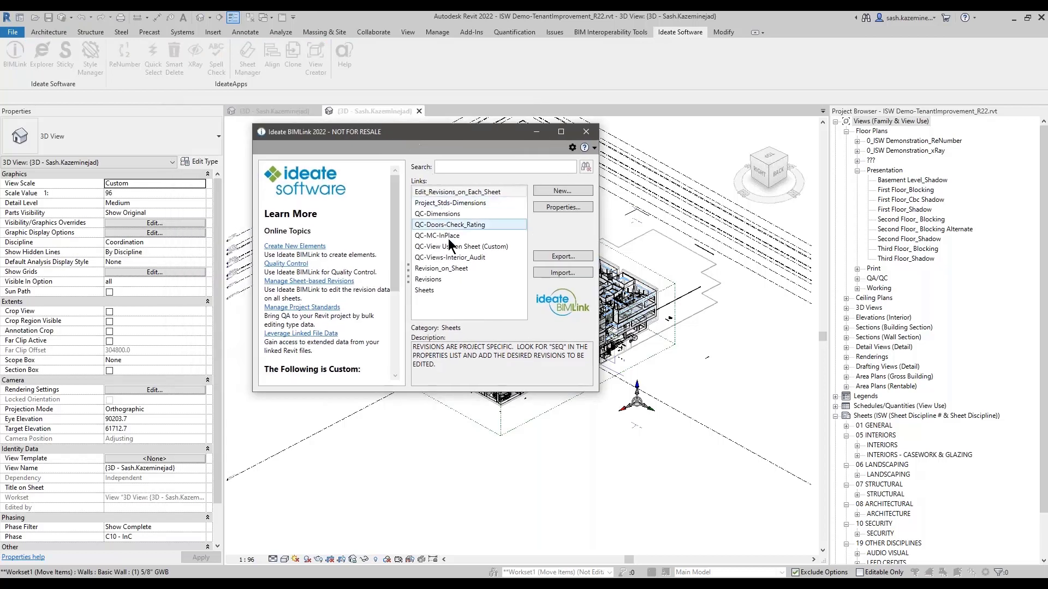
pyautogui.moveTo(593, 391); pyautogui.dragTo(641, 465)
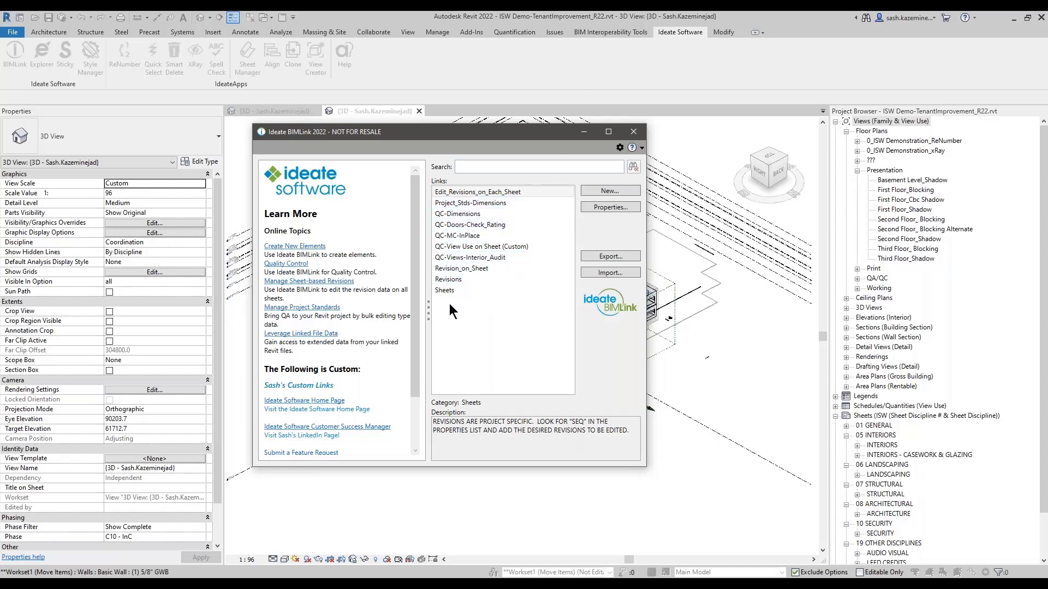
pyautogui.click(609, 190)
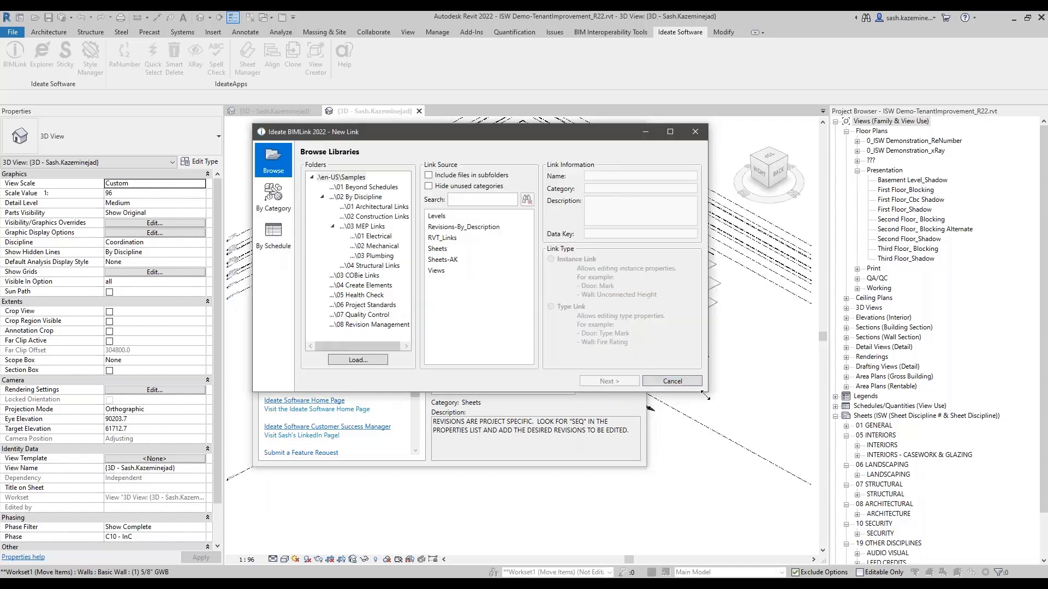
pyautogui.moveTo(708, 391); pyautogui.dragTo(759, 501)
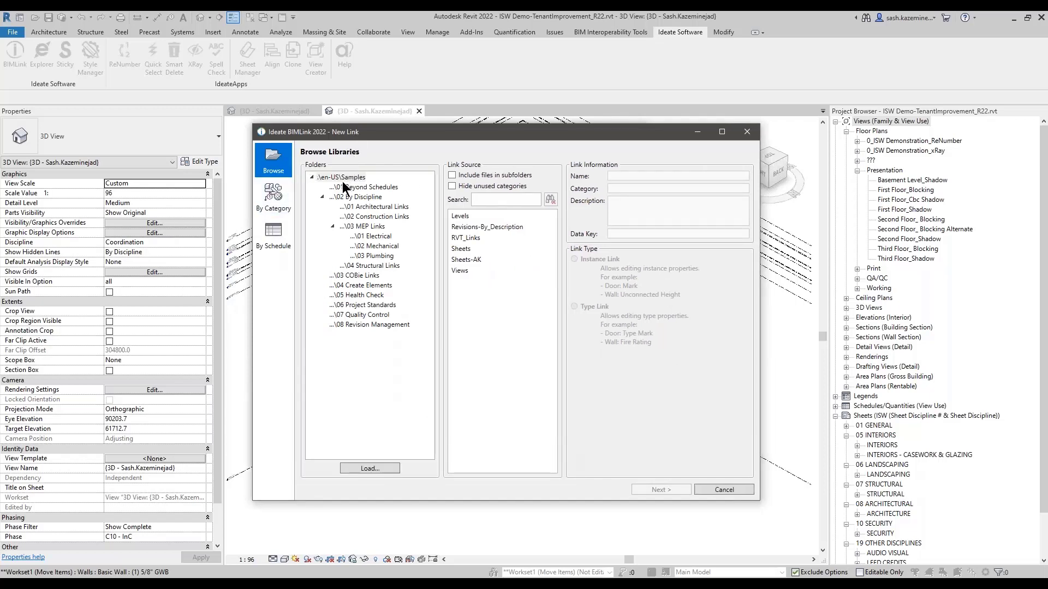
# Include files in subfolders for the \en-US\Samples library and look through the complete list of sample links
pyautogui.click(342, 177)
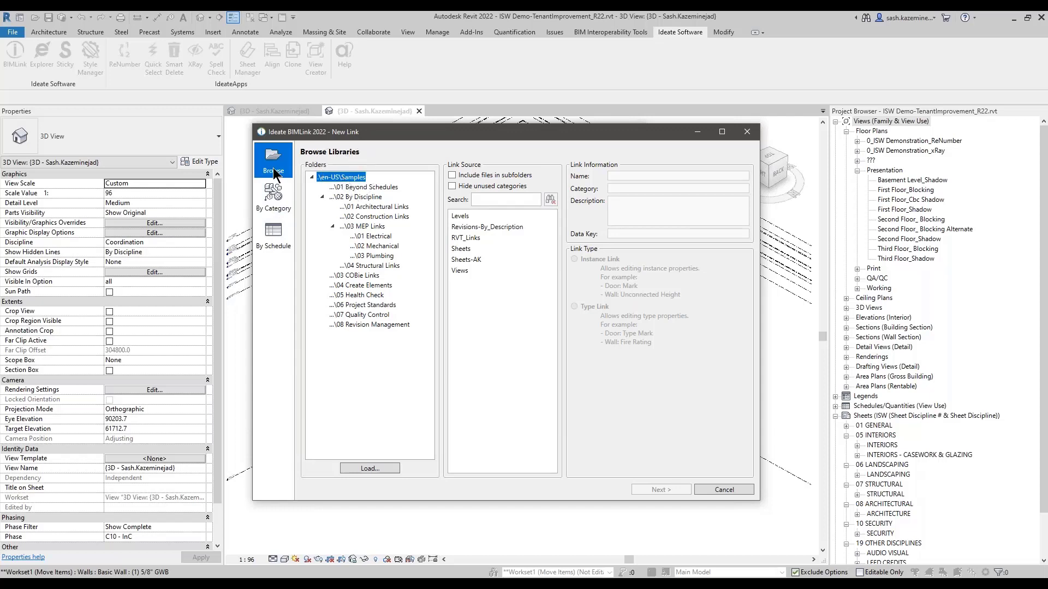
pyautogui.click(275, 174)
pyautogui.click(345, 178)
pyautogui.click(451, 175)
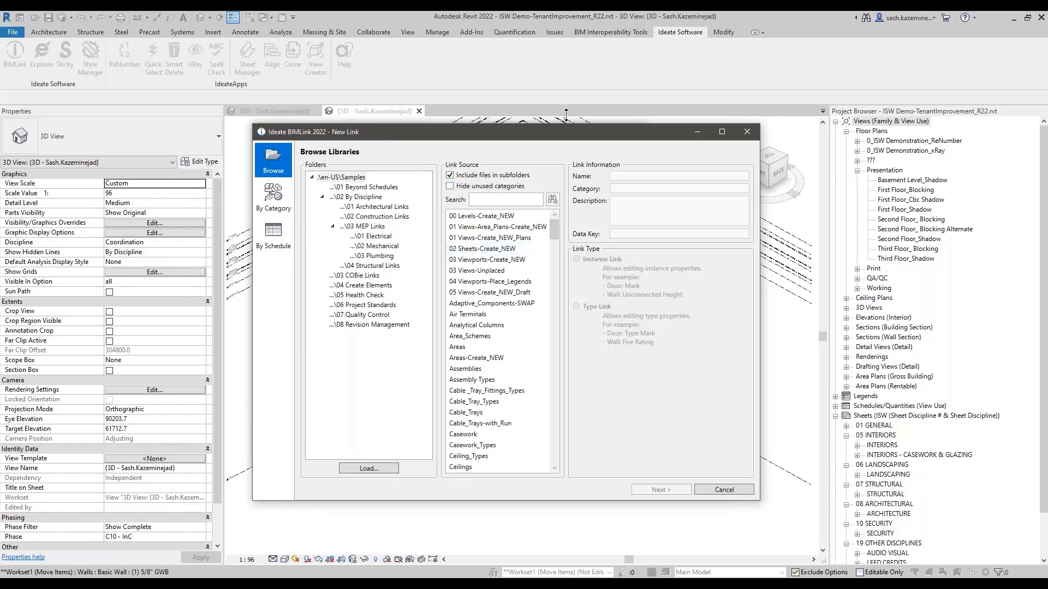
pyautogui.moveTo(567, 130); pyautogui.dragTo(568, 79)
pyautogui.moveTo(554, 165)
pyautogui.mouseDown()
pyautogui.moveTo(558, 335)
pyautogui.moveTo(567, 169)
pyautogui.mouseUp()
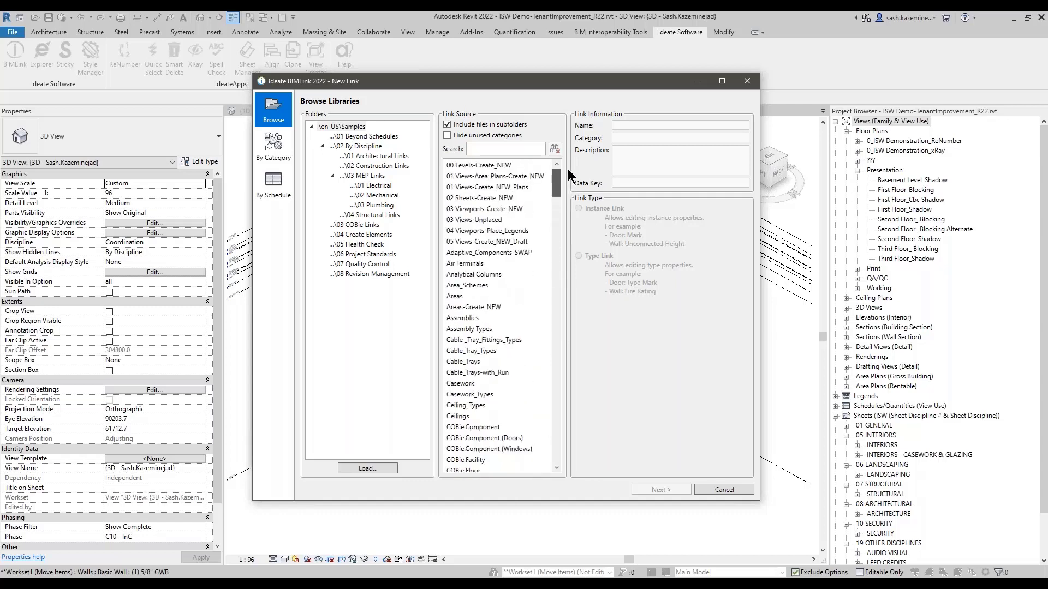
pyautogui.moveTo(526, 80); pyautogui.dragTo(502, 71)
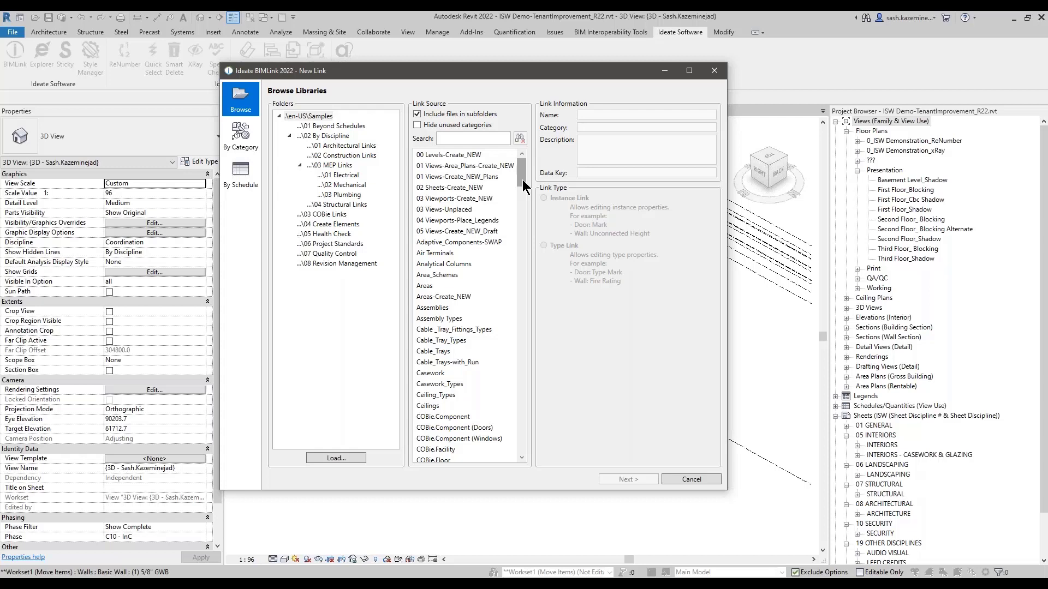
pyautogui.scroll(-6, 472, 366)
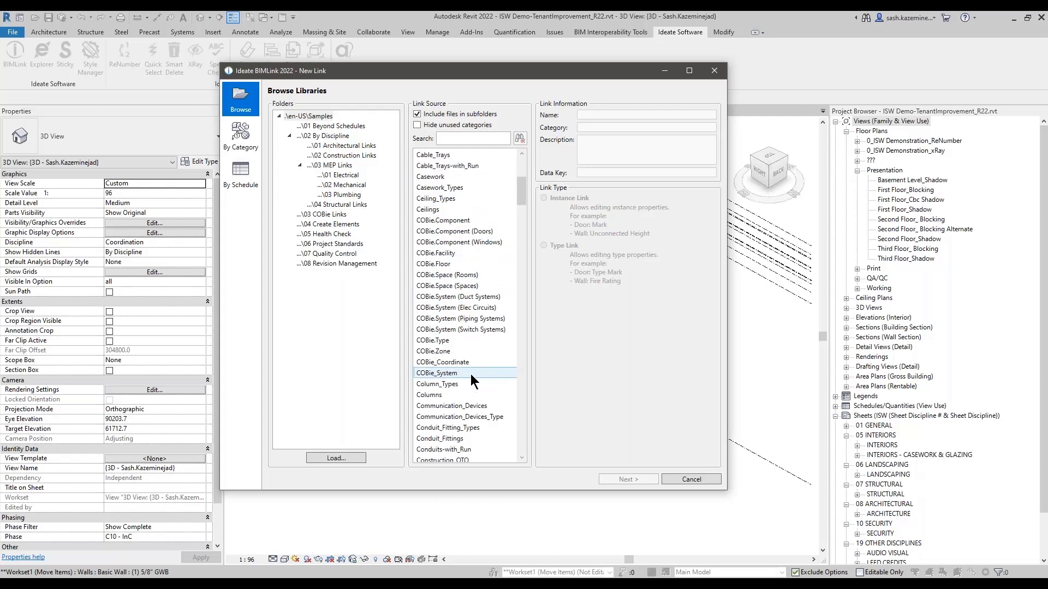
pyautogui.scroll(-6, 470, 374)
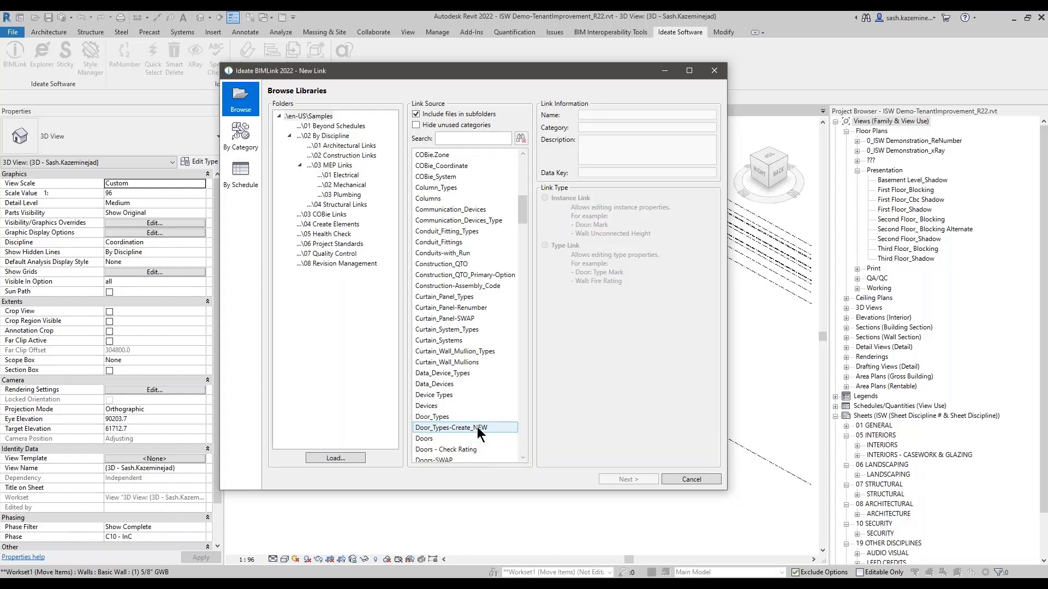
pyautogui.moveTo(525, 202); pyautogui.dragTo(525, 159)
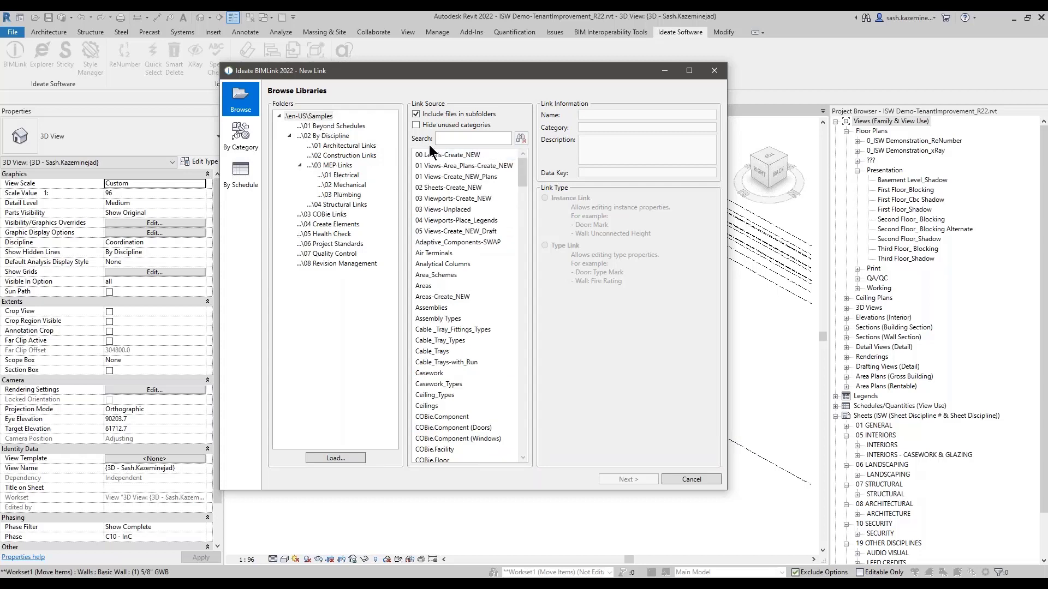
pyautogui.moveTo(526, 166); pyautogui.dragTo(513, 129)
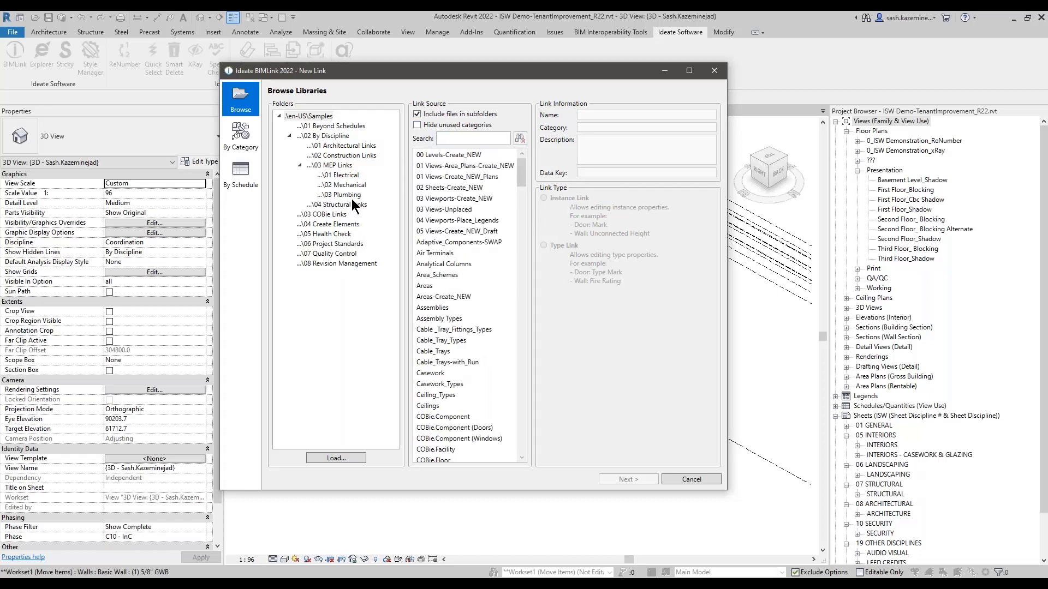
# Show the links in the 07 Quality Control sample folder and review the QC-Dimensions link information
pyautogui.click(327, 253)
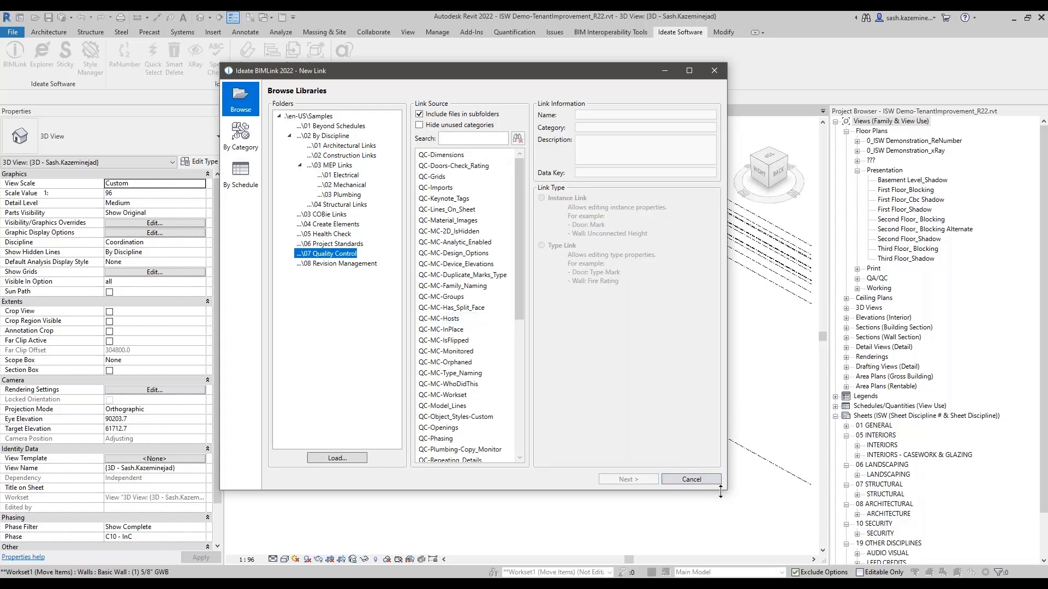
pyautogui.moveTo(722, 492); pyautogui.dragTo(825, 559)
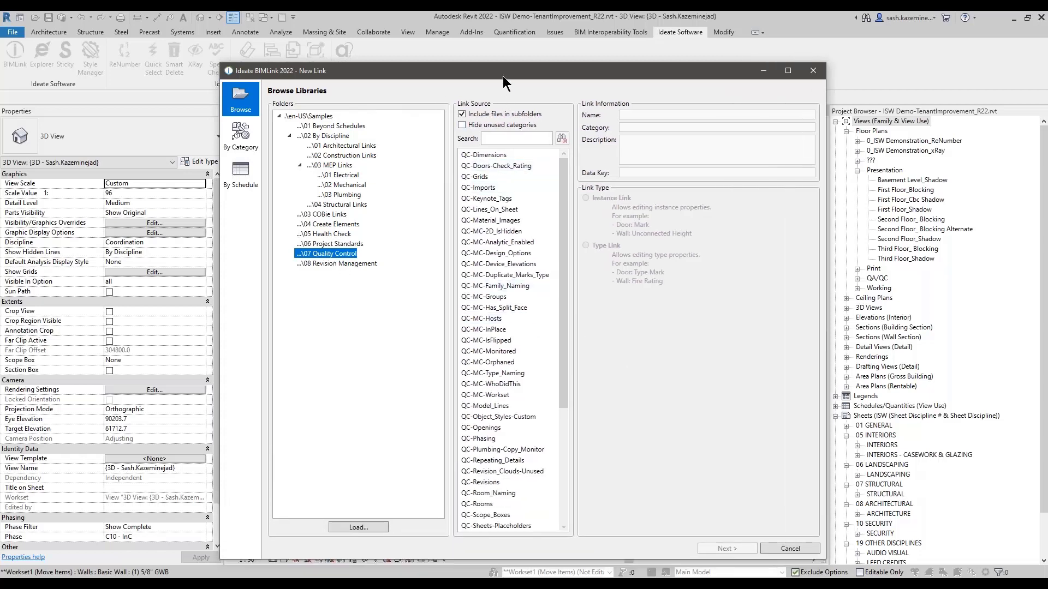
pyautogui.moveTo(506, 70); pyautogui.dragTo(500, 45)
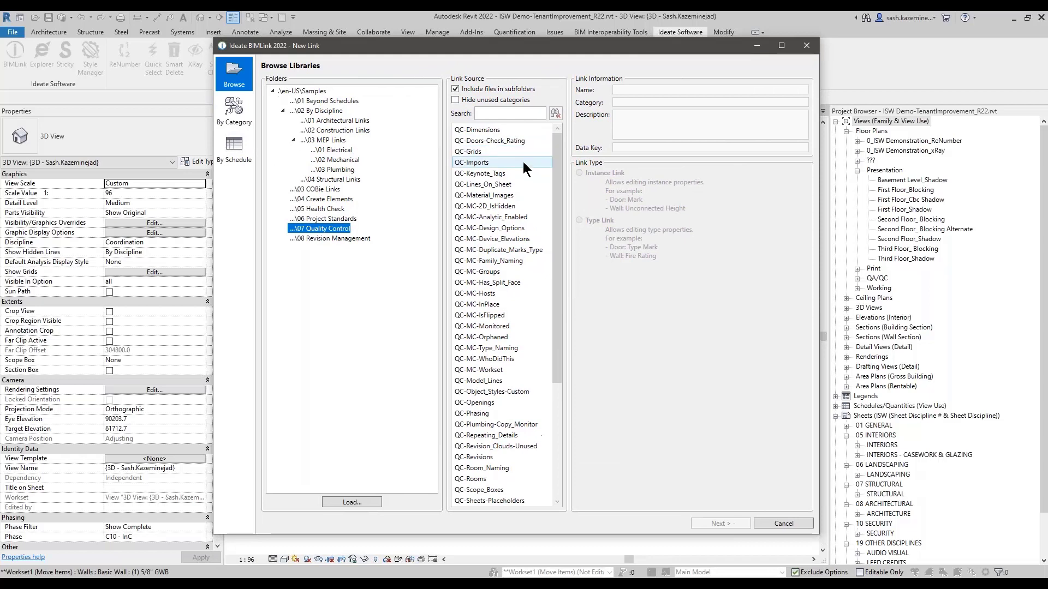
pyautogui.click(498, 131)
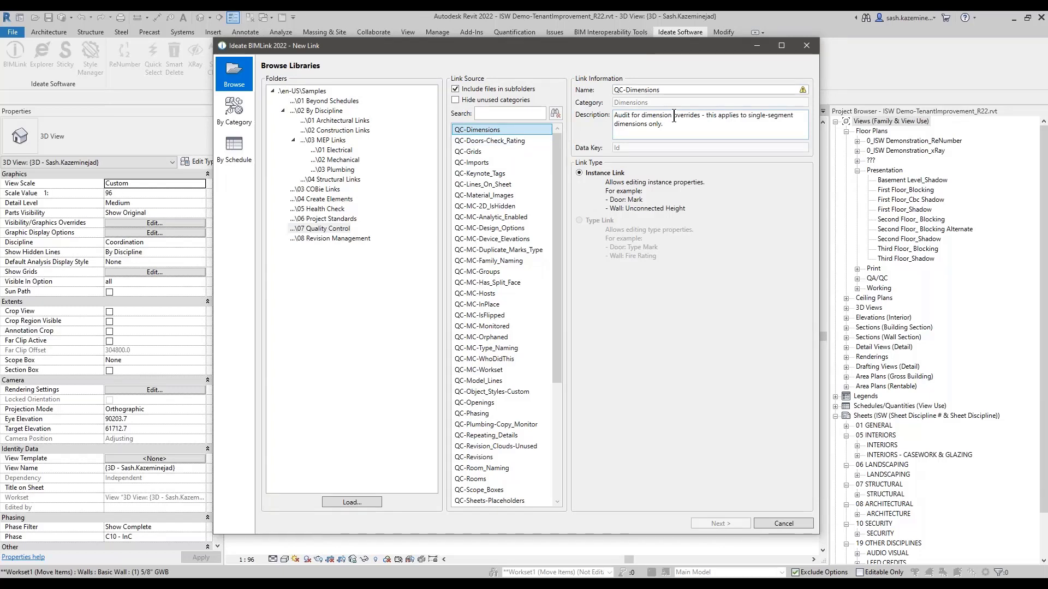
# Base an instance link on QC-Doors-Check_Rating, name it QC-Doors-Check_Rating2, and continue to its properties
pyautogui.click(527, 141)
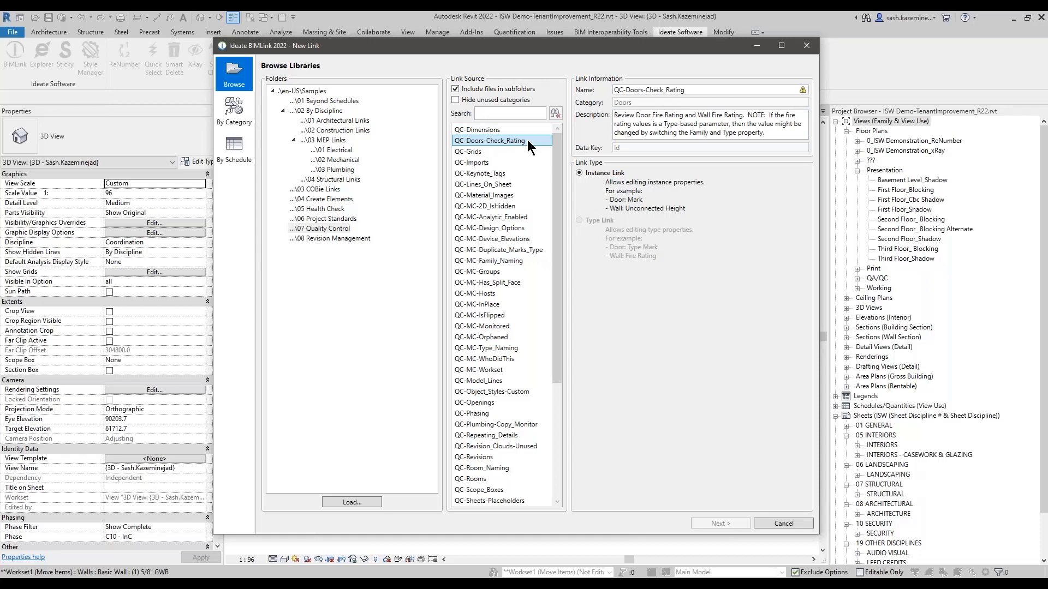
pyautogui.click(715, 90)
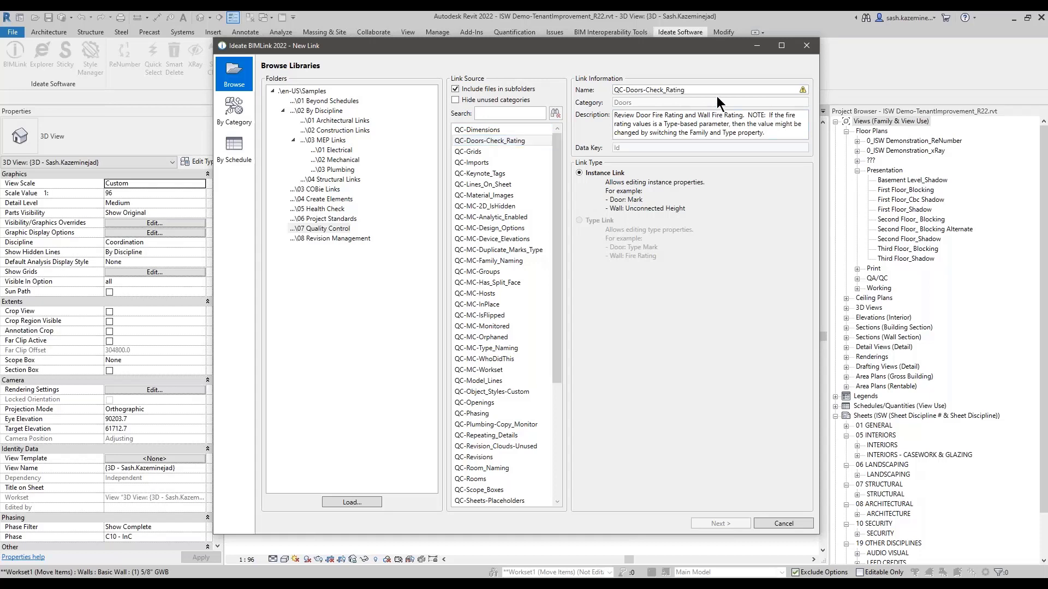
pyautogui.click(803, 90)
pyautogui.moveTo(714, 46); pyautogui.dragTo(669, 302)
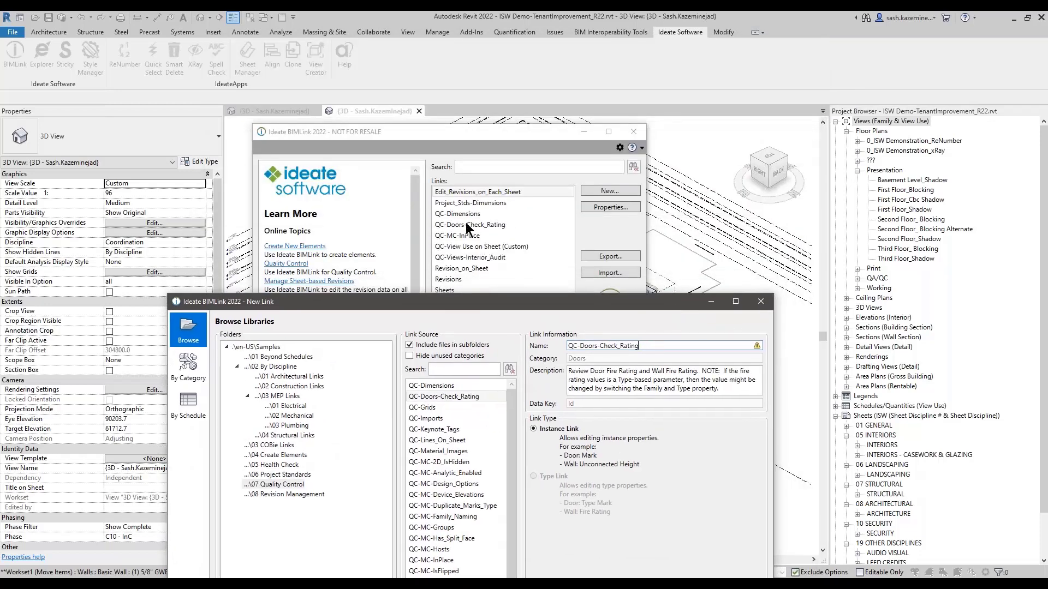
pyautogui.moveTo(481, 302); pyautogui.dragTo(514, 70)
pyautogui.moveTo(631, 80); pyautogui.dragTo(625, 46)
pyautogui.write('2')
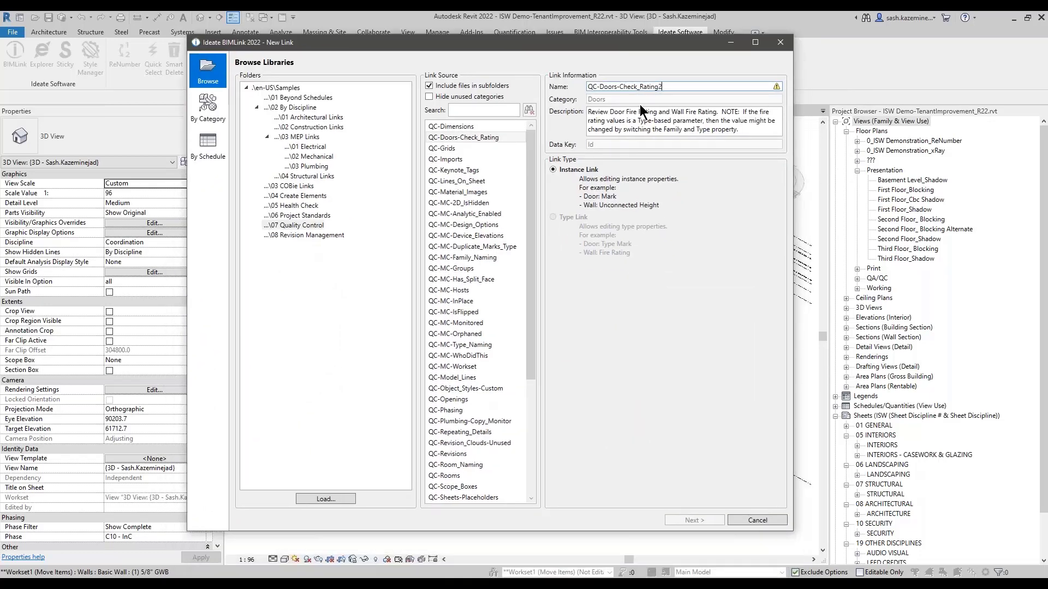
pyautogui.press('Tab')
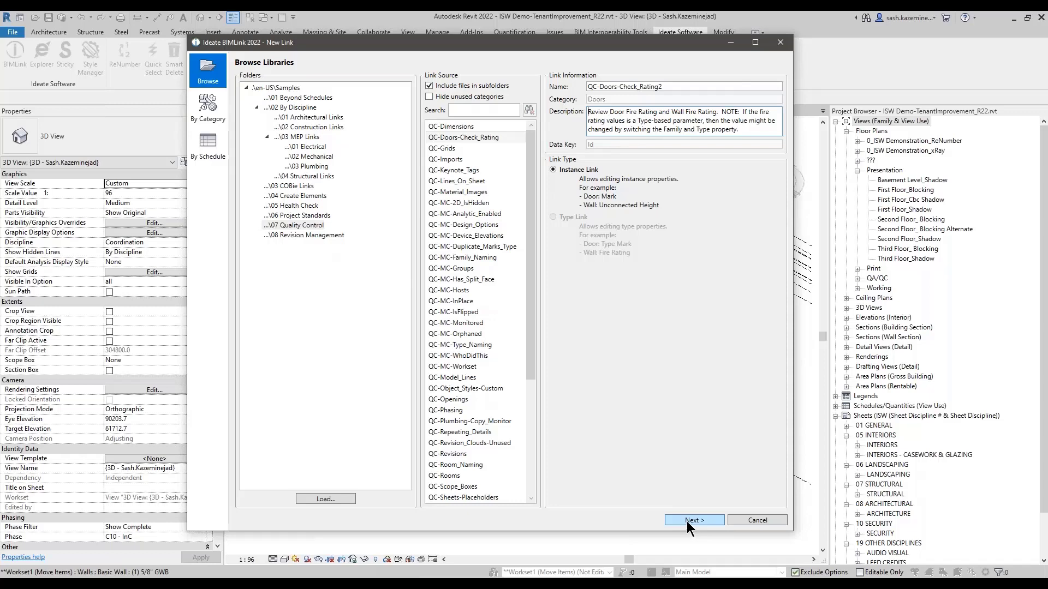
pyautogui.click(554, 169)
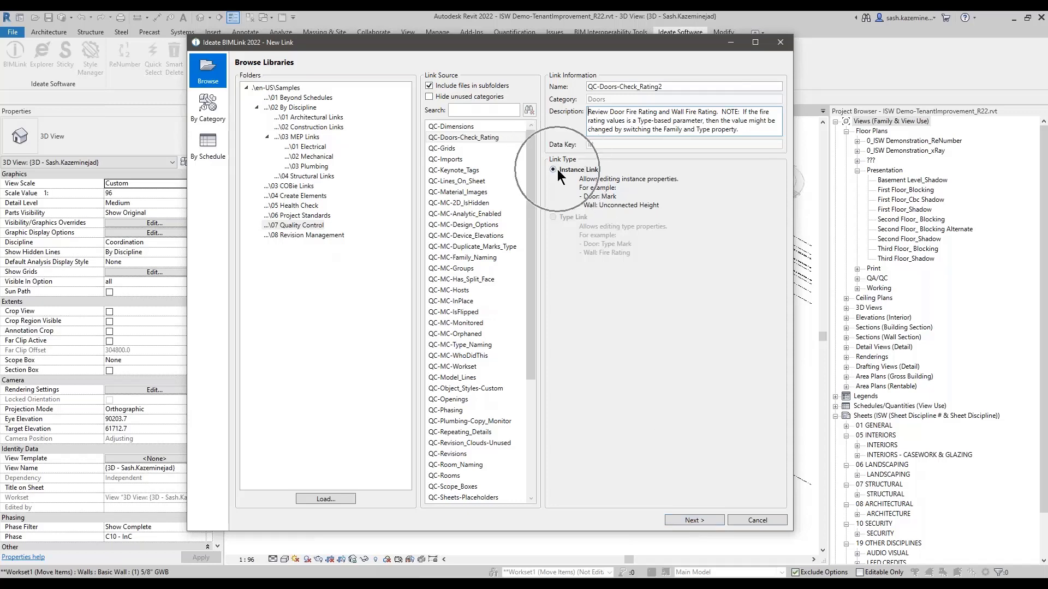
pyautogui.click(694, 521)
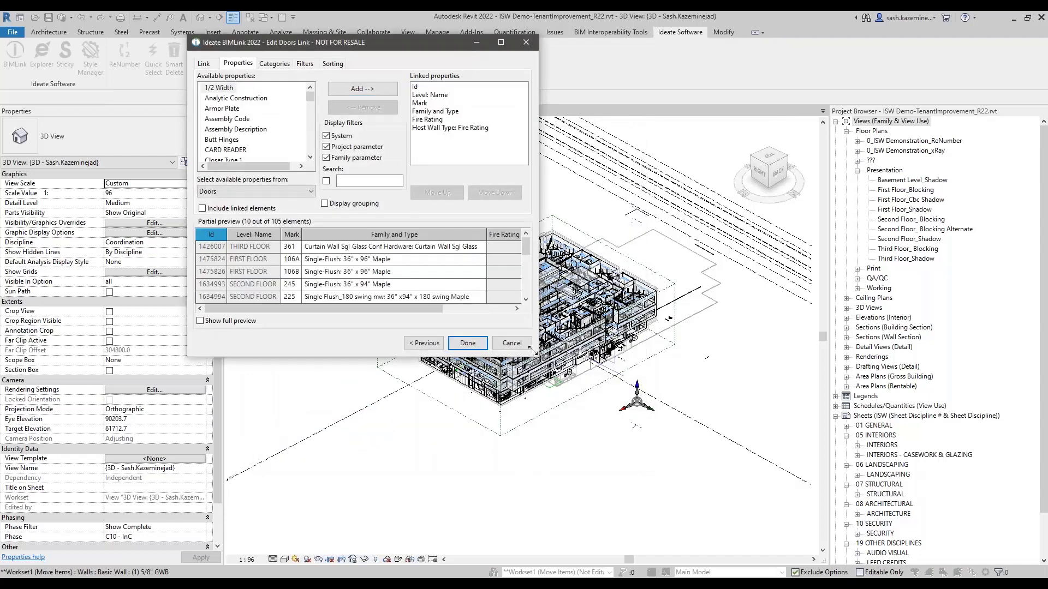
# Preview all doors in the link, compare Fire Rating with Host Wall Type: Fire Rating, and cancel the link
pyautogui.moveTo(529, 348); pyautogui.dragTo(802, 518)
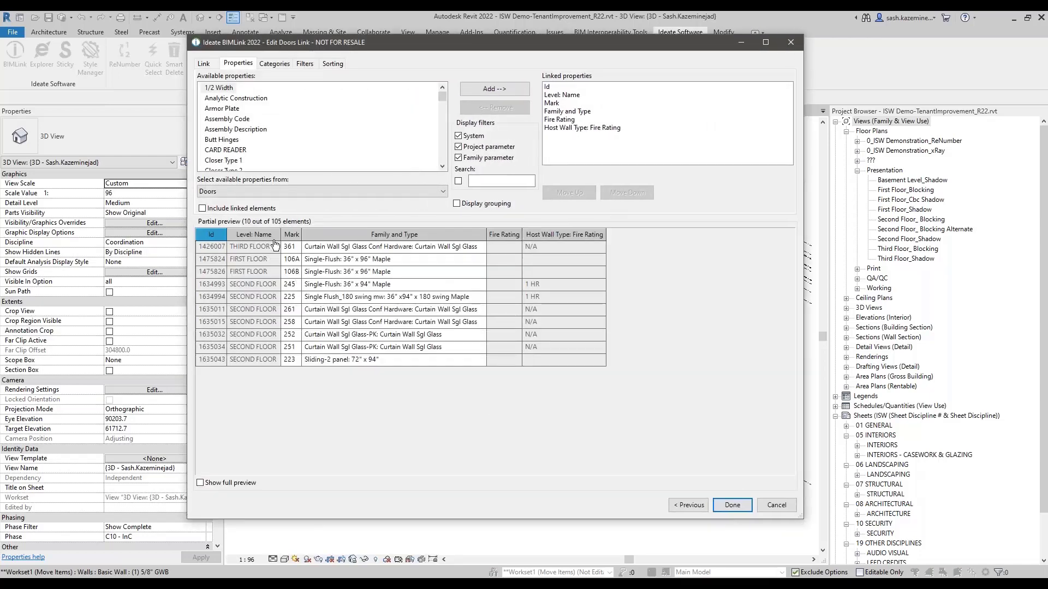
pyautogui.click(214, 483)
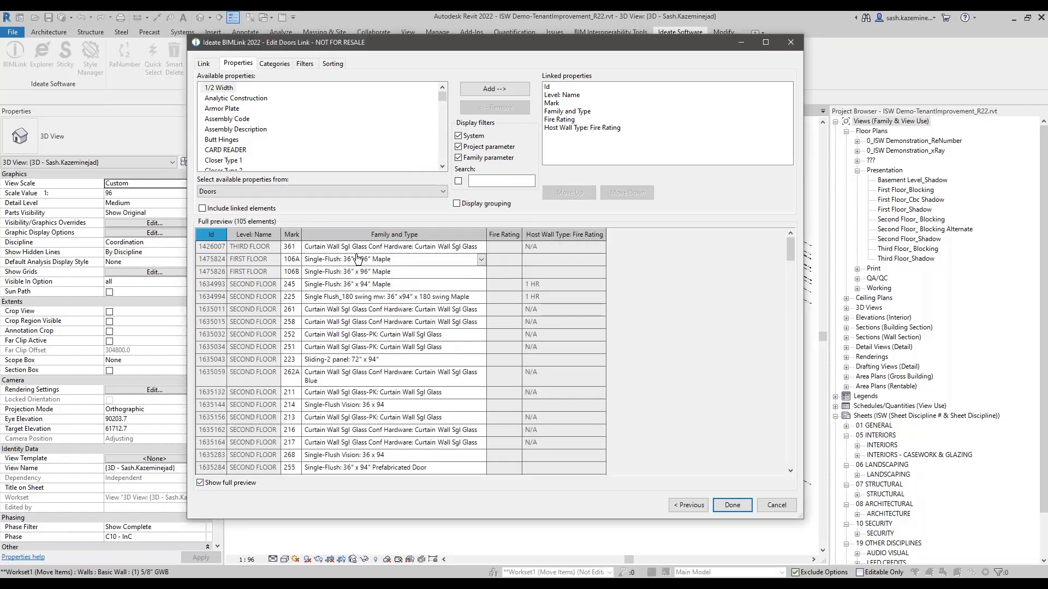
pyautogui.click(510, 250)
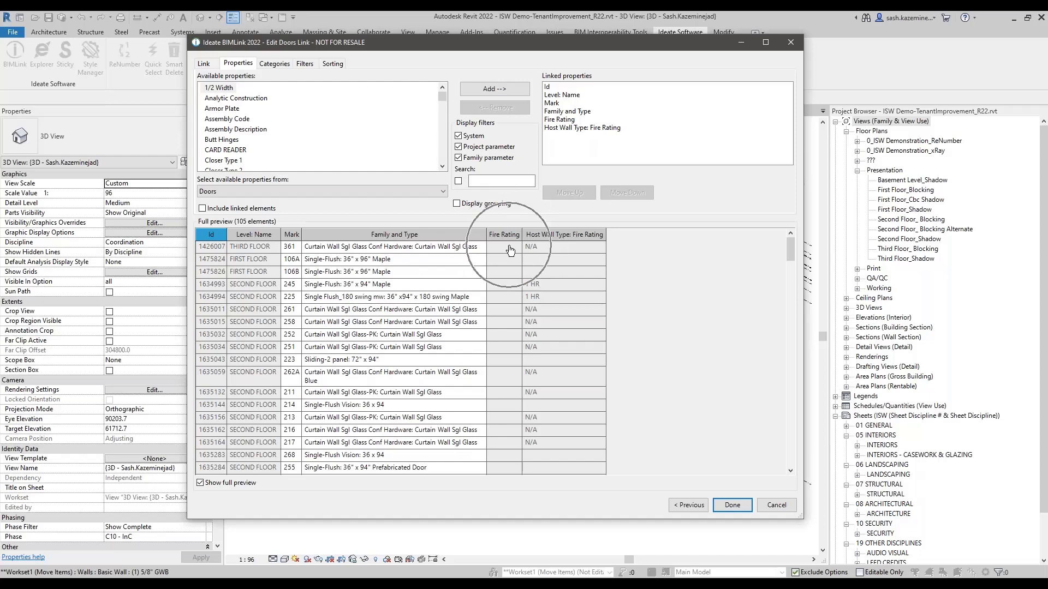
pyautogui.click(550, 247)
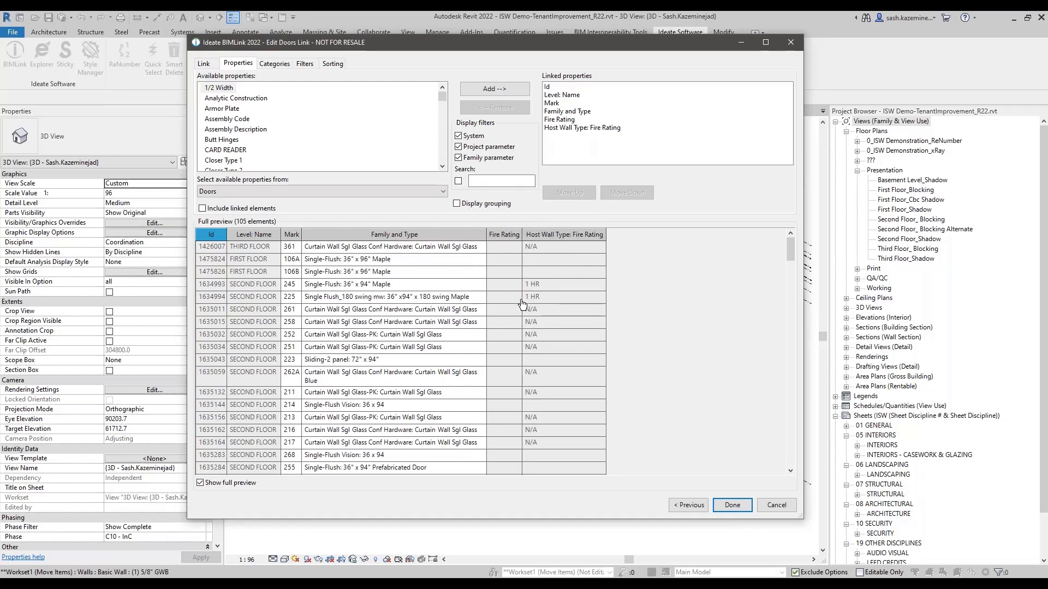
pyautogui.hotkey('ctrl', '2')
pyautogui.keyDown('ctrl'); pyautogui.moveTo(479, 273); pyautogui.dragTo(615, 295); pyautogui.keyUp('ctrl')
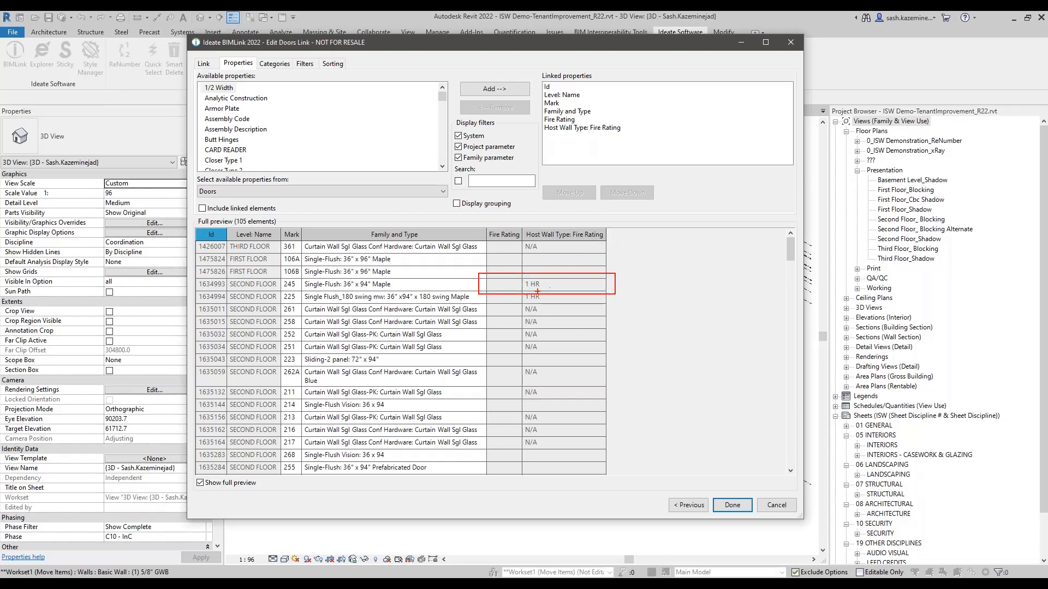
pyautogui.moveTo(518, 280)
pyautogui.mouseDown()
pyautogui.moveTo(510, 300)
pyautogui.moveTo(500, 281)
pyautogui.mouseUp()
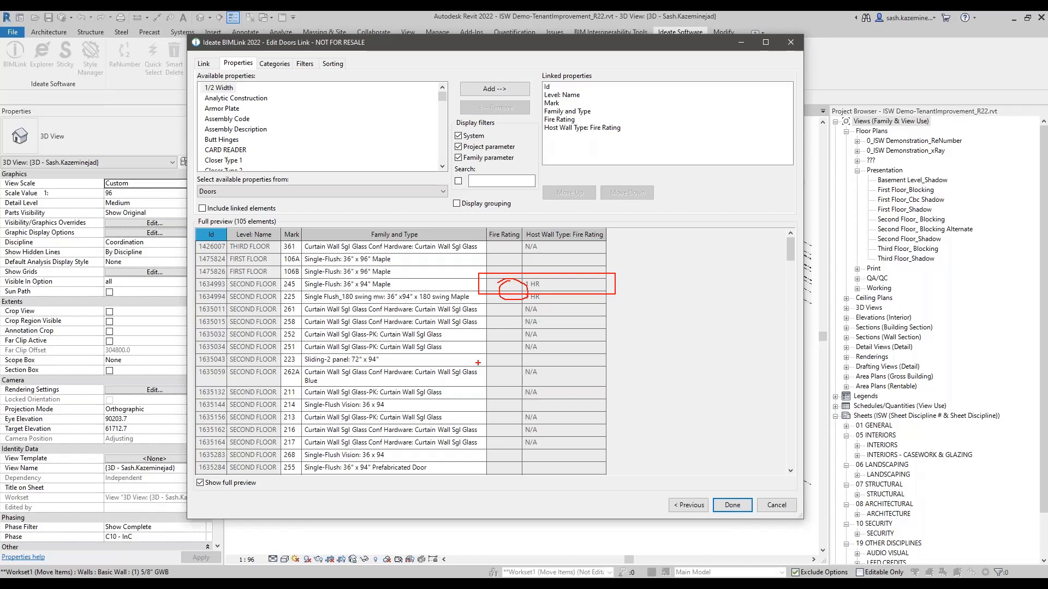
pyautogui.moveTo(267, 276); pyautogui.dragTo(303, 292)
pyautogui.press('Escape')
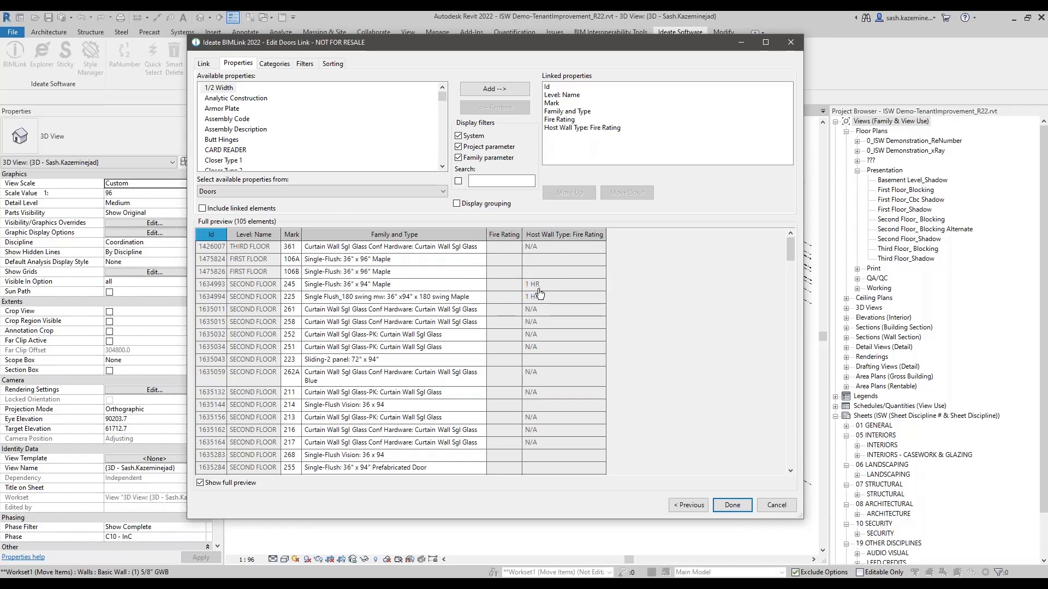
pyautogui.scroll(-4, 551, 358)
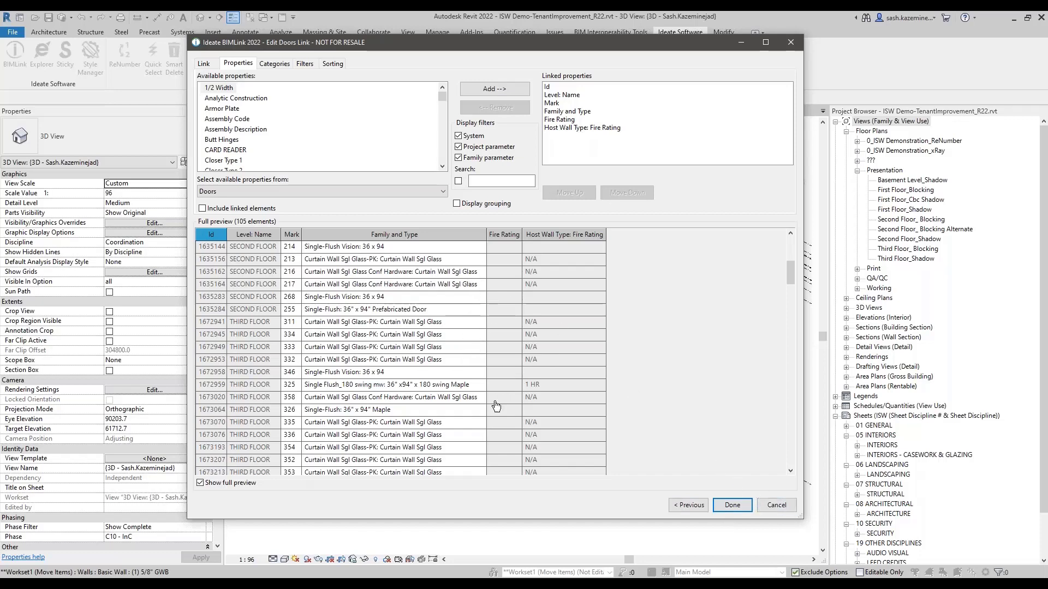
pyautogui.click(776, 505)
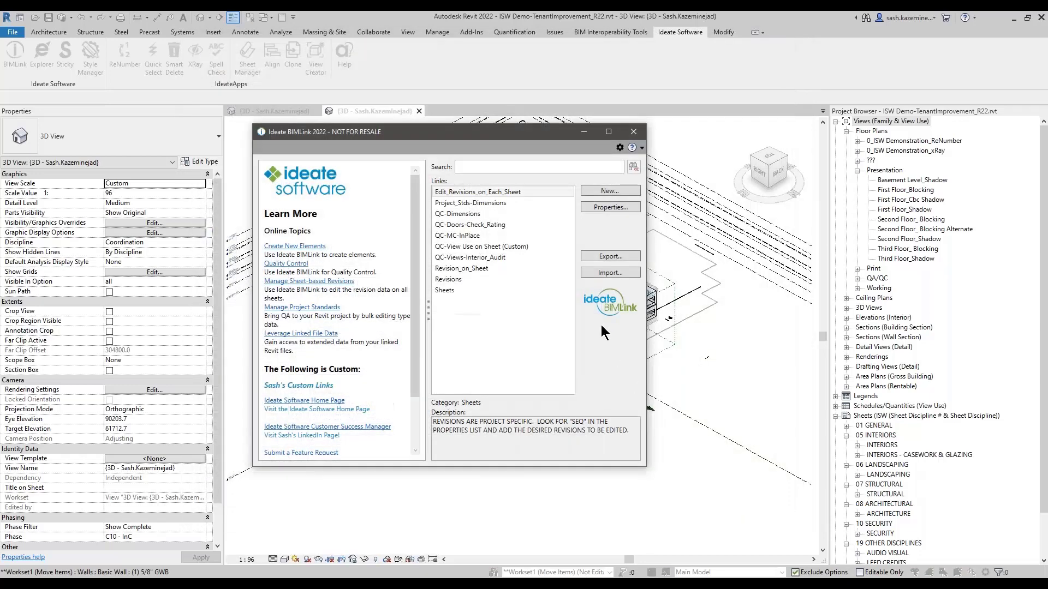
# Start a new link from the 07 Quality Control folder and review the QC-MC-InPlace and QC-MC-IsFlipped link information
pyautogui.click(611, 190)
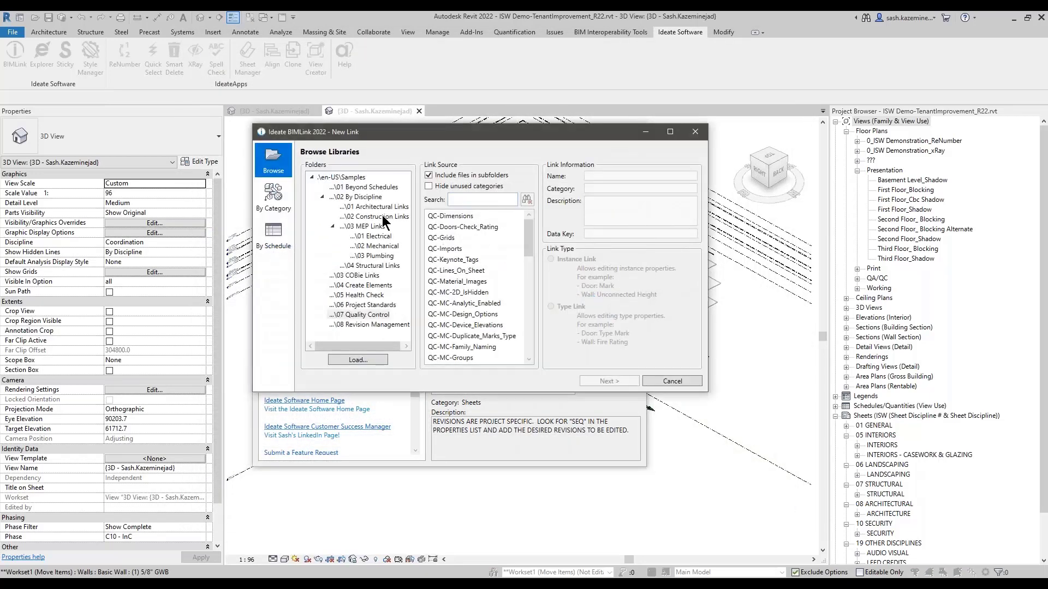
pyautogui.click(358, 316)
pyautogui.moveTo(439, 125); pyautogui.dragTo(439, 26)
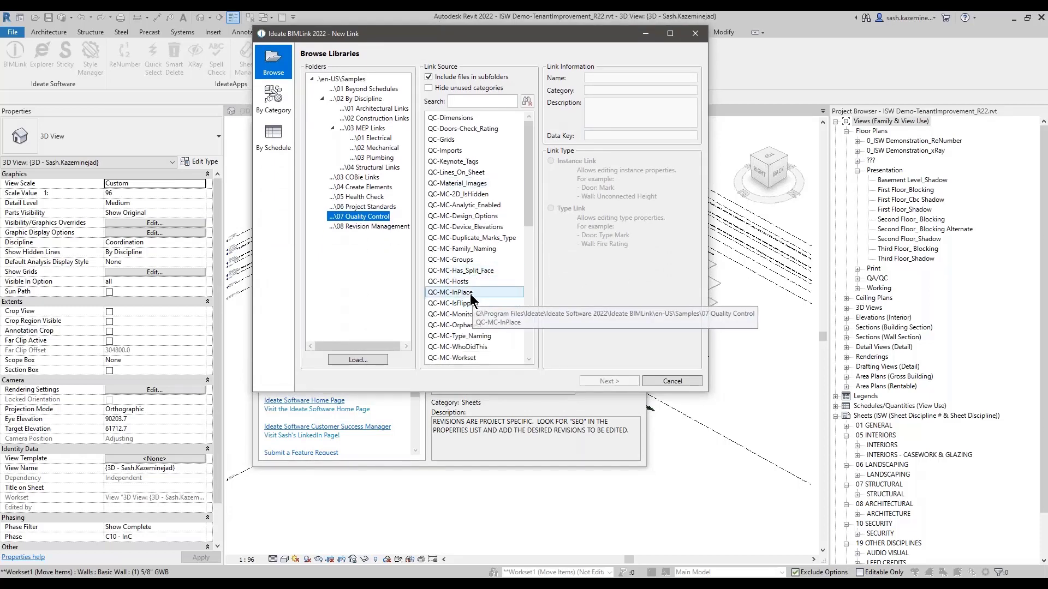
pyautogui.click(472, 293)
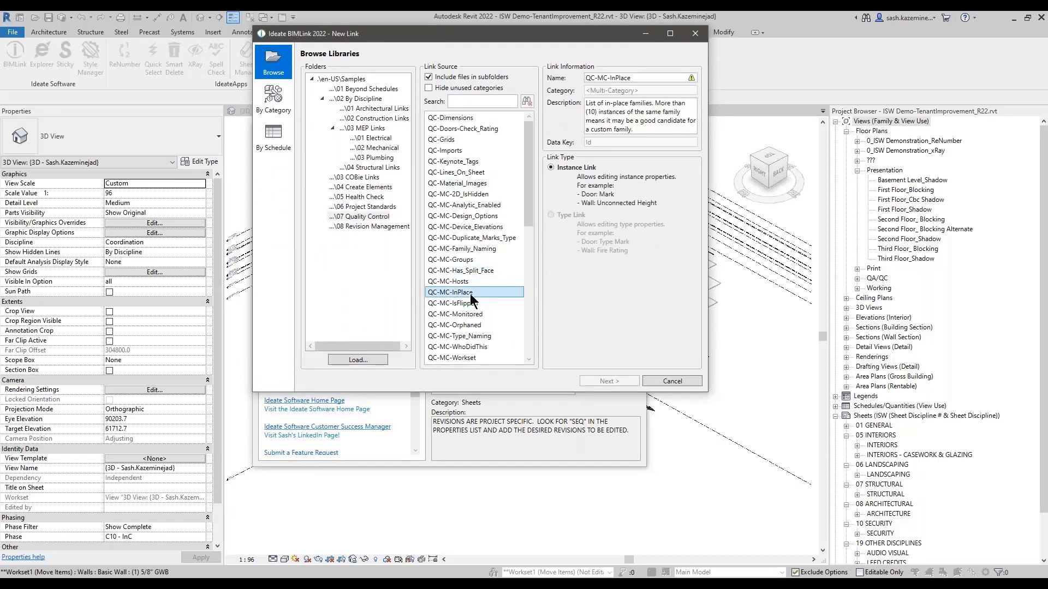
pyautogui.click(457, 302)
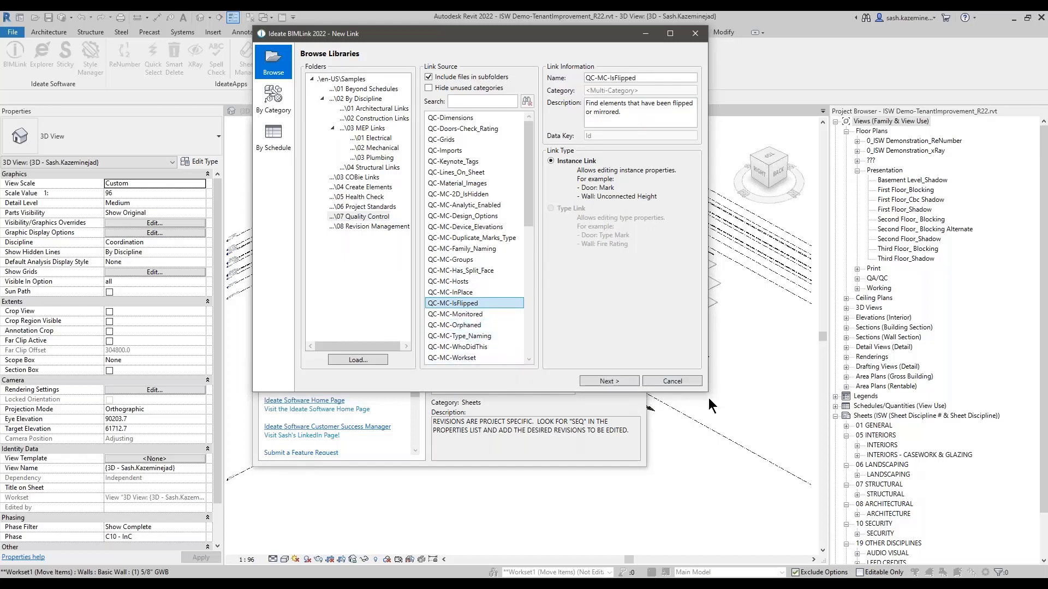
pyautogui.moveTo(709, 396); pyautogui.dragTo(797, 485)
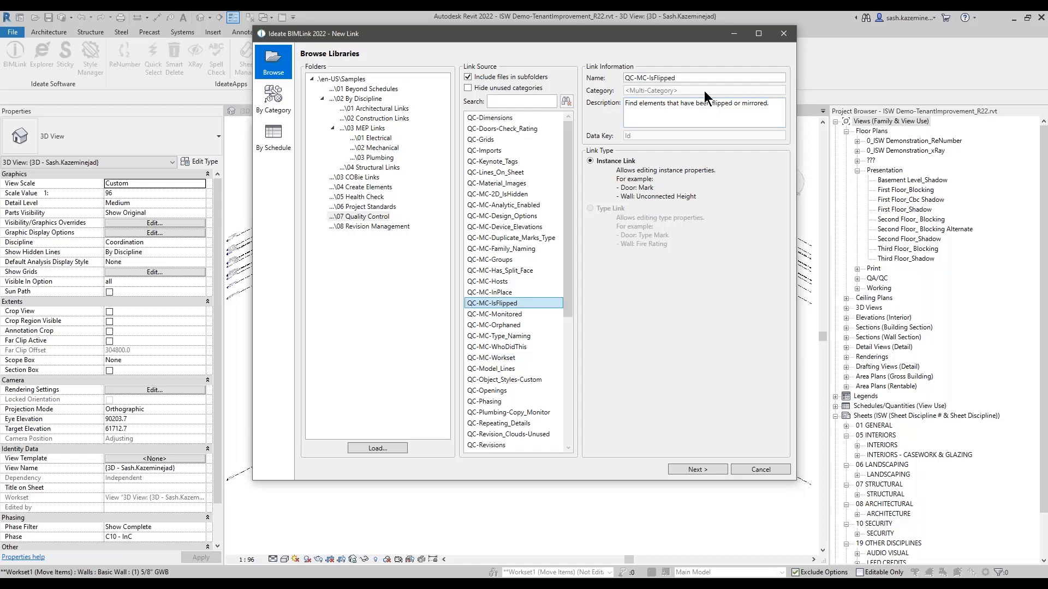
pyautogui.click(647, 93)
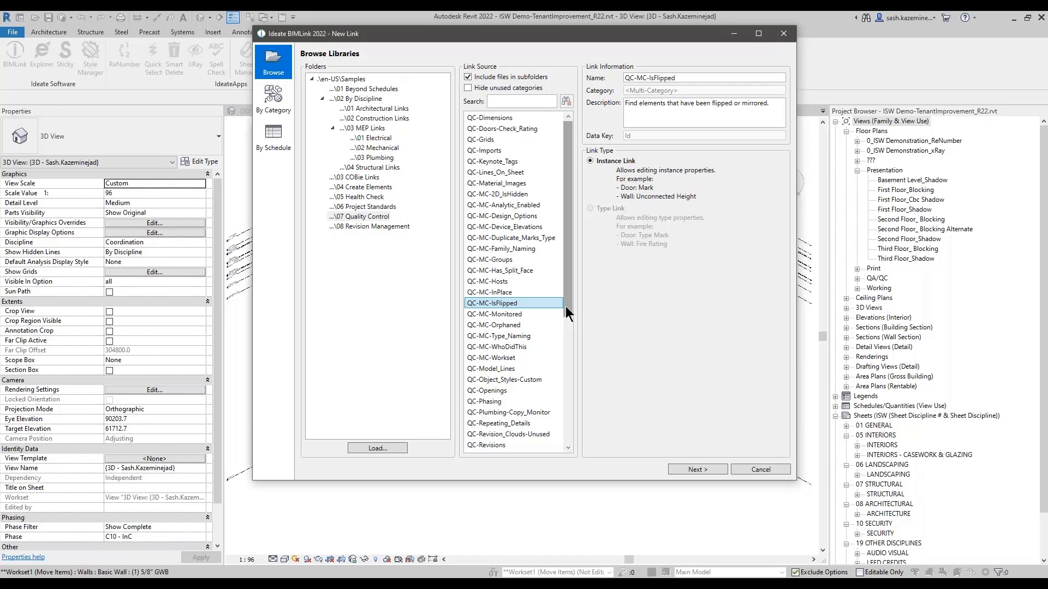
# Base an instance link on HC-Dimensions from the 05 Health Check sample folder and continue to its properties
pyautogui.click(368, 198)
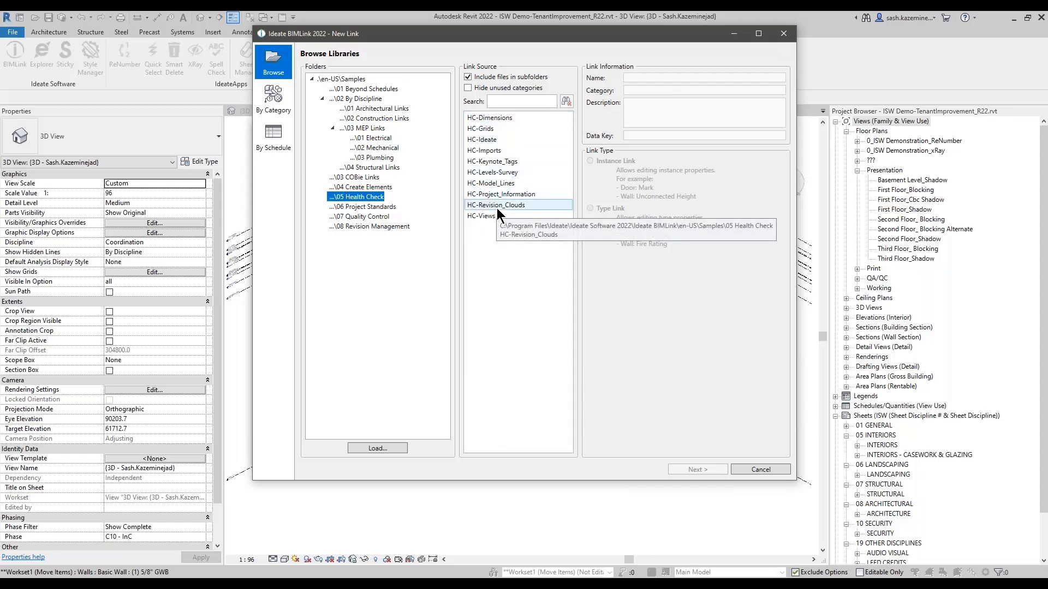
pyautogui.click(497, 118)
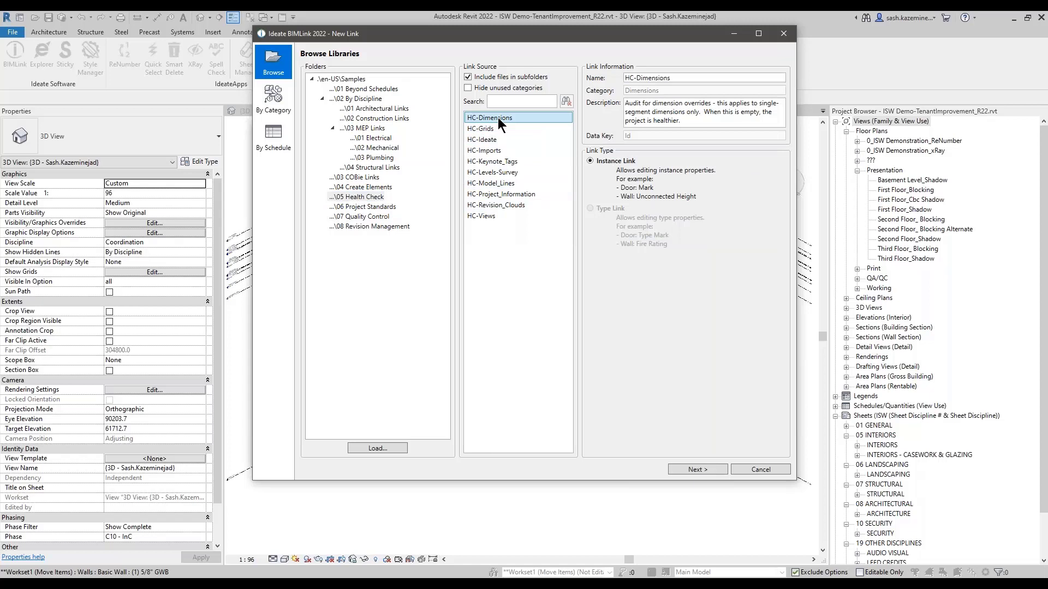
pyautogui.click(608, 162)
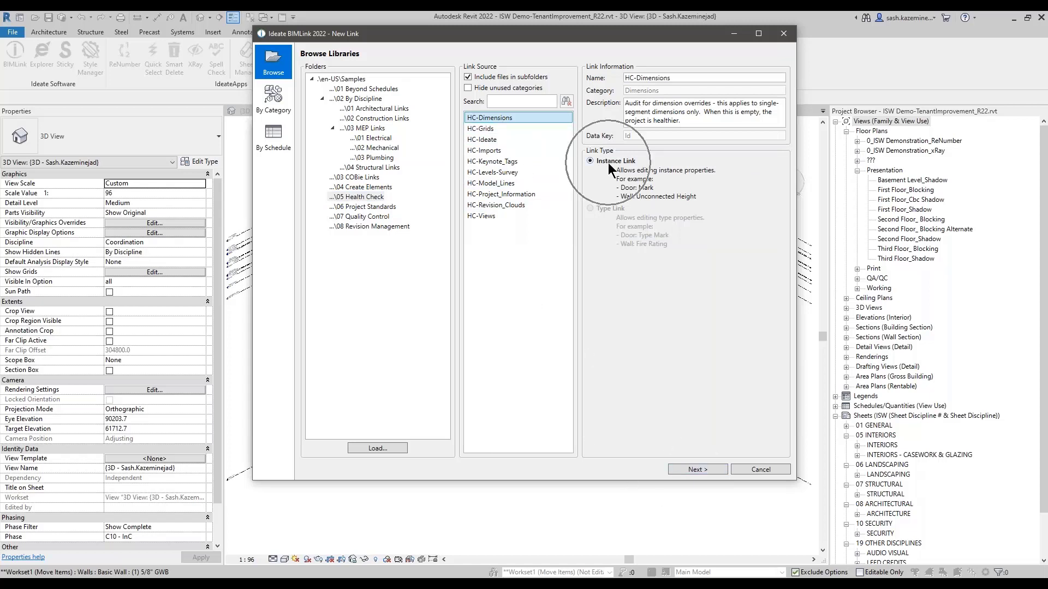
pyautogui.click(682, 469)
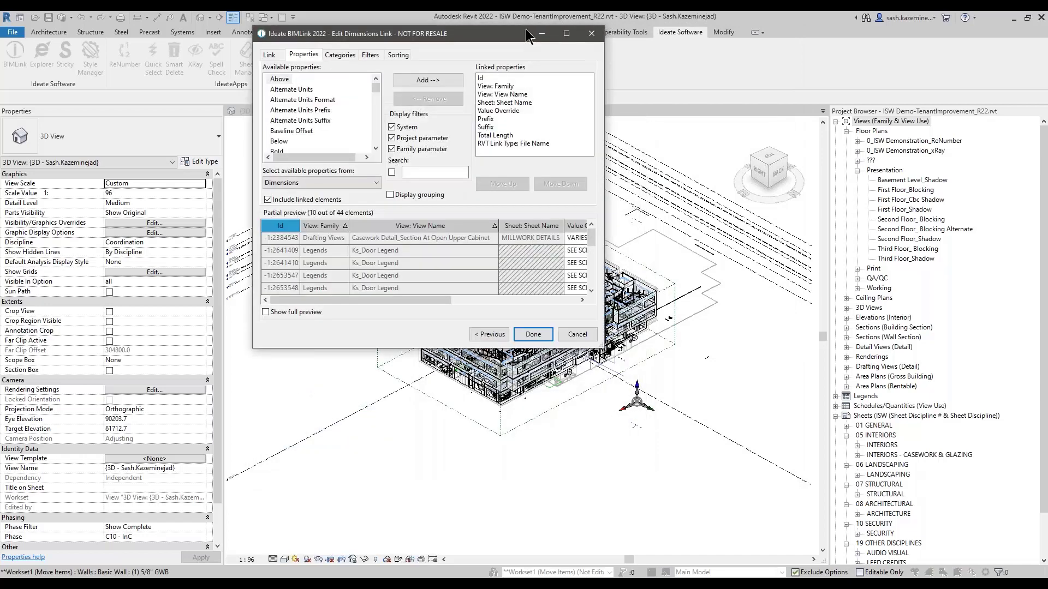
# Enlarge the dimensions link editor and show the full preview of all its elements
pyautogui.moveTo(416, 40); pyautogui.dragTo(372, 38)
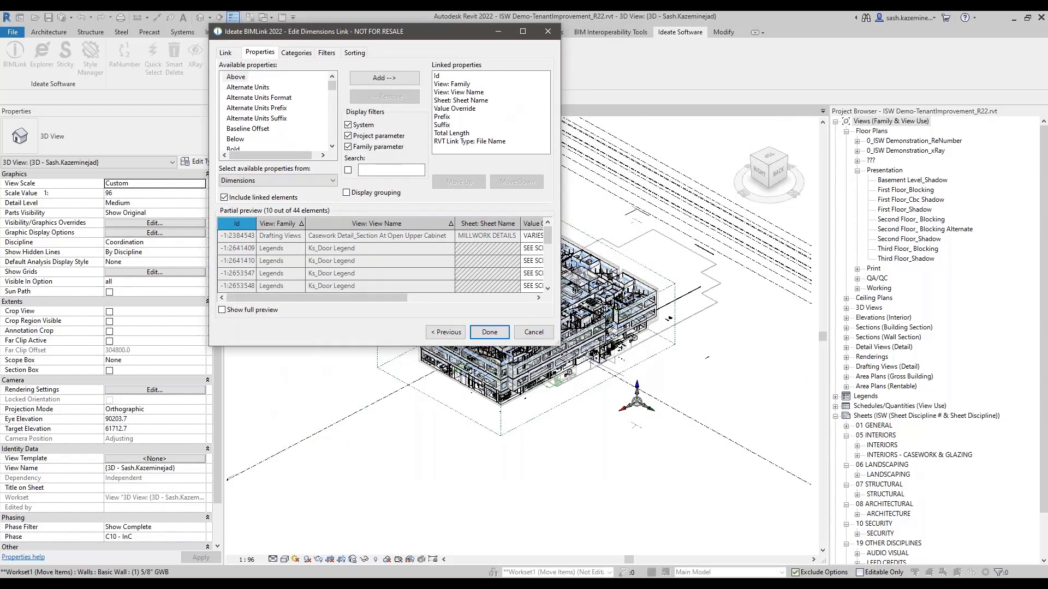
pyautogui.moveTo(559, 345); pyautogui.dragTo(891, 521)
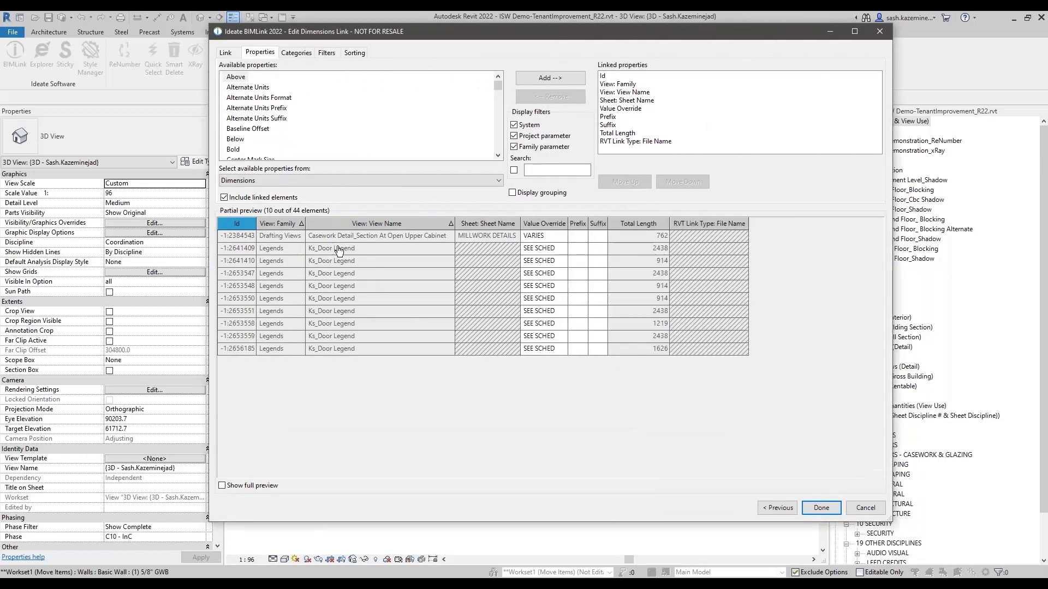
pyautogui.press('ctrl')
pyautogui.click(240, 485)
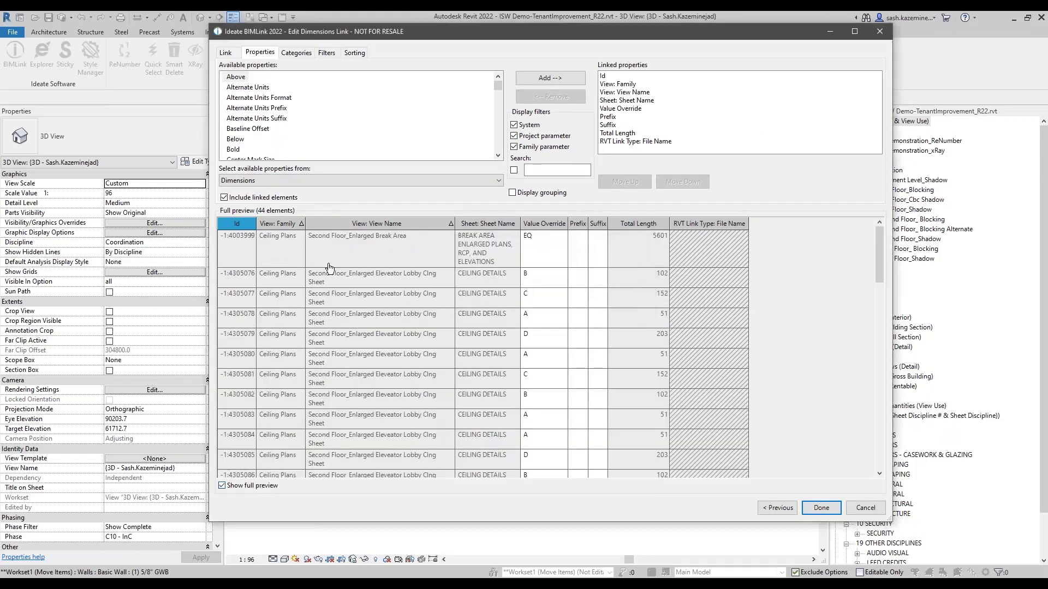
pyautogui.press('ctrl')
# Review the link's Value Override filter and look through the overridden dimensions in the full preview
pyautogui.click(319, 54)
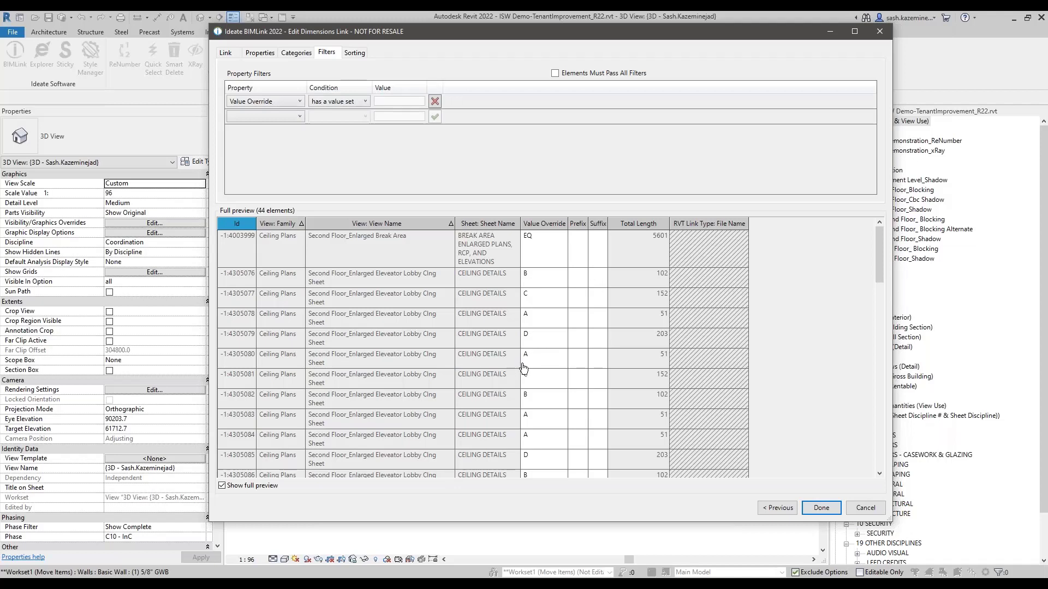
pyautogui.scroll(-4, 532, 358)
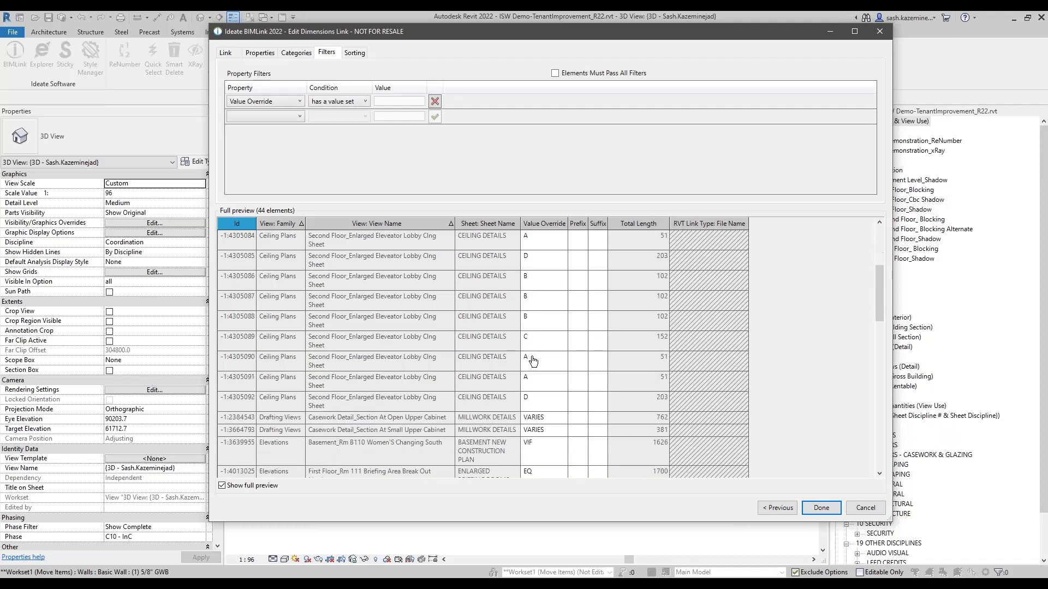
pyautogui.scroll(5, 534, 360)
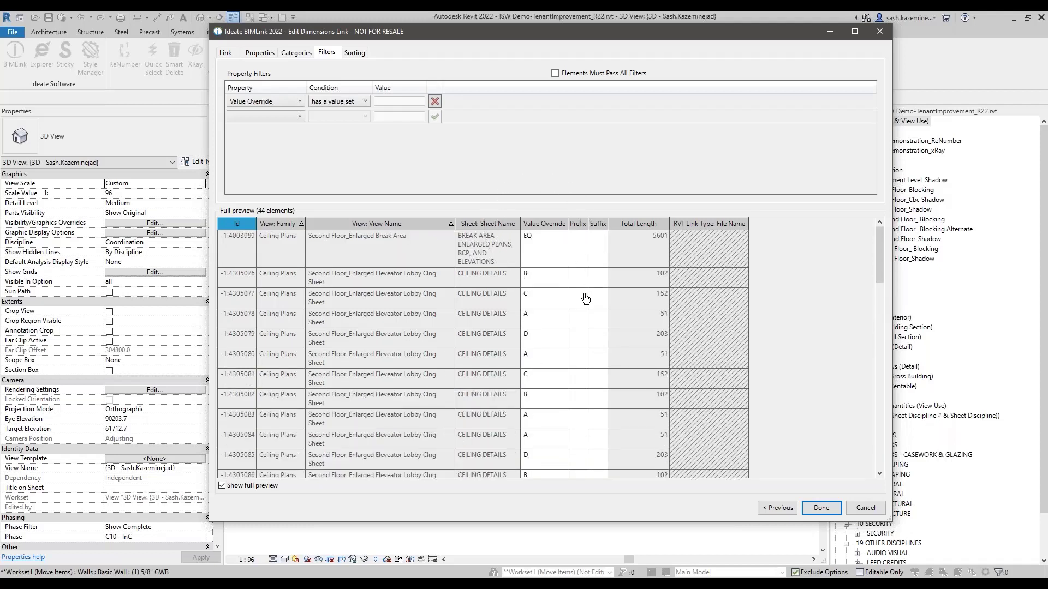
pyautogui.scroll(-3, 584, 297)
pyautogui.scroll(-2, 534, 346)
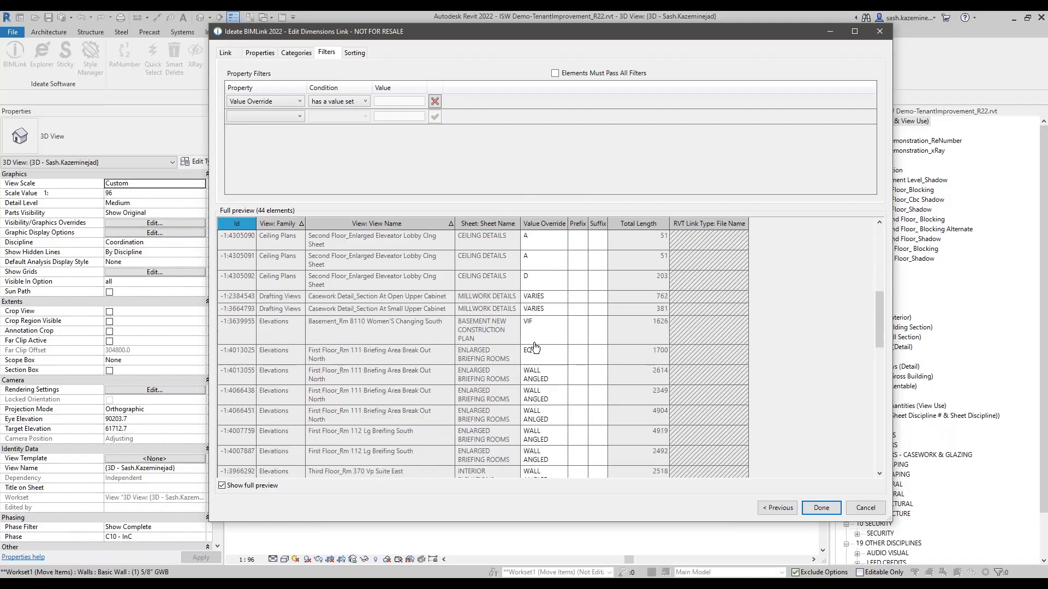
pyautogui.scroll(-3, 530, 376)
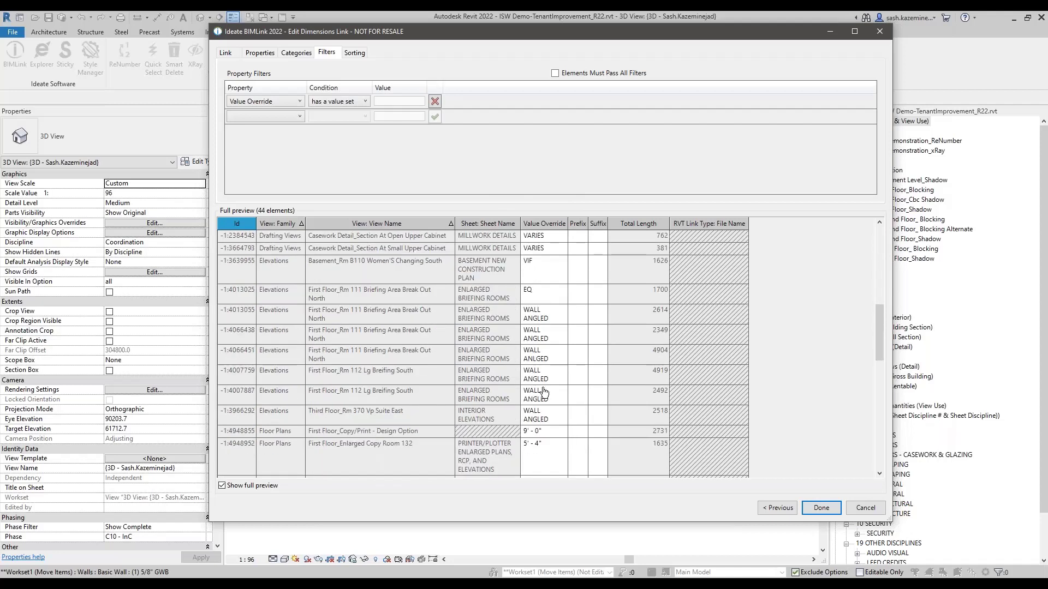
pyautogui.scroll(-3, 544, 391)
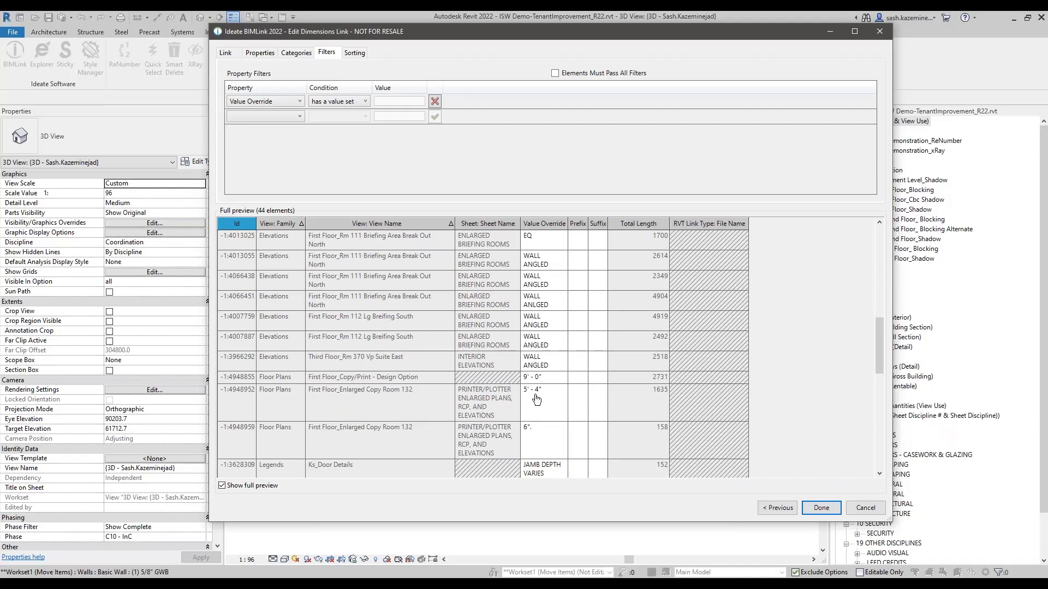
# Compare the numeric value overrides of the First Floor copy room floor plans with their Total Length values
pyautogui.click(657, 385)
pyautogui.click(542, 381)
pyautogui.click(658, 394)
pyautogui.click(532, 435)
pyautogui.click(540, 395)
pyautogui.scroll(-1, 545, 378)
pyautogui.scroll(1, 543, 371)
pyautogui.scroll(-1, 537, 405)
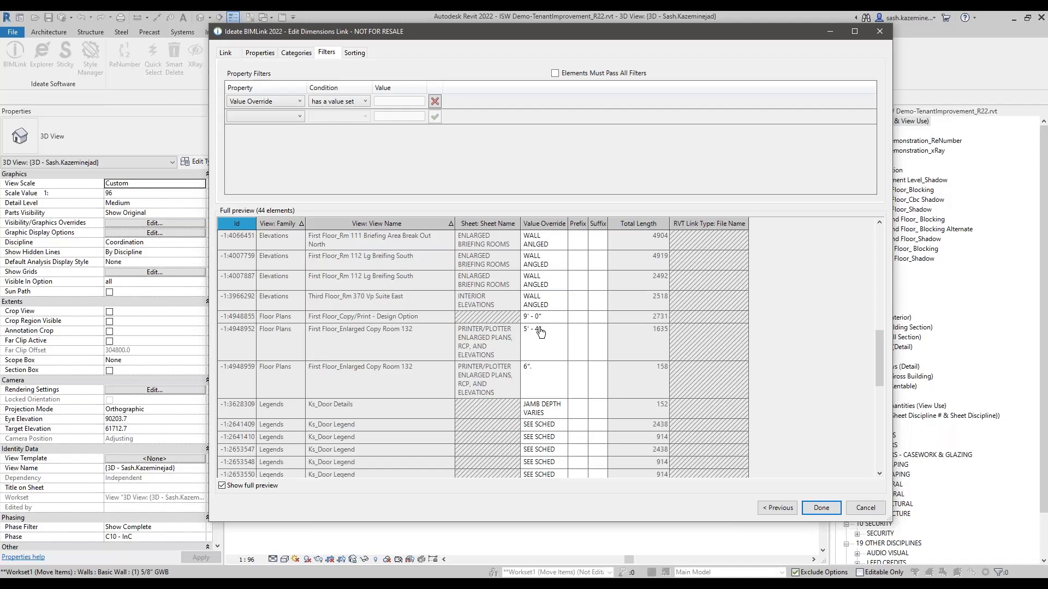
pyautogui.scroll(-2, 537, 360)
pyautogui.scroll(3, 535, 375)
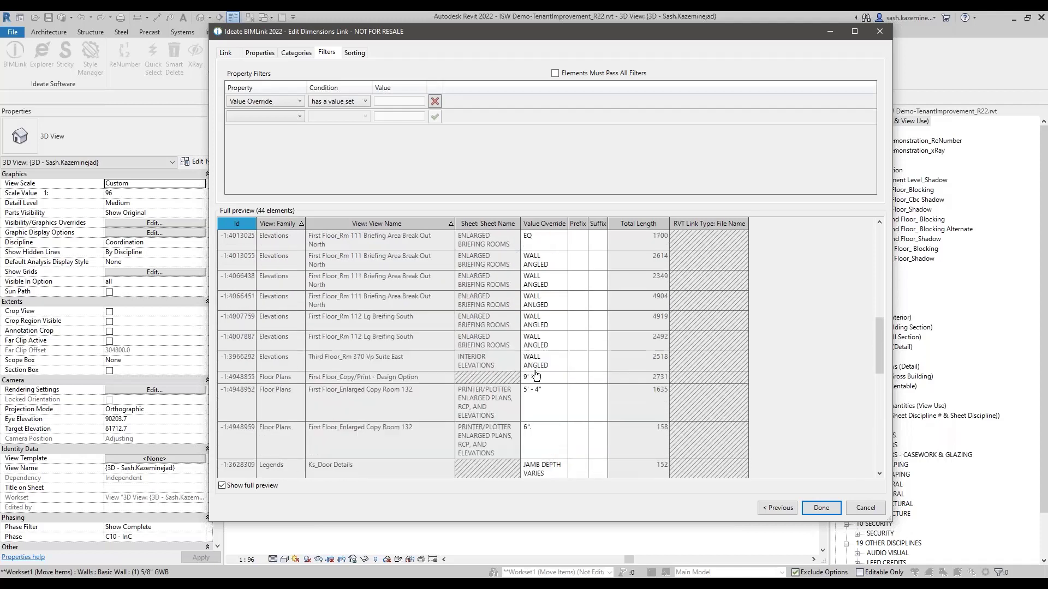
pyautogui.scroll(1, 537, 375)
# Search the available properties for "created", add Created By after Value Override, and fit its preview column to the contents
pyautogui.click(261, 53)
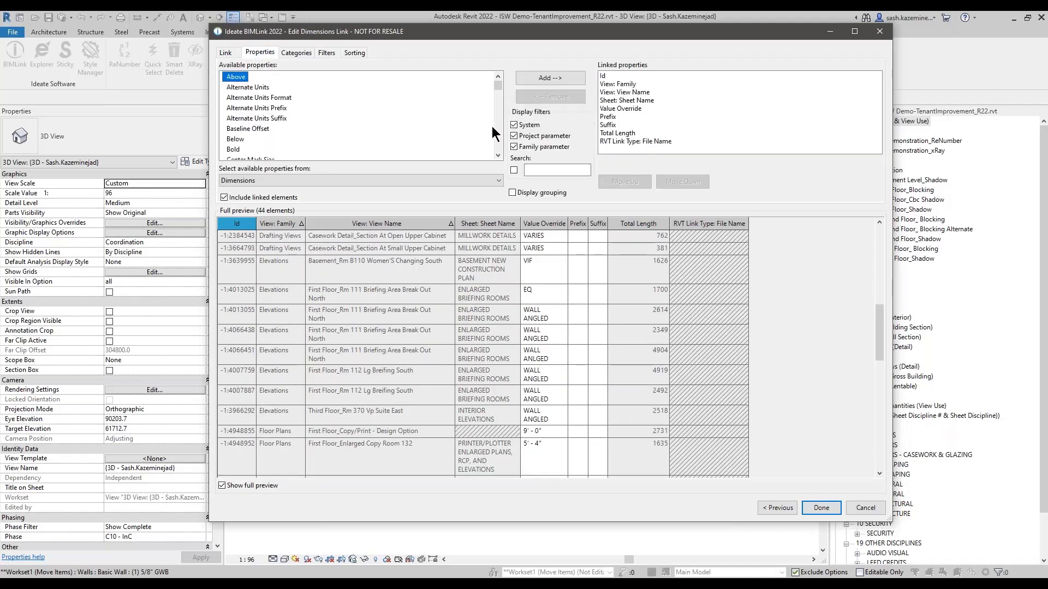
pyautogui.click(545, 171)
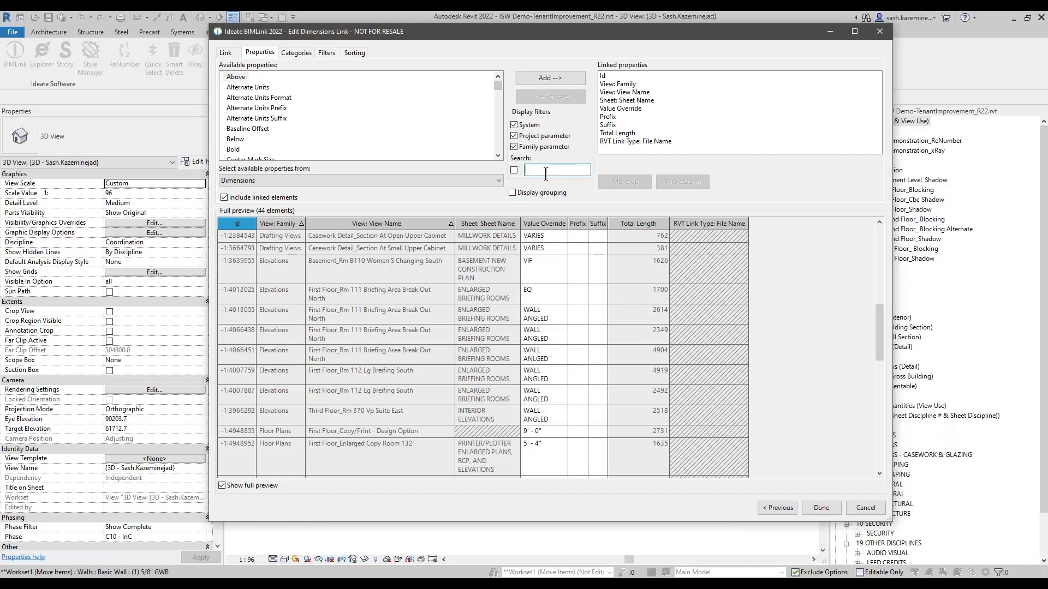
pyautogui.write('created')
pyautogui.click(611, 109)
pyautogui.click(242, 77)
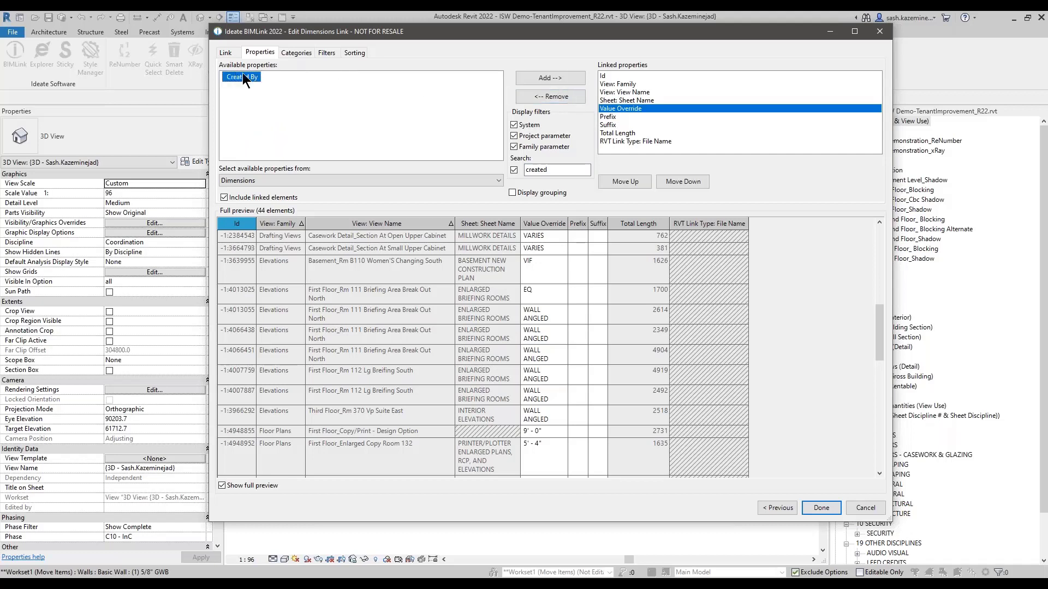
pyautogui.click(541, 81)
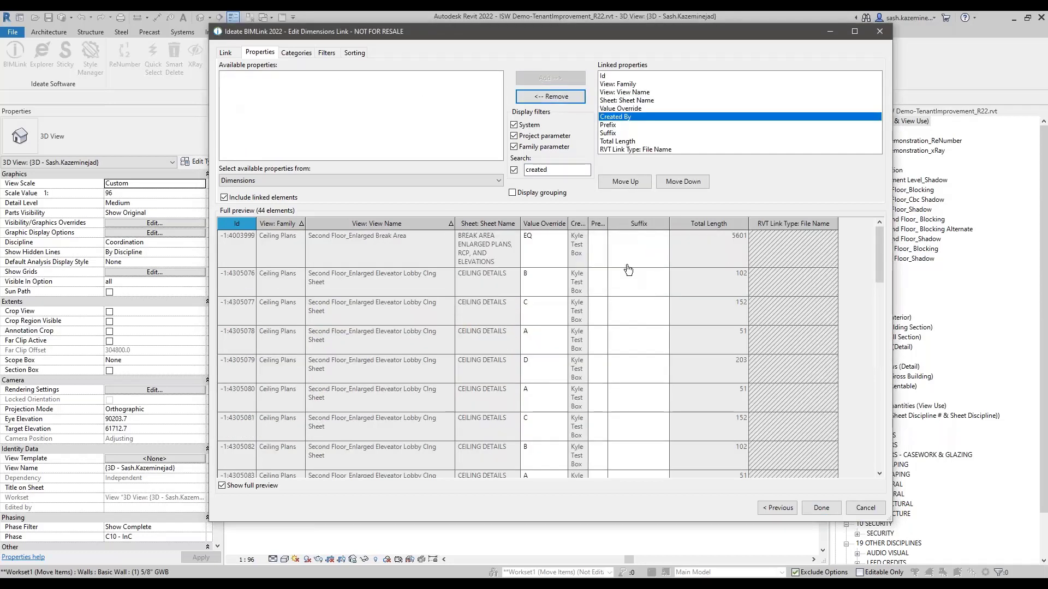
pyautogui.doubleClick(587, 223)
# Search the available properties for "updated", add Last Updated By after Created By, and widen its preview column
pyautogui.doubleClick(540, 169)
pyautogui.write('upda')
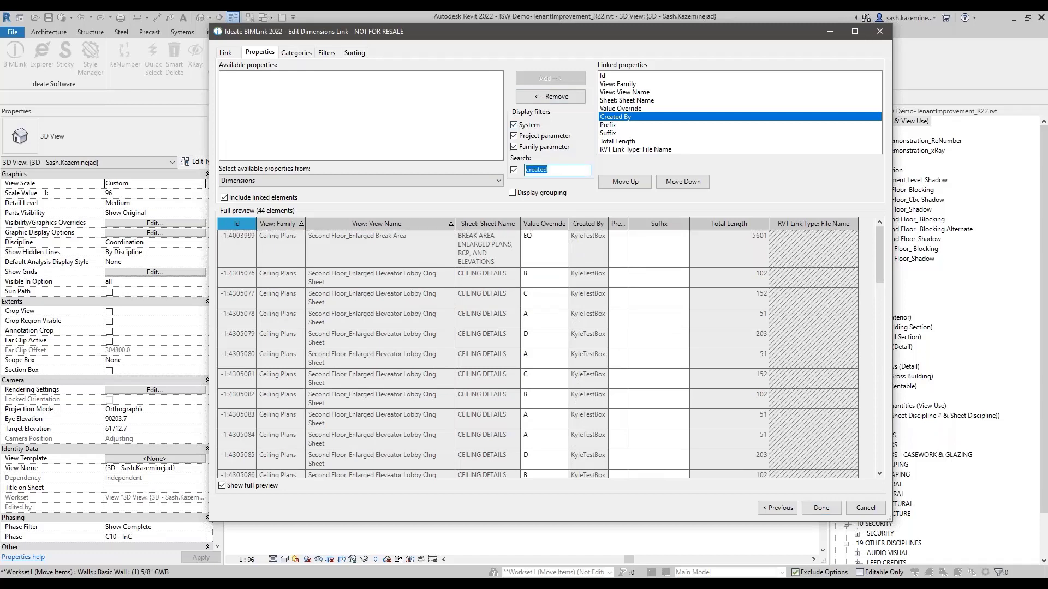
pyautogui.write('ted')
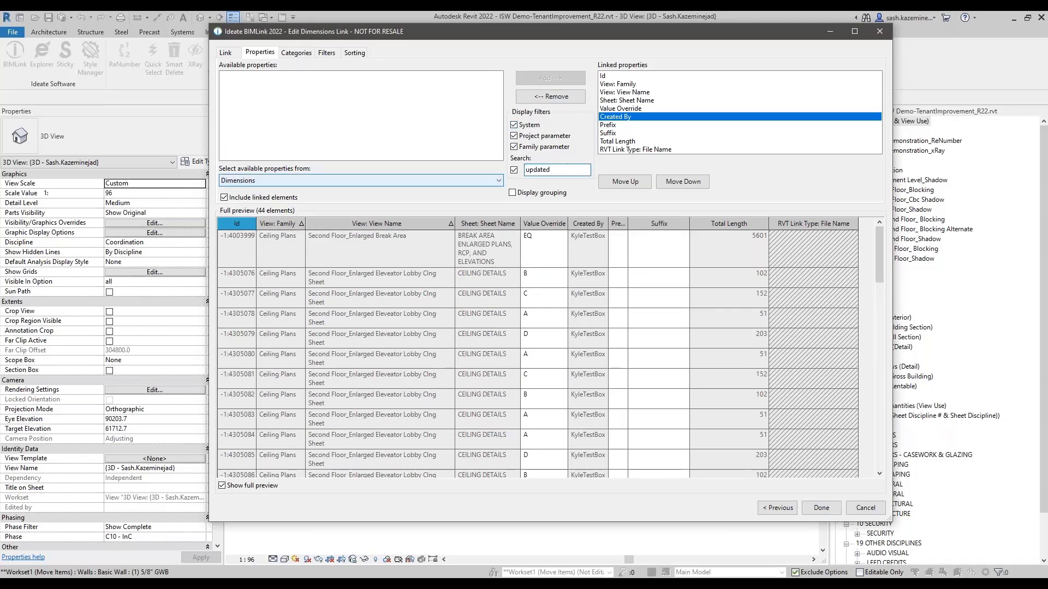
pyautogui.click(250, 77)
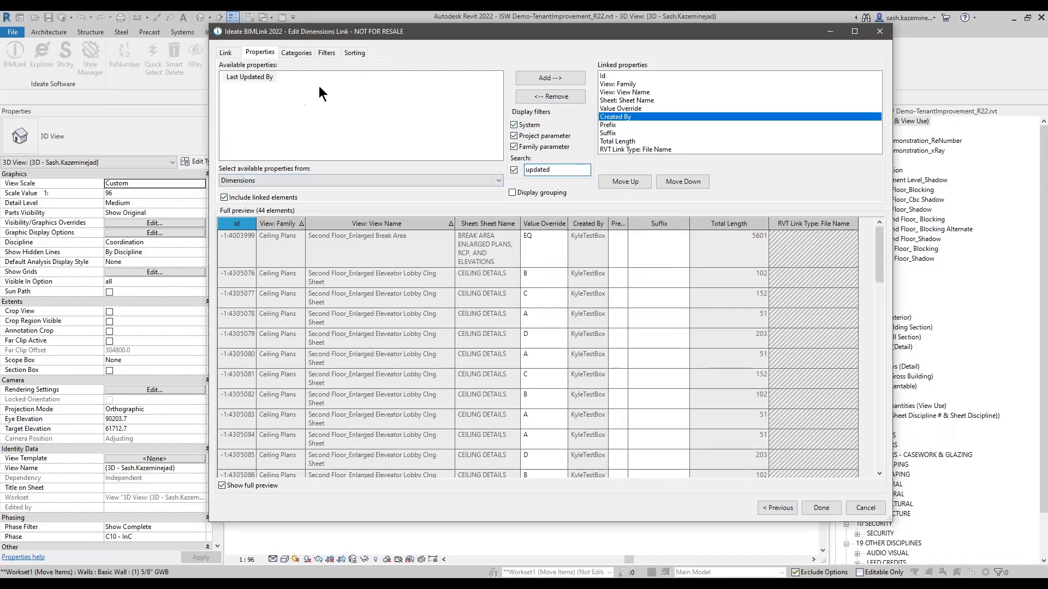
pyautogui.click(522, 77)
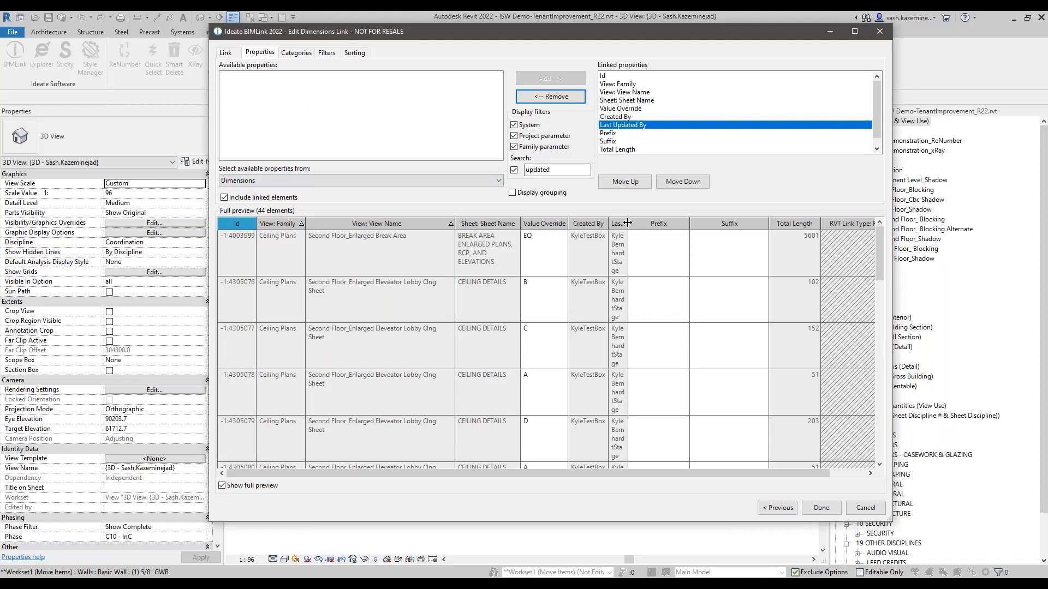
pyautogui.moveTo(627, 224); pyautogui.dragTo(648, 224)
# Check who created and last updated the numeric floor plan overrides, and save the HC-Dimensions link
pyautogui.scroll(-5, 666, 342)
pyautogui.scroll(-2, 667, 342)
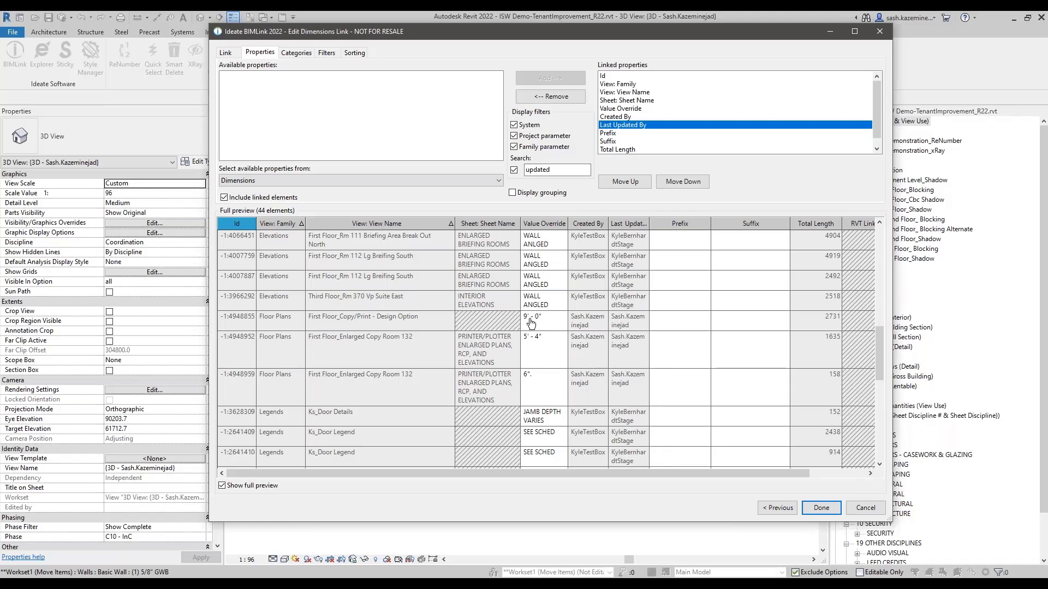
pyautogui.doubleClick(550, 322)
pyautogui.click(824, 508)
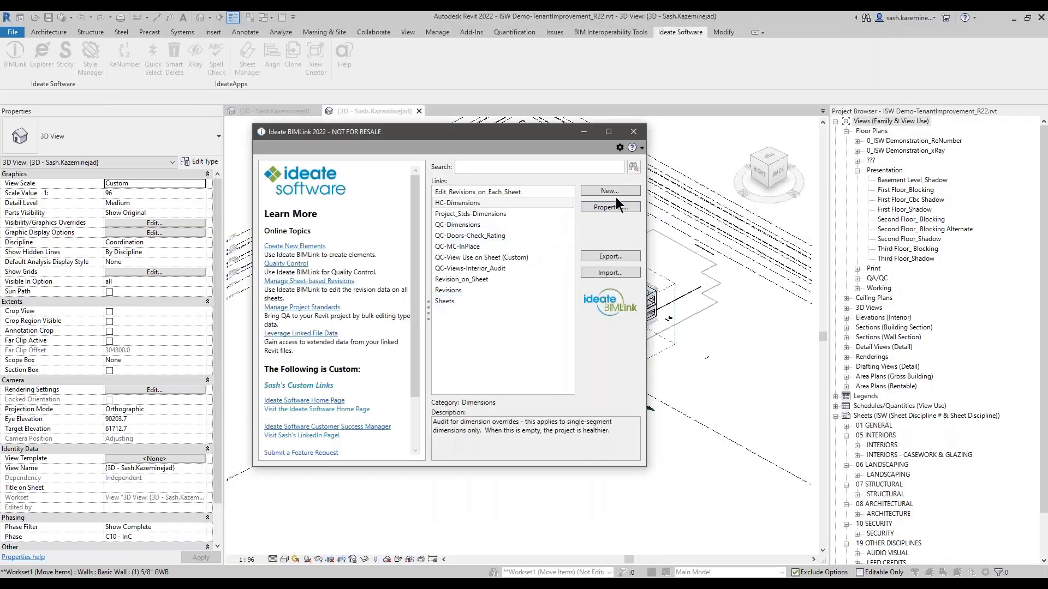
# Base a new instance link on HC-Grids from the 05 Health Check folder and continue to its properties
pyautogui.click(616, 192)
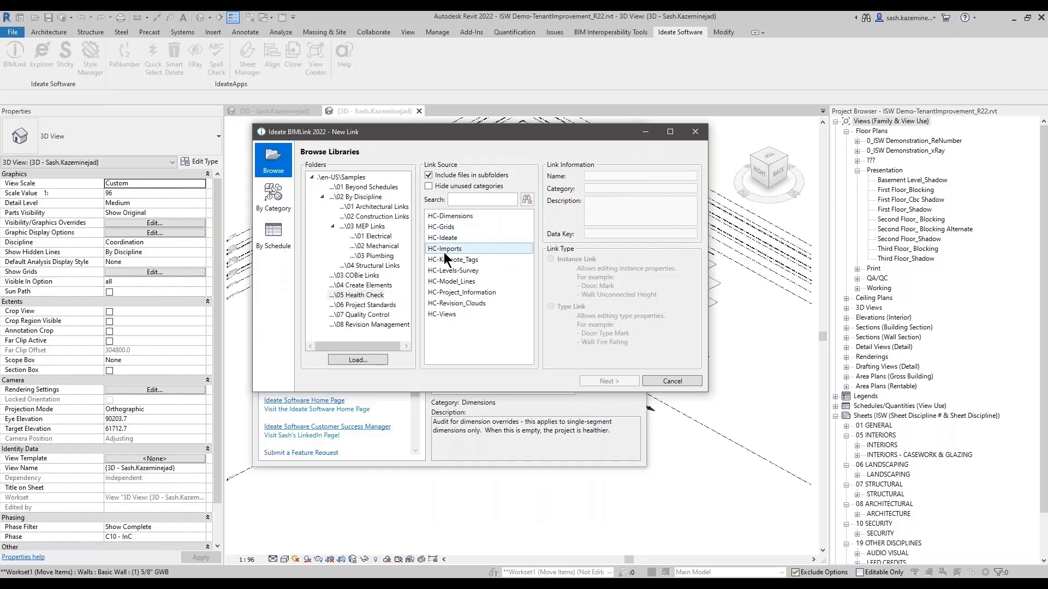
pyautogui.click(453, 270)
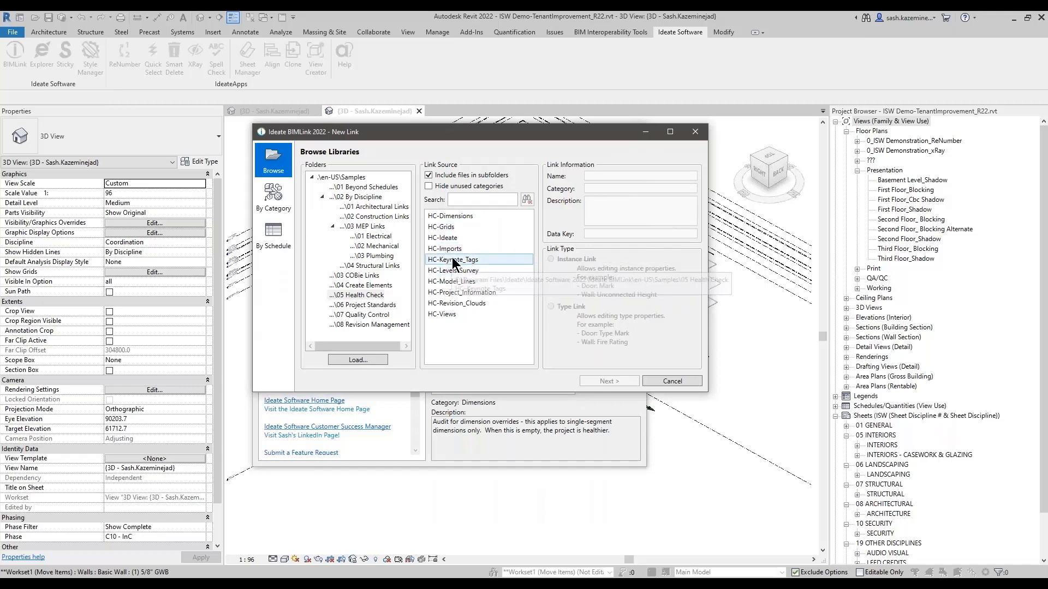
pyautogui.click(458, 226)
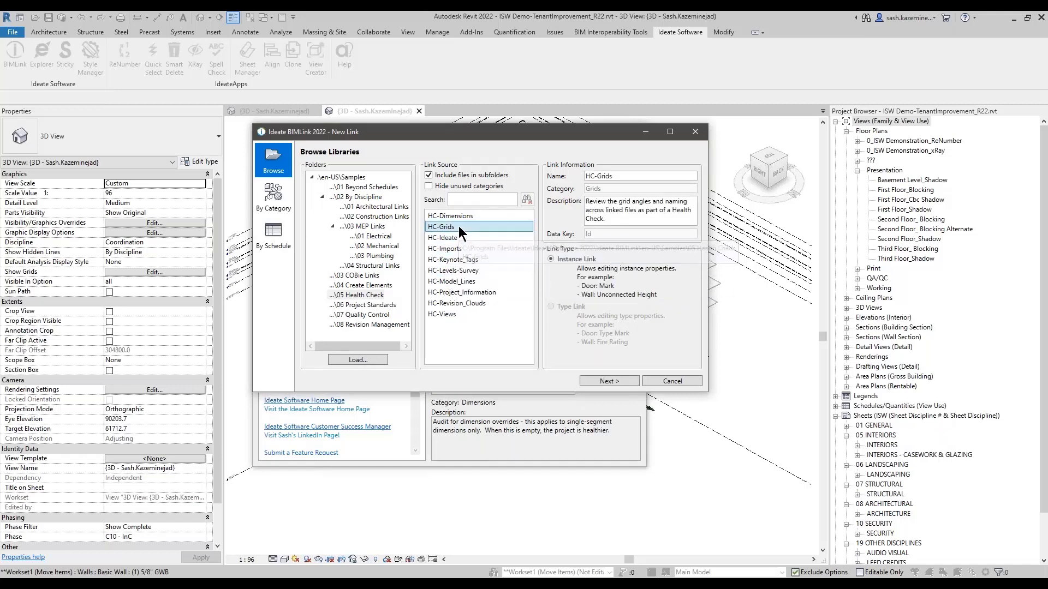
pyautogui.click(606, 380)
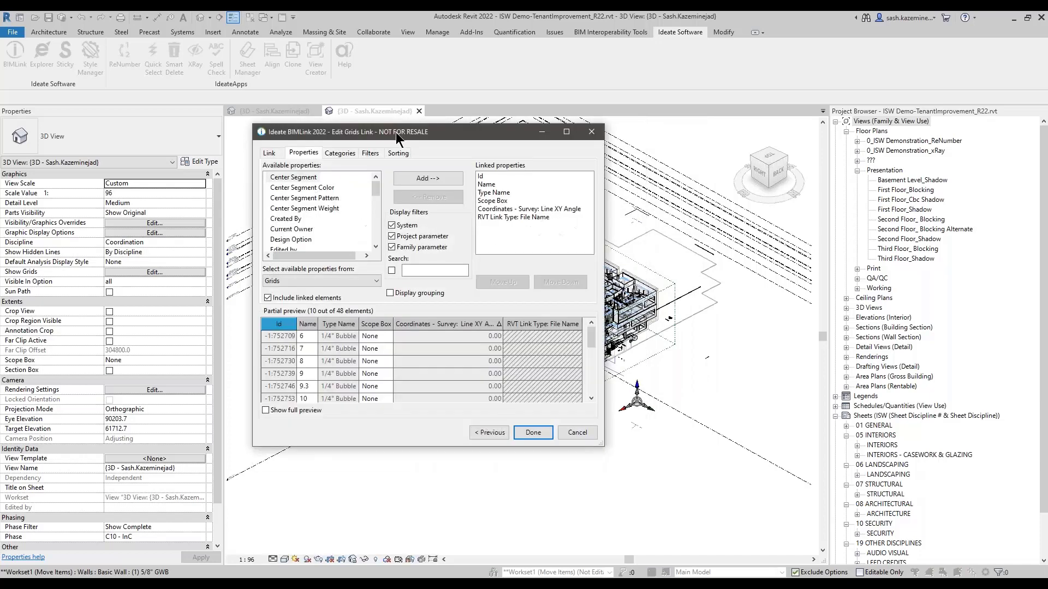
# Enlarge the HC-Grids link editor with the full element preview shown, and widen the preview's Name column
pyautogui.moveTo(350, 106); pyautogui.dragTo(289, 60)
pyautogui.moveTo(538, 397); pyautogui.dragTo(817, 510)
pyautogui.click(206, 478)
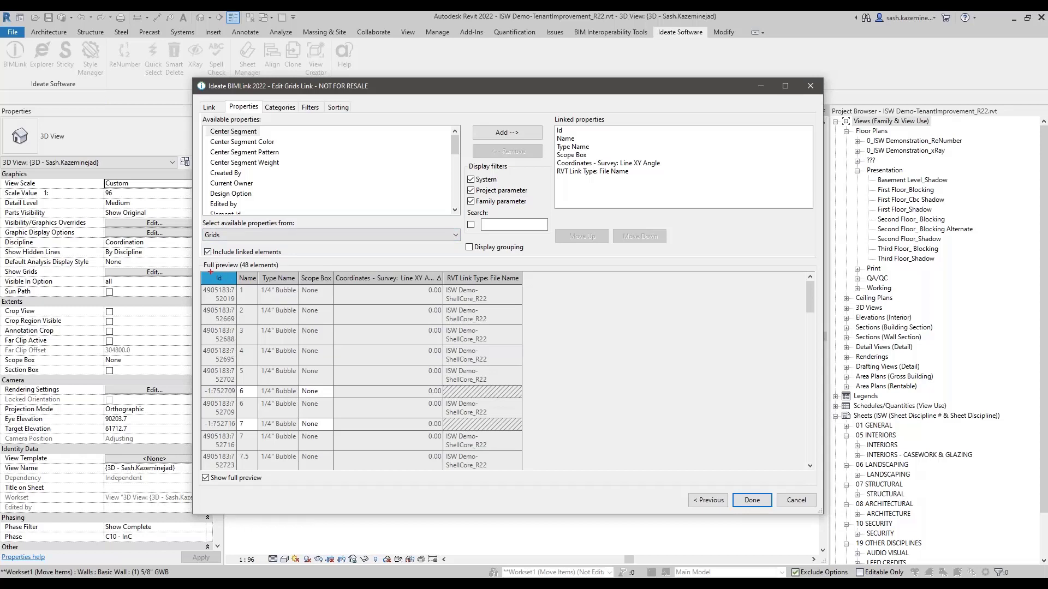
pyautogui.keyDown('ctrl'); pyautogui.moveTo(192, 240); pyautogui.dragTo(302, 267); pyautogui.keyUp('ctrl')
pyautogui.press('Escape')
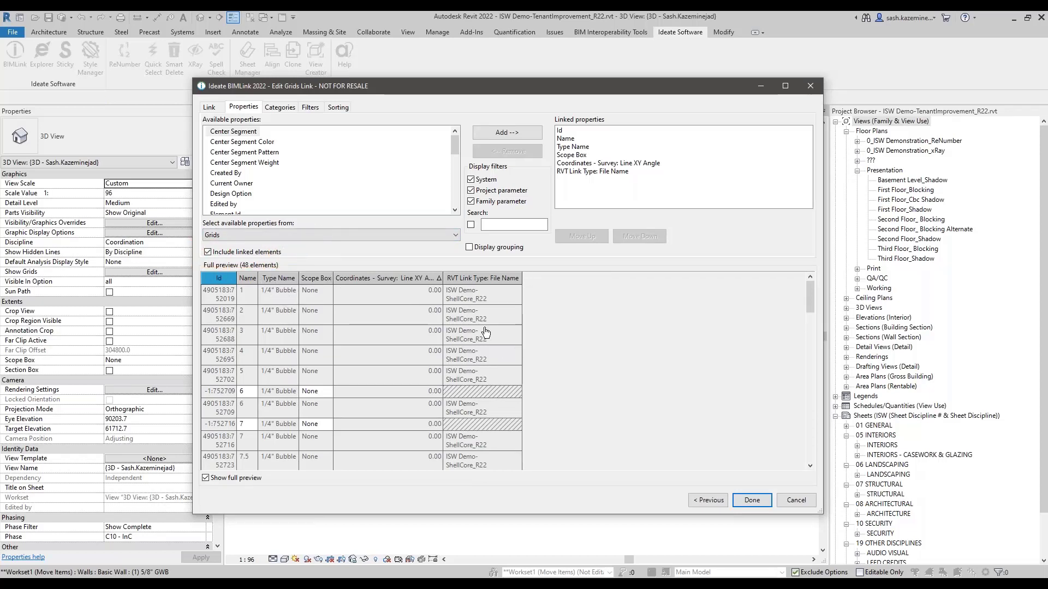
pyautogui.press('ctrl')
pyautogui.press('ctrl')
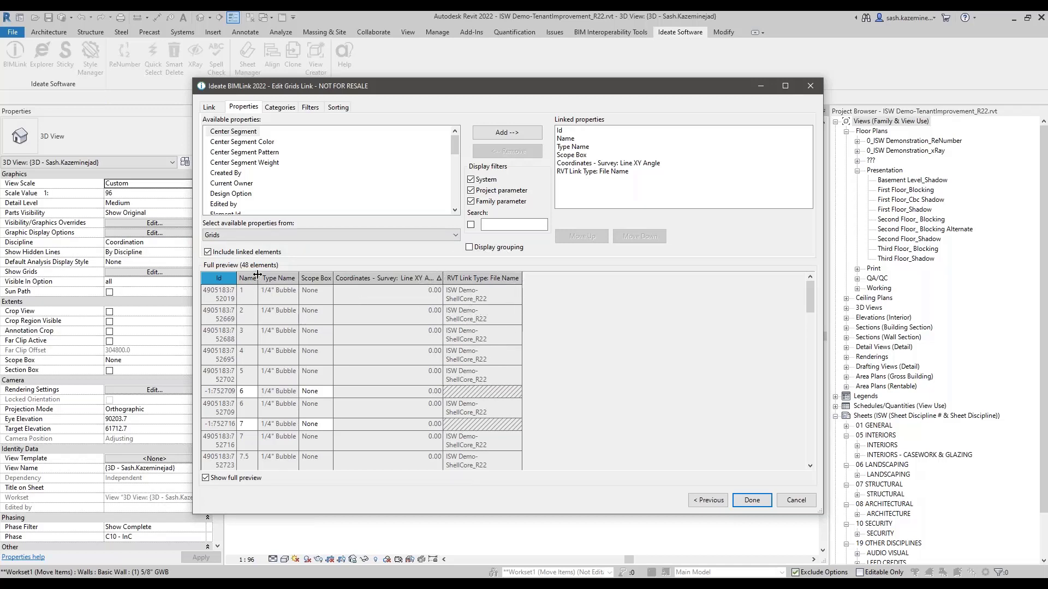
pyautogui.moveTo(257, 274); pyautogui.dragTo(275, 273)
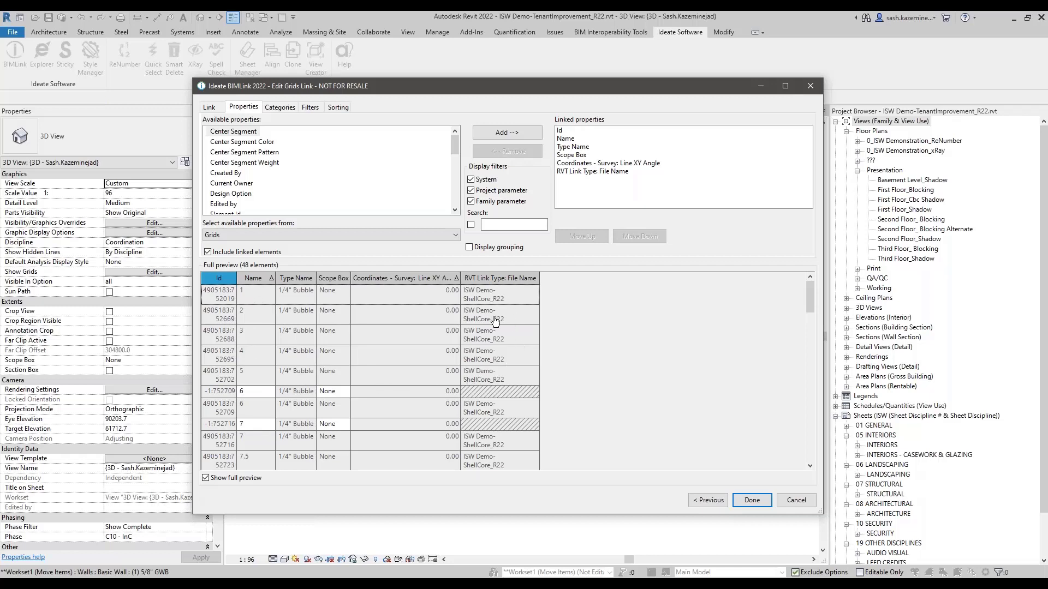
# Compare the host grids with the linked ShellCore grids by name and source file, and save the HC-Grids link
pyautogui.click(514, 281)
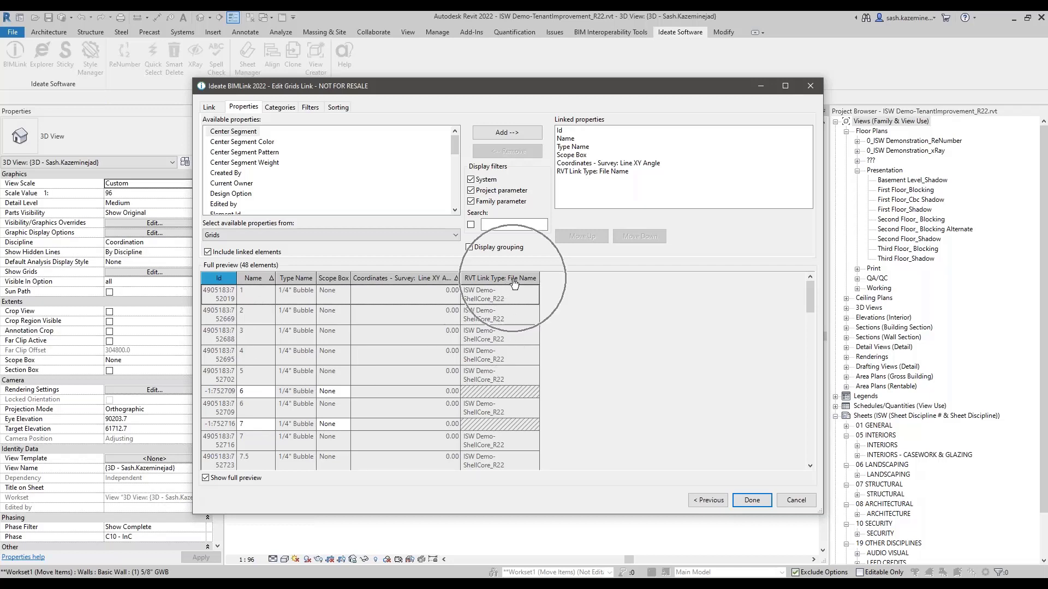
pyautogui.click(500, 397)
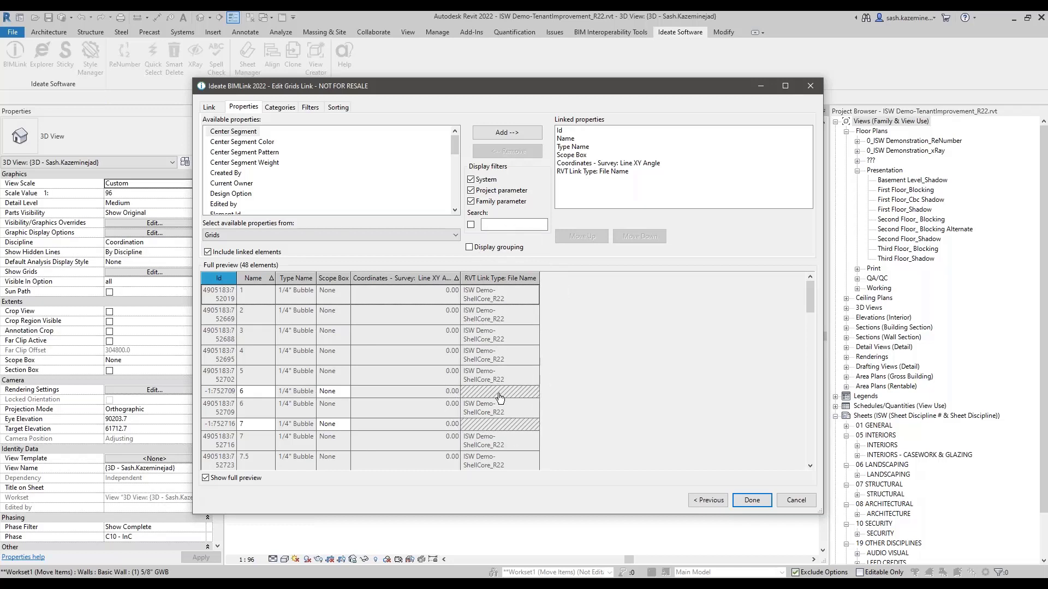
pyautogui.click(230, 396)
pyautogui.click(246, 394)
pyautogui.scroll(-1, 267, 396)
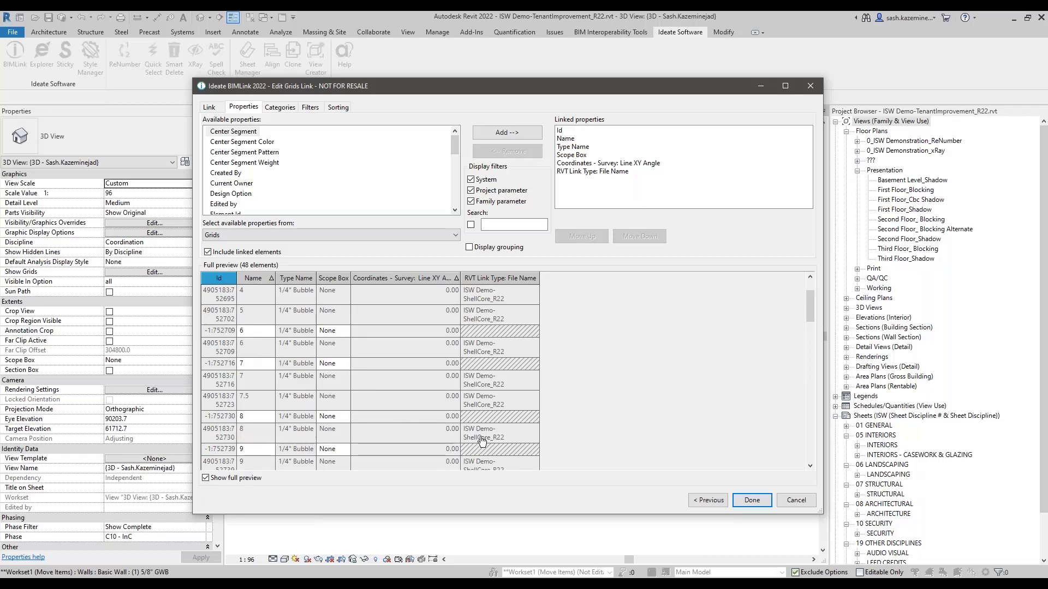
pyautogui.click(748, 498)
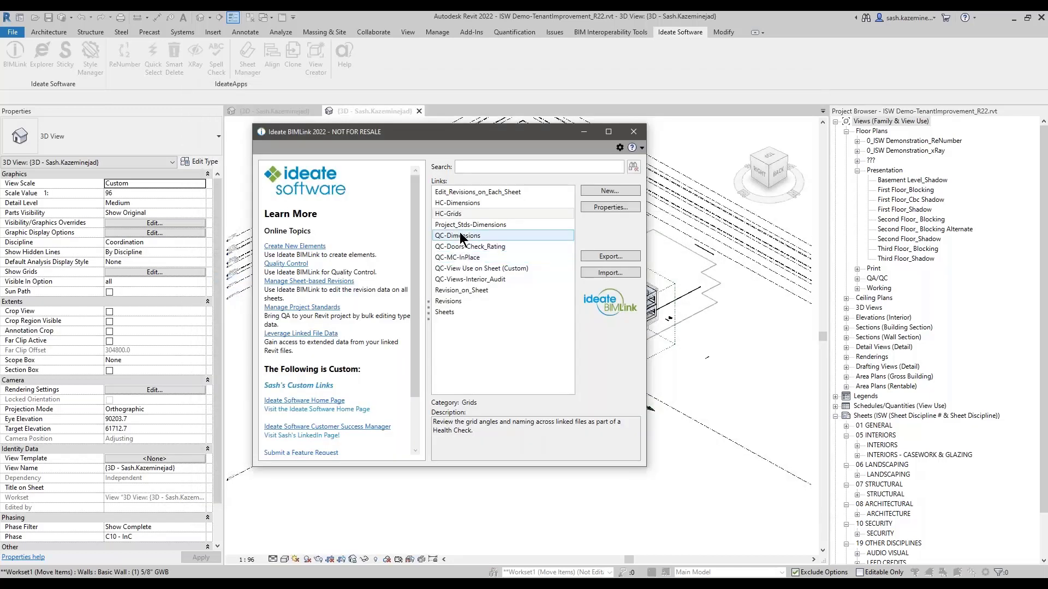
# Base a new instance link on HC-Ideate from the 05 Health Check folder and continue to its settings
pyautogui.click(600, 192)
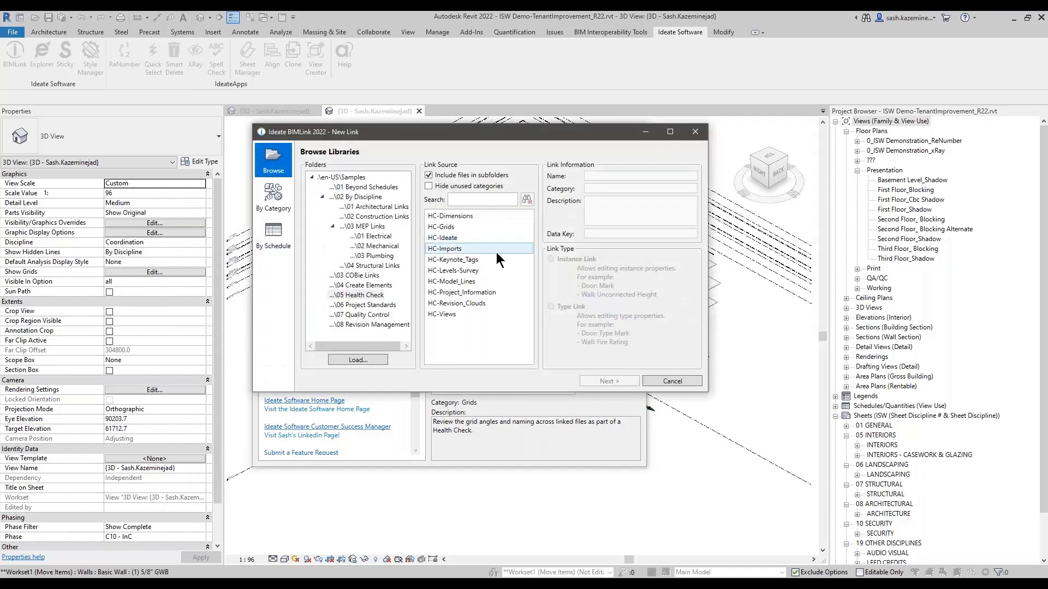
pyautogui.click(444, 238)
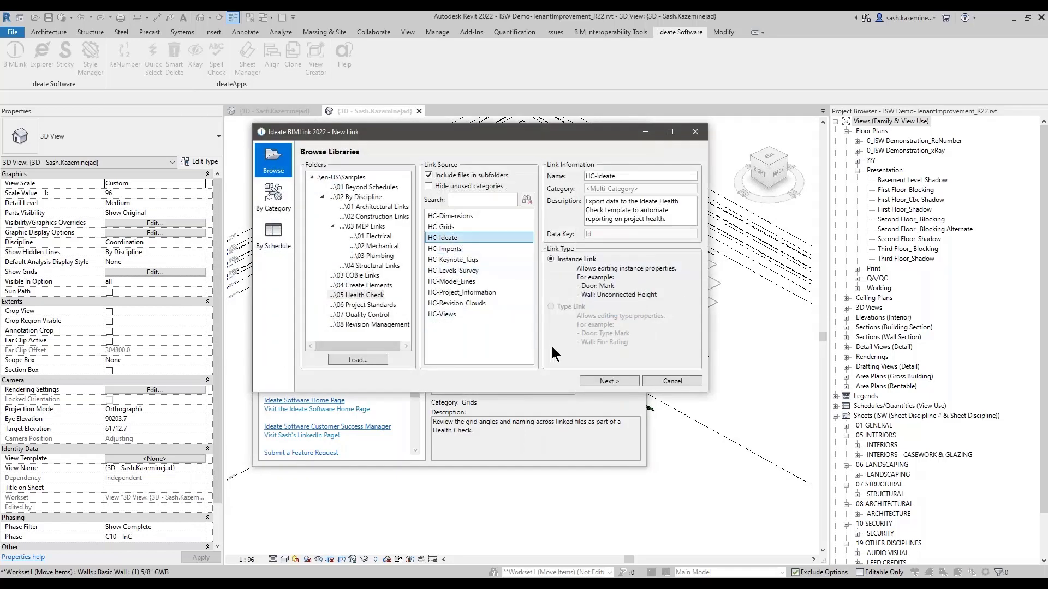
pyautogui.click(593, 377)
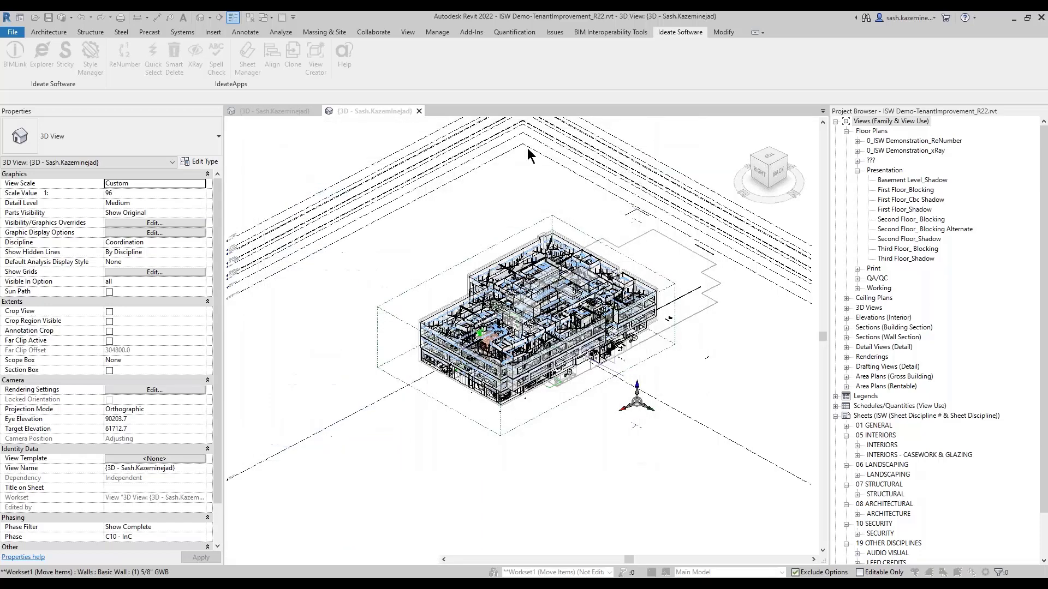
# Review the included Revit categories and preview columns in an enlarged link editor, and save the HC-Ideate link
pyautogui.moveTo(595, 444); pyautogui.dragTo(824, 527)
pyautogui.moveTo(403, 132); pyautogui.dragTo(323, 70)
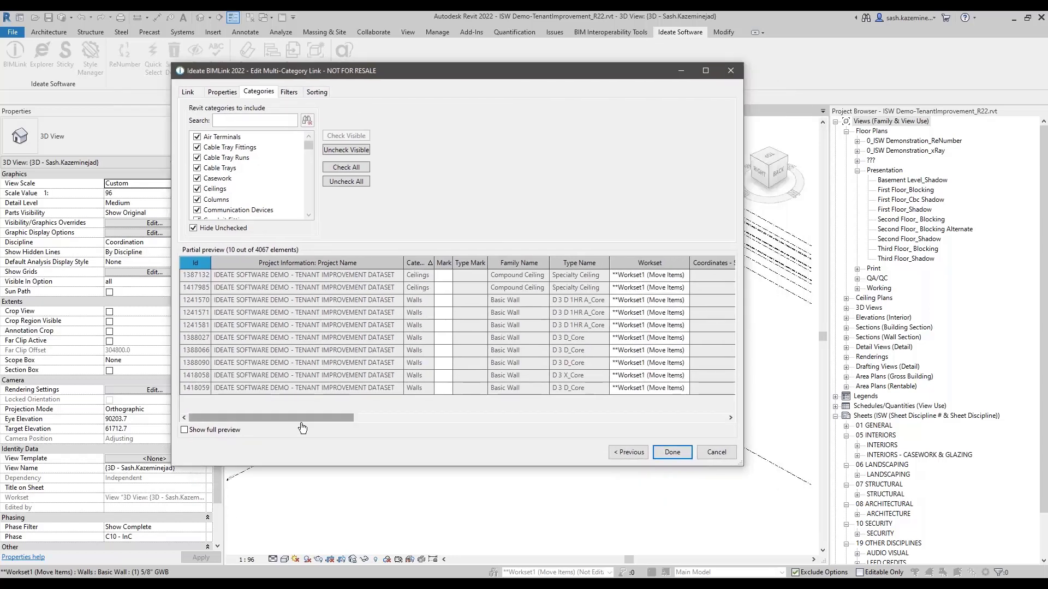
pyautogui.moveTo(300, 418)
pyautogui.mouseDown()
pyautogui.moveTo(722, 394)
pyautogui.moveTo(287, 403)
pyautogui.mouseUp()
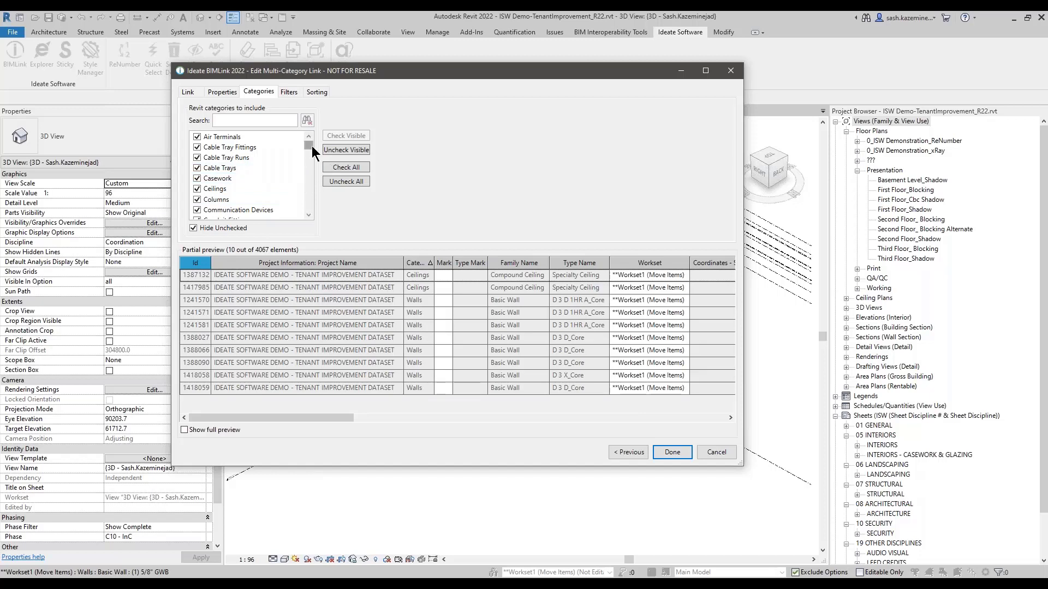
pyautogui.moveTo(309, 142)
pyautogui.mouseDown()
pyautogui.moveTo(313, 204)
pyautogui.moveTo(313, 137)
pyautogui.mouseUp()
pyautogui.click(673, 452)
# Switch to the 05 Health Check folder in File Explorer, show its full path, and select Ideate_HealthCheck.xlsx
pyautogui.moveTo(630, 585)
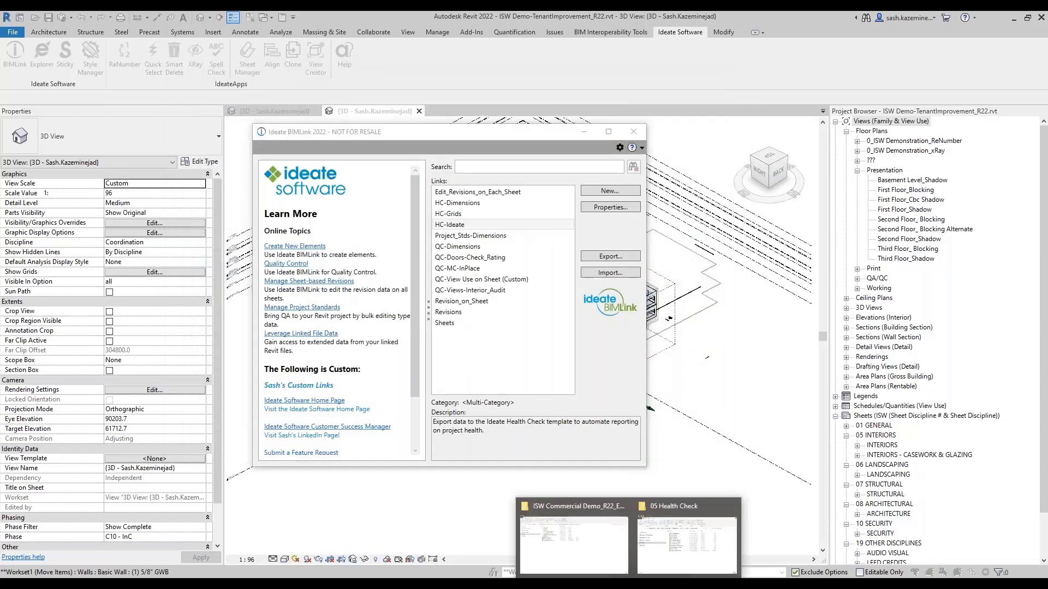
pyautogui.click(663, 558)
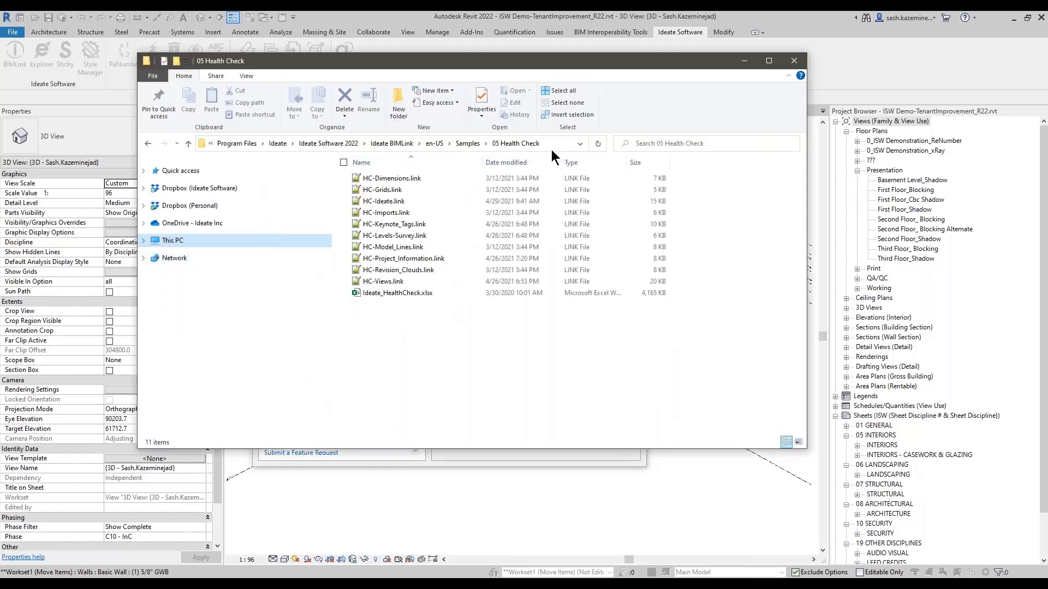
pyautogui.click(352, 142)
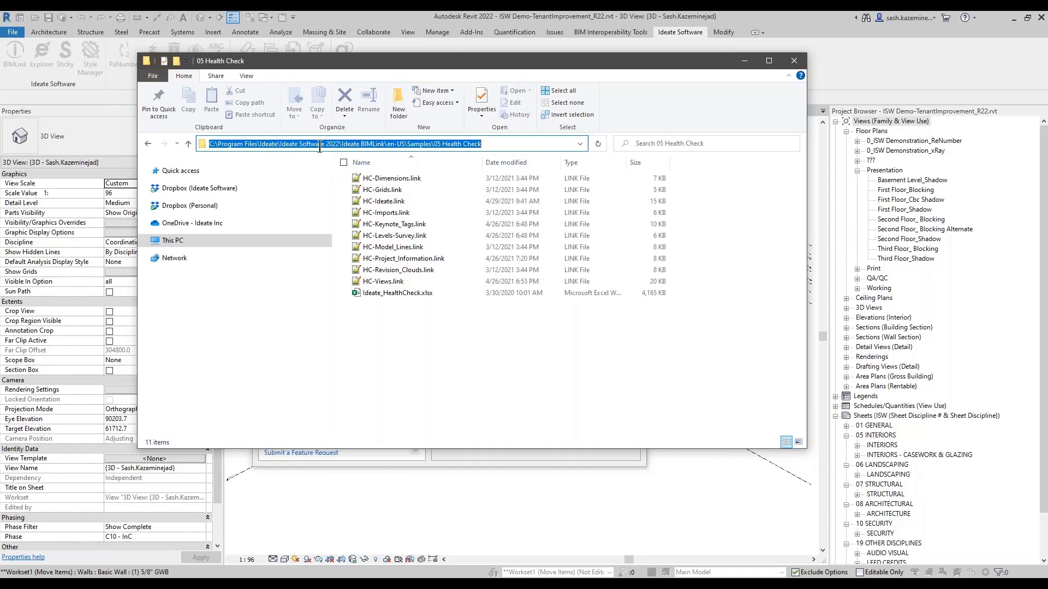
pyautogui.click(406, 293)
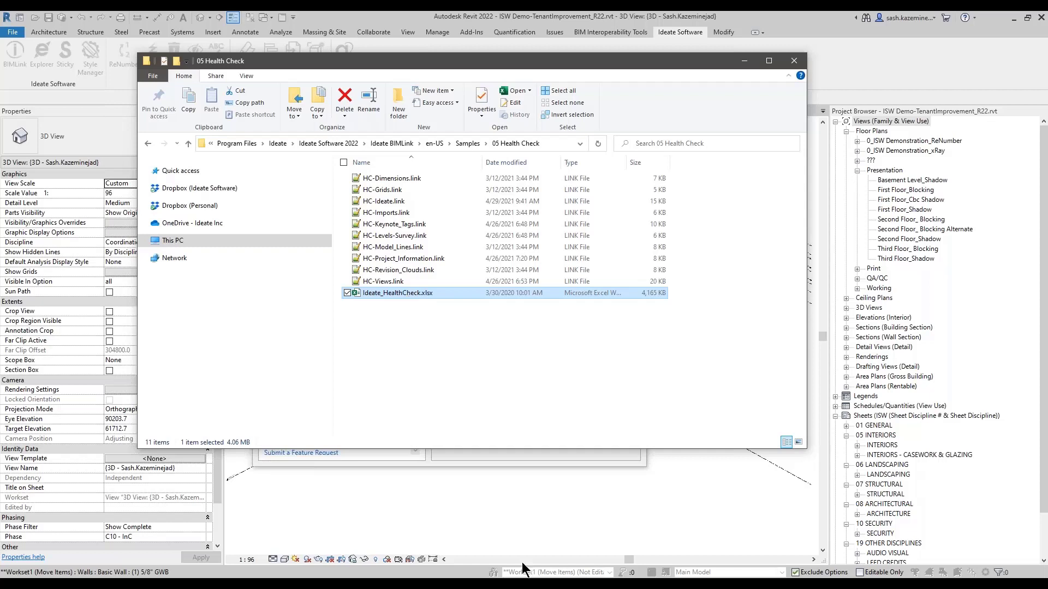
# Open the Ideate_HealthCheck.xlsx workbook from the demo project's _BIMLink Demo\Healthcheck folder
pyautogui.click(597, 549)
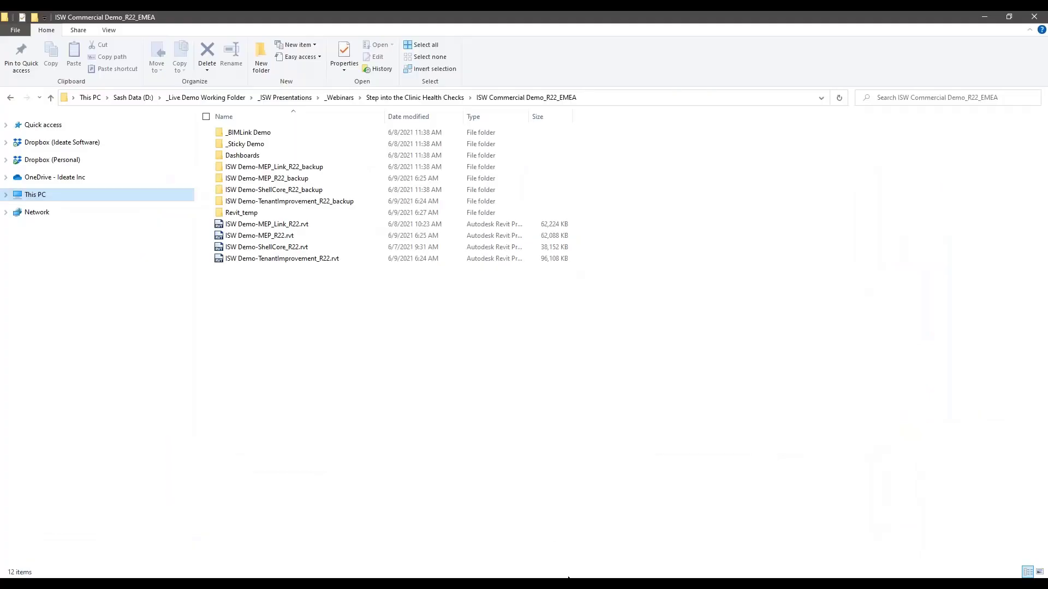
pyautogui.doubleClick(260, 132)
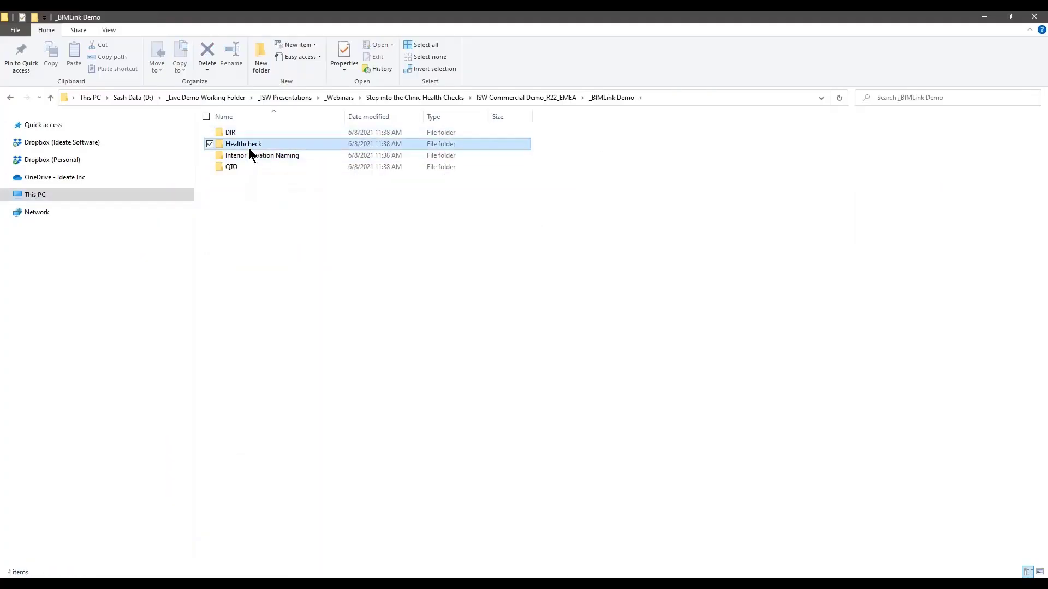
pyautogui.doubleClick(244, 144)
pyautogui.click(247, 133)
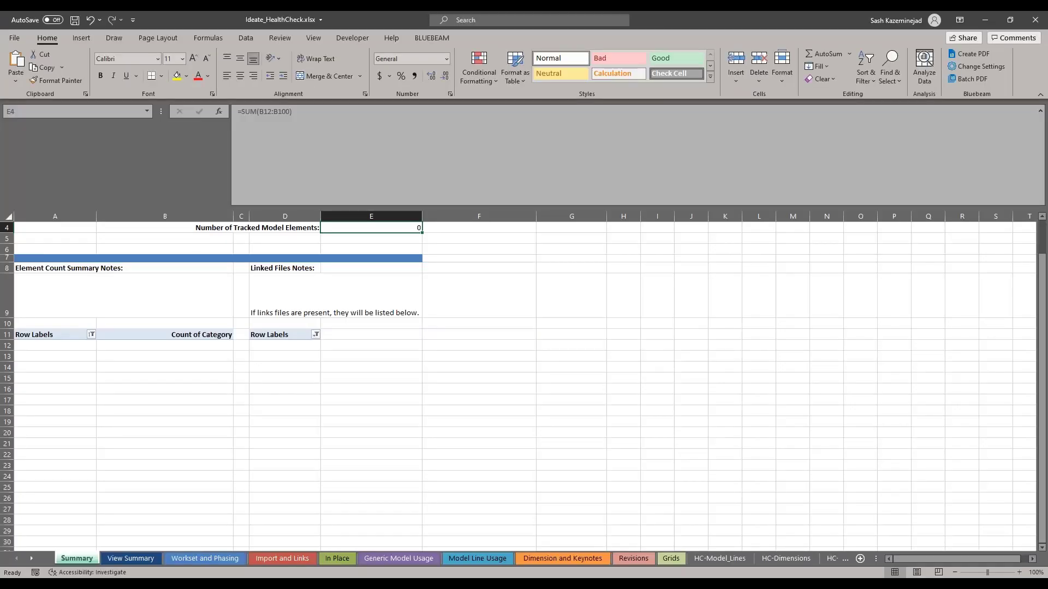
# Look through the View Summary and the Workset and Phasing sheets of the health check workbook
pyautogui.click(131, 558)
pyautogui.click(198, 559)
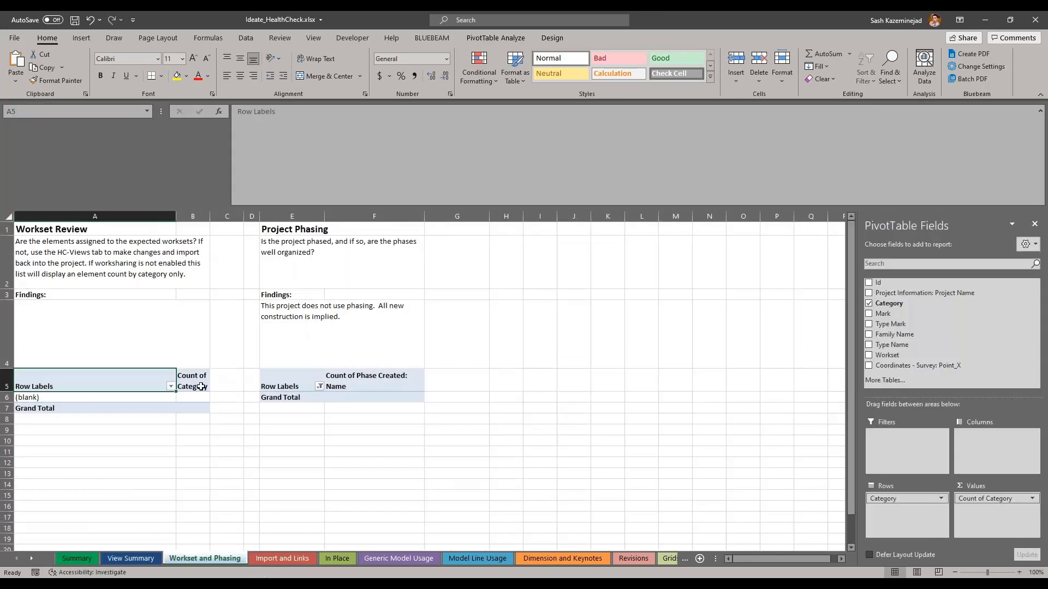
pyautogui.press('ctrl')
# Examine the column layout of the HC-Model_Lines, HC-Dimensions, HC-Keynote_Tags, HC-Imports and HC-Ideate data sheets
pyautogui.click(31, 558)
pyautogui.click(32, 558)
pyautogui.click(31, 558)
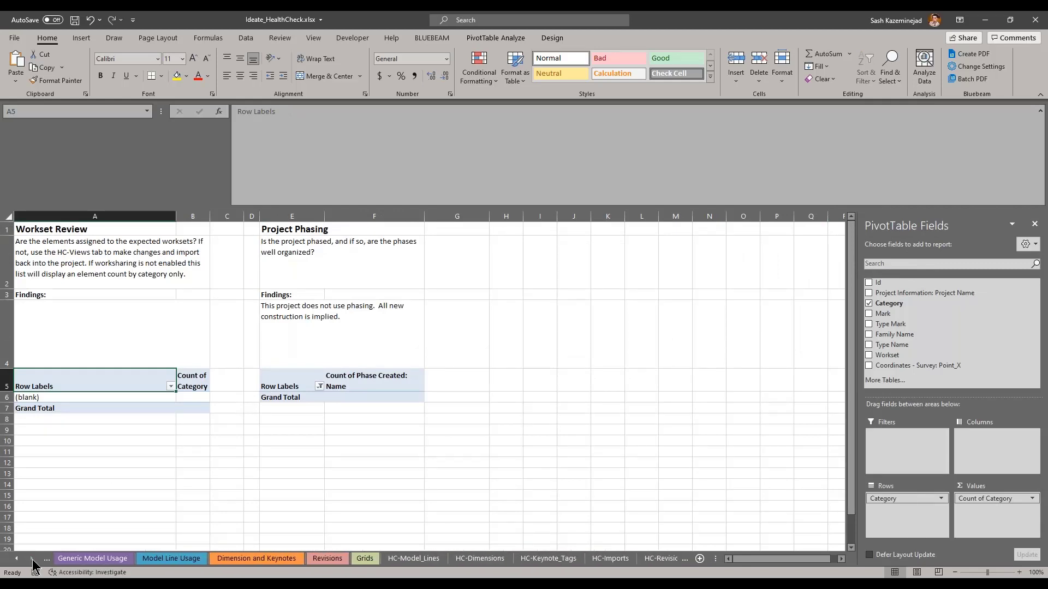
pyautogui.click(32, 558)
pyautogui.click(264, 558)
pyautogui.press('ctrl')
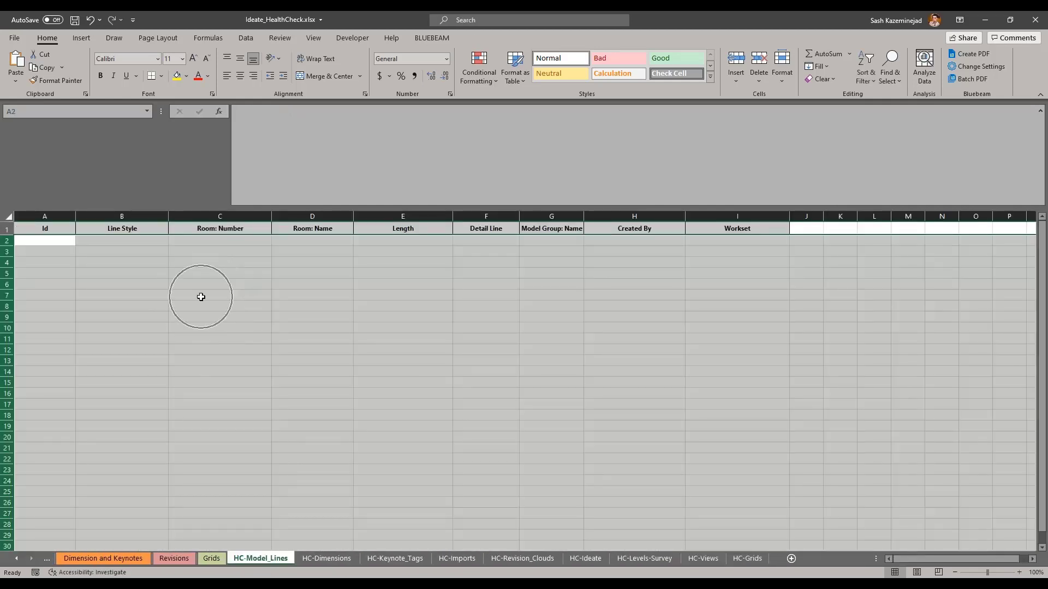
pyautogui.click(200, 295)
pyautogui.click(326, 558)
pyautogui.click(404, 558)
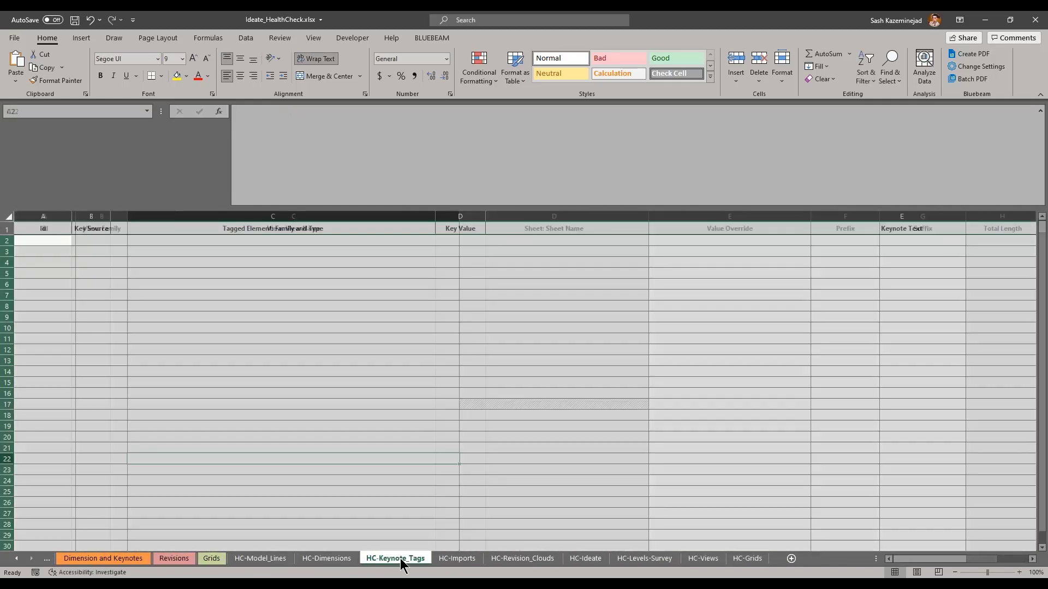
pyautogui.click(448, 559)
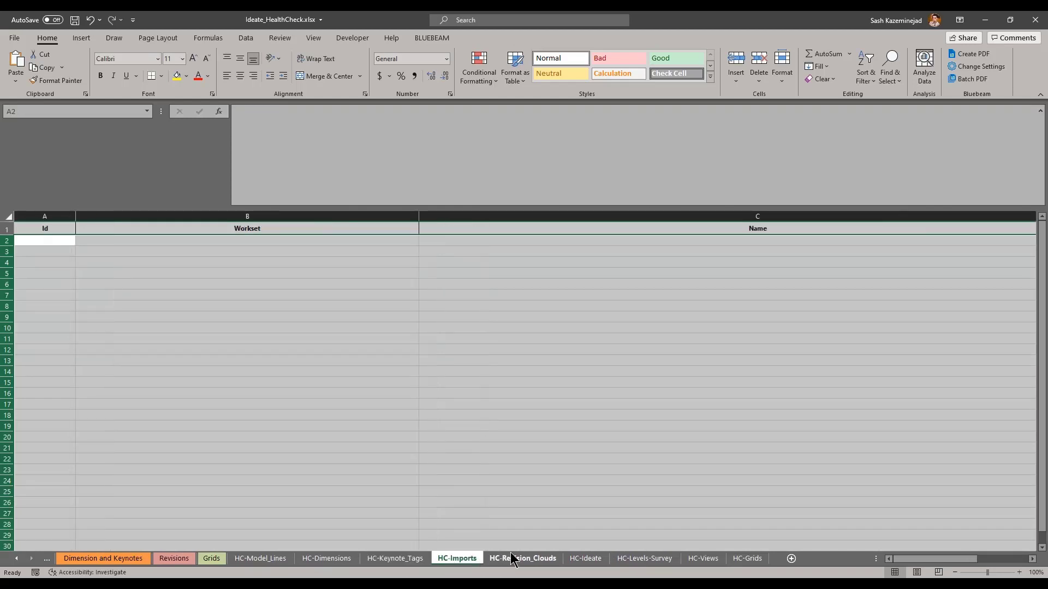
pyautogui.press('ctrl')
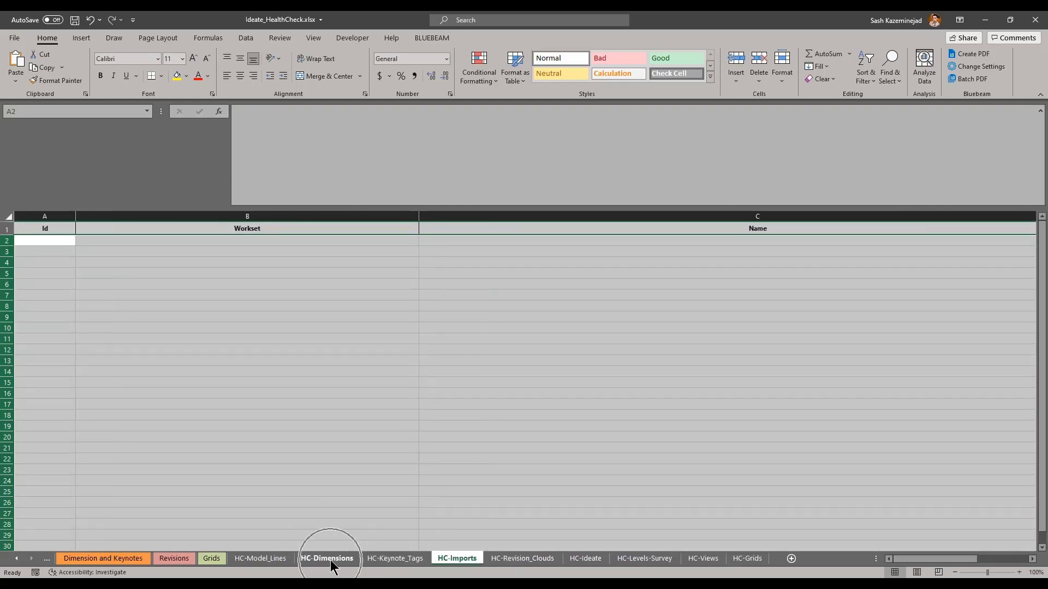
pyautogui.press('ctrl')
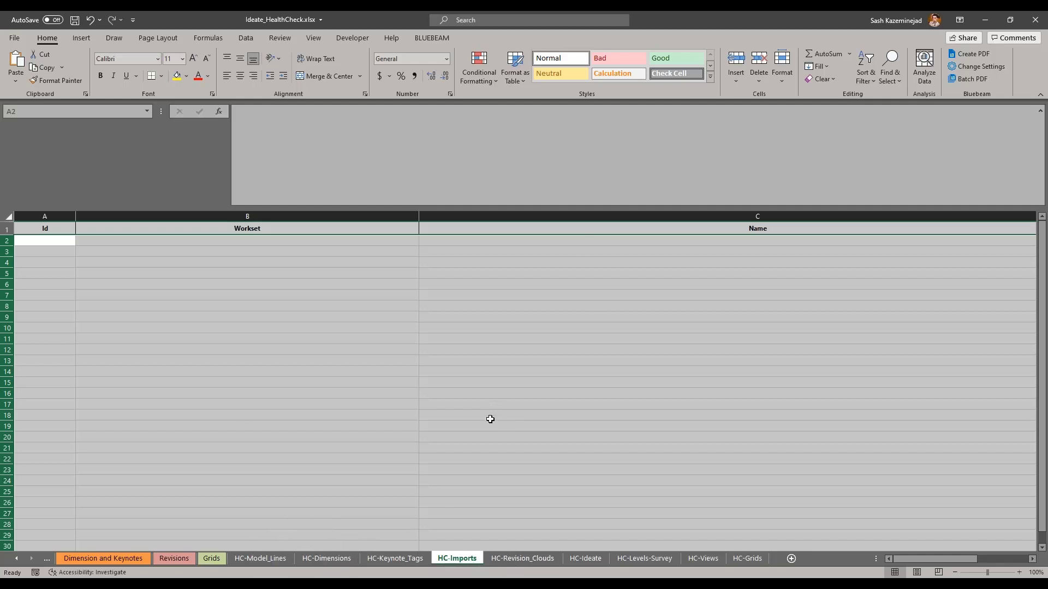
pyautogui.click(586, 558)
# Return to the Summary sheet and inspect the pivot table fields behind Count of Category
pyautogui.click(16, 558)
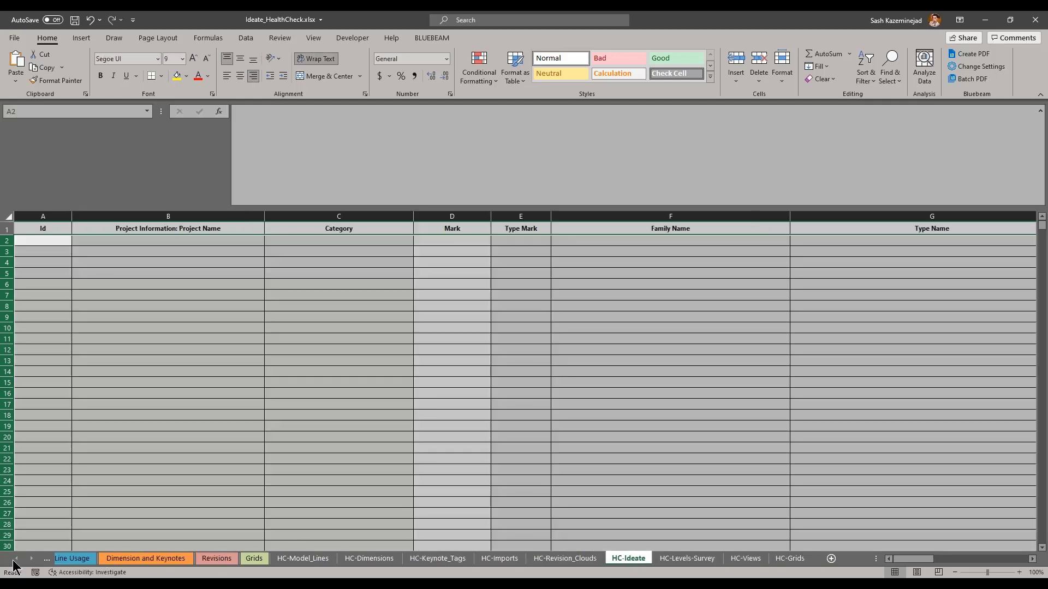
pyautogui.click(16, 558)
pyautogui.click(16, 558)
pyautogui.click(17, 558)
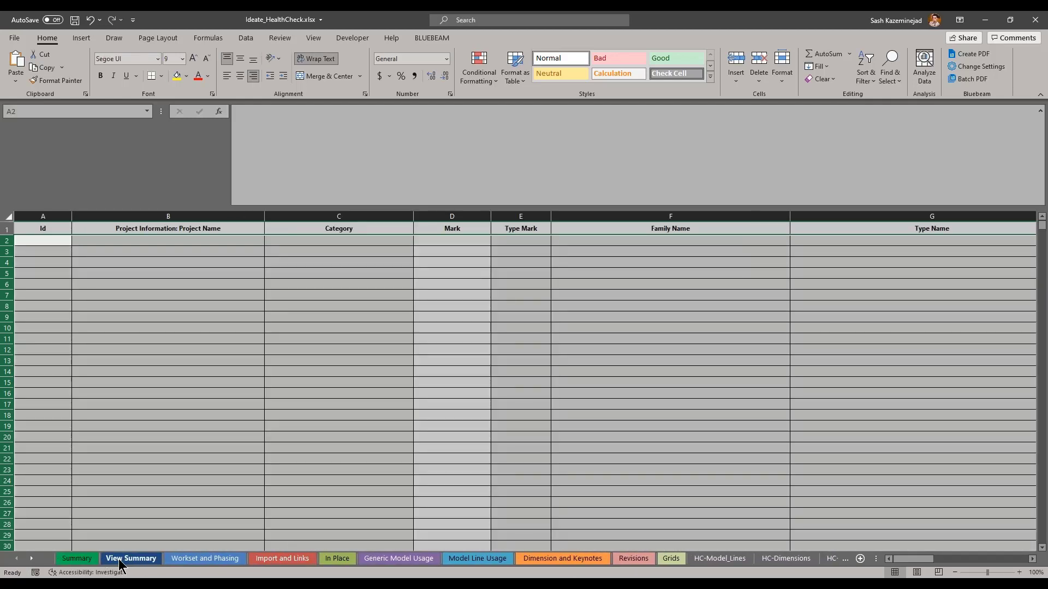
pyautogui.click(76, 558)
pyautogui.click(111, 335)
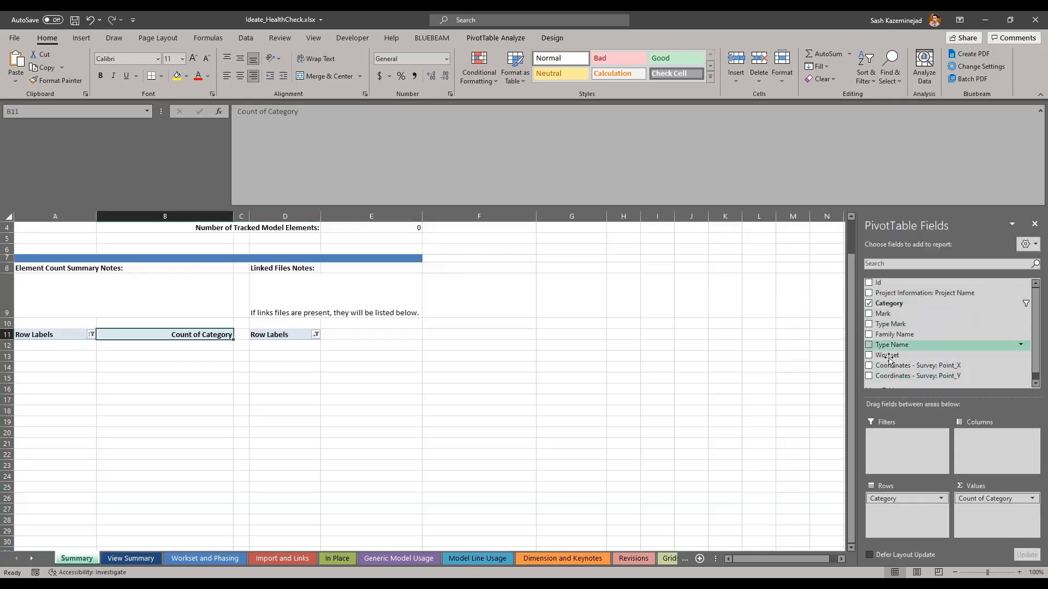
# Close the health check workbook with its changes saved, and switch back to BIMLink in Revit
pyautogui.click(1035, 19)
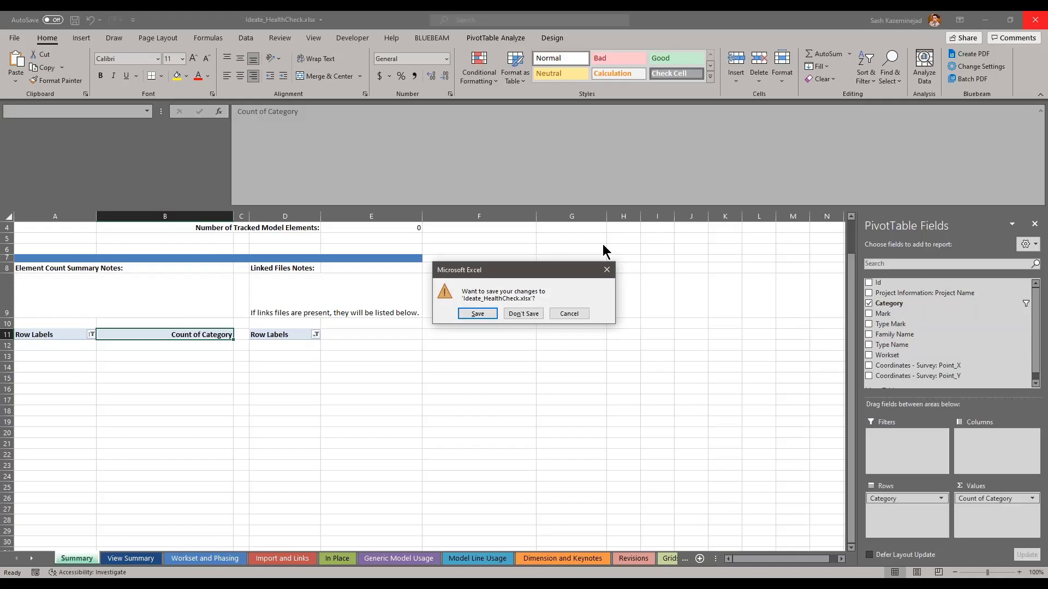
pyautogui.click(461, 316)
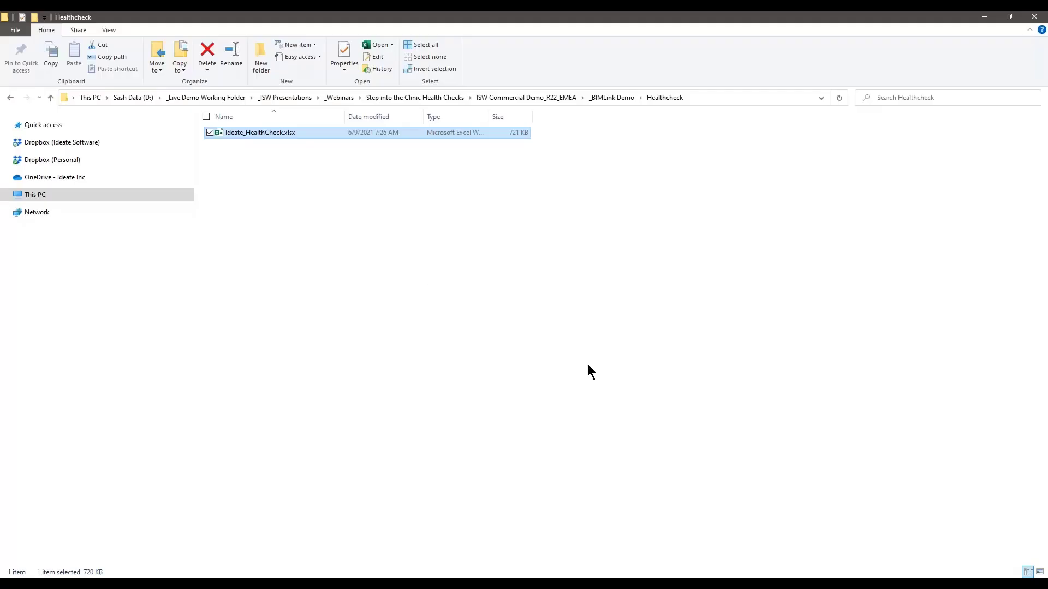
pyautogui.click(657, 541)
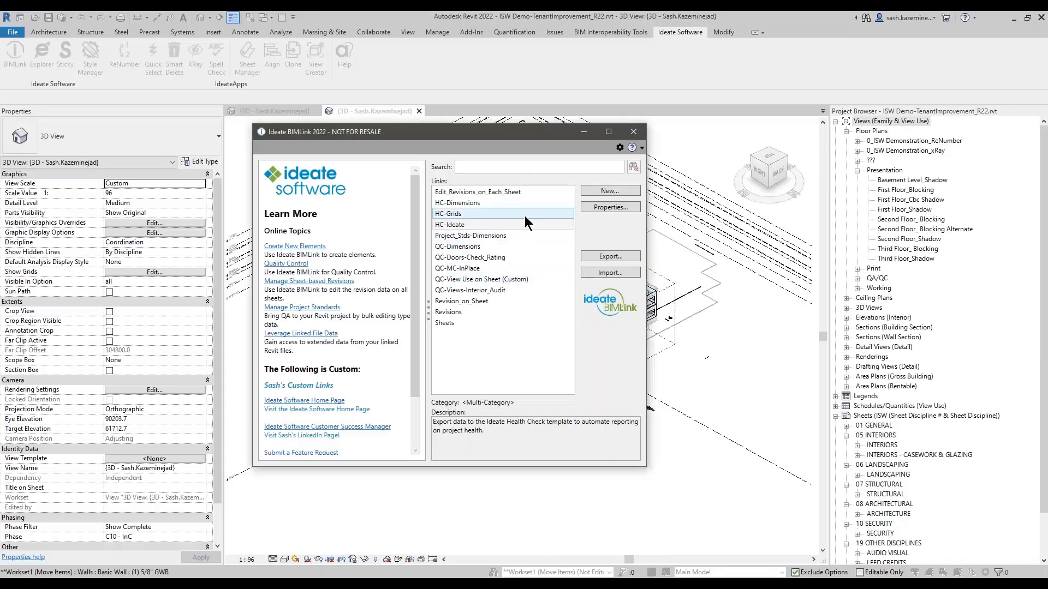
# Export the HC-Grids link to Ideate_HealthCheck.xlsx in the _BIMLink Demo Healthcheck folder, overwriting the existing HC-Grids worksheet
pyautogui.click(496, 202)
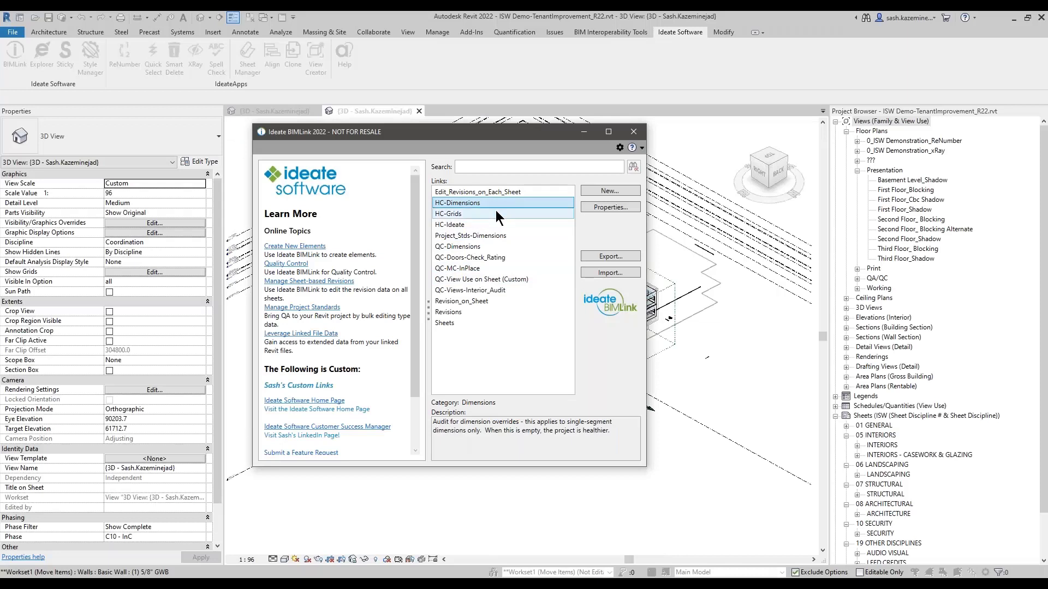
pyautogui.click(486, 218)
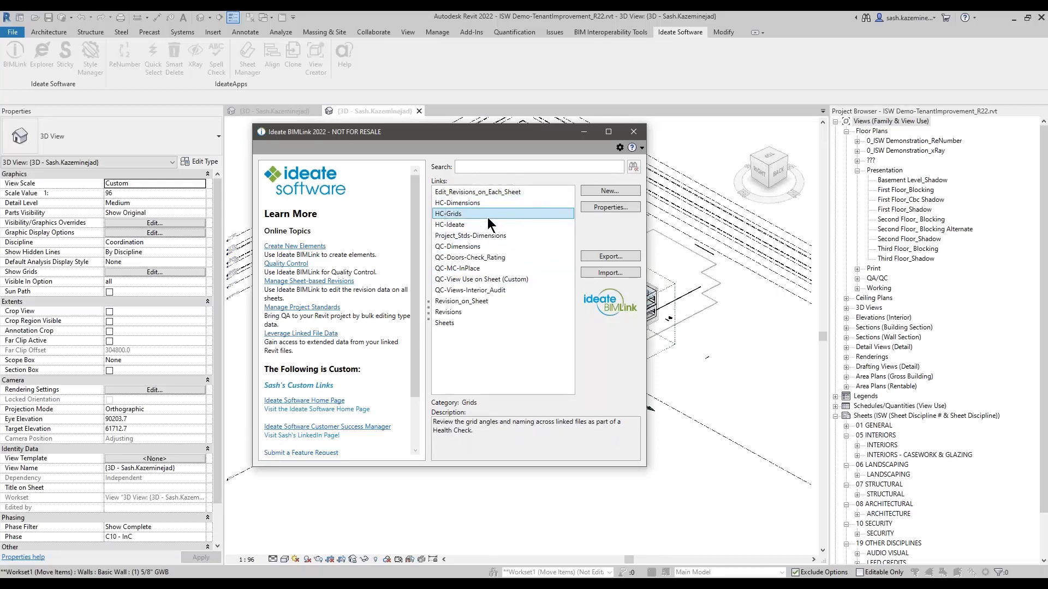
pyautogui.click(610, 257)
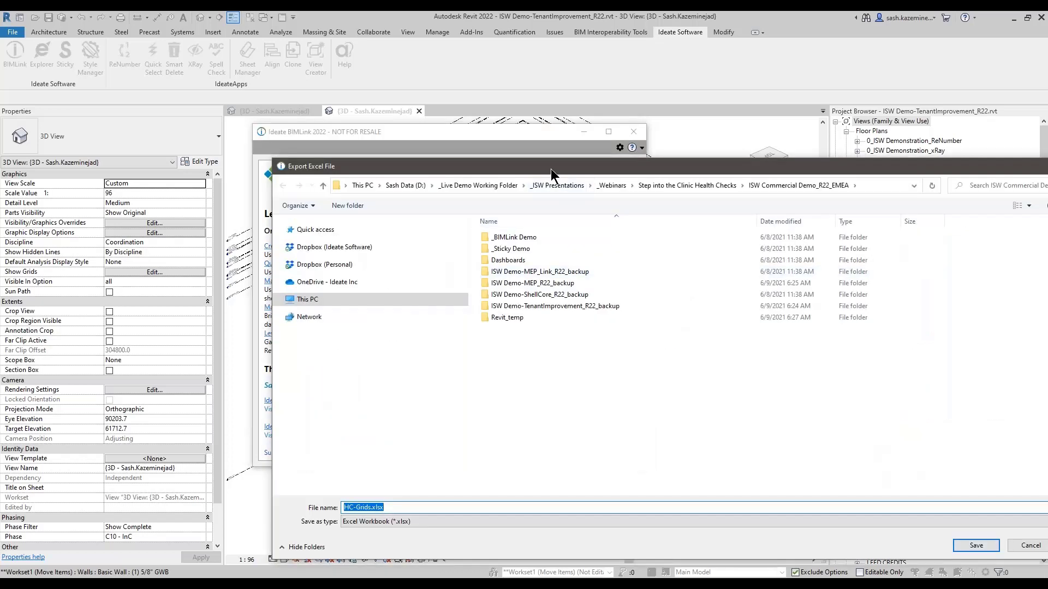
pyautogui.moveTo(545, 167); pyautogui.dragTo(409, 119)
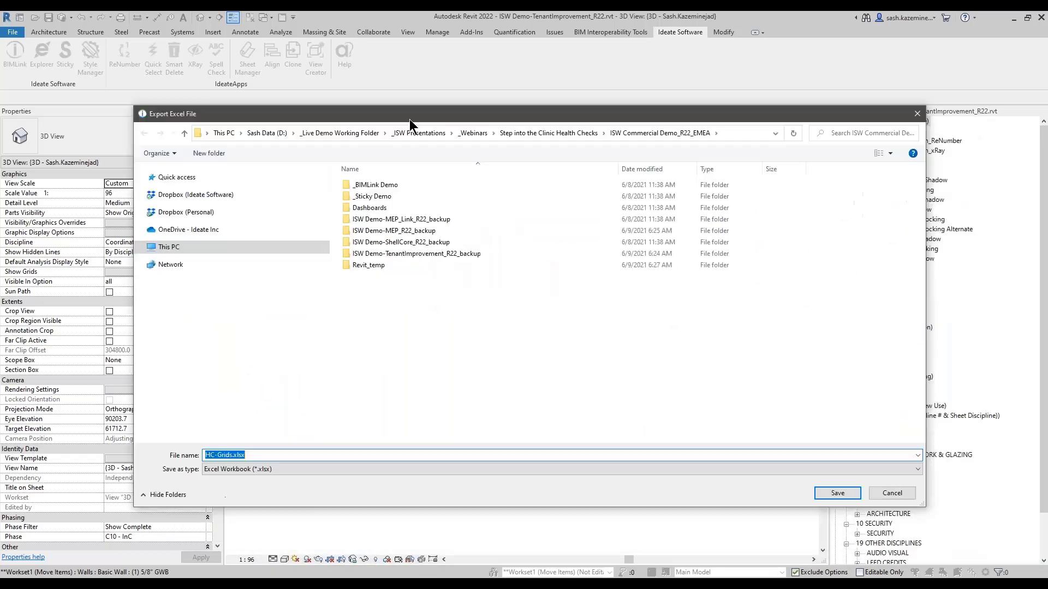
pyautogui.doubleClick(381, 185)
pyautogui.doubleClick(376, 196)
pyautogui.click(378, 187)
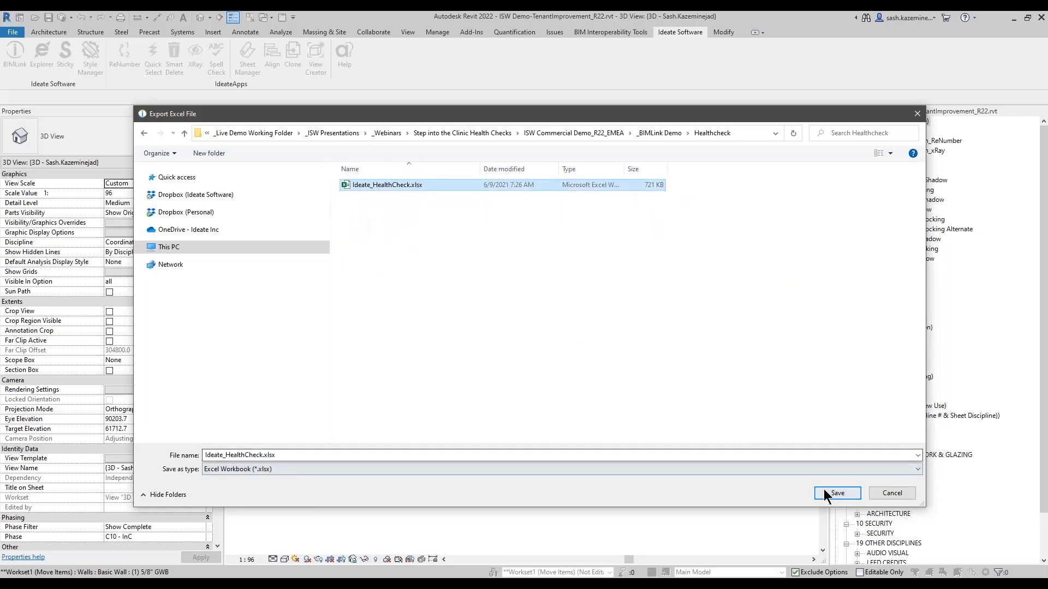
pyautogui.click(383, 194)
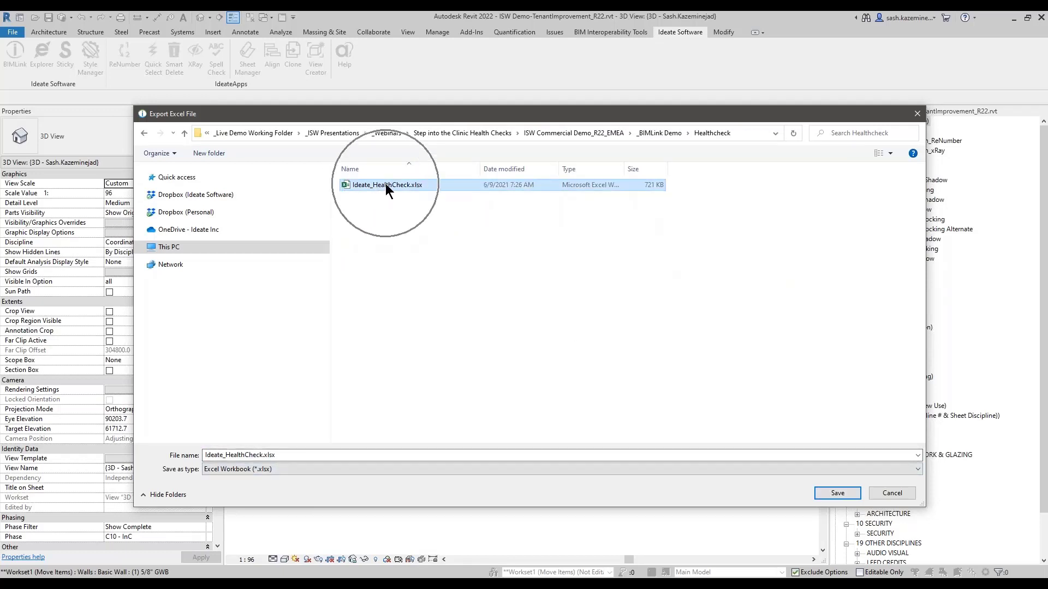
pyautogui.click(847, 494)
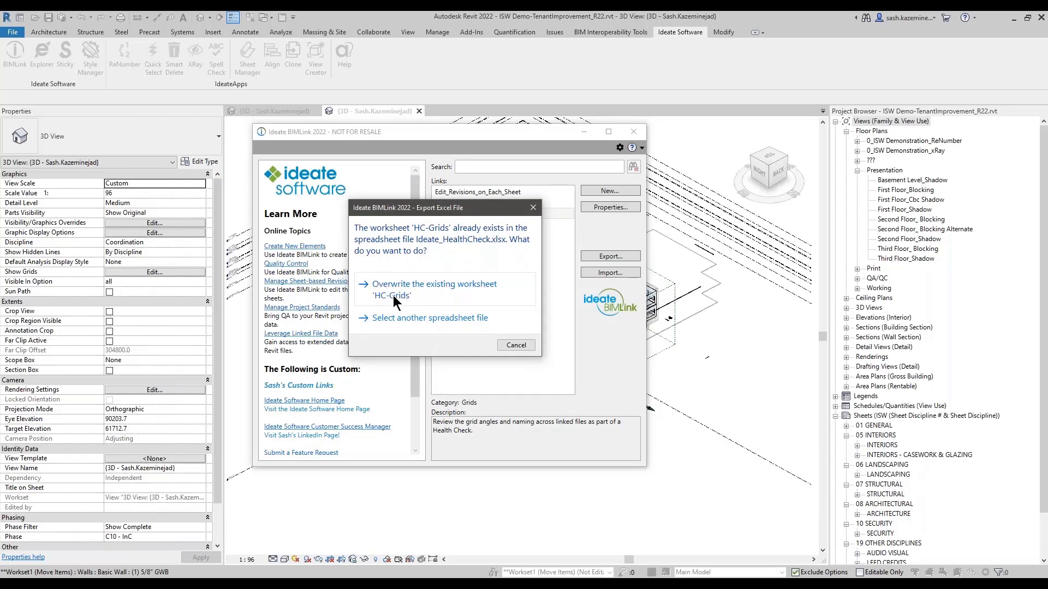
pyautogui.click(429, 297)
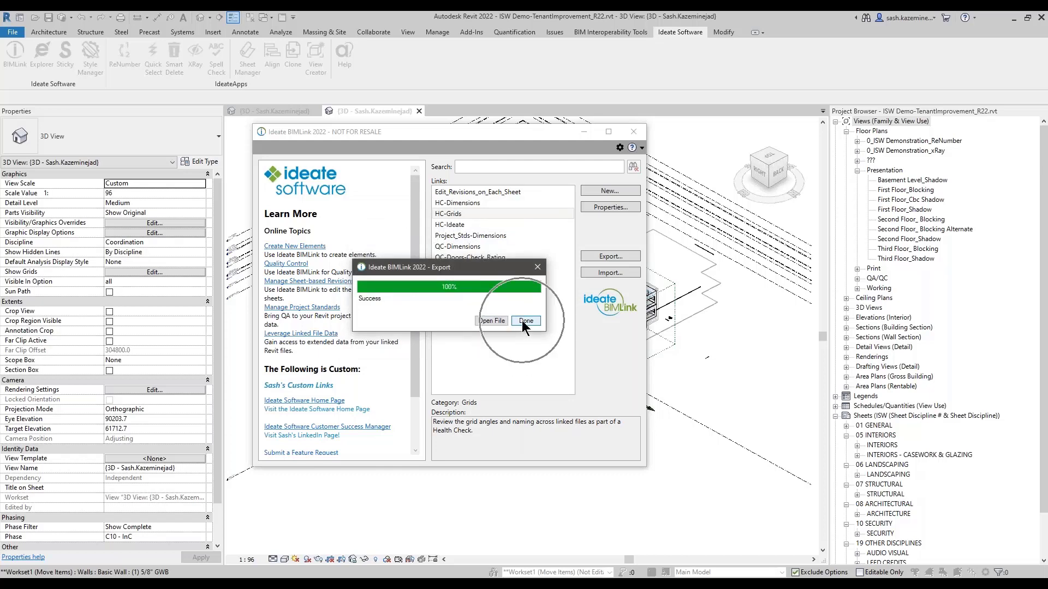
pyautogui.click(525, 320)
# Export the HC-Dimensions link to Ideate_HealthCheck.xlsx, overwriting the existing HC-Dimensions worksheet
pyautogui.click(466, 203)
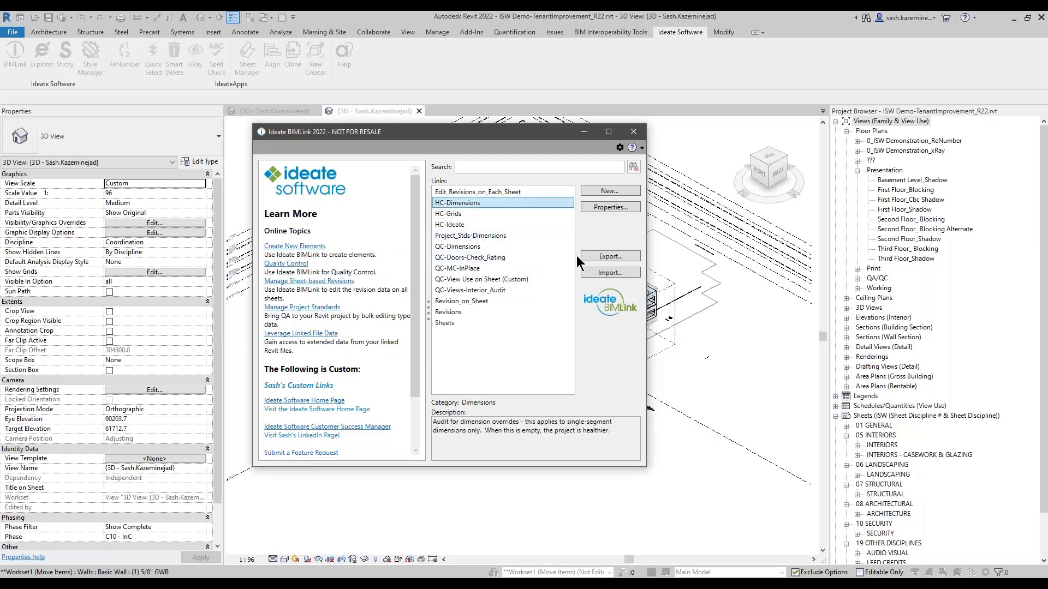
pyautogui.click(609, 256)
pyautogui.click(410, 186)
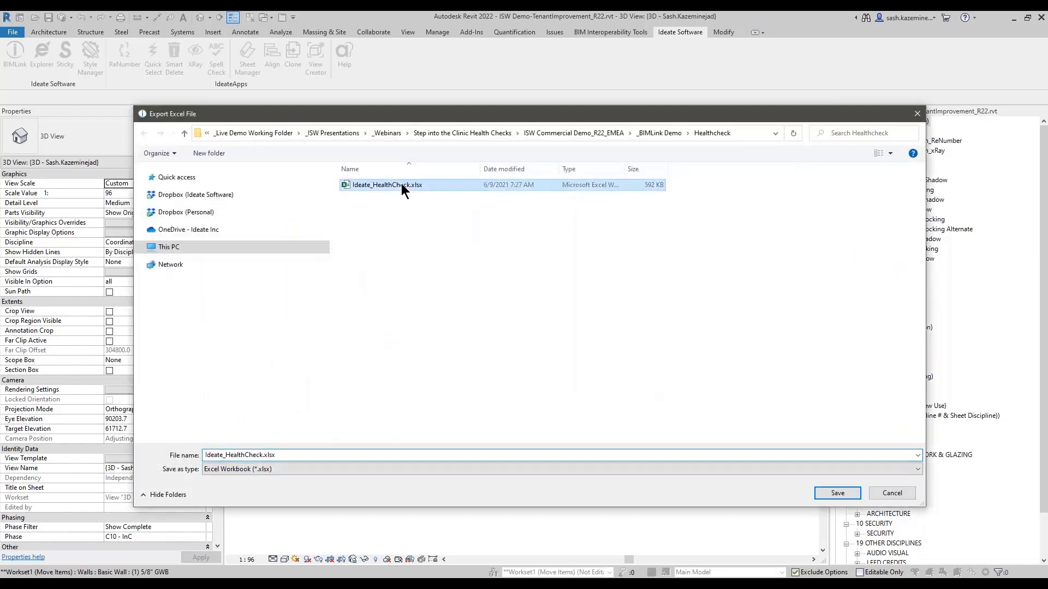
pyautogui.click(836, 493)
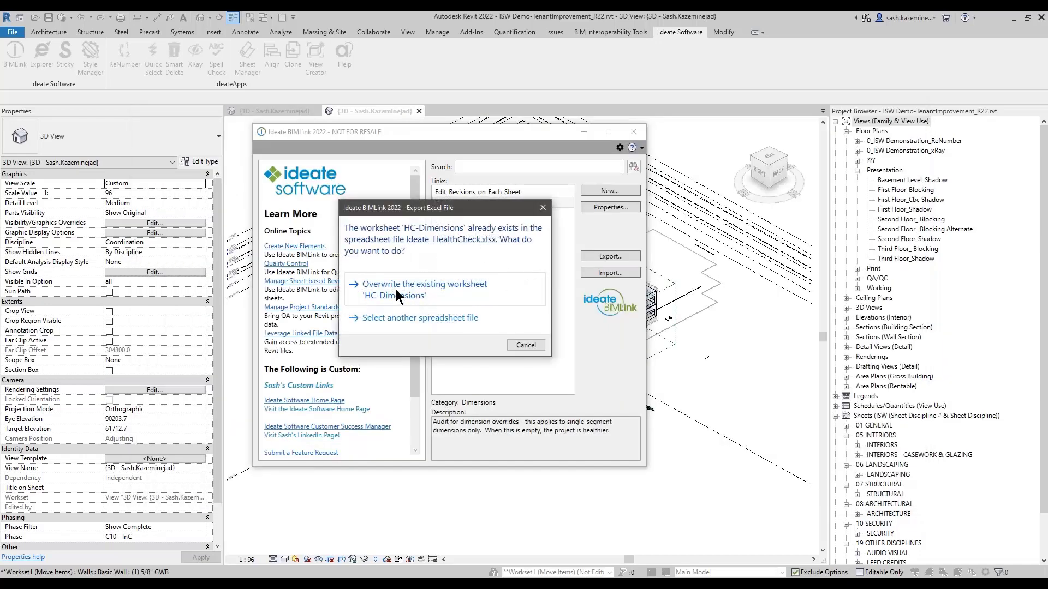
pyautogui.click(390, 298)
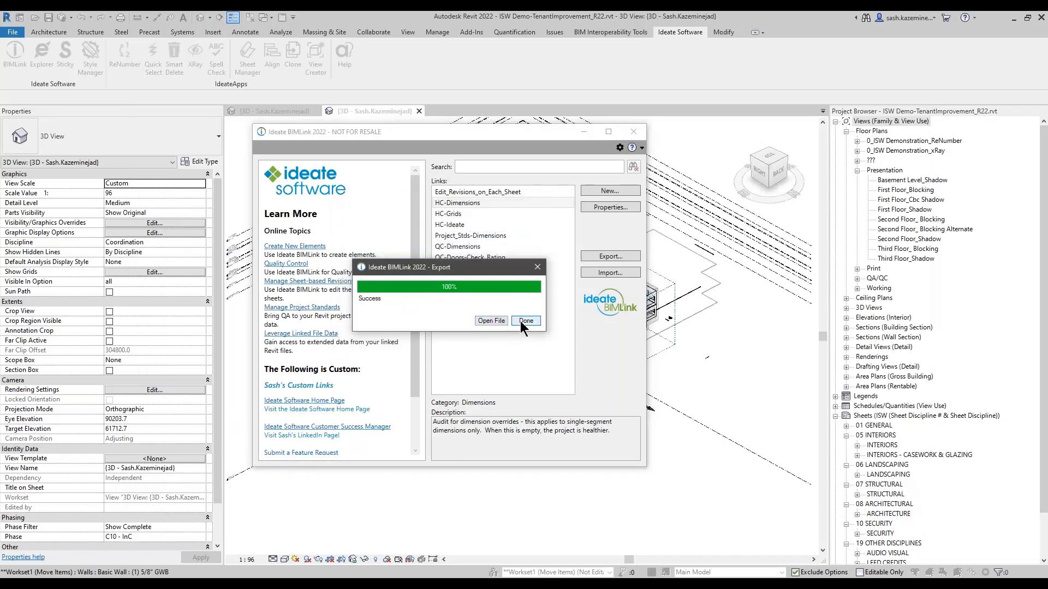
pyautogui.click(523, 321)
# Export the HC-Ideate link to Ideate_HealthCheck.xlsx, overwriting the existing HC-Ideate worksheet, and open the exported workbook in Excel
pyautogui.click(461, 225)
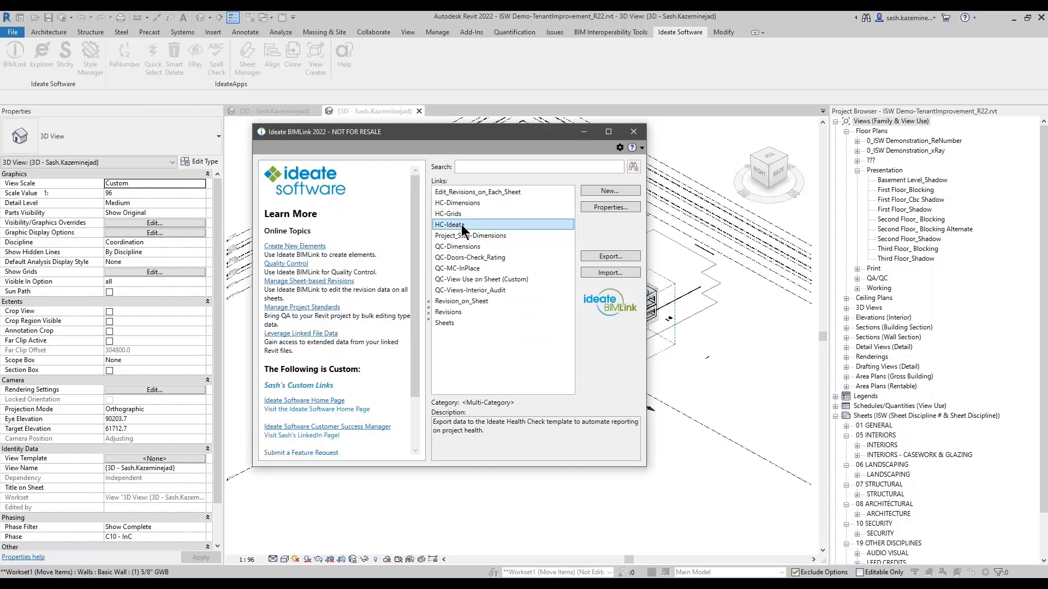
pyautogui.click(616, 256)
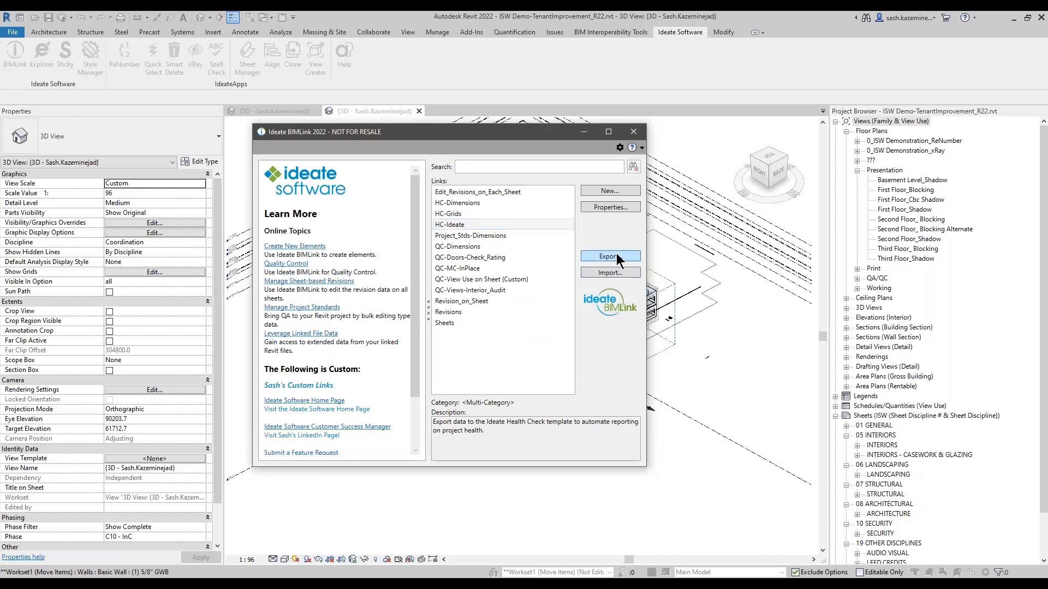
pyautogui.click(394, 188)
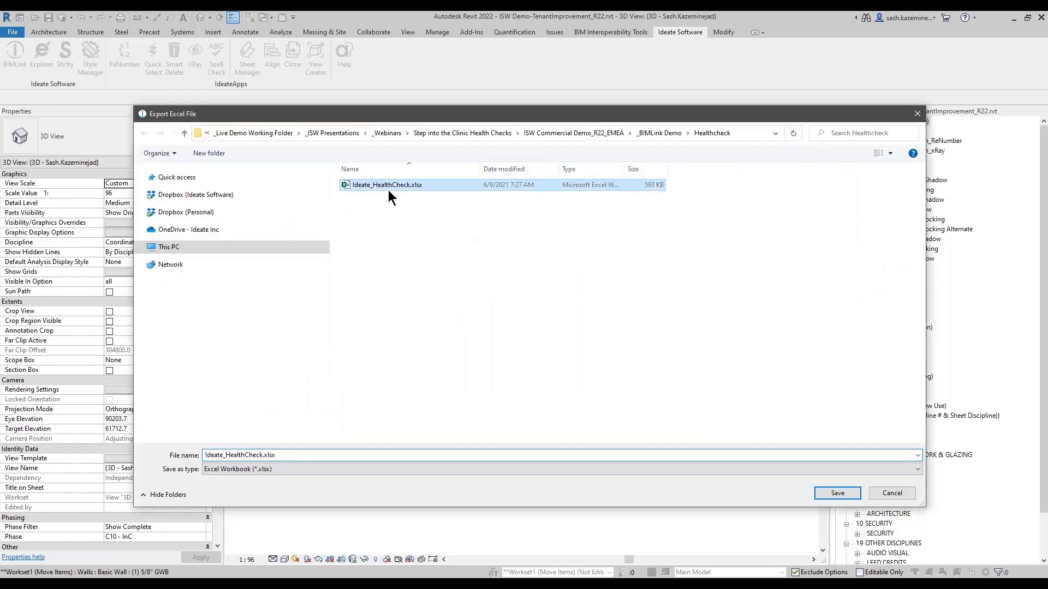
pyautogui.click(837, 493)
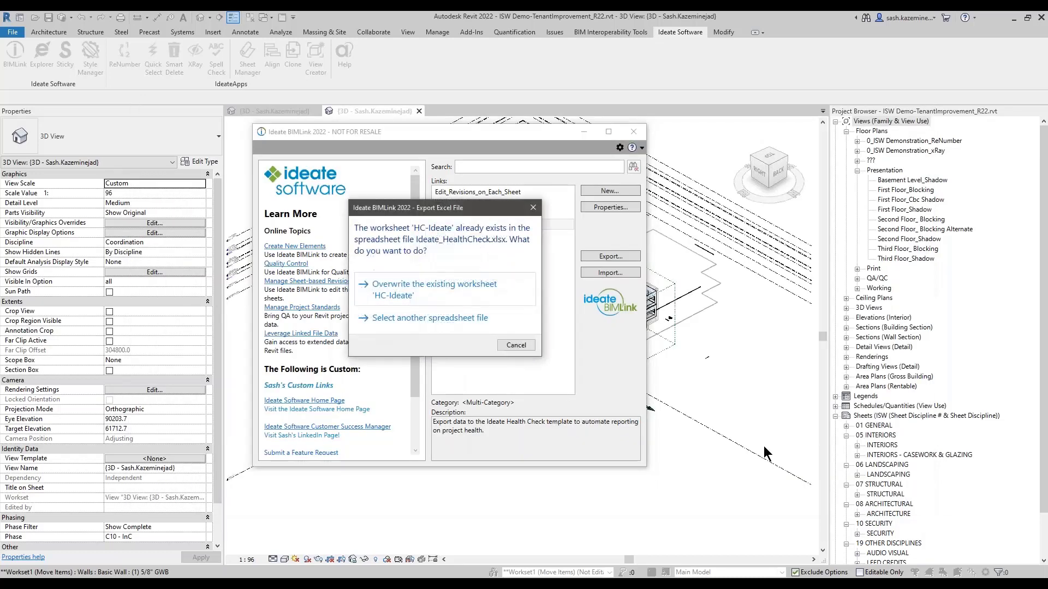
pyautogui.click(433, 286)
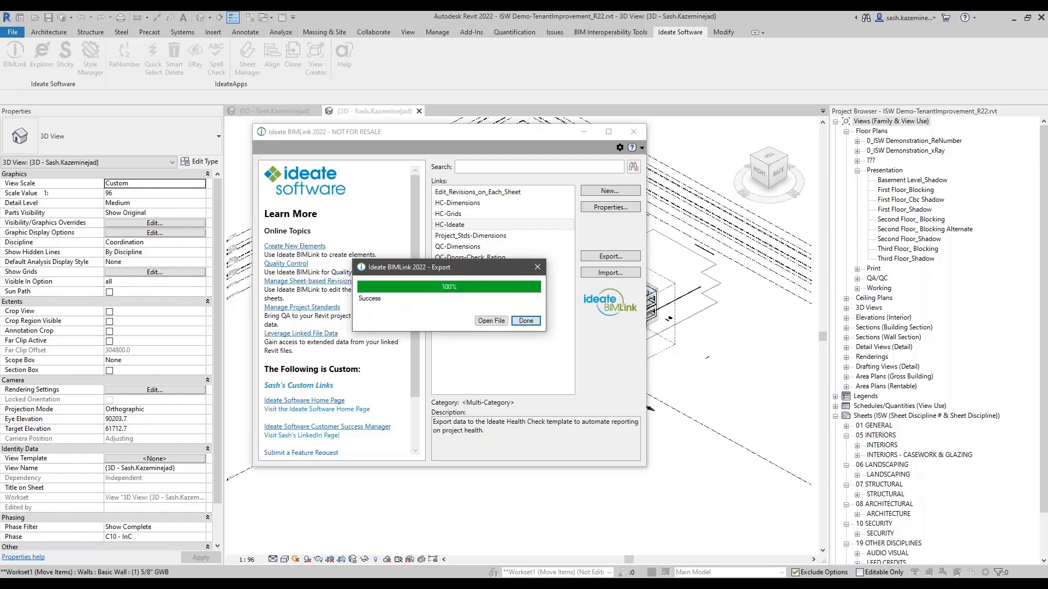
pyautogui.click(480, 320)
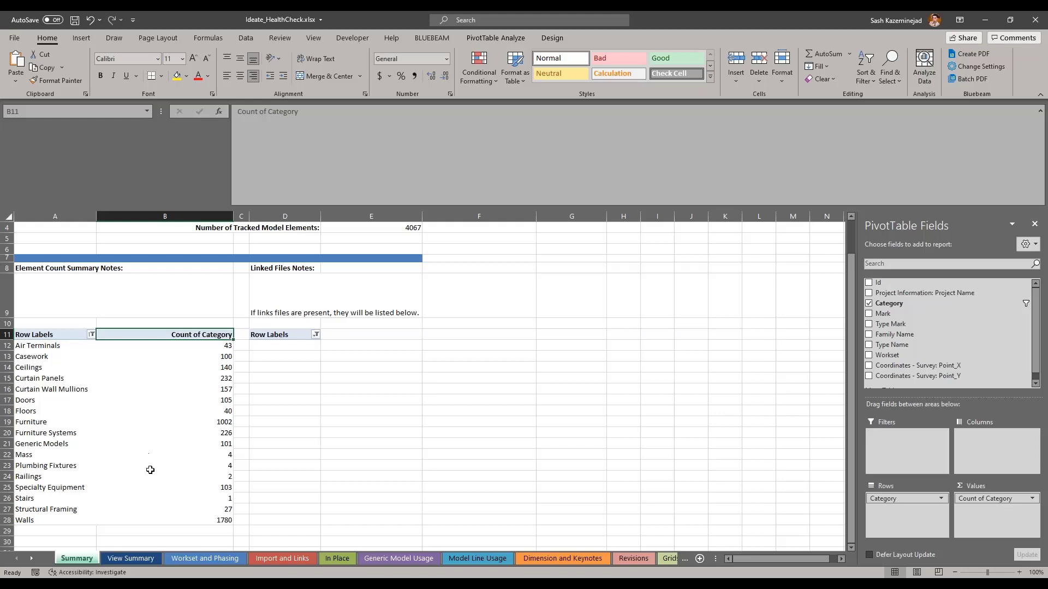
# Review the exported data on the HC-Ideate and HC-Grids sheets, including the linked file names listed for the grids
pyautogui.moveTo(30, 560); pyautogui.dragTo(31, 561)
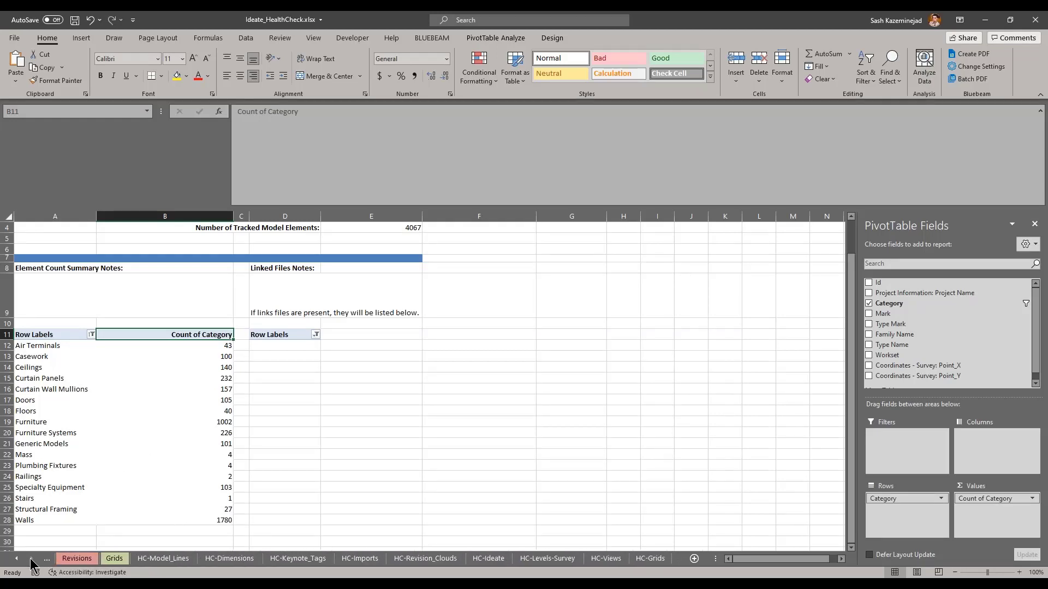
pyautogui.click(481, 560)
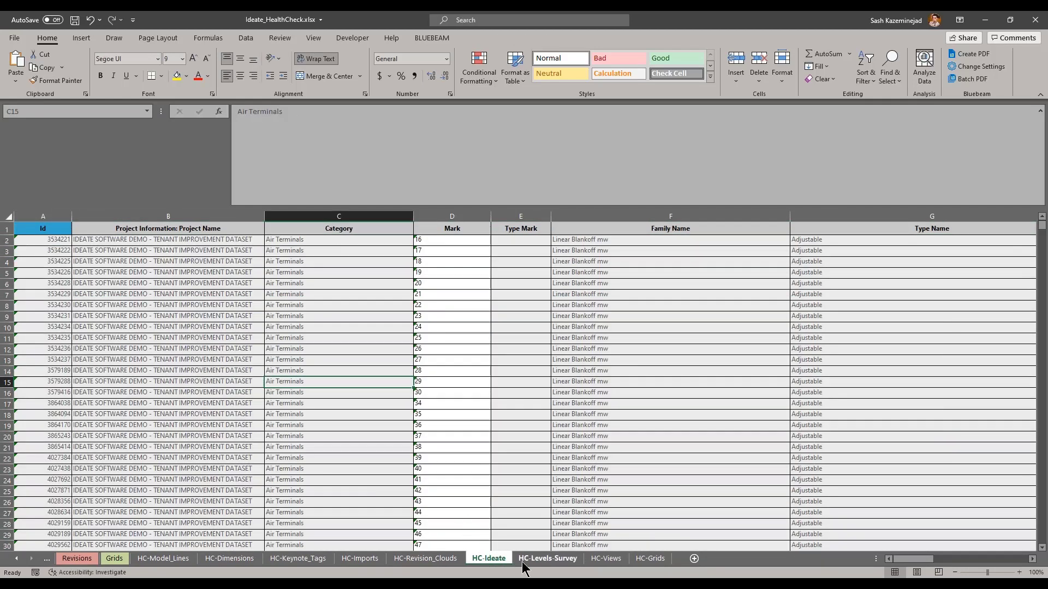
pyautogui.click(645, 561)
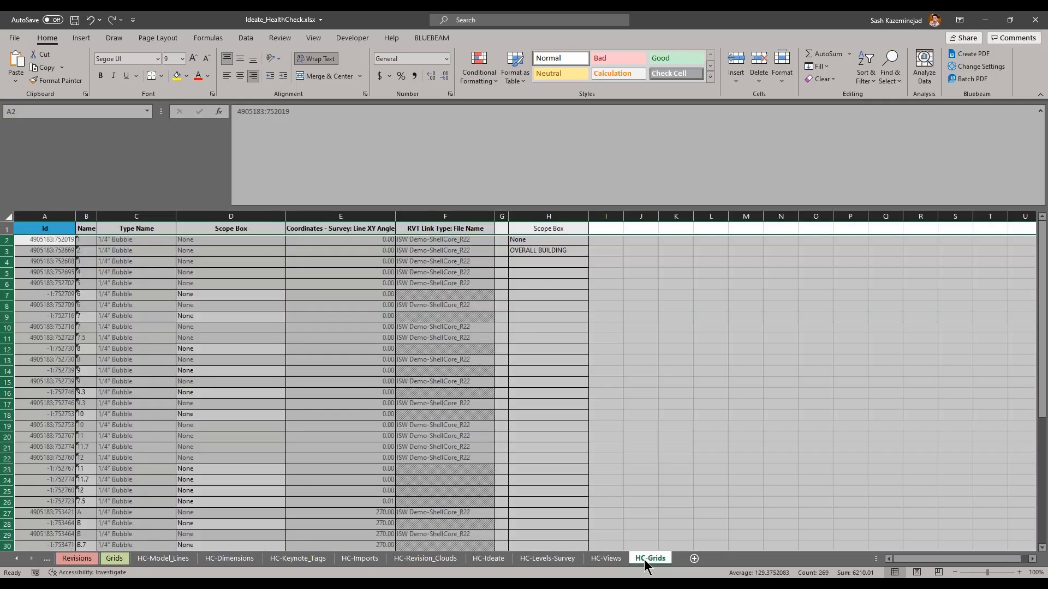
pyautogui.click(299, 304)
pyautogui.moveTo(441, 241); pyautogui.dragTo(434, 285)
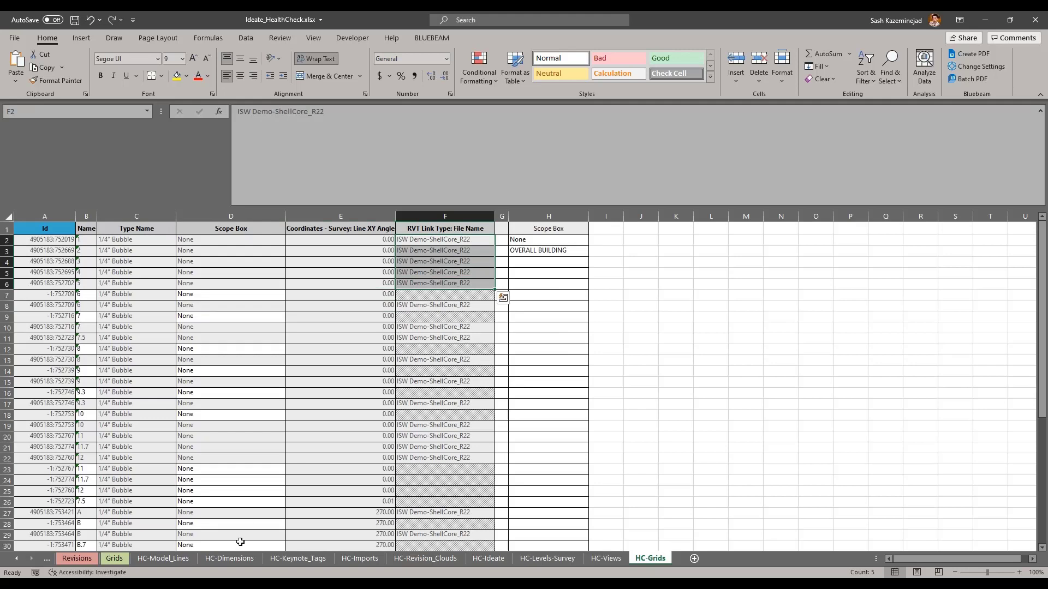
# Check the View Summary sheet and the element counts by category on the Summary sheet
pyautogui.click(15, 558)
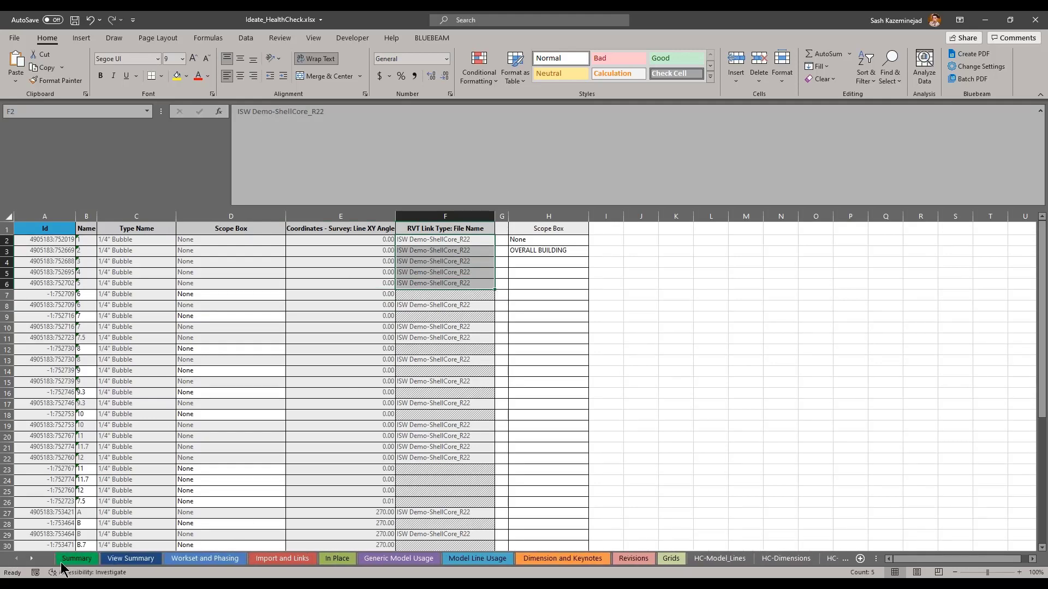
pyautogui.click(126, 559)
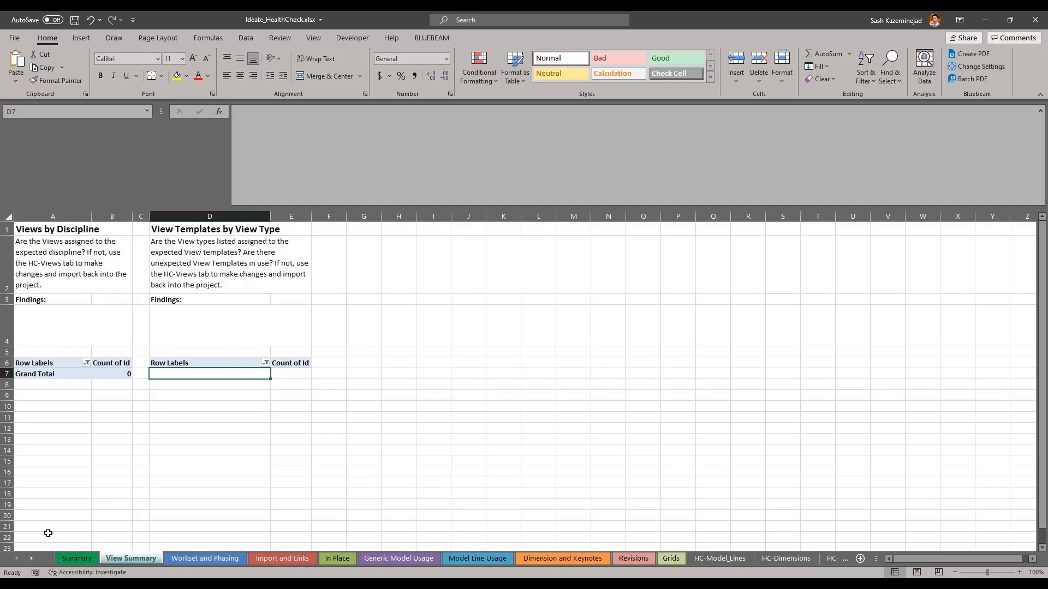
pyautogui.click(79, 559)
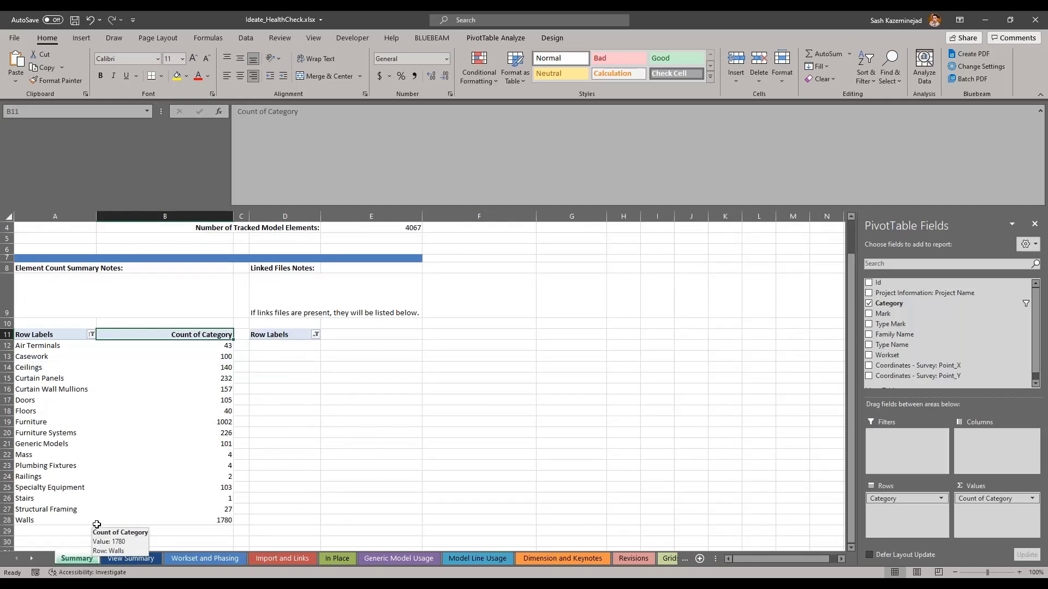
# Look through the HC-Model_Lines, HC-Keynote_Tags and HC-Dimensions sheets, examining the exported dimension overrides
pyautogui.click(31, 558)
pyautogui.click(31, 559)
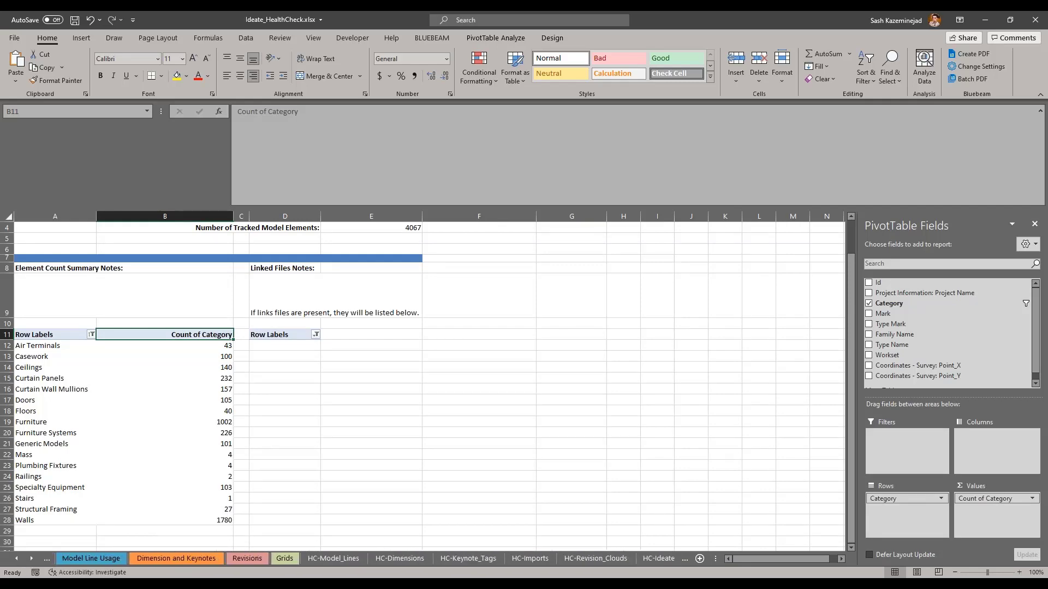
pyautogui.click(333, 558)
pyautogui.click(400, 558)
pyautogui.click(463, 559)
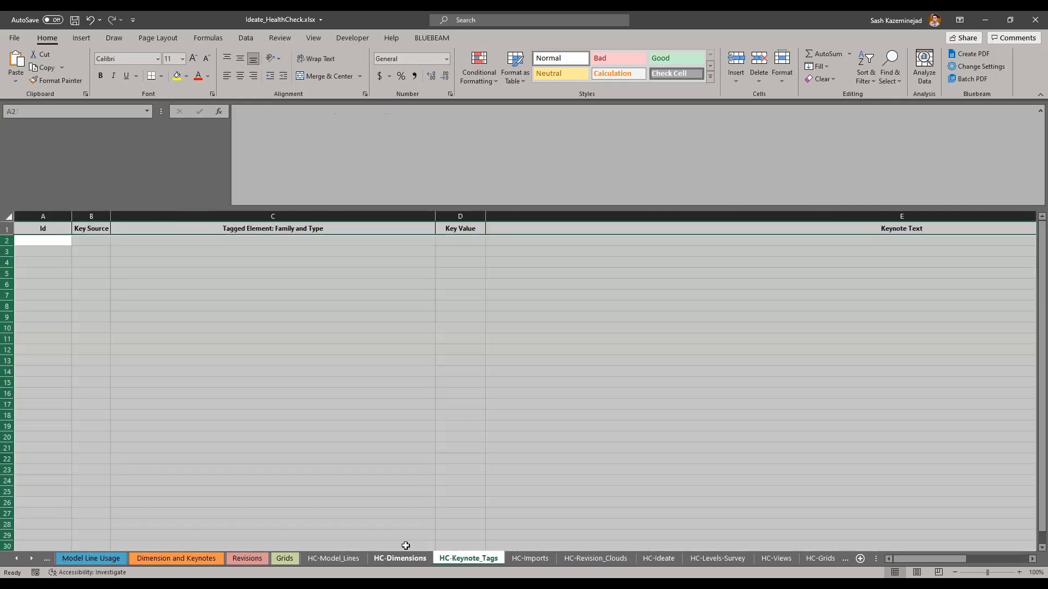
pyautogui.click(401, 558)
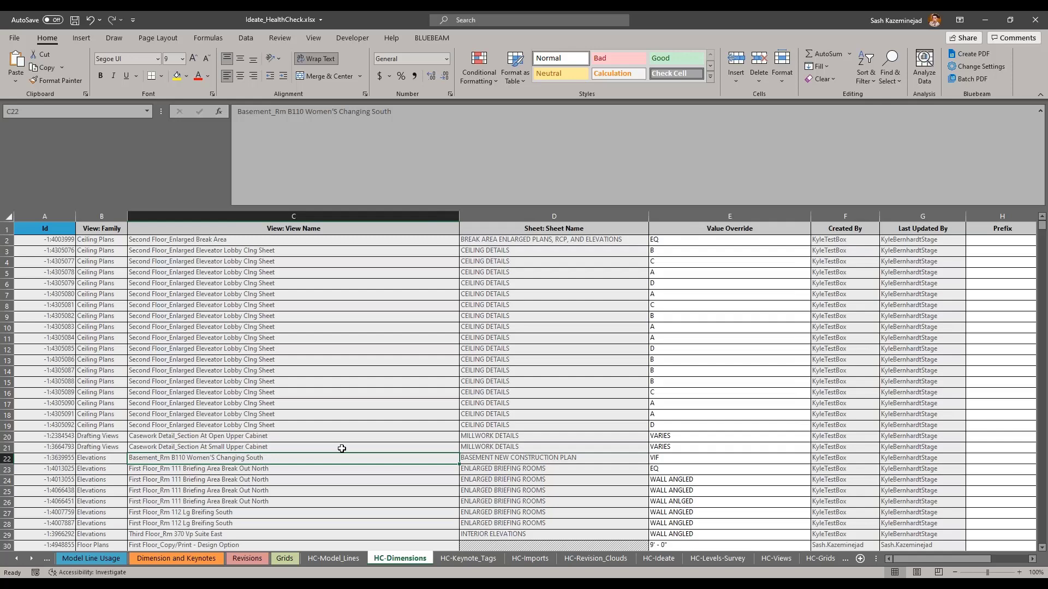
# Close the health check workbook without saving its changes
pyautogui.click(16, 559)
pyautogui.click(14, 559)
pyautogui.click(15, 560)
pyautogui.click(14, 559)
pyautogui.click(15, 560)
pyautogui.click(14, 560)
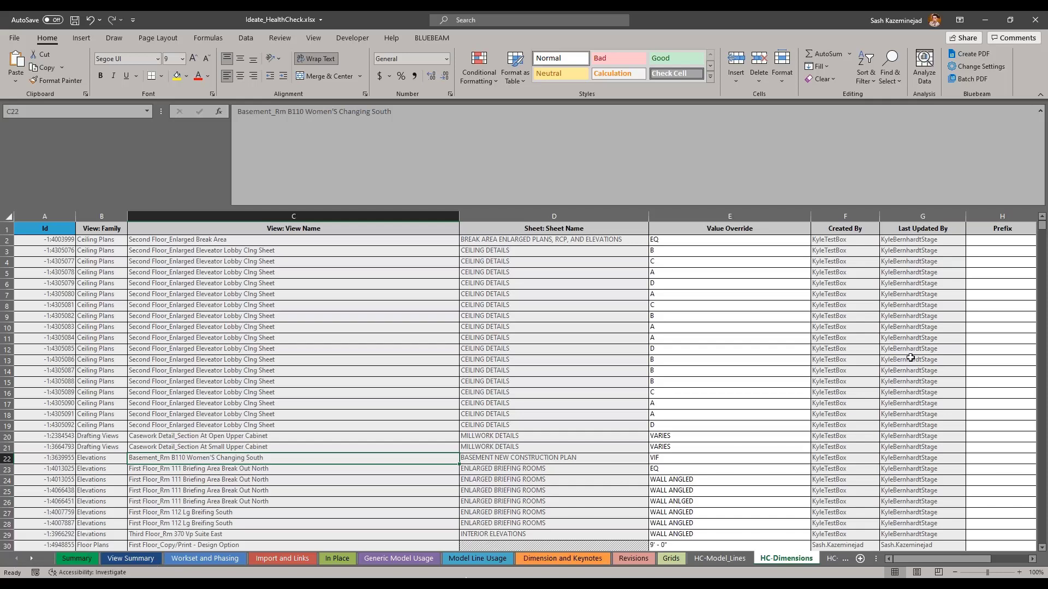
pyautogui.click(1029, 26)
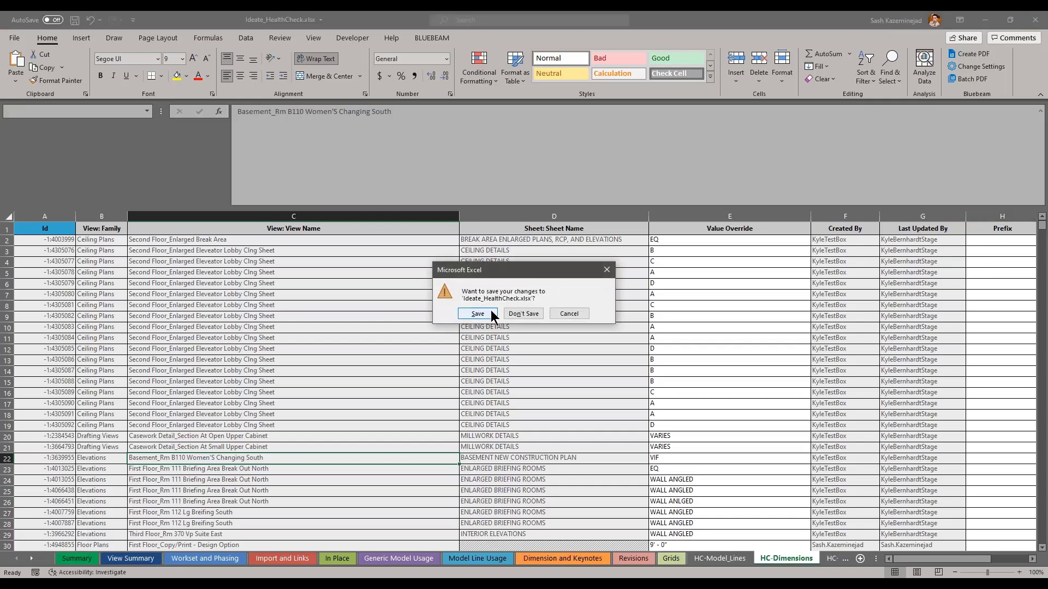
pyautogui.click(523, 318)
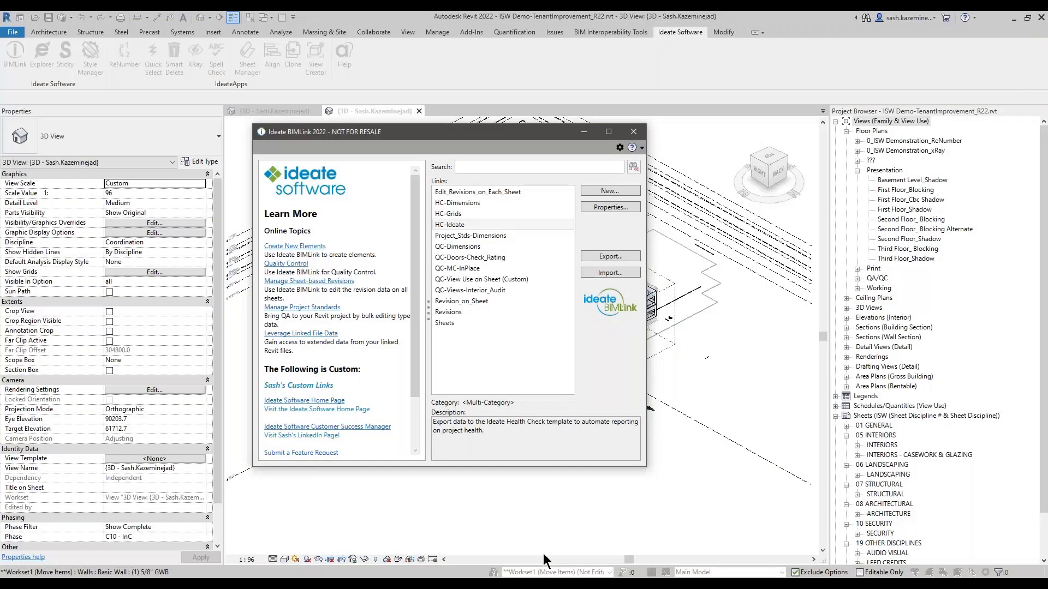
# Switch to Ideate Automation Queue and start a new task using the IBL-Health_Check_CopyTemplate script
pyautogui.click(542, 582)
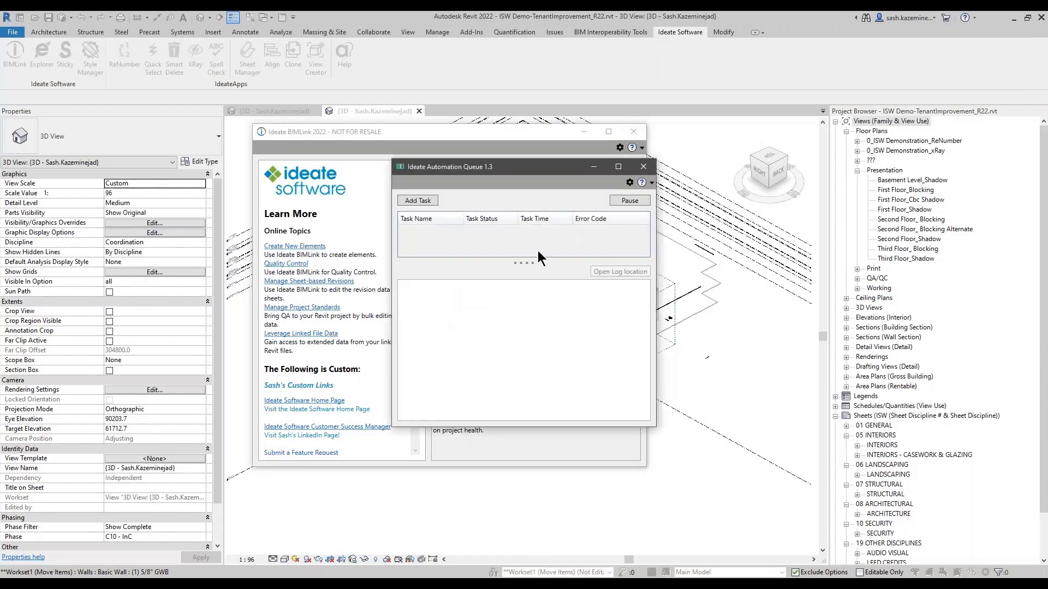
pyautogui.click(418, 201)
pyautogui.click(470, 235)
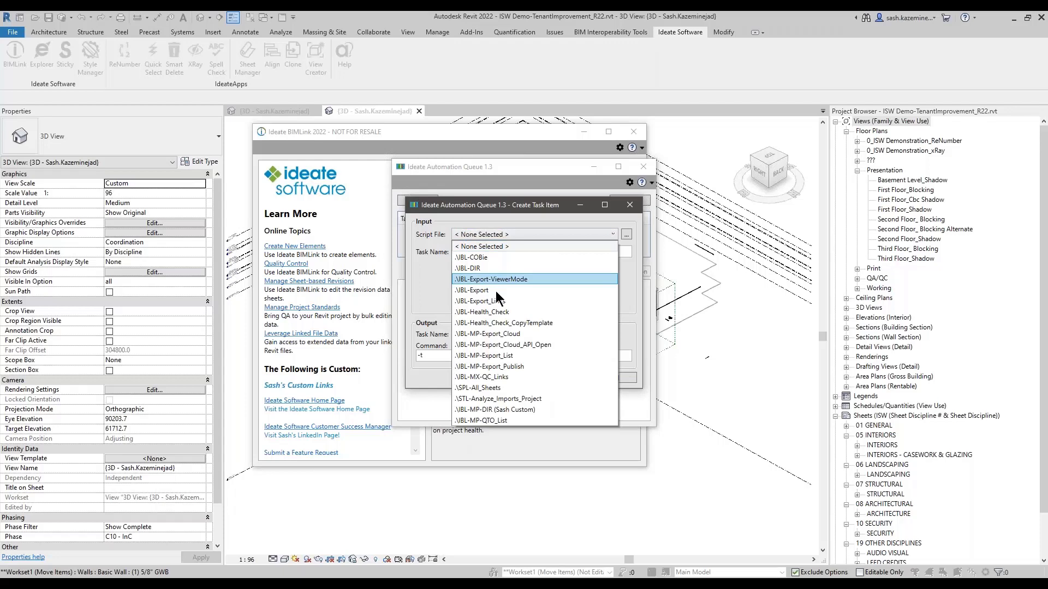
pyautogui.click(521, 322)
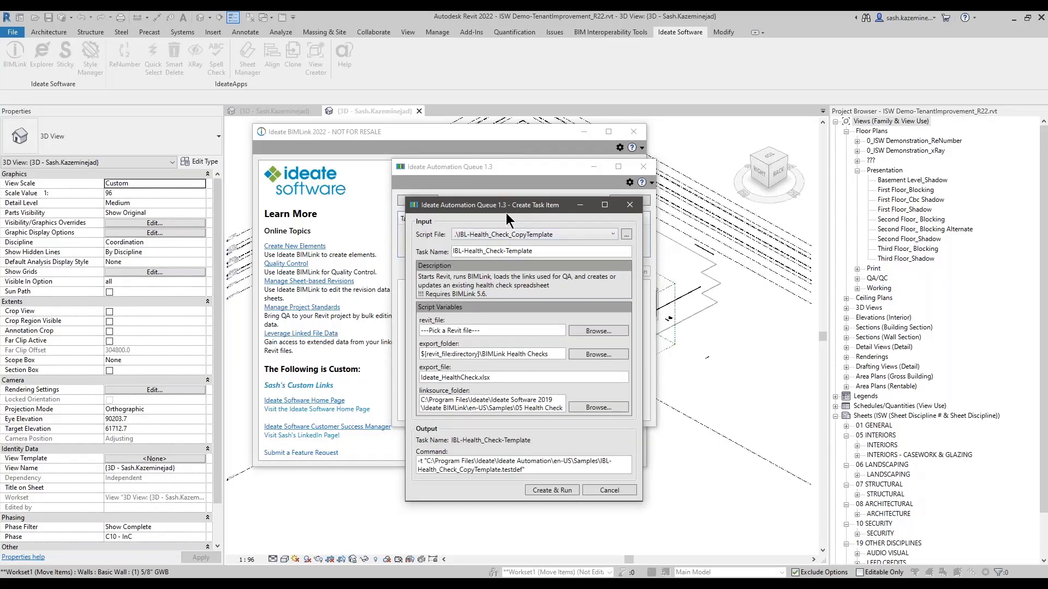
# Examine the task's script variables, including the export folder, the export file name and the link source folder path
pyautogui.moveTo(505, 214); pyautogui.dragTo(461, 121)
pyautogui.click(415, 241)
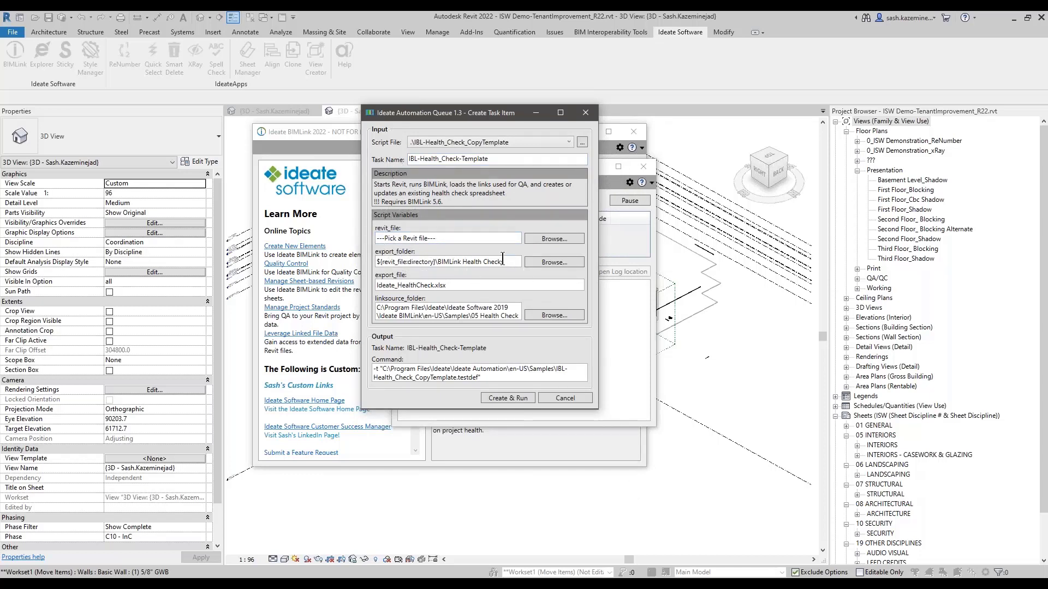
pyautogui.moveTo(505, 263); pyautogui.dragTo(375, 267)
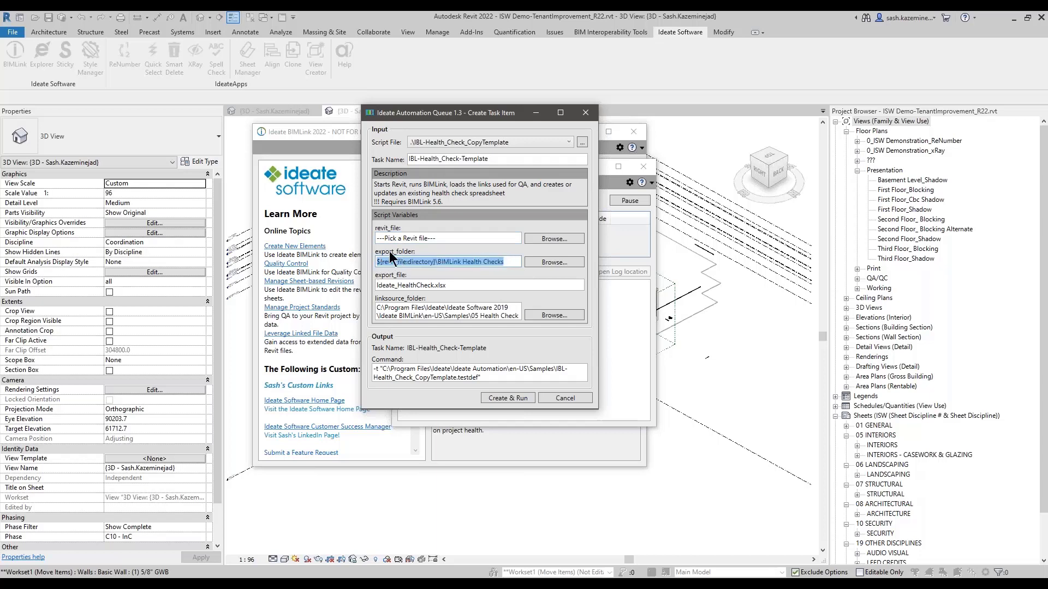
pyautogui.moveTo(450, 287); pyautogui.dragTo(373, 292)
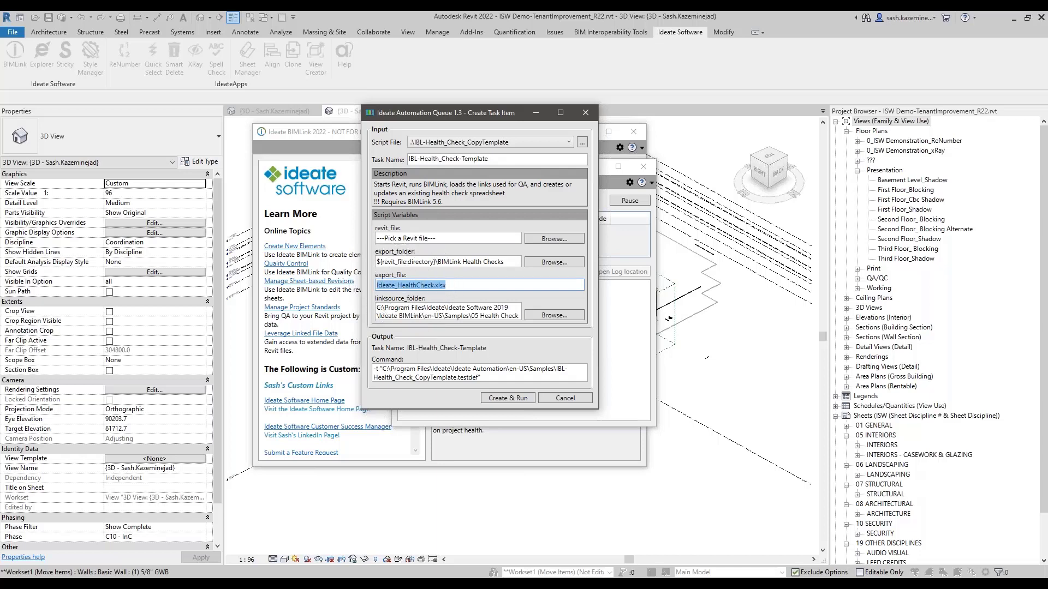
pyautogui.click(517, 317)
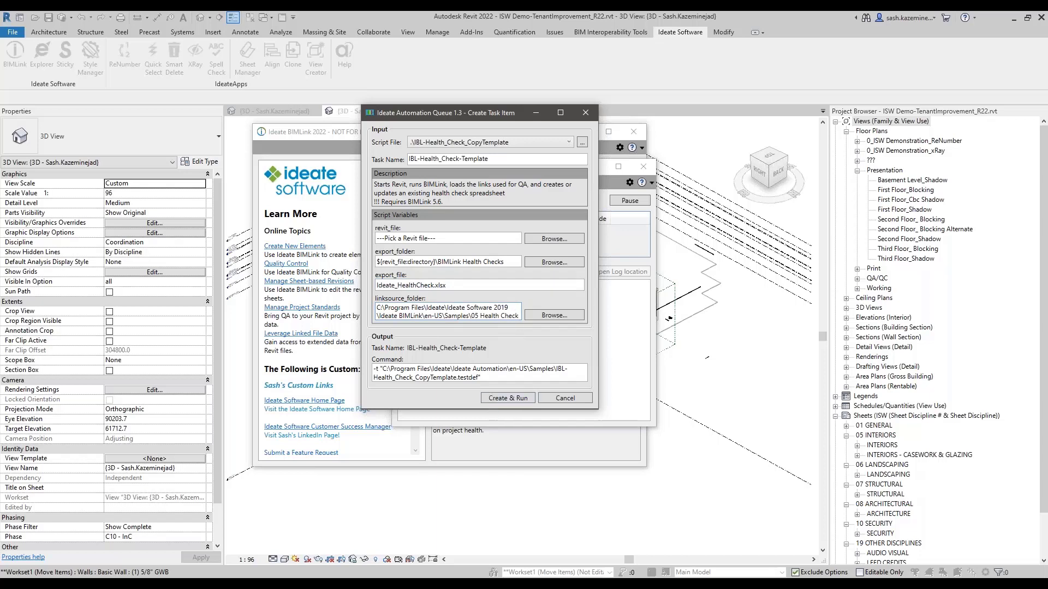
pyautogui.moveTo(488, 409); pyautogui.dragTo(489, 499)
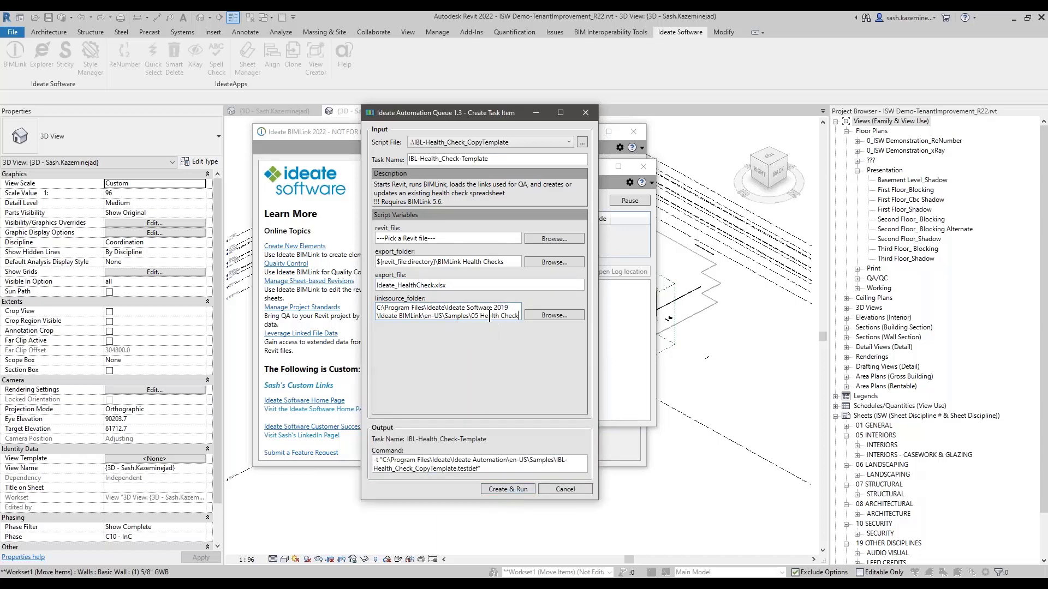
pyautogui.moveTo(449, 308); pyautogui.dragTo(517, 317)
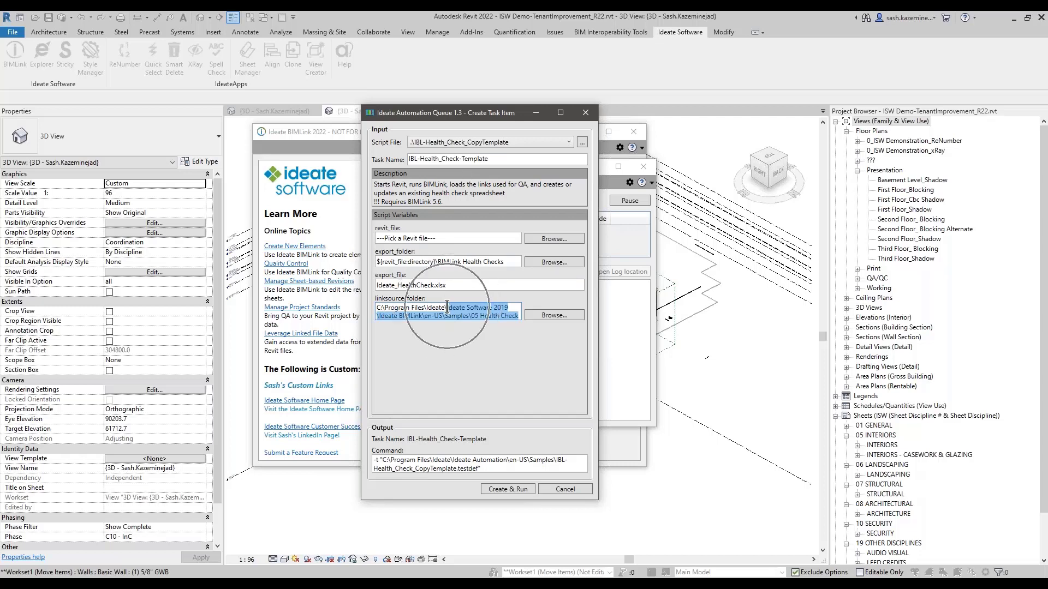
pyautogui.moveTo(452, 286); pyautogui.dragTo(374, 298)
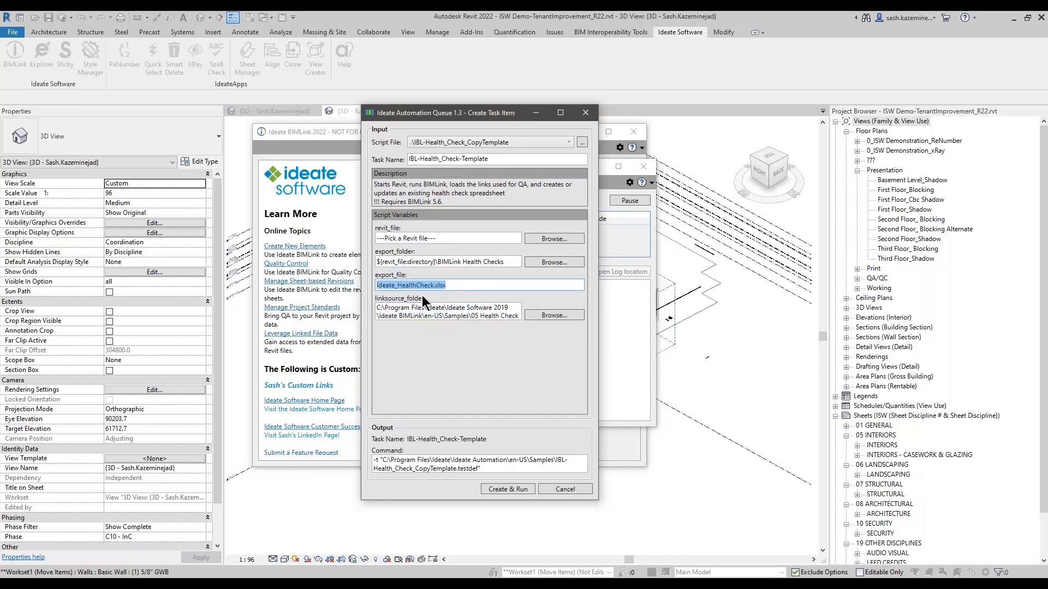
pyautogui.click(507, 264)
pyautogui.moveTo(507, 264); pyautogui.dragTo(334, 278)
pyautogui.moveTo(450, 286); pyautogui.dragTo(333, 295)
# Cancel the new task and close both the Ideate Automation Queue and Ideate BIMLink windows
pyautogui.click(561, 489)
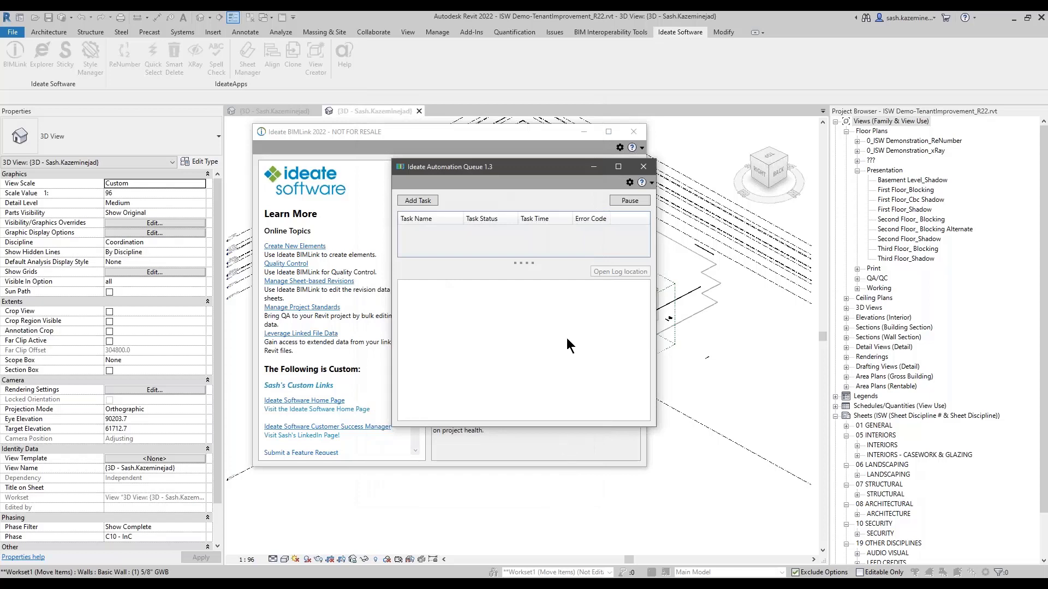
pyautogui.click(644, 165)
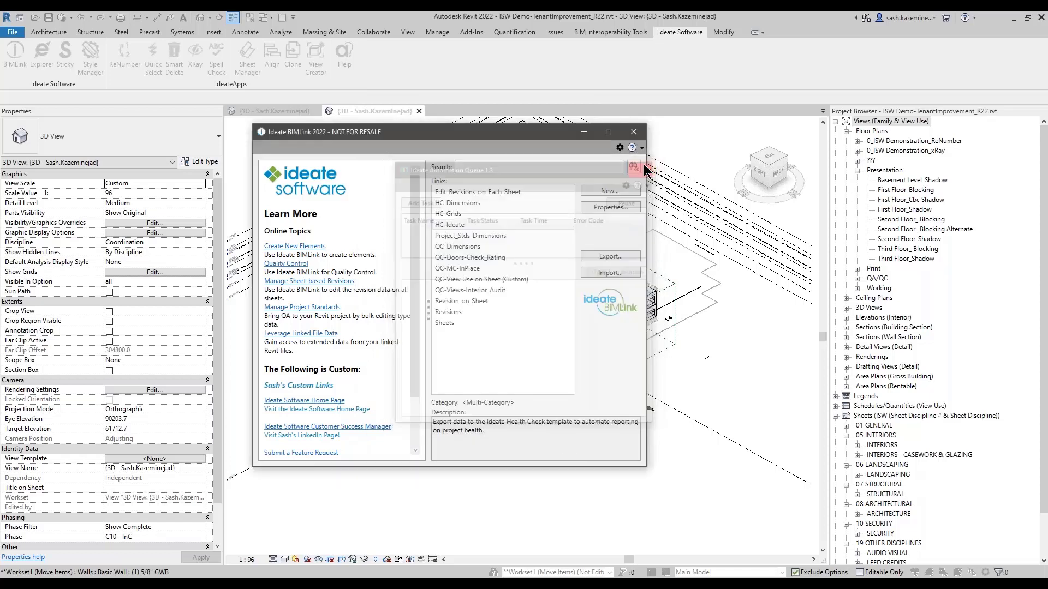
pyautogui.click(639, 137)
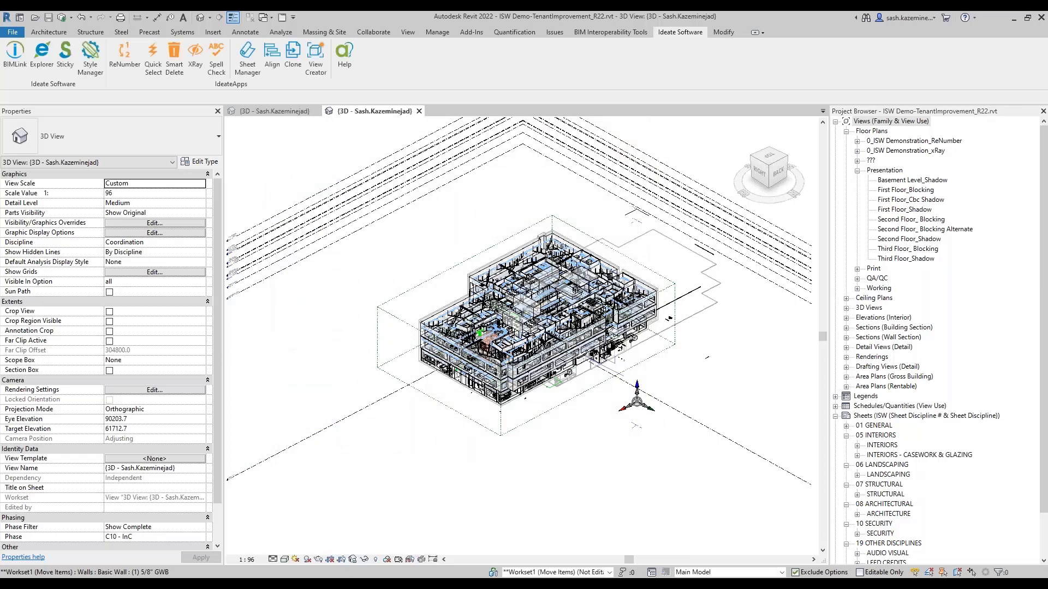
# Switch to the PowerPoint slide show and advance to the Ideate Explorer: On-Demand Data Review slide
pyautogui.moveTo(496, 583)
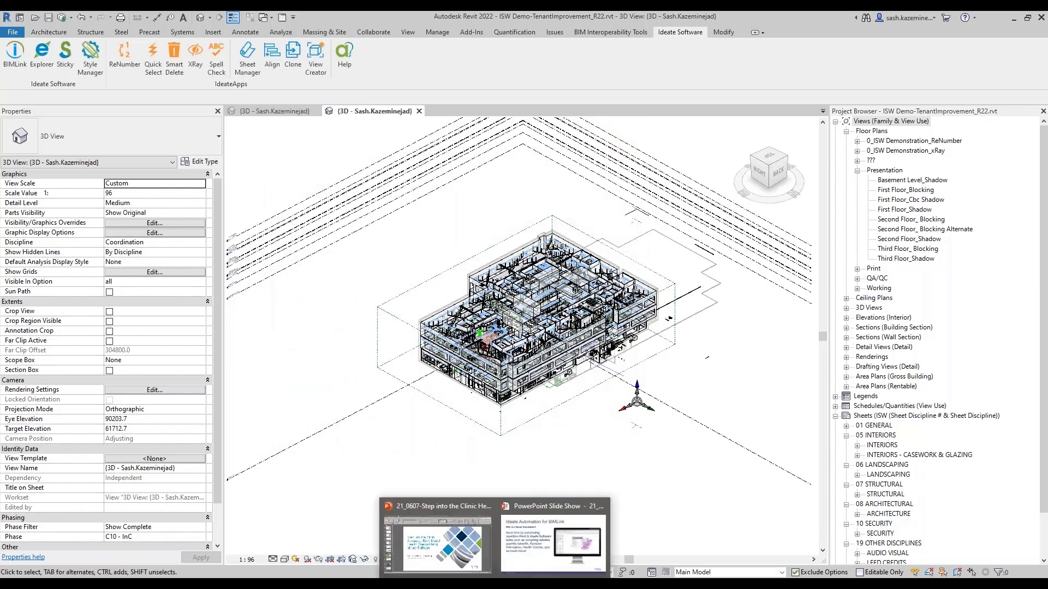
pyautogui.click(524, 554)
pyautogui.click(356, 373)
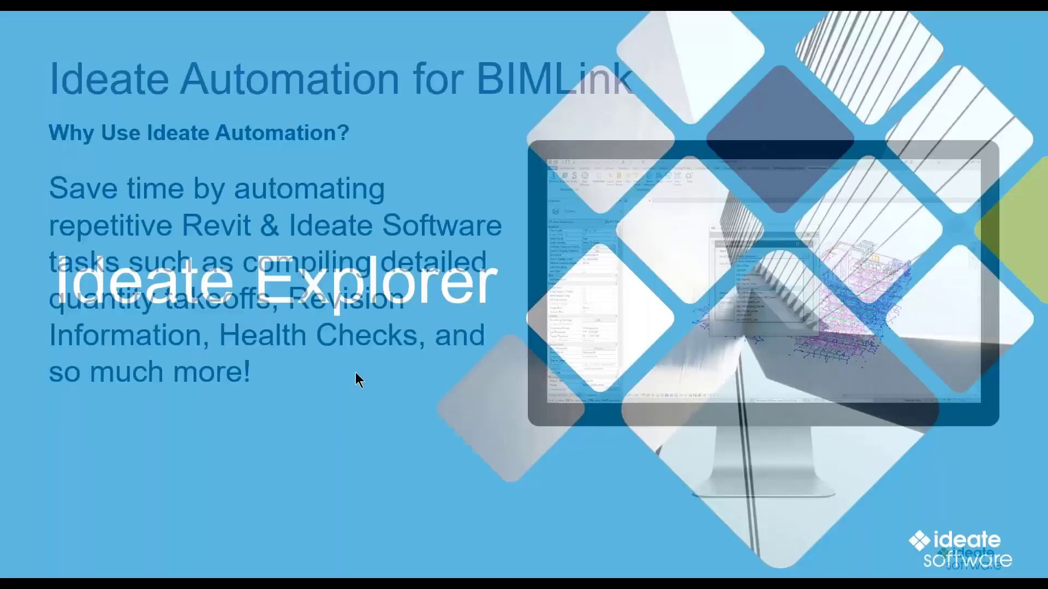
pyautogui.click(355, 373)
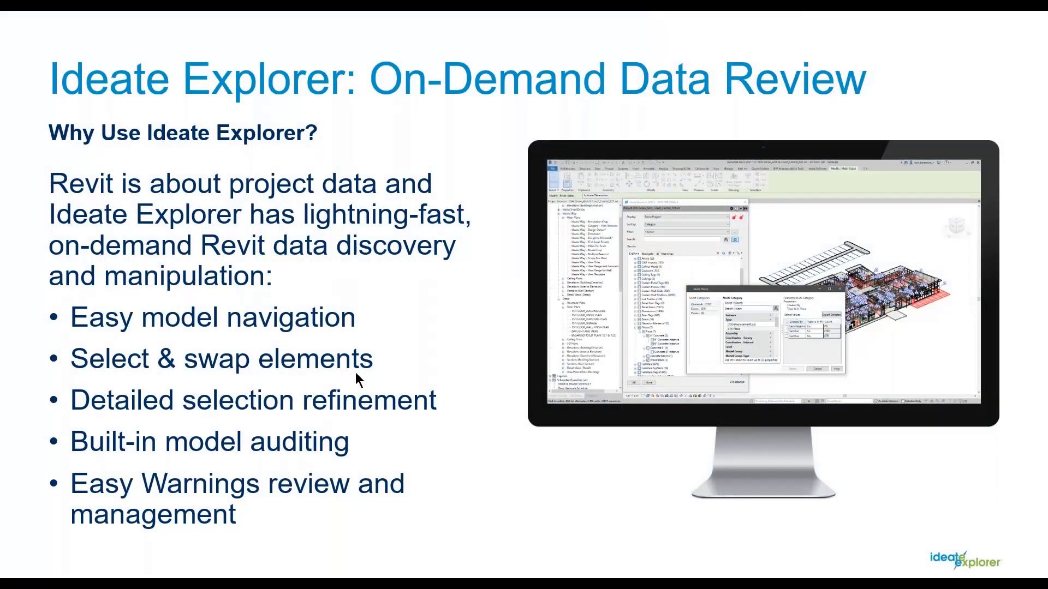
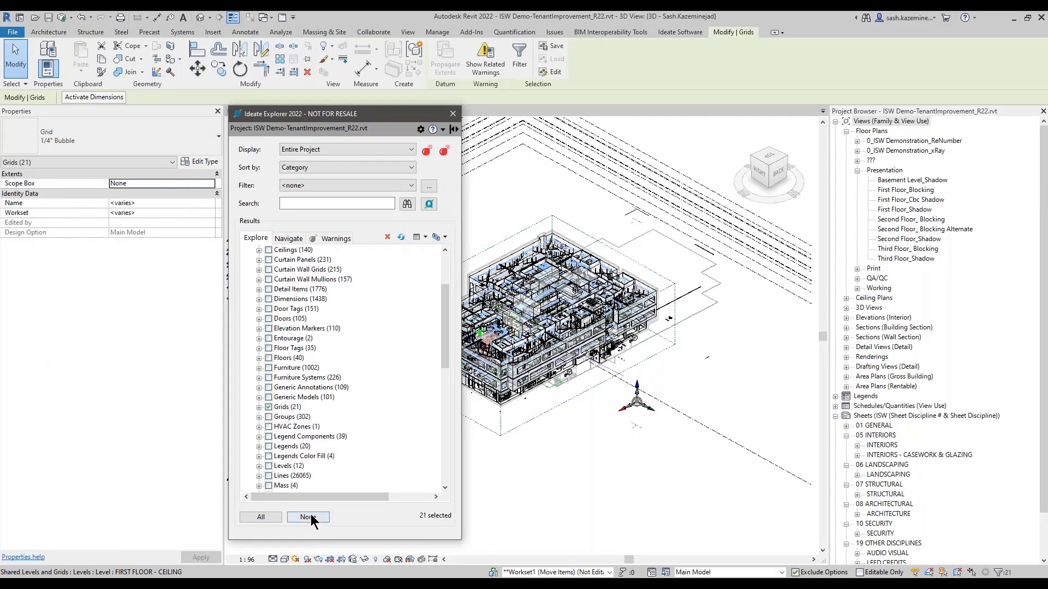
# Clear the grids selection in Ideate Explorer, select all doors in the project, and deselect them again
pyautogui.click(308, 517)
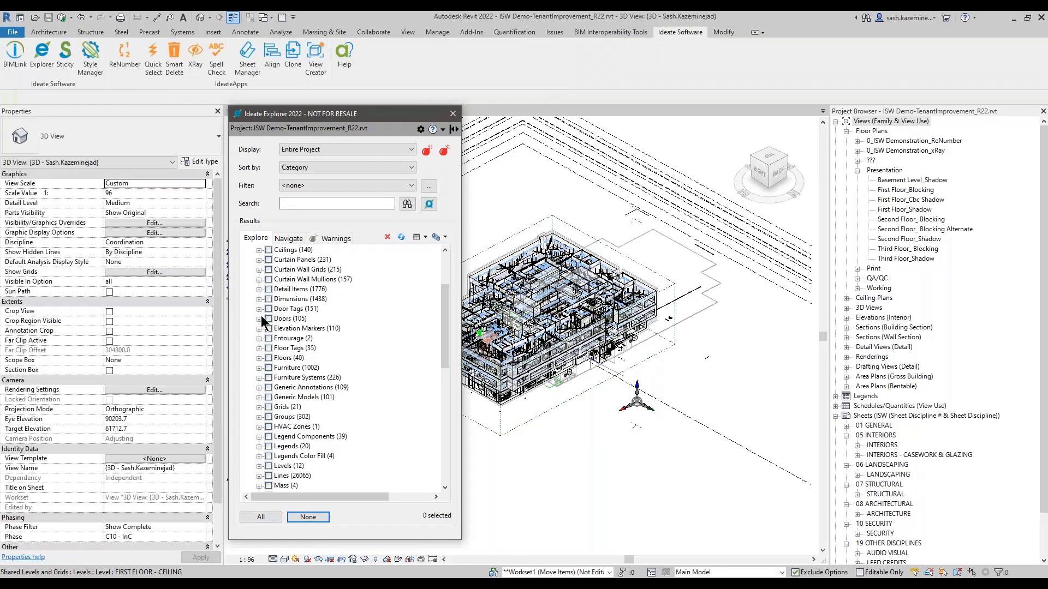
pyautogui.click(269, 319)
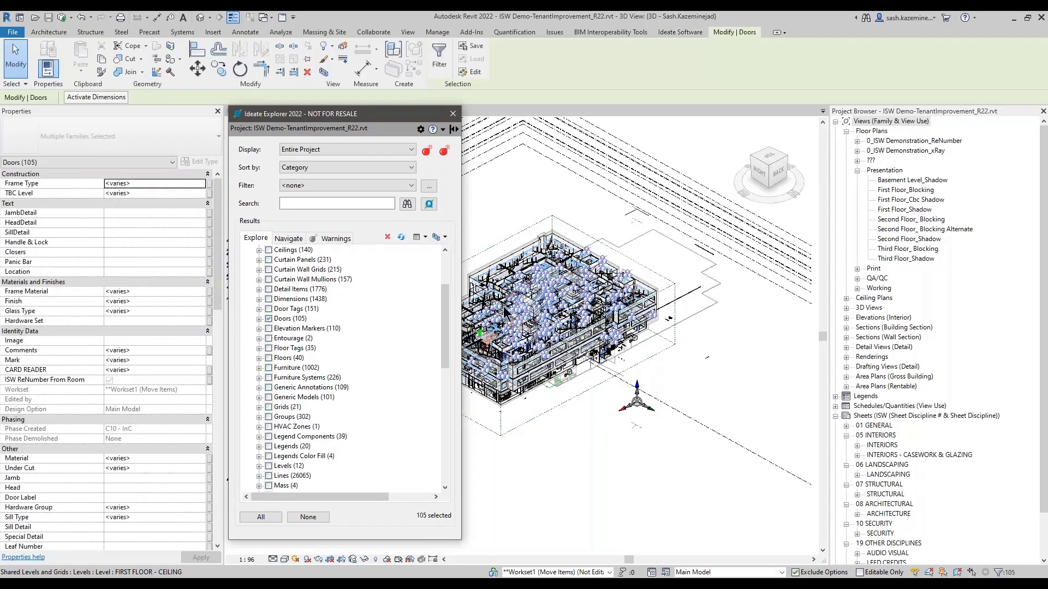
pyautogui.click(308, 517)
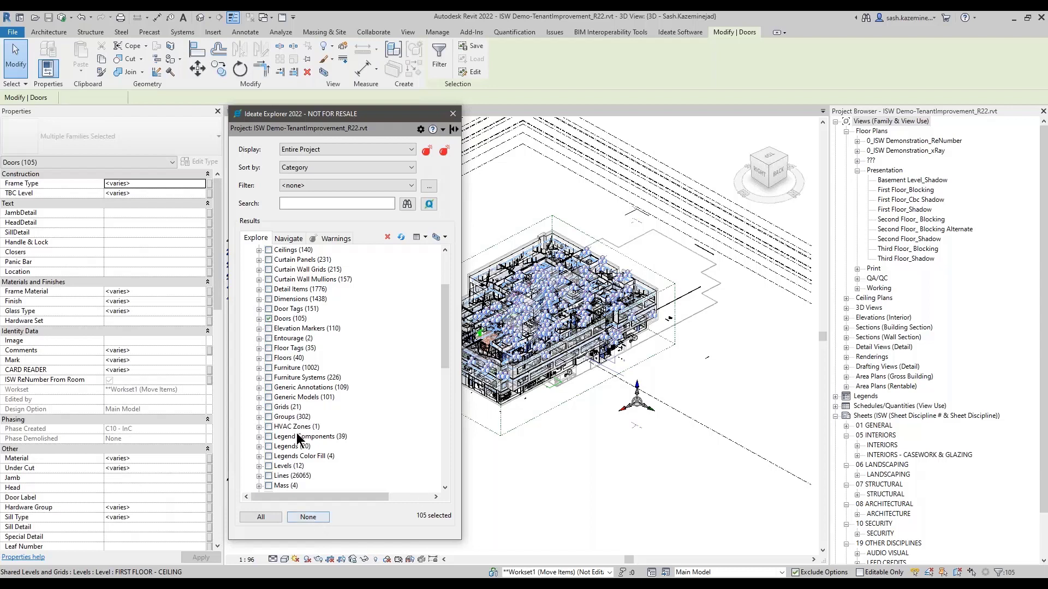
# Expand Doors down to the Curtain Wall Sgl Glass type under Curtain Wall Sgl Glass Conf Hardware and select its first door instance
pyautogui.click(260, 319)
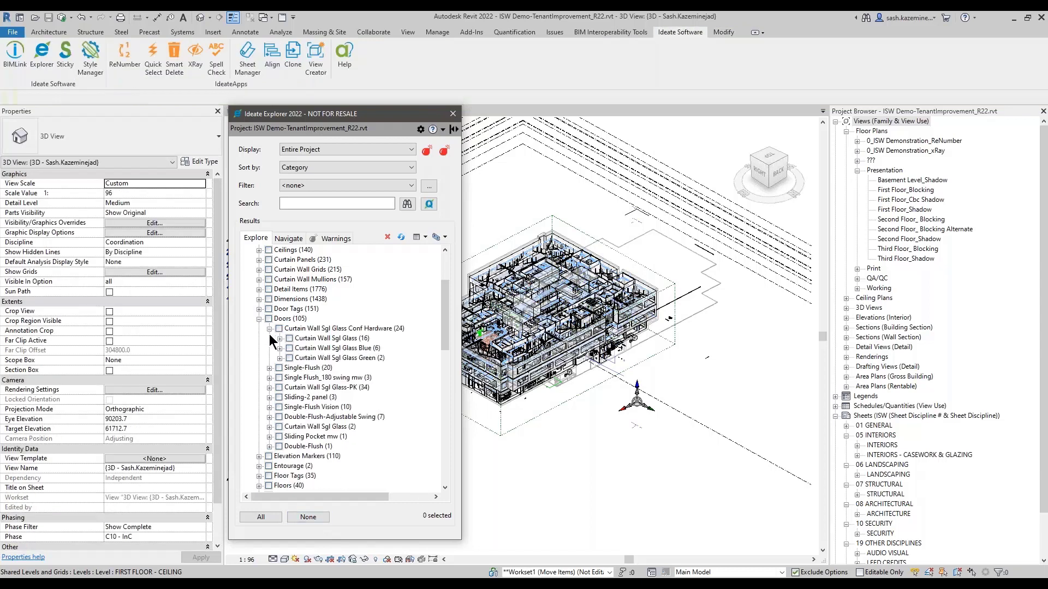
pyautogui.click(277, 339)
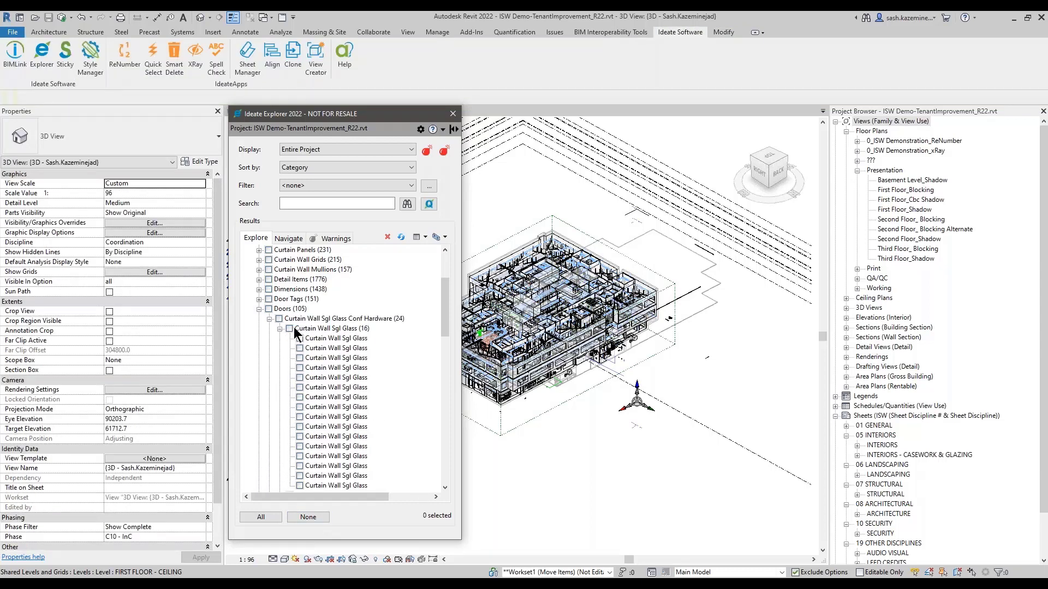
pyautogui.click(287, 310)
pyautogui.click(321, 318)
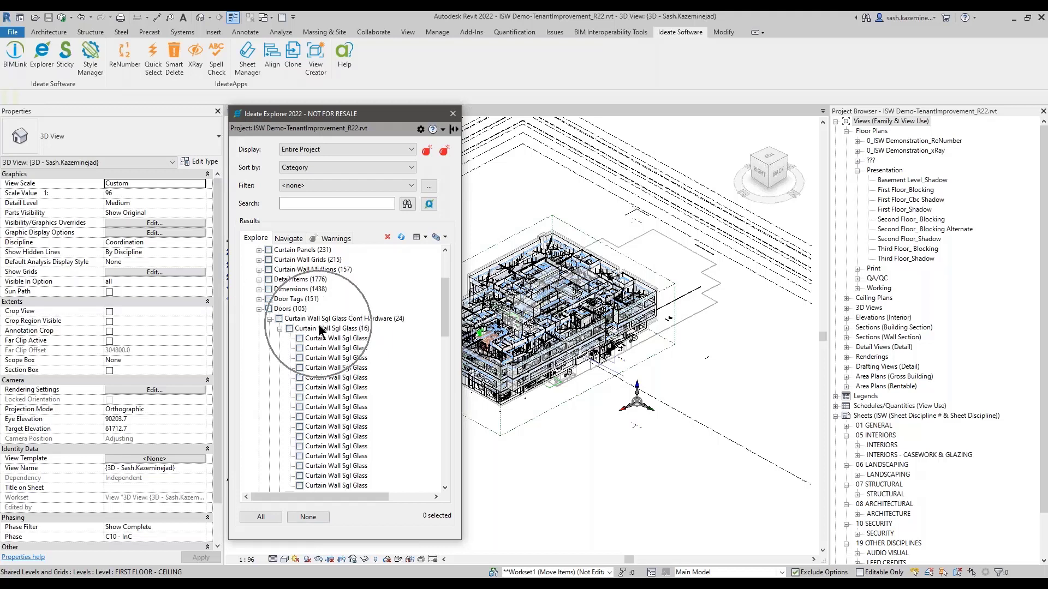
pyautogui.click(311, 338)
pyautogui.click(300, 339)
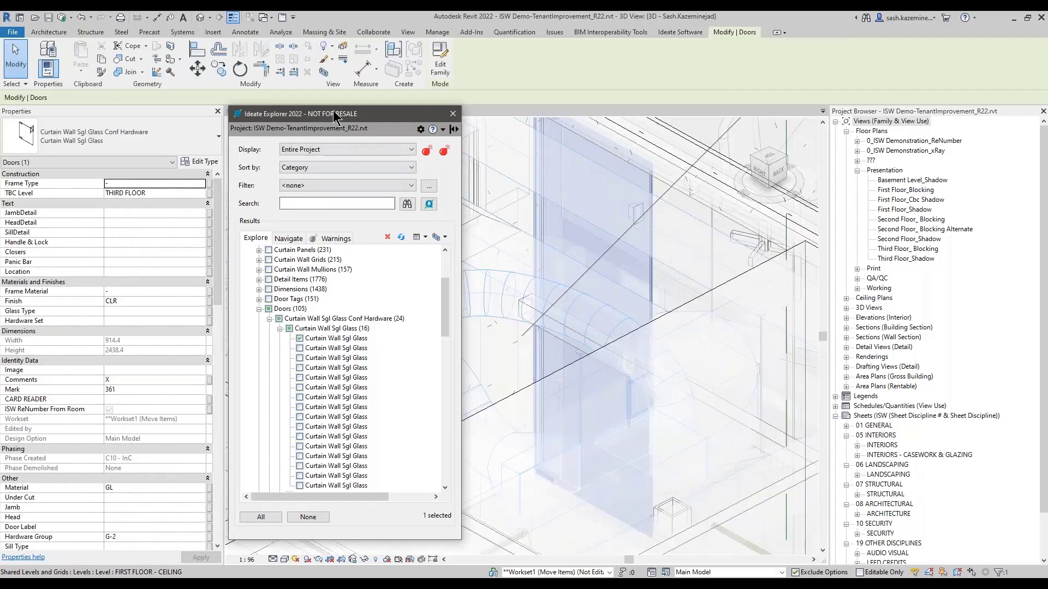
# Apply Ideate Explorer's Selection Box to crop the 3D view around the selected curtain wall door
pyautogui.moveTo(333, 114); pyautogui.dragTo(181, 93)
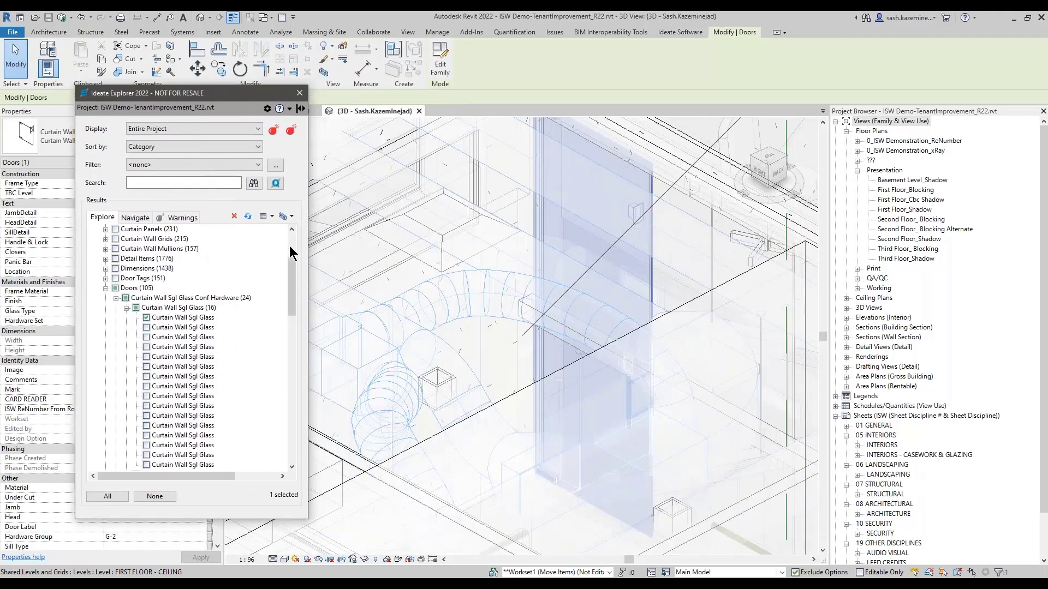
pyautogui.click(291, 216)
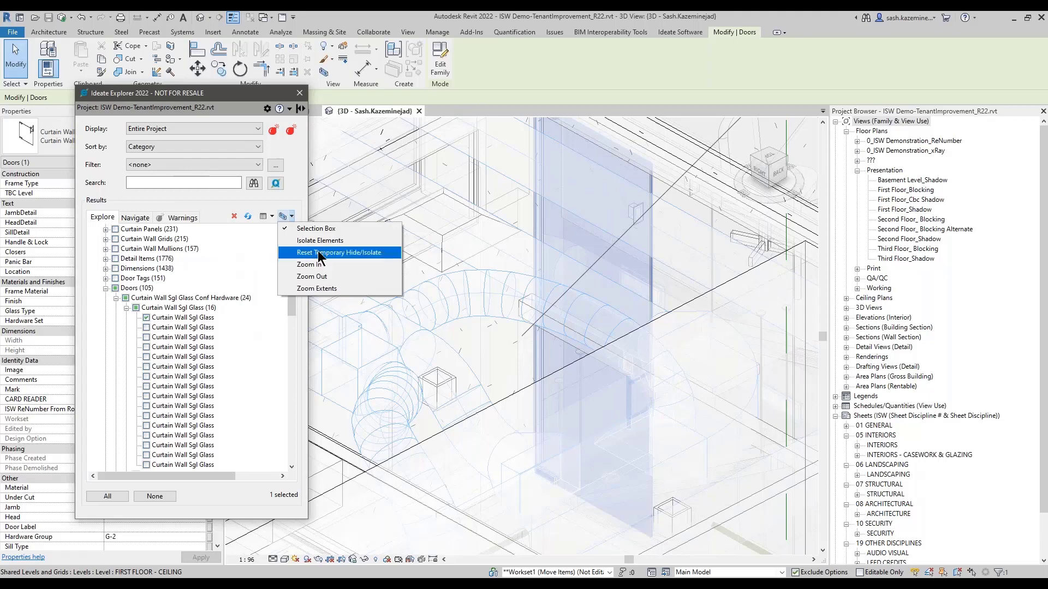
pyautogui.click(318, 228)
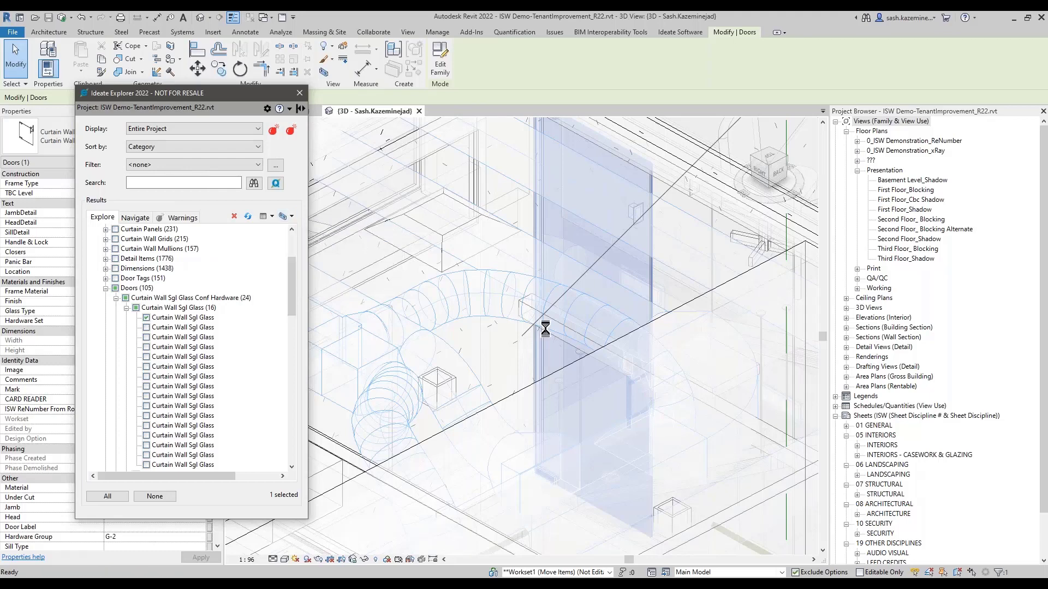
pyautogui.scroll(6, 560, 240)
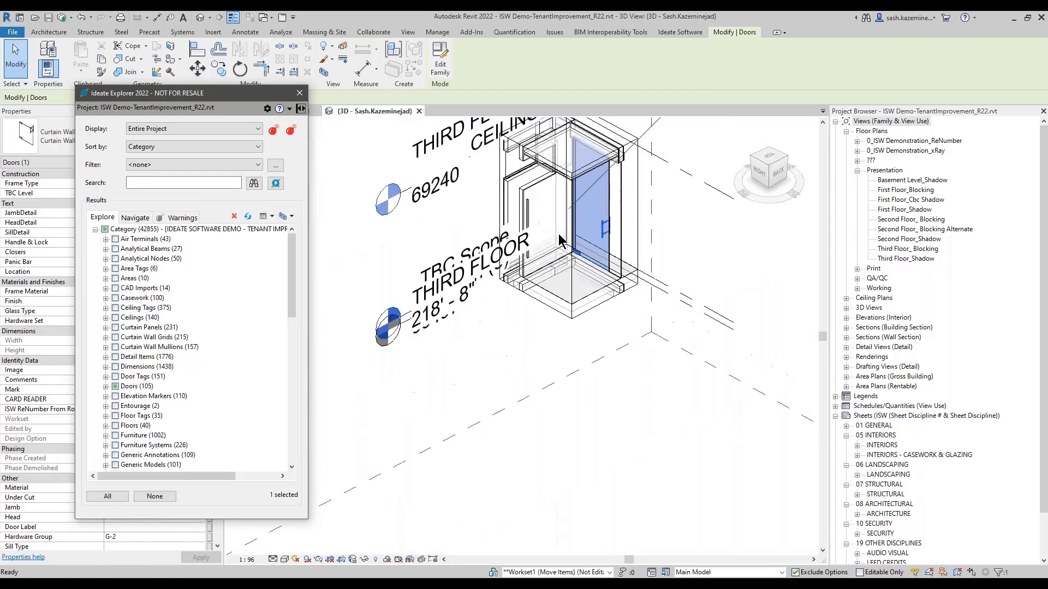
pyautogui.keyDown('shift'); pyautogui.moveTo(545, 352); pyautogui.dragTo(538, 349, button='middle'); pyautogui.keyUp('shift')
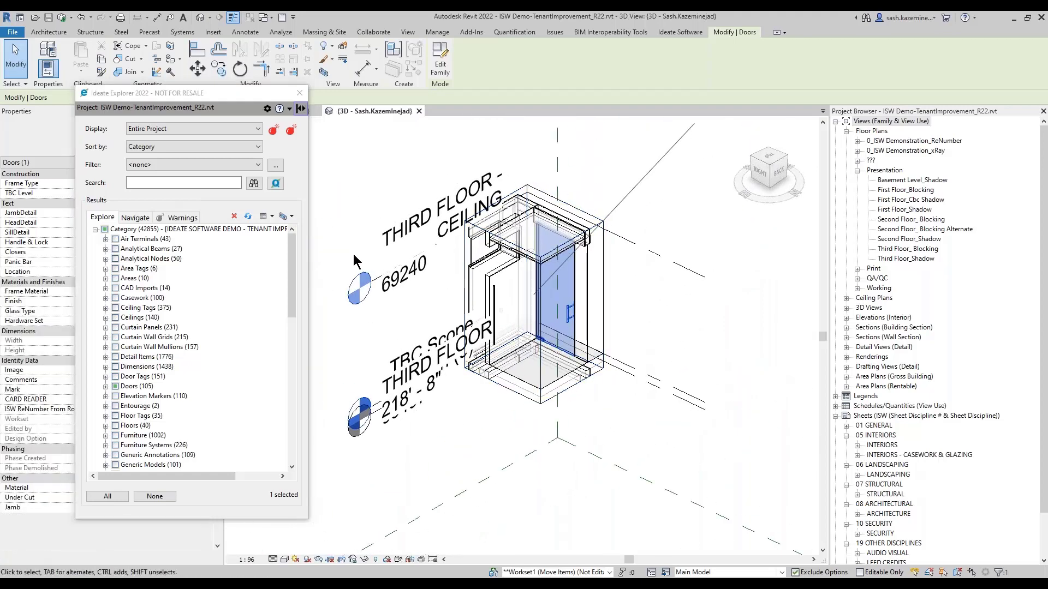
# Isolate the selected door in the 3D view and reset the temporary hide/isolate
pyautogui.click(293, 216)
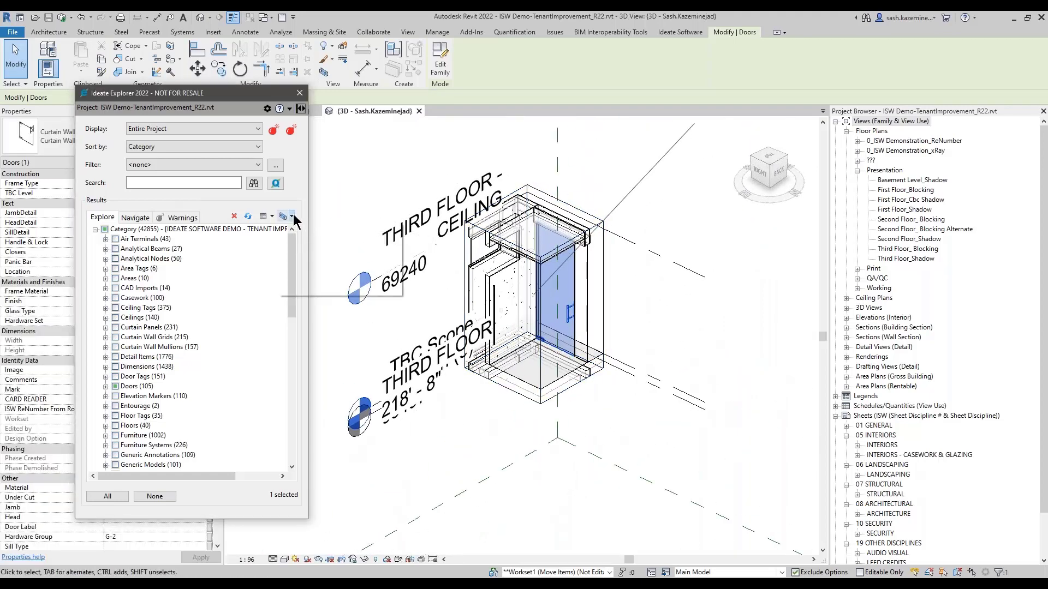
pyautogui.click(320, 240)
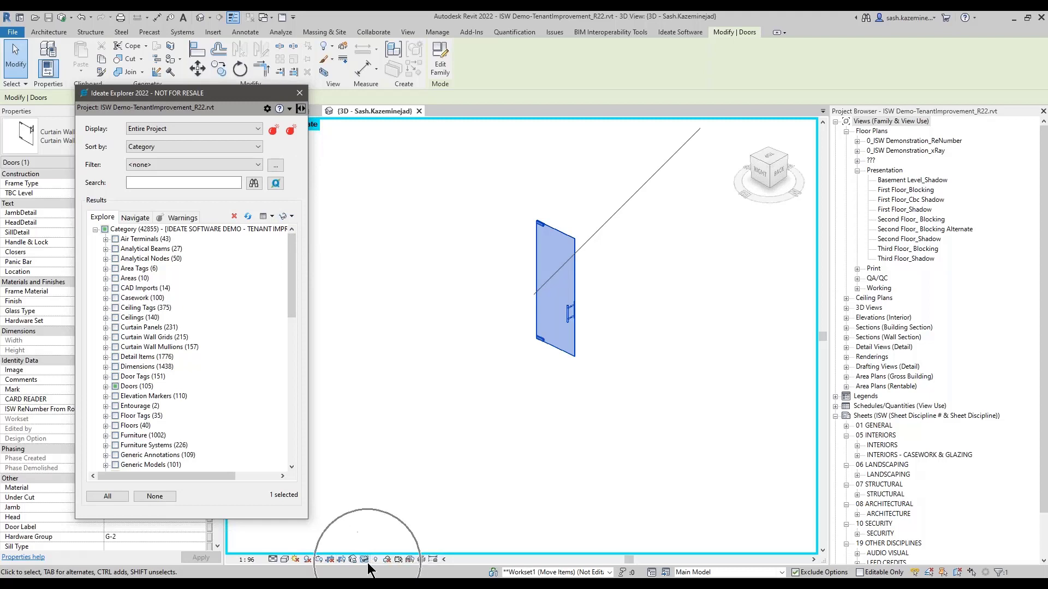
pyautogui.click(292, 218)
pyautogui.click(357, 253)
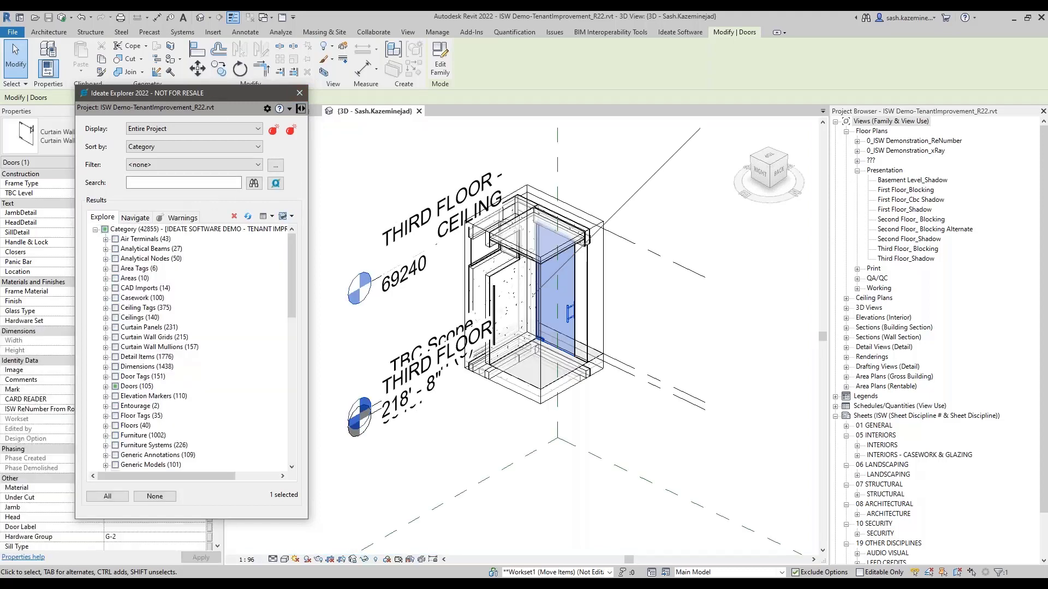
# Clear the door selection and turn off the Section Box in the 3D view's properties
pyautogui.click(148, 497)
pyautogui.moveTo(197, 96); pyautogui.dragTo(883, 98)
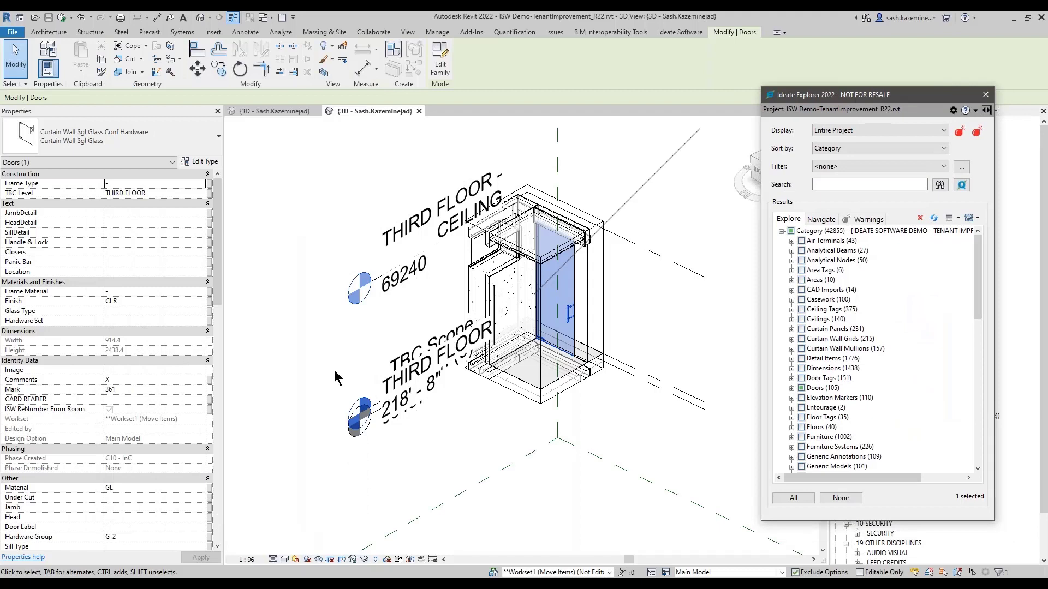
pyautogui.click(323, 358)
pyautogui.press('Escape')
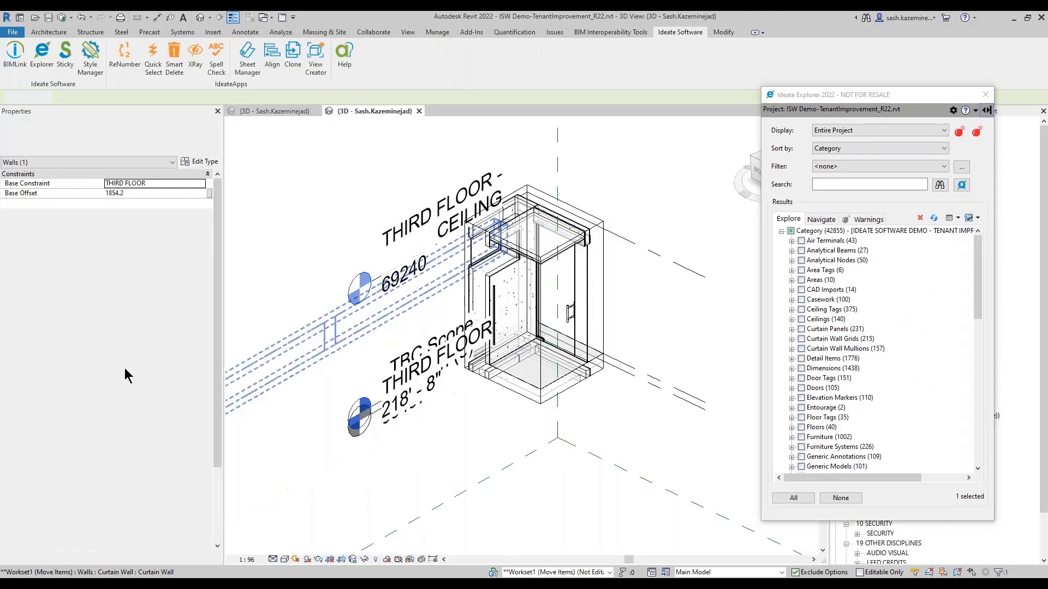
pyautogui.click(109, 373)
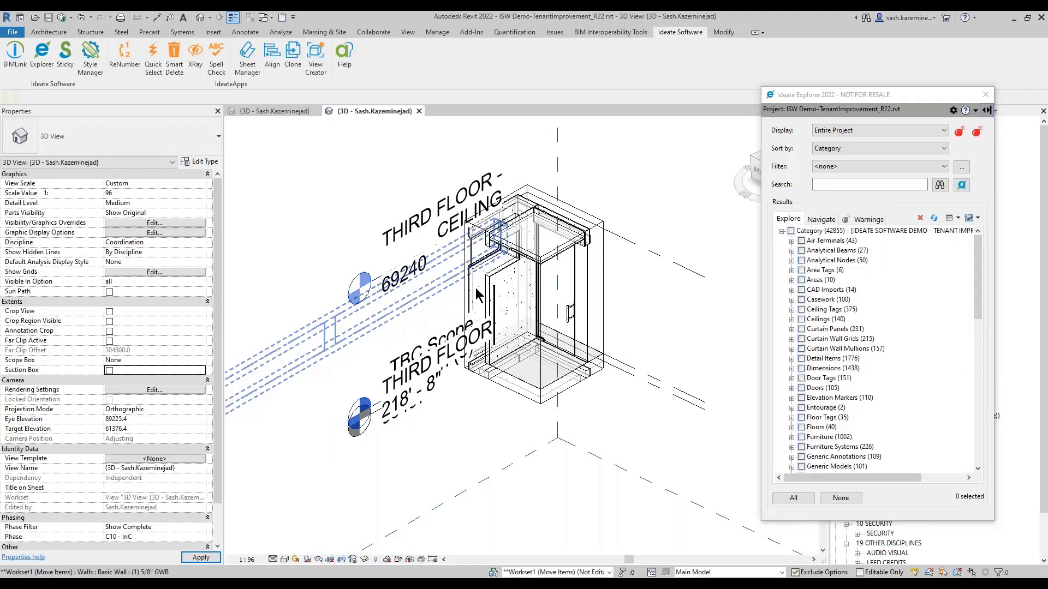
# Filter the Ideate Explorer results for the entire project with the <Ideate Audit> filter
pyautogui.scroll(-5, 562, 275)
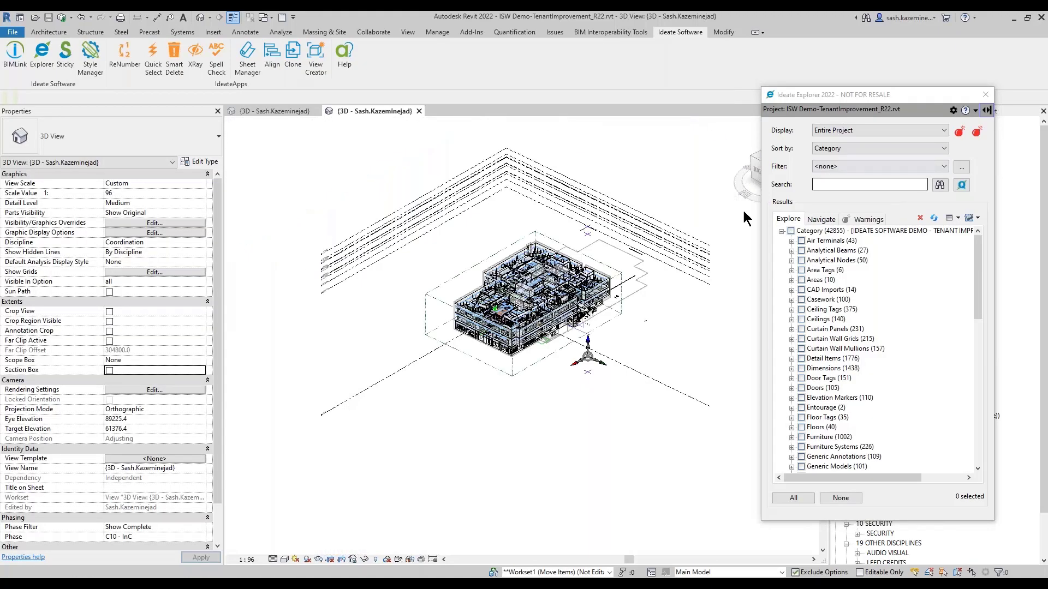
pyautogui.click(834, 166)
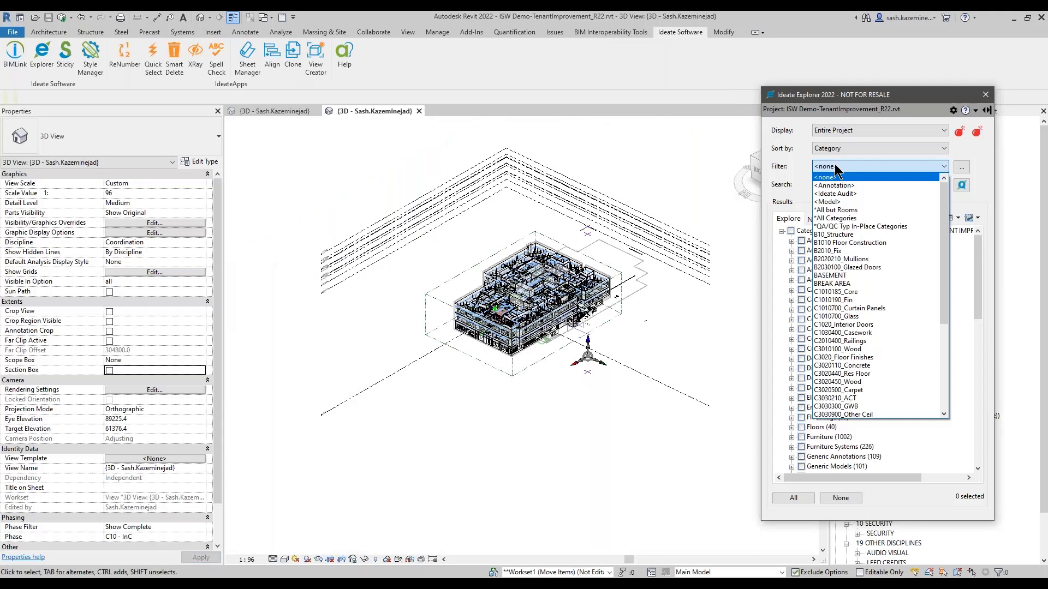
pyautogui.click(832, 194)
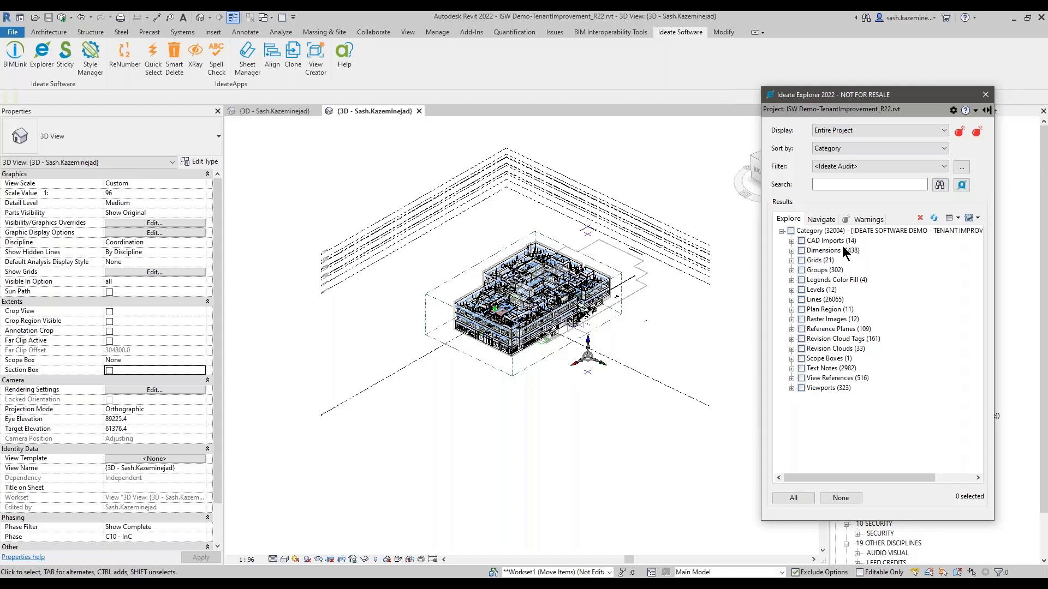
# Expand CAD Imports down to the zerozero.dwg type under DWG File, select its instance, and inspect its location relative to the building
pyautogui.click(791, 241)
pyautogui.click(802, 251)
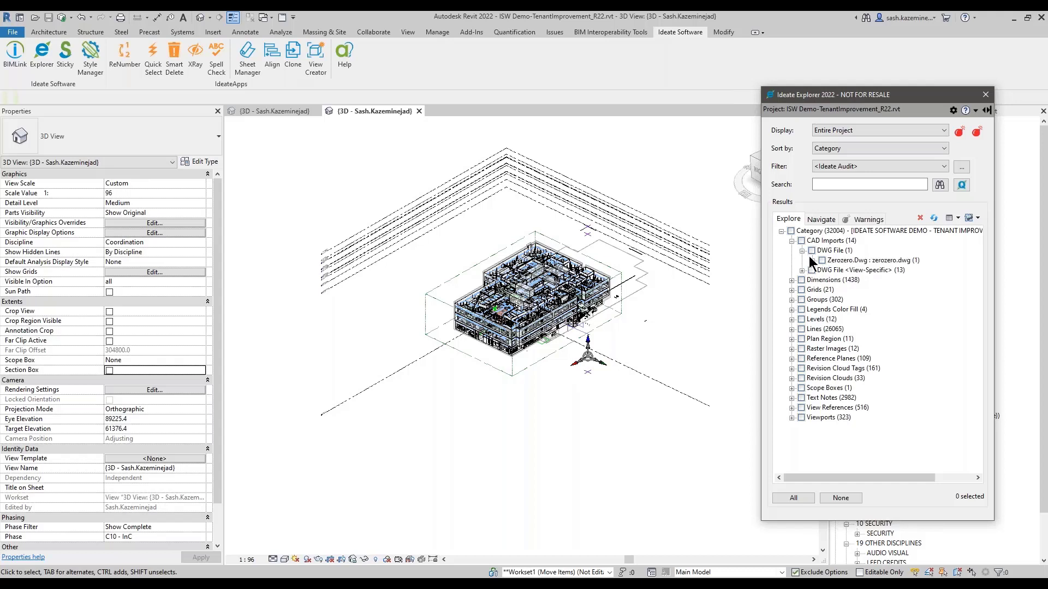
pyautogui.click(812, 260)
pyautogui.click(858, 270)
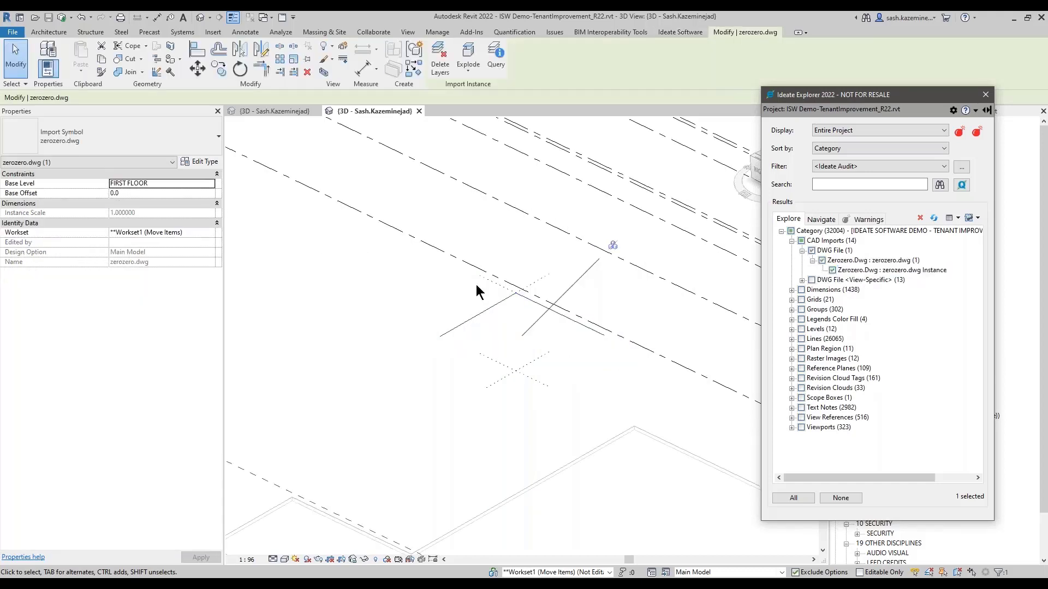
pyautogui.scroll(-5, 479, 293)
pyautogui.keyDown('shift'); pyautogui.moveTo(444, 346); pyautogui.dragTo(534, 229, button='middle'); pyautogui.keyUp('shift')
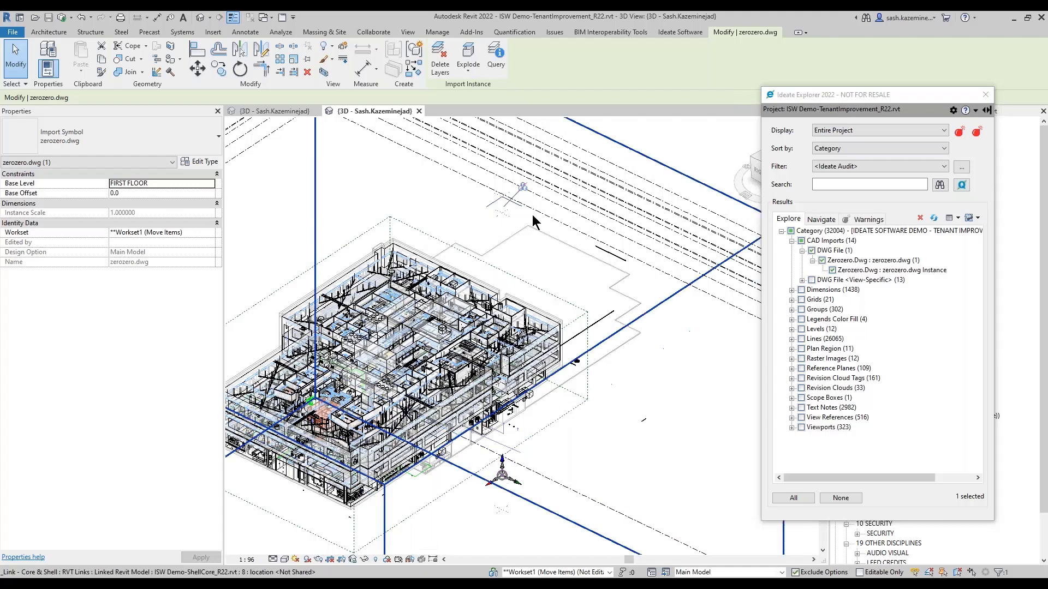
# Delete the selected zerozero.dwg import instance from the project through Ideate Explorer
pyautogui.click(852, 271)
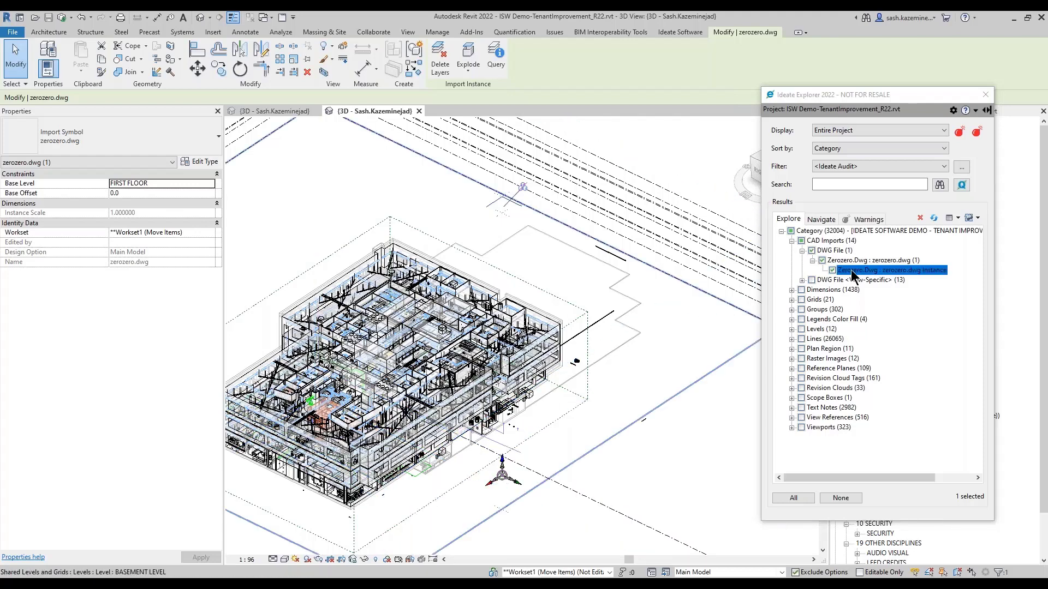
pyautogui.click(921, 218)
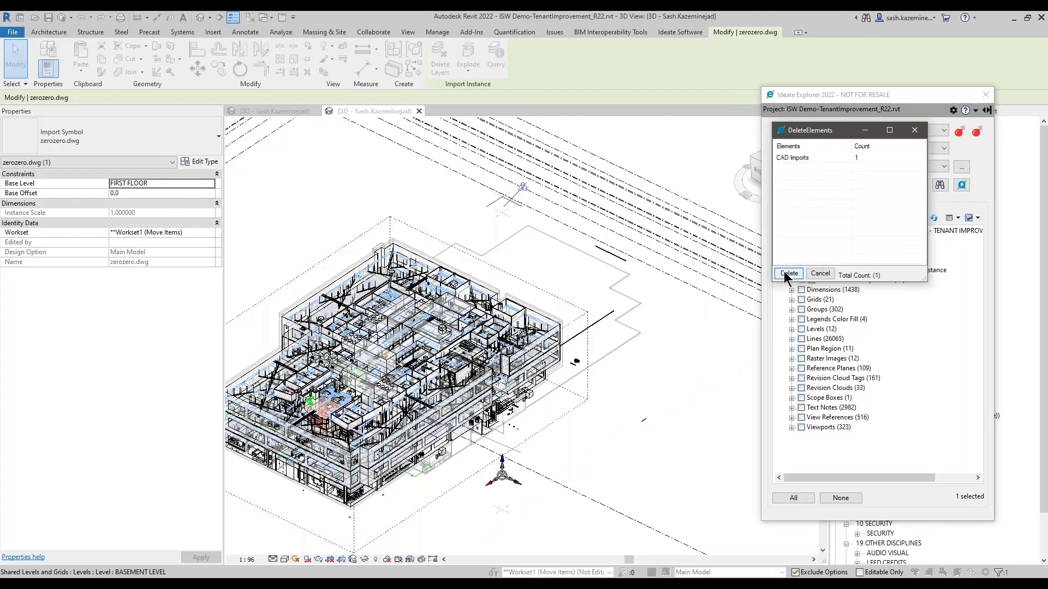
pyautogui.click(787, 272)
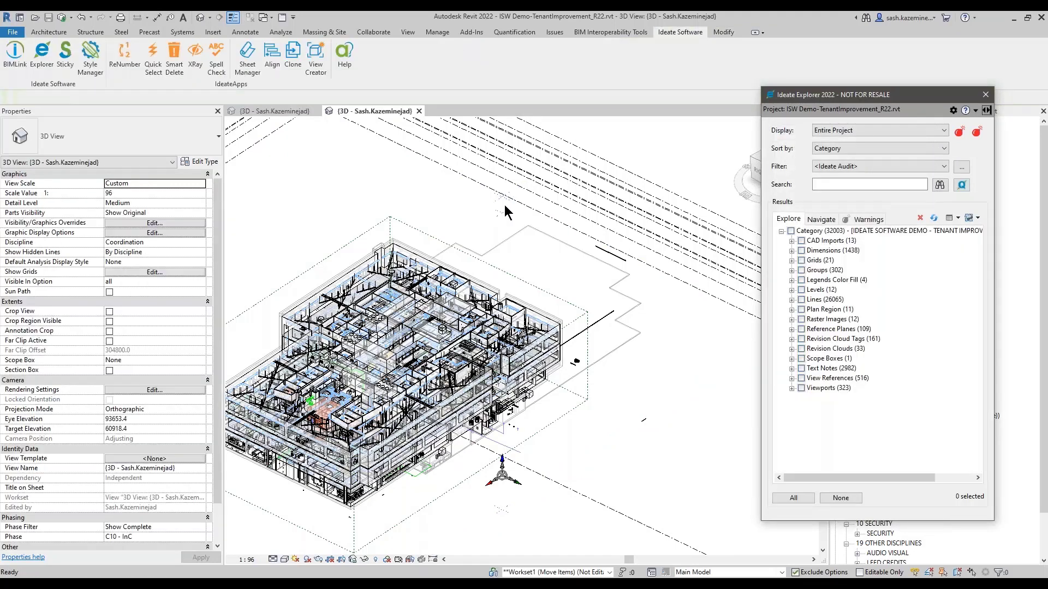
# Expand CAD Imports to the view-specific DWG files, widen the Explorer window, and expand frame details.dwg.A$C334B1DC8
pyautogui.click(791, 241)
pyautogui.click(802, 251)
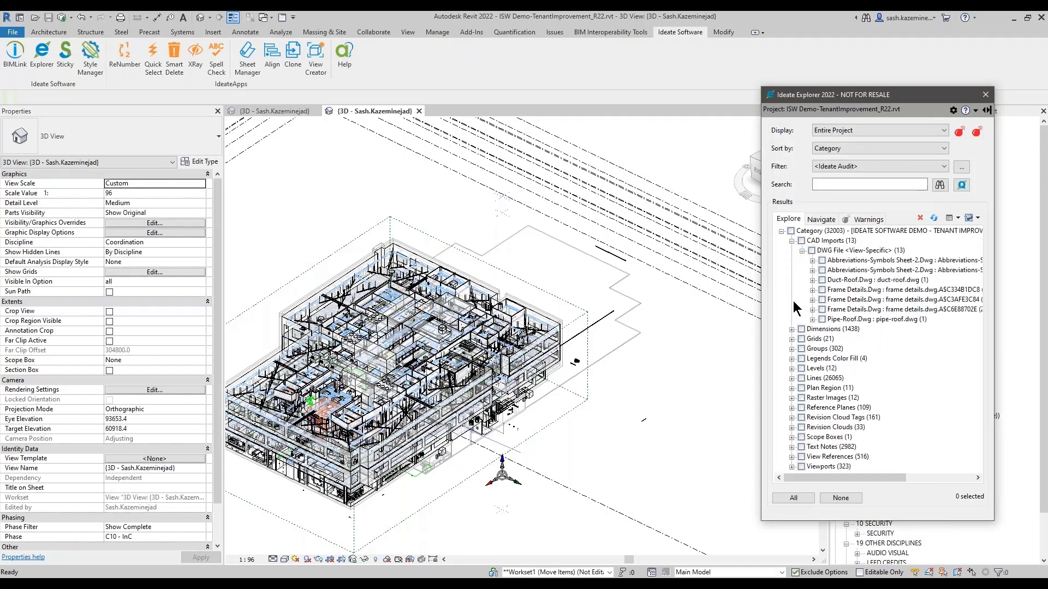
pyautogui.moveTo(753, 309); pyautogui.dragTo(684, 309)
pyautogui.click(742, 289)
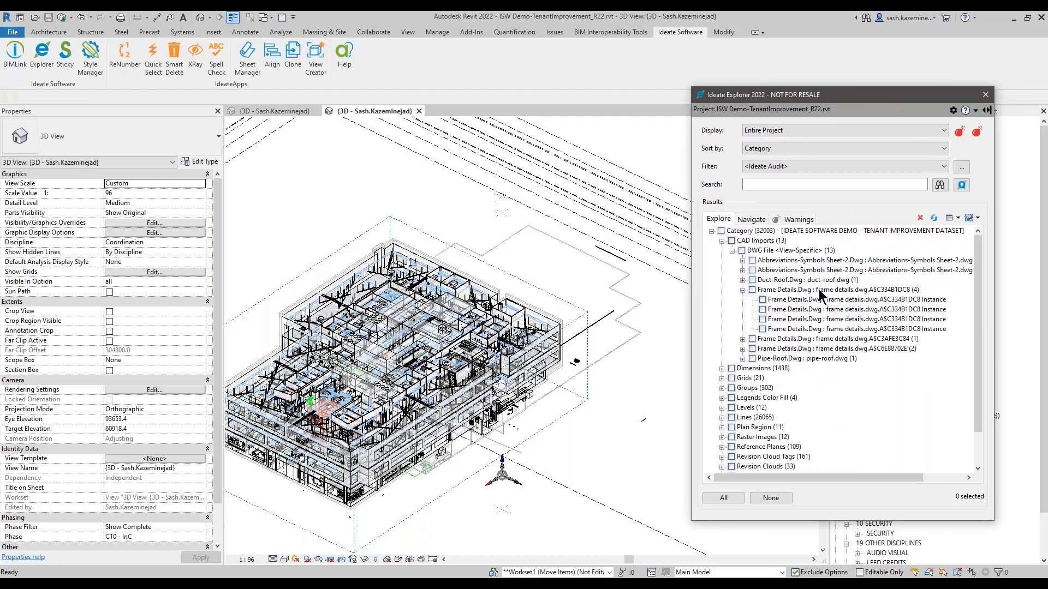
# Select the first frame details.dwg.A$C334B1DC8 instance, open the section view containing it, and zoom in on the steel connection detail
pyautogui.click(874, 300)
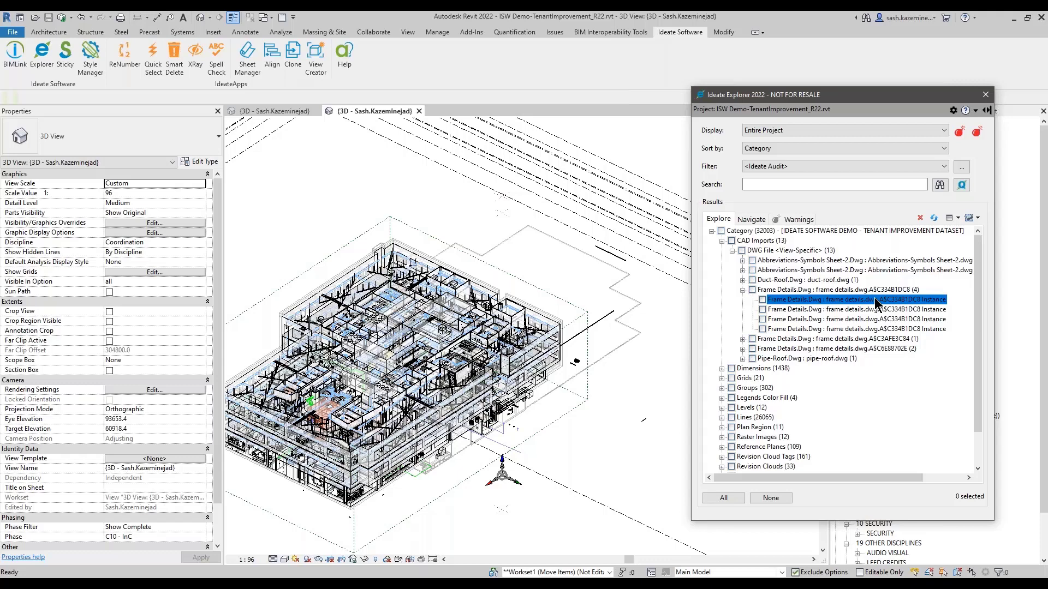
pyautogui.click(762, 299)
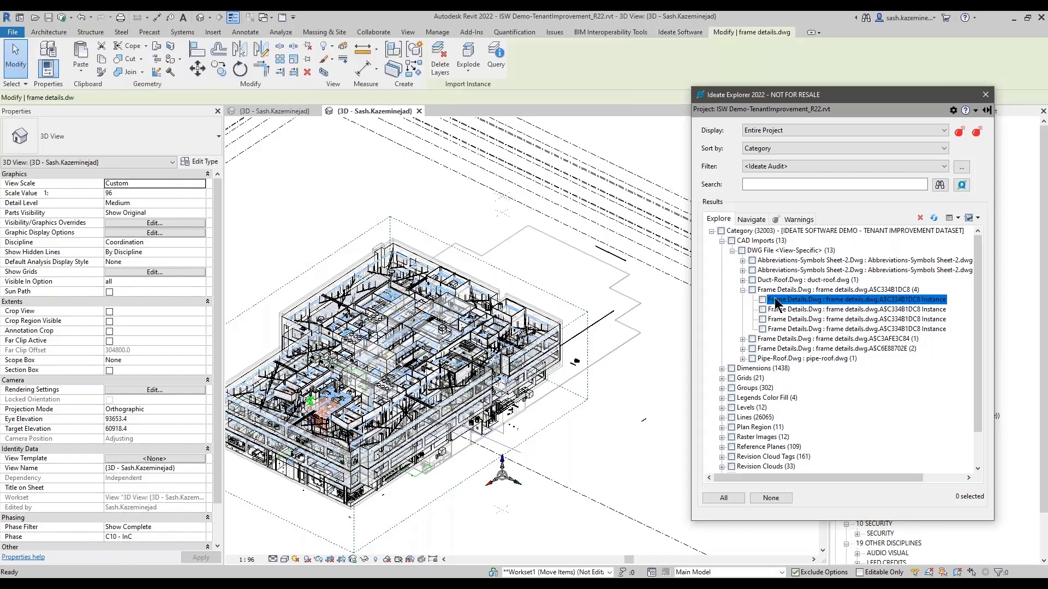
pyautogui.doubleClick(784, 299)
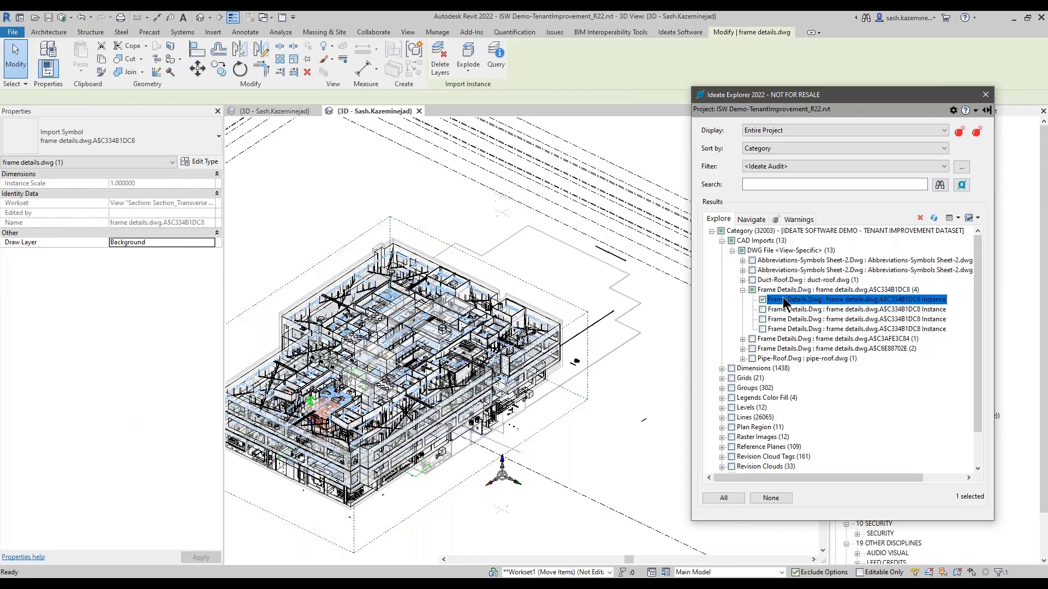
pyautogui.scroll(6, 317, 526)
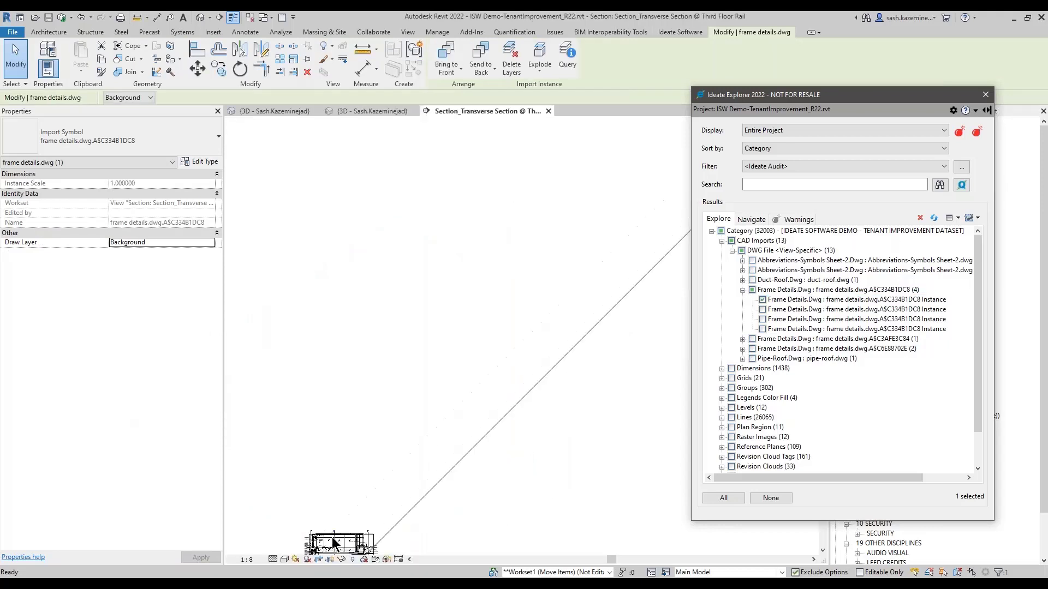
pyautogui.moveTo(386, 501); pyautogui.dragTo(412, 339, button='middle')
pyautogui.moveTo(392, 423)
pyautogui.mouseDown(button='middle')
pyautogui.moveTo(411, 375)
pyautogui.moveTo(405, 327)
pyautogui.mouseUp(button='middle')
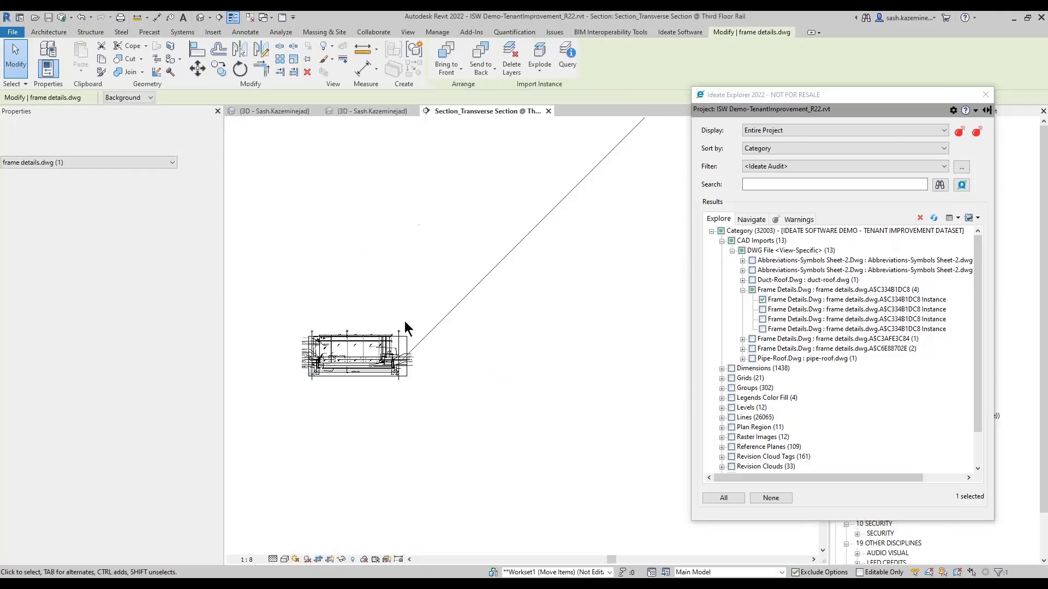
pyautogui.scroll(5, 393, 386)
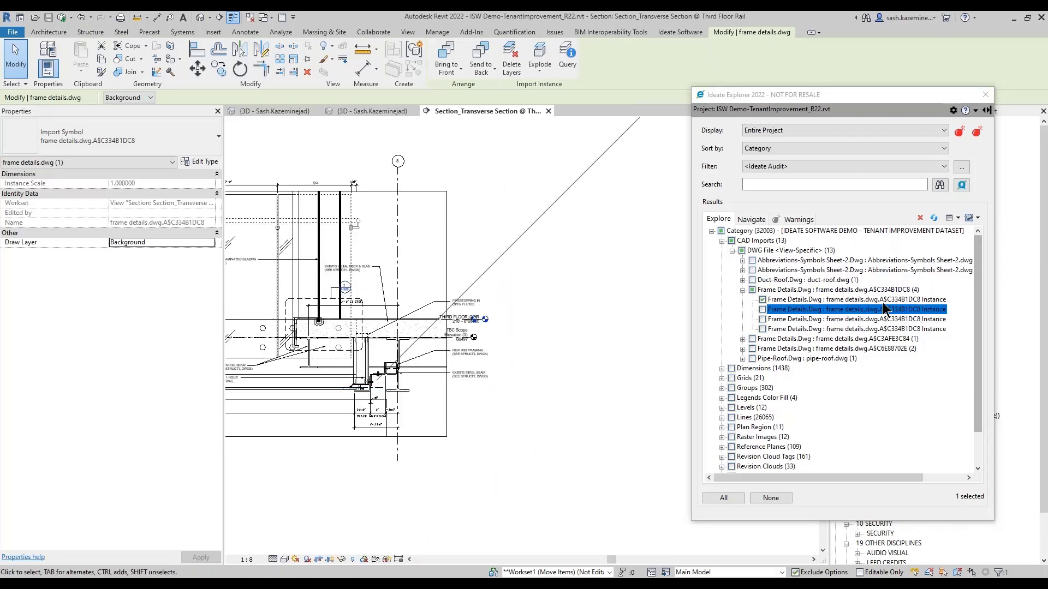
pyautogui.scroll(1, 349, 392)
pyautogui.scroll(3, 349, 392)
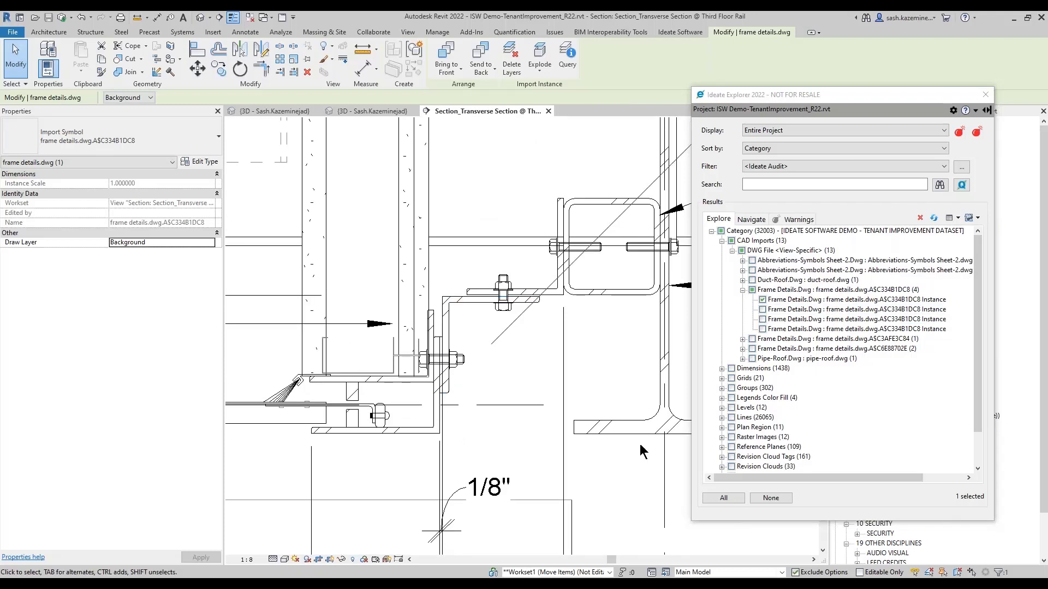
pyautogui.scroll(1, 623, 431)
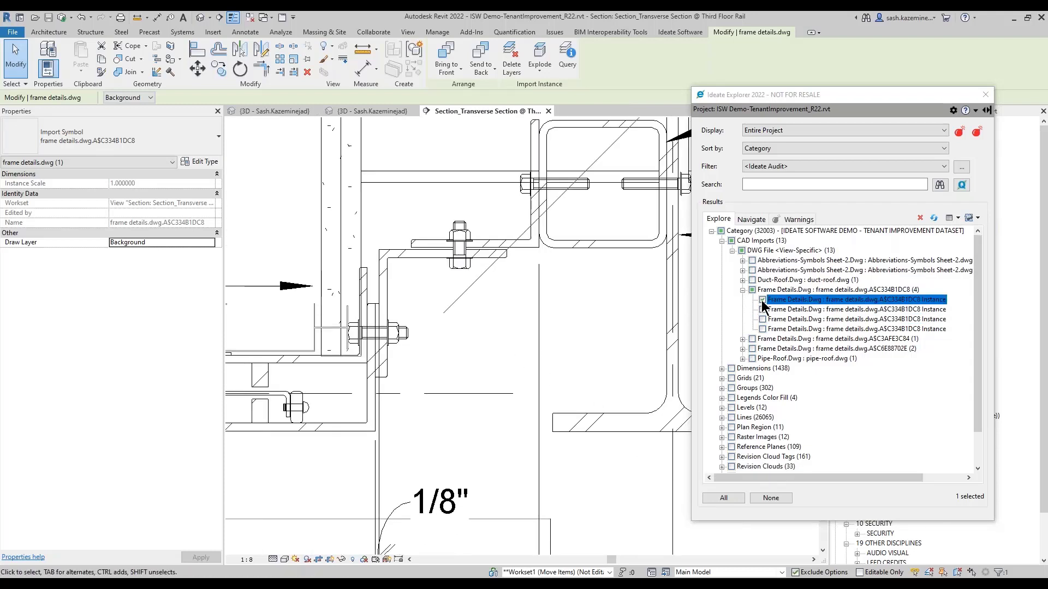
# Delete the selected first frame details.dwg.A$C334B1DC8 instance through Ideate Explorer
pyautogui.click(761, 300)
pyautogui.click(762, 299)
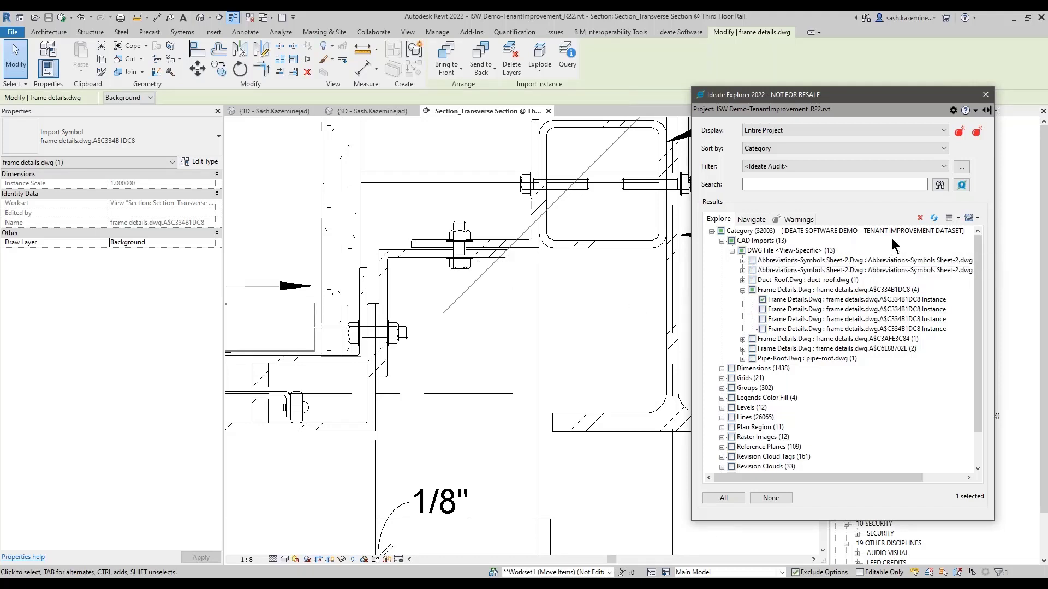
pyautogui.click(920, 218)
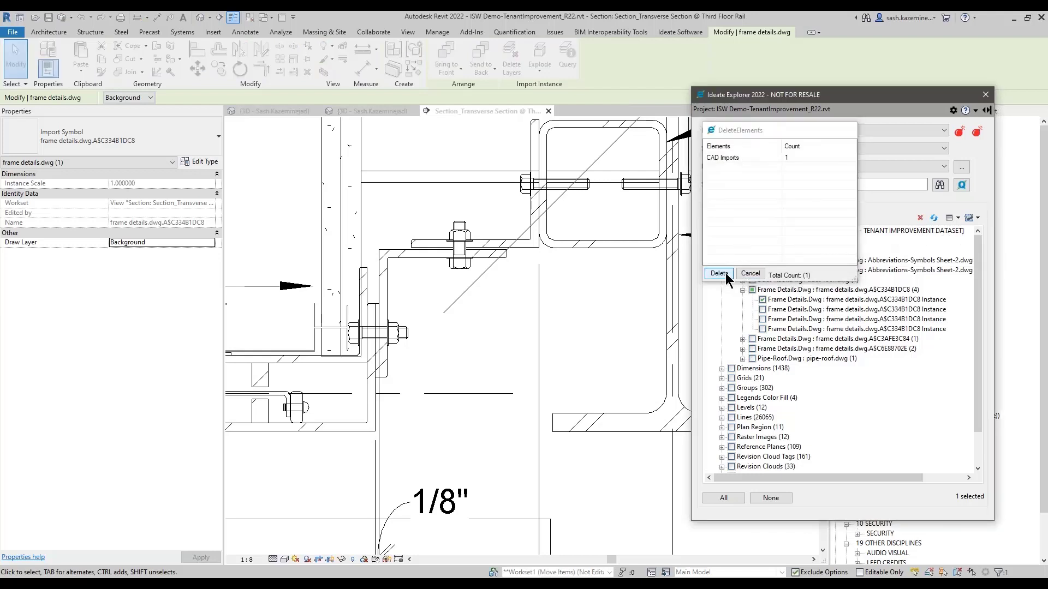
pyautogui.click(720, 274)
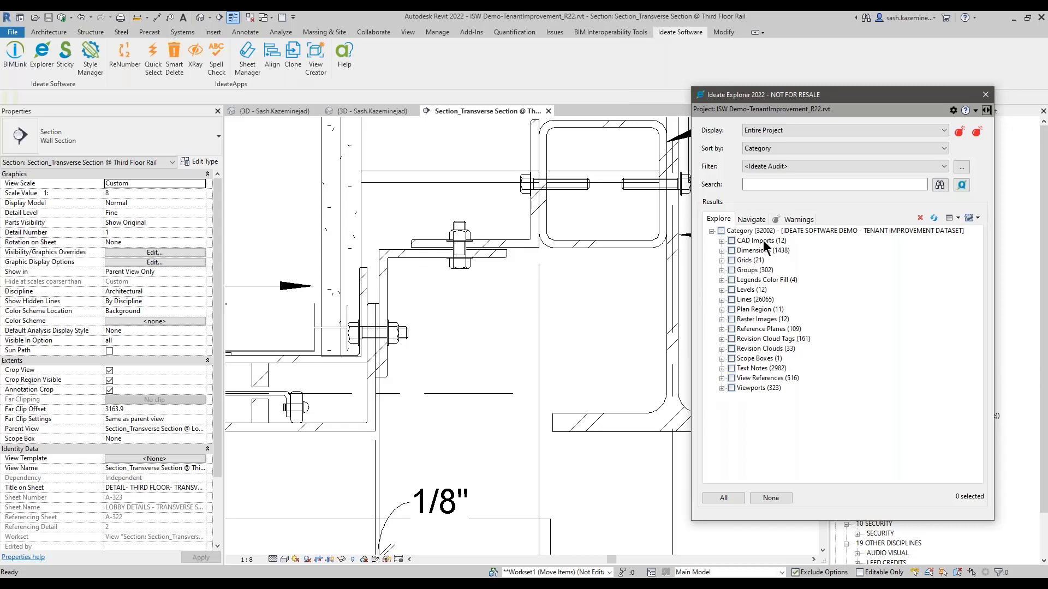
# Inspect the Steel_1 filled region of the angle in the section detail, then clear its selection
pyautogui.click(508, 258)
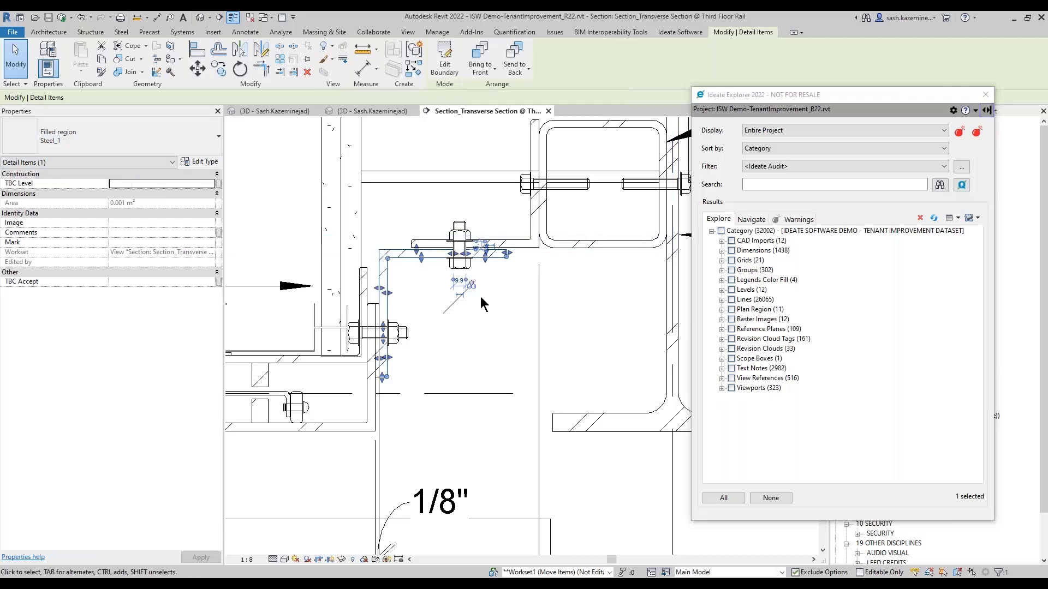
pyautogui.scroll(-8, 467, 338)
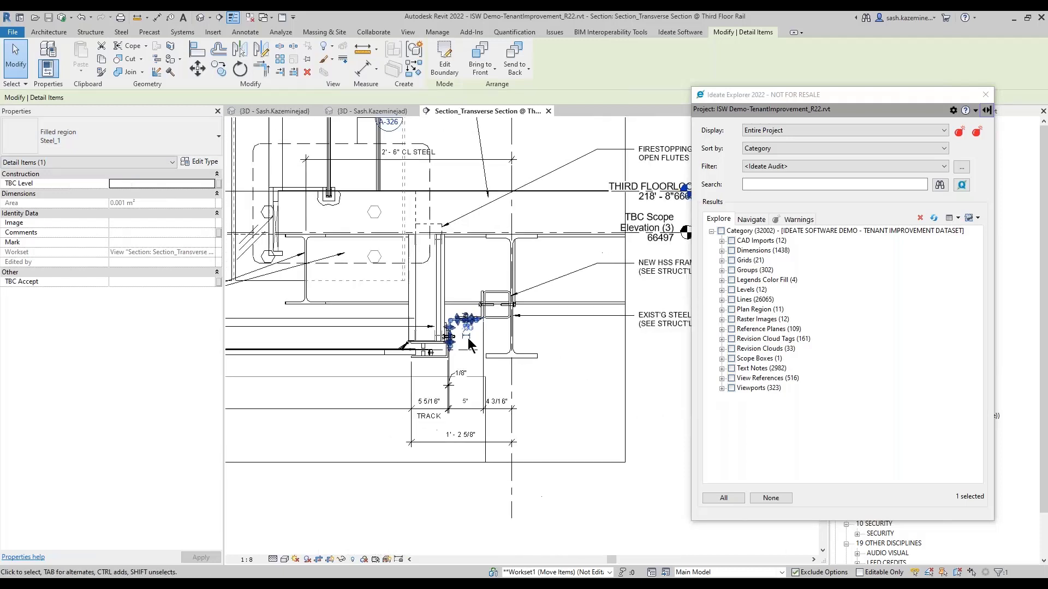
pyautogui.scroll(4, 467, 338)
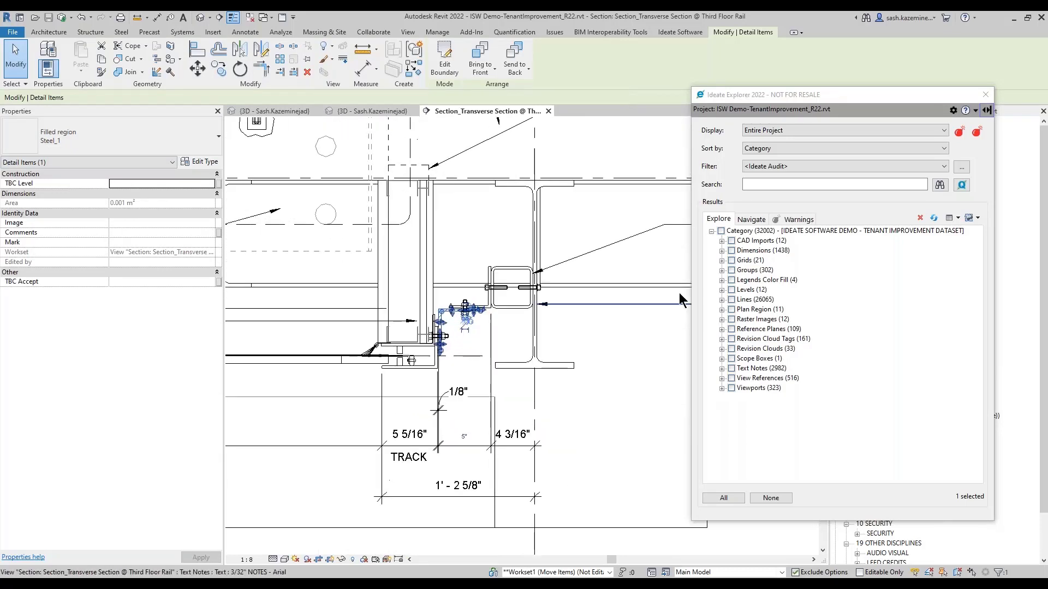
pyautogui.press('Escape')
# Expand Lines and Detail Lines in the audit results, move the Explorer window higher, and examine the list of detail line styles
pyautogui.click(722, 242)
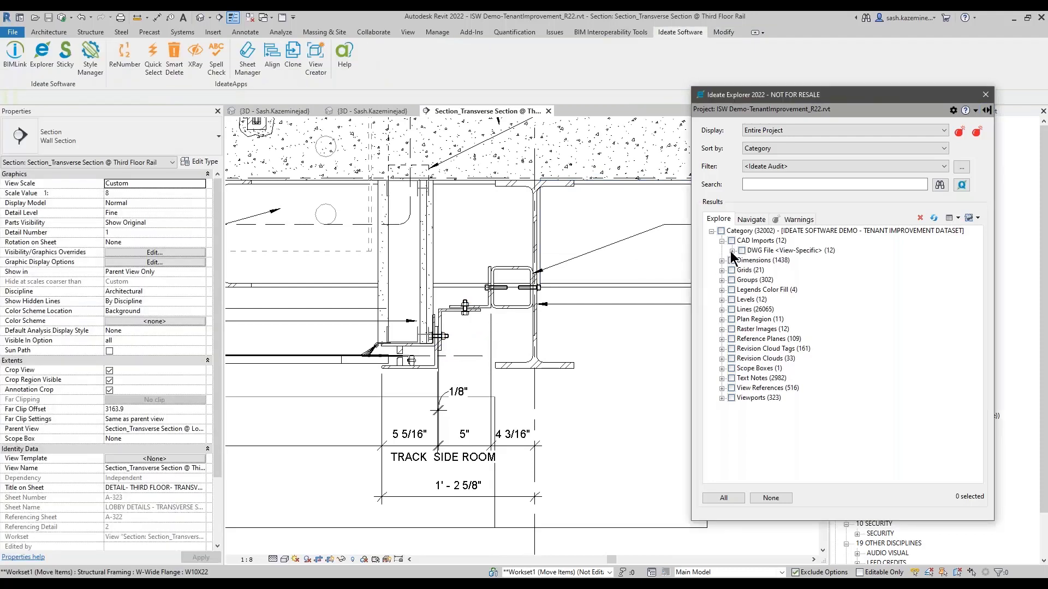
pyautogui.click(722, 242)
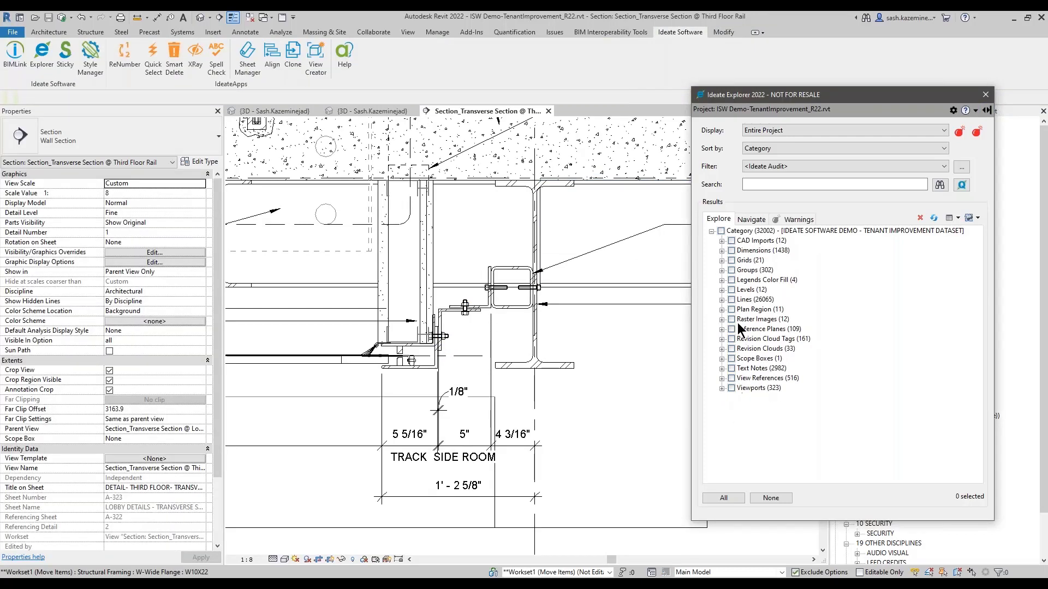
pyautogui.click(722, 299)
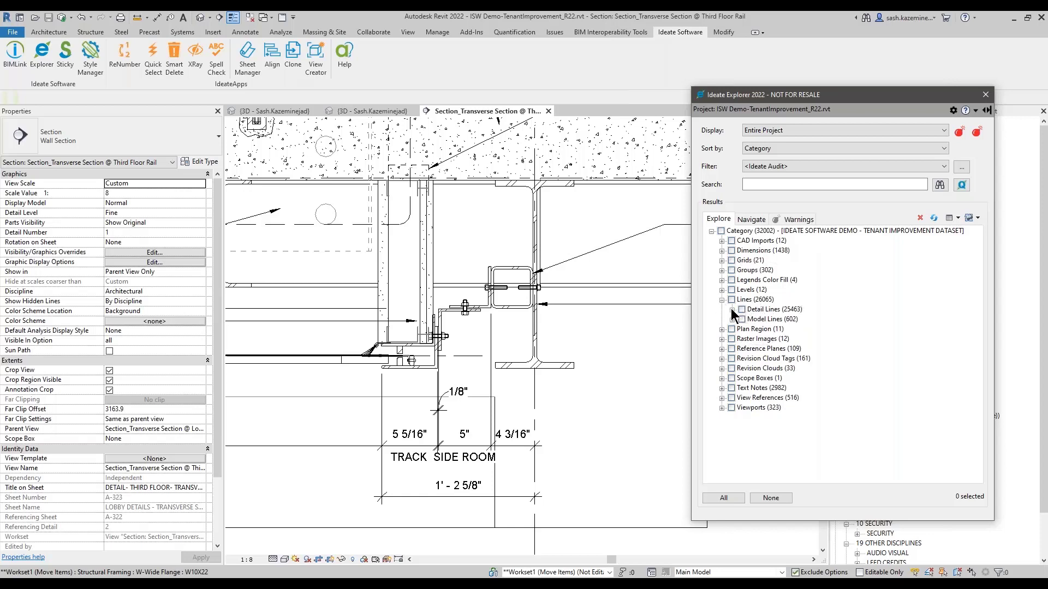
pyautogui.click(732, 310)
pyautogui.moveTo(783, 86); pyautogui.dragTo(783, 42)
pyautogui.click(775, 140)
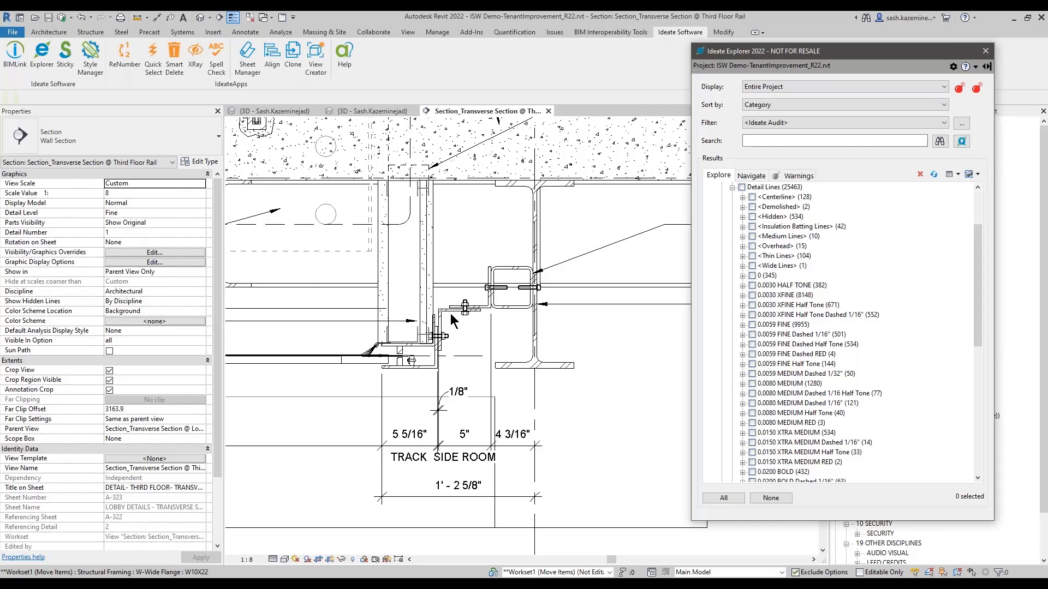
pyautogui.scroll(-3, 772, 287)
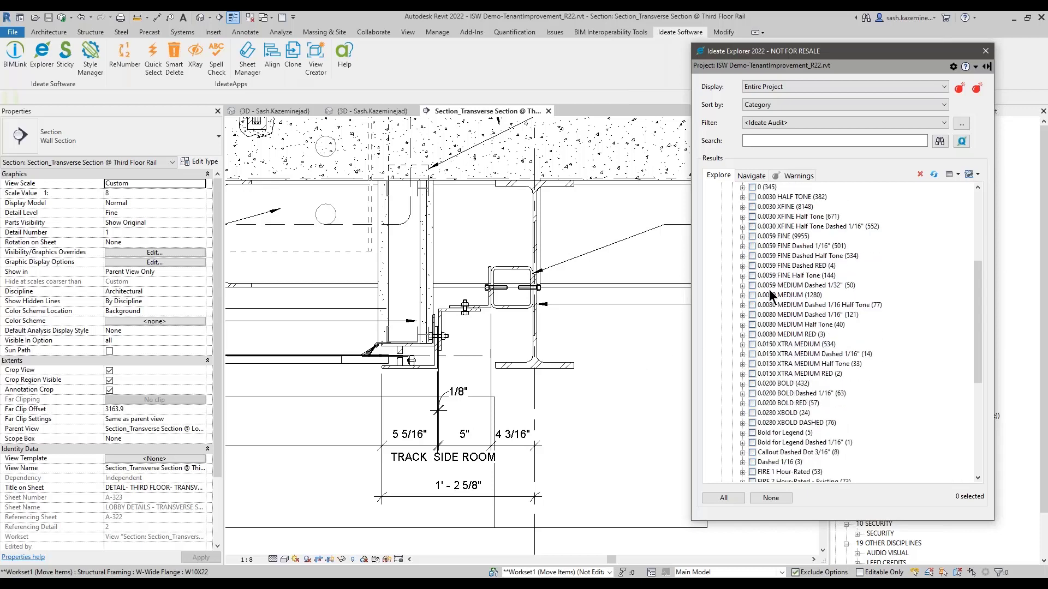
pyautogui.scroll(-2, 793, 343)
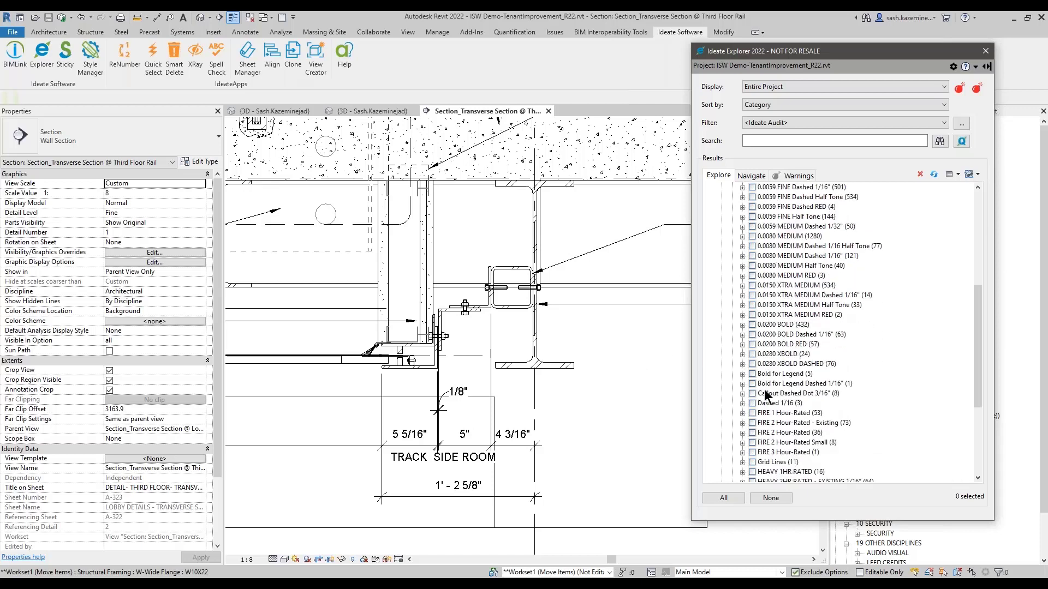
pyautogui.scroll(-4, 764, 392)
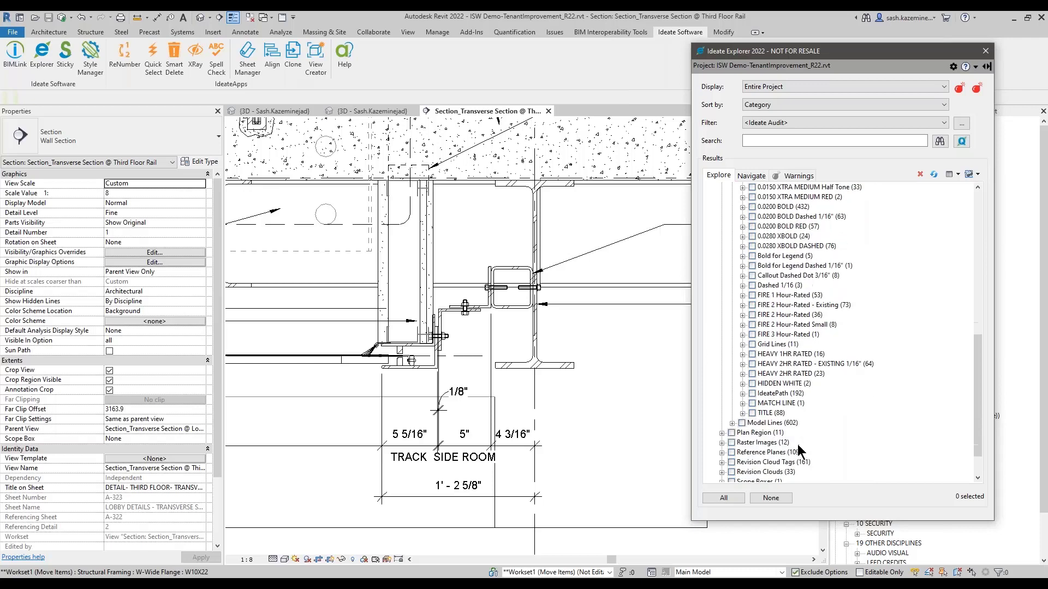
# Expand the line style named 0 under Detail Lines and select its first instance in the section view
pyautogui.scroll(10, 782, 384)
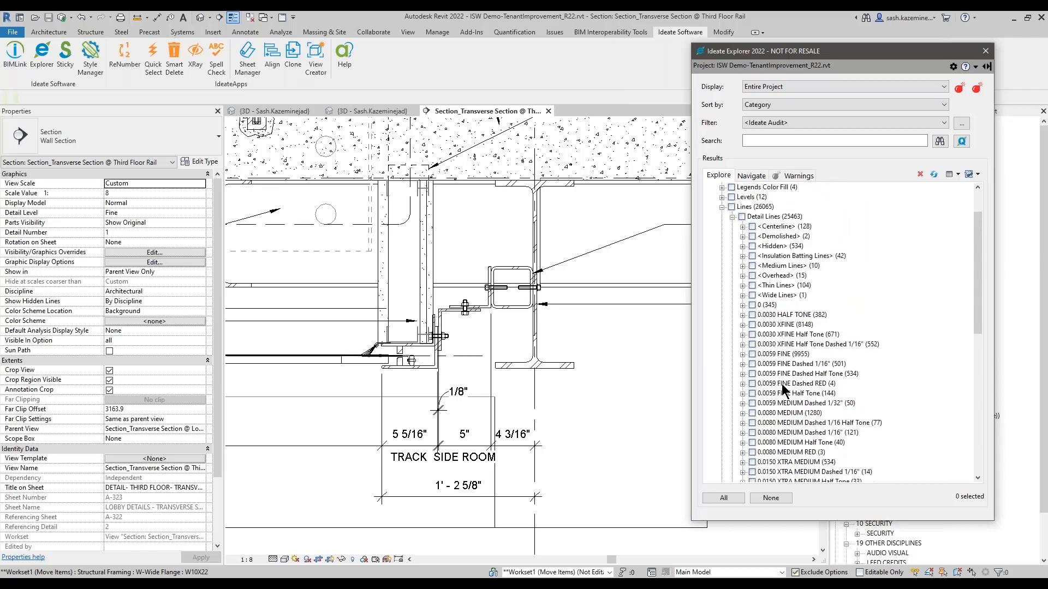
pyautogui.click(742, 334)
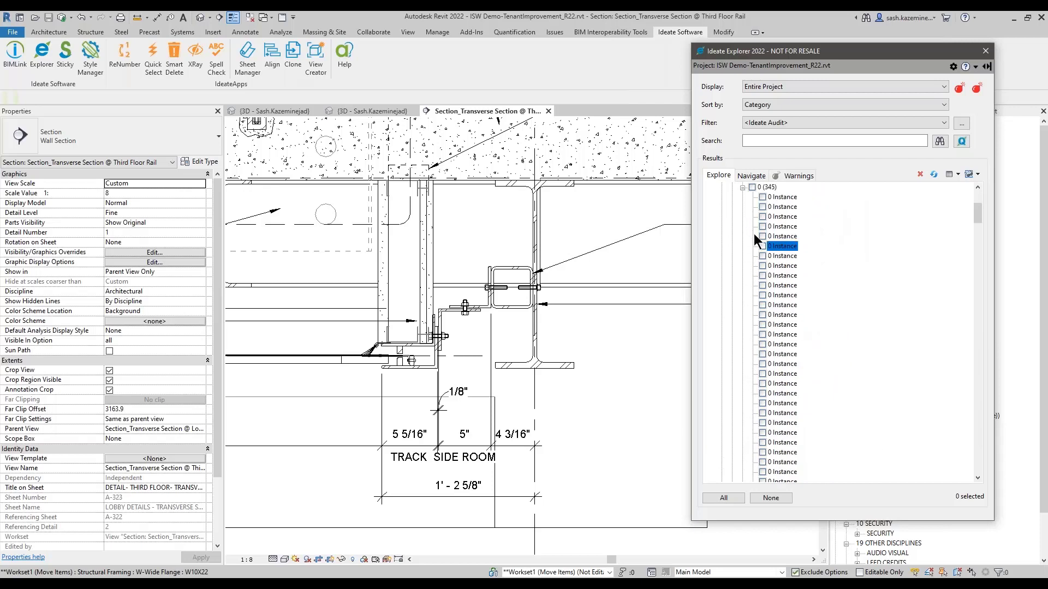
pyautogui.click(762, 197)
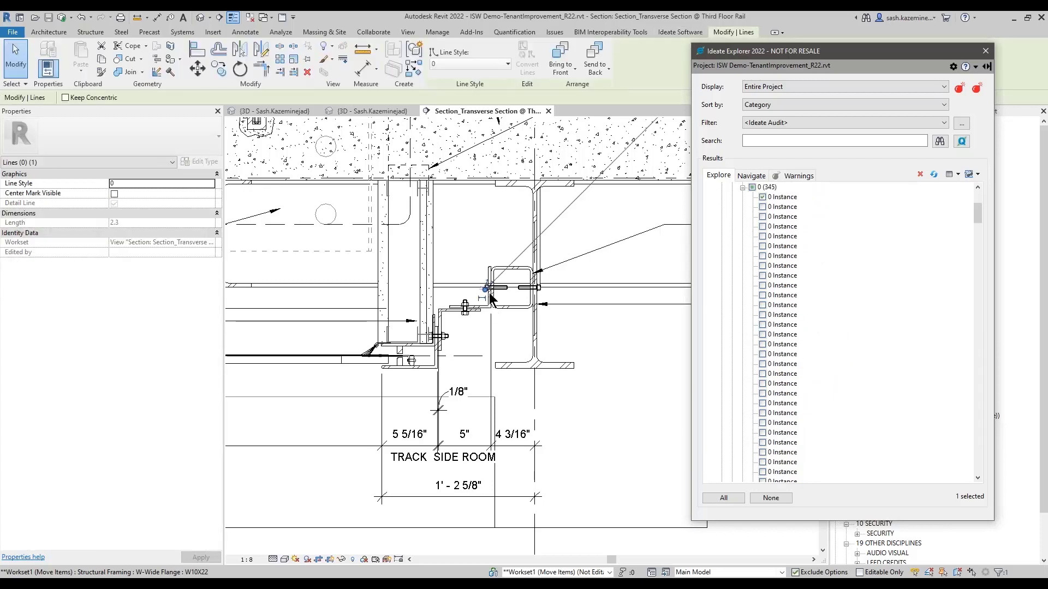
# Add the next four instances of detail line style 0 to the selection and delete all five through Ideate Explorer
pyautogui.click(785, 216)
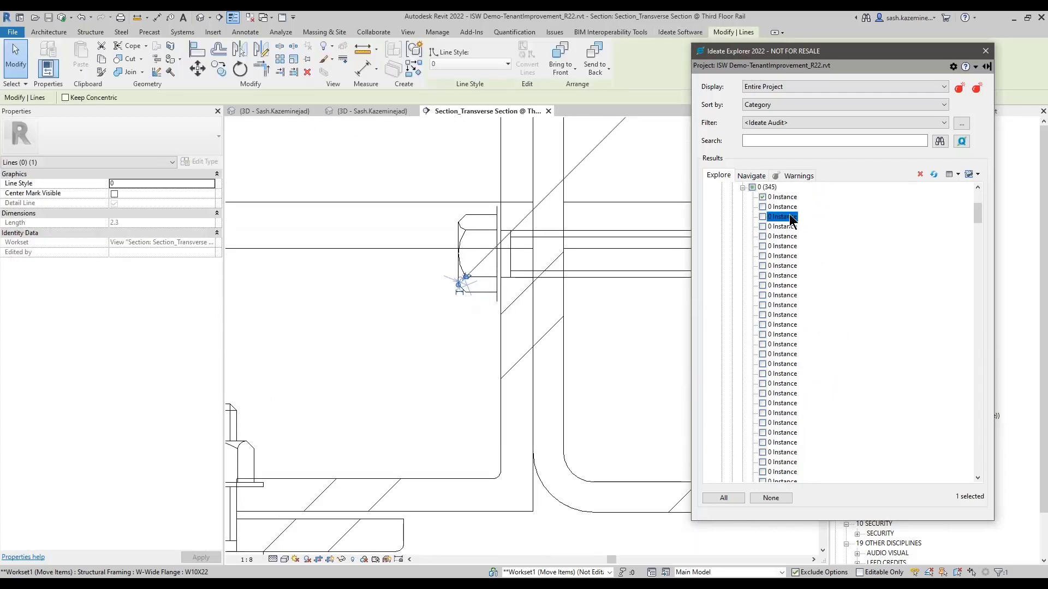
pyautogui.click(761, 216)
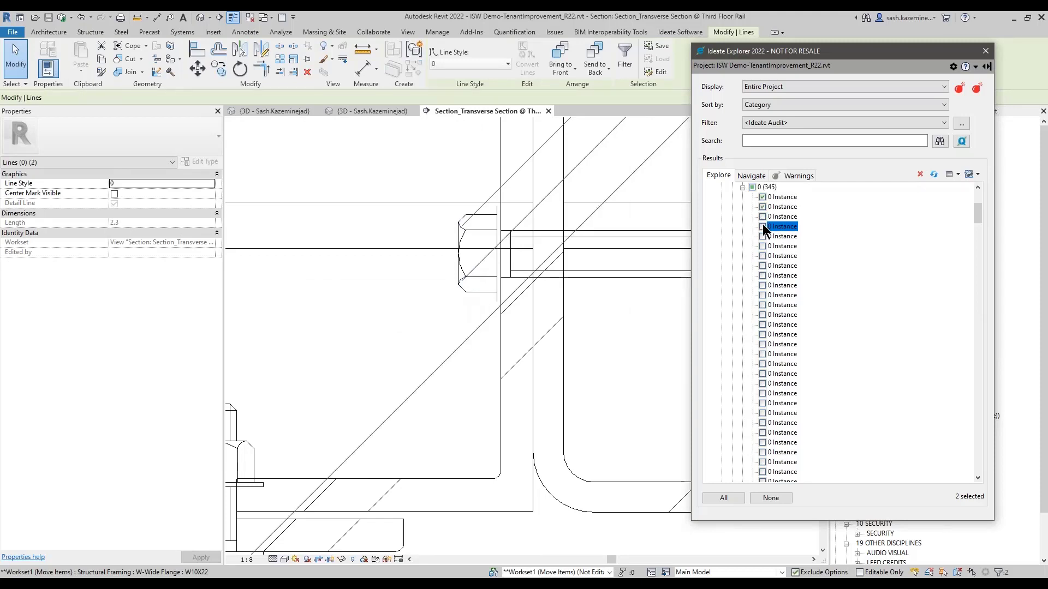
pyautogui.click(763, 227)
pyautogui.click(762, 235)
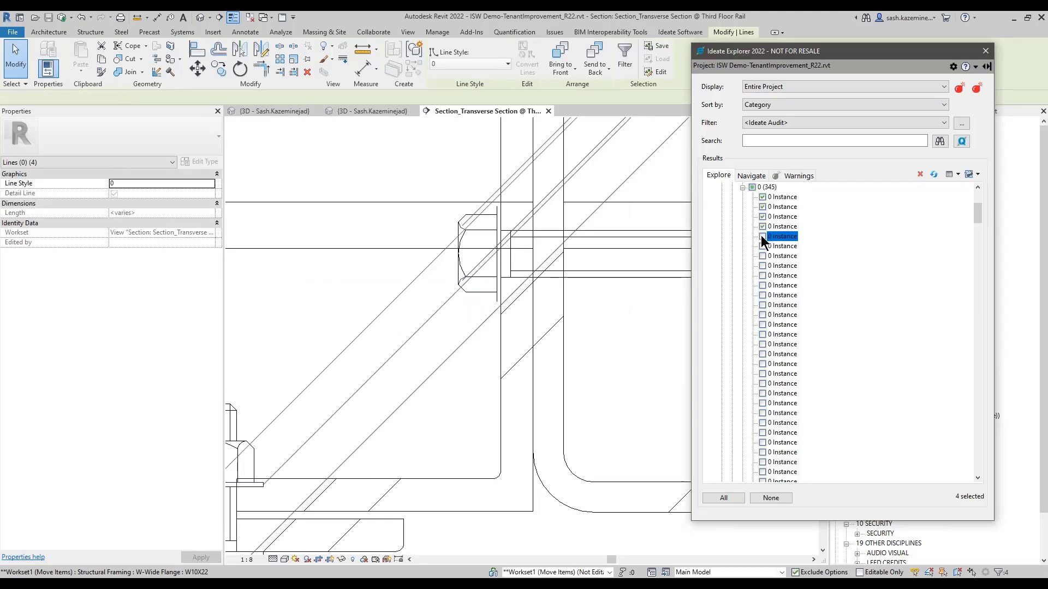
pyautogui.click(918, 174)
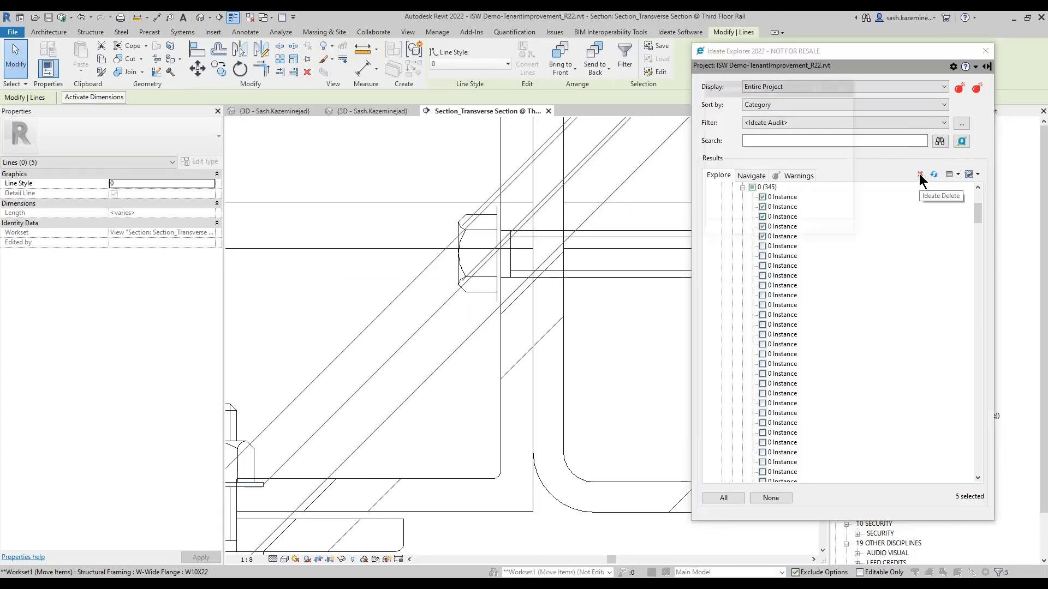
pyautogui.click(719, 230)
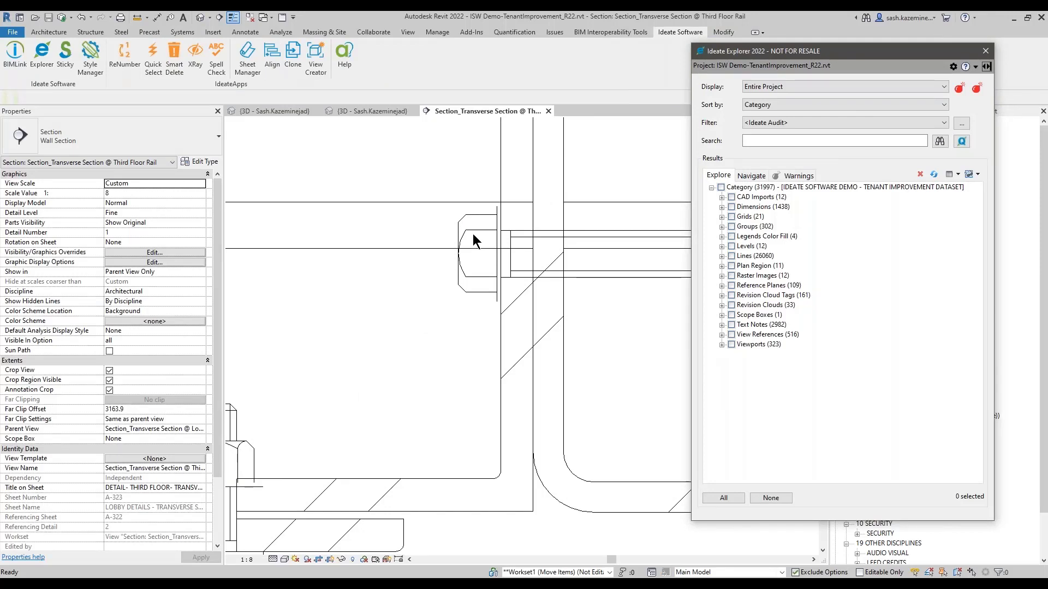
# Select all remaining detail lines of style 0 in the audit results and change their line style to 0.0030 XFINE
pyautogui.click(721, 257)
pyautogui.click(732, 267)
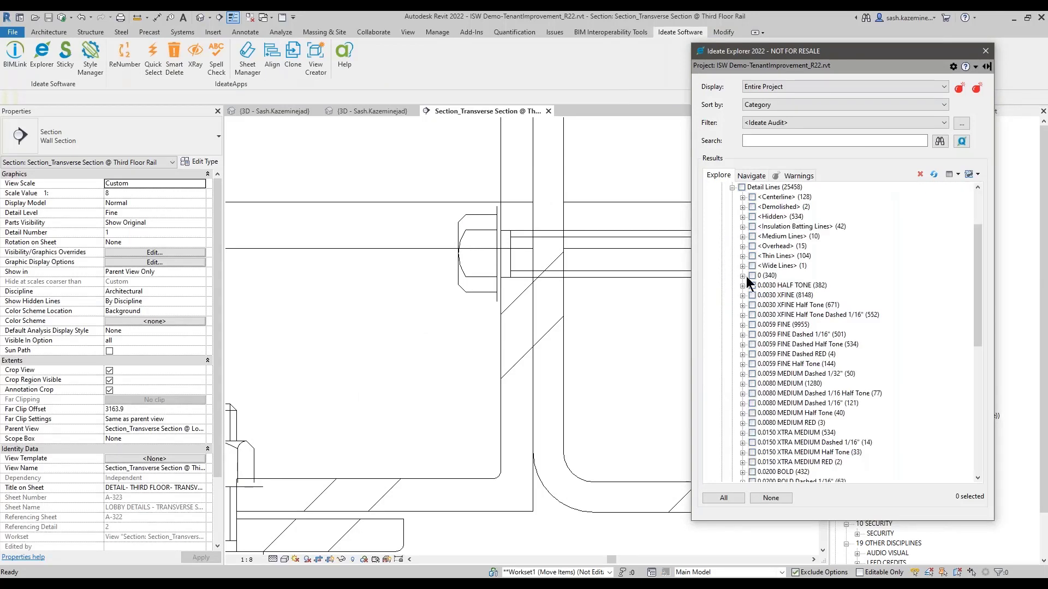
pyautogui.click(745, 276)
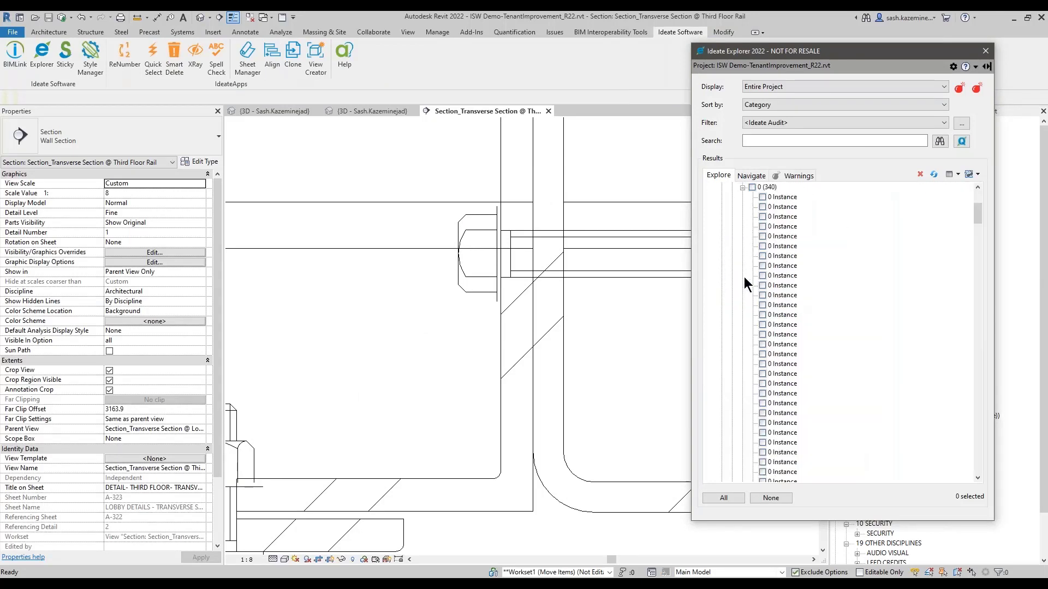
pyautogui.click(751, 187)
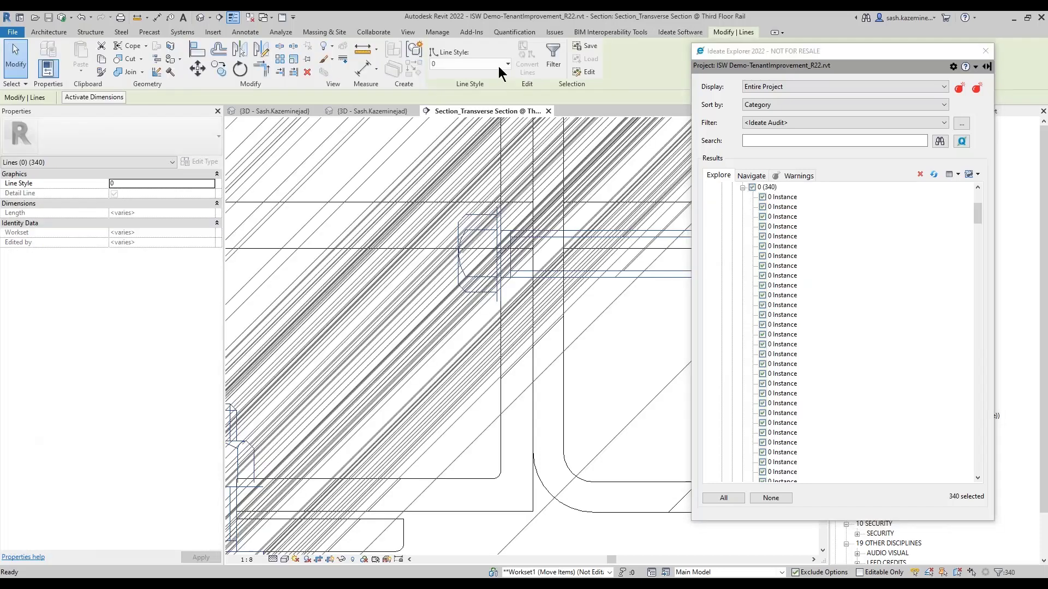
pyautogui.click(499, 67)
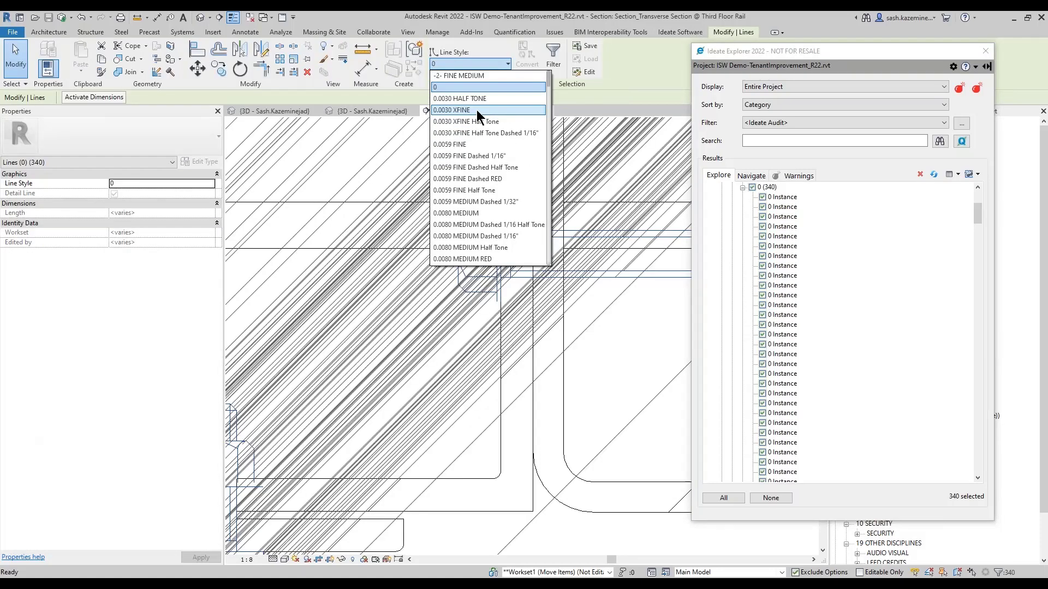
pyautogui.click(470, 109)
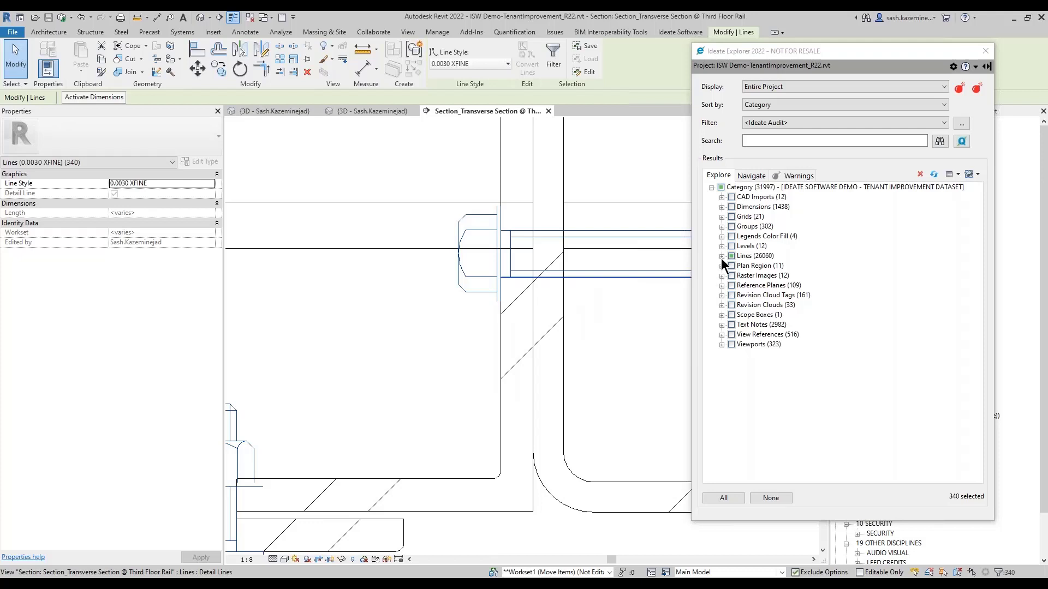
# Expand Lines and Detail Lines in the audit results again and examine the restyled 0.0030 XFINE lines in the section view
pyautogui.click(722, 255)
pyautogui.click(732, 265)
pyautogui.press('ctrl')
pyautogui.press('ctrl')
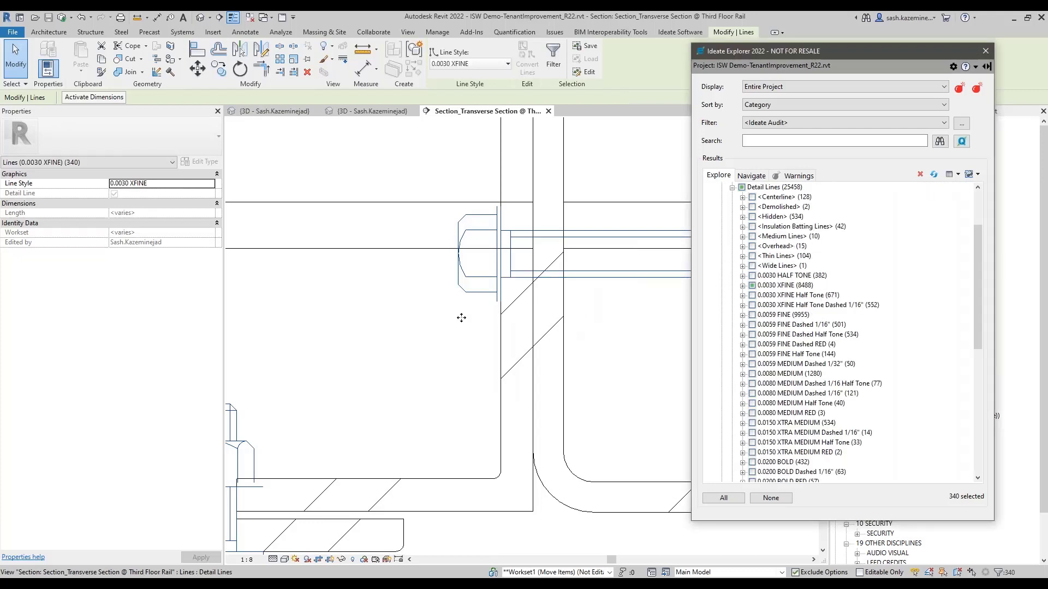
pyautogui.scroll(-5, 458, 304)
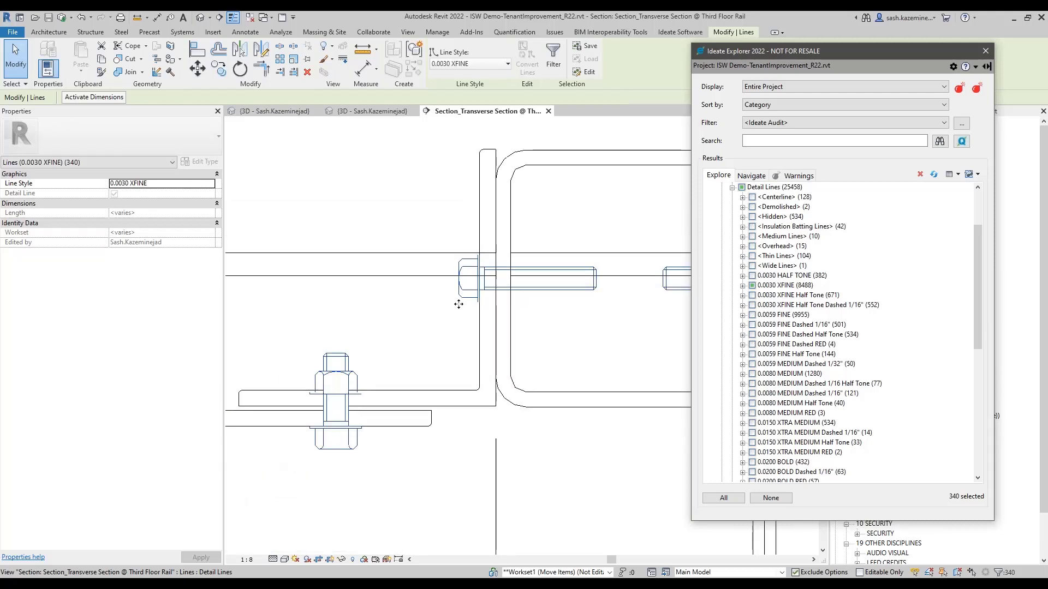
pyautogui.scroll(-2, 441, 317)
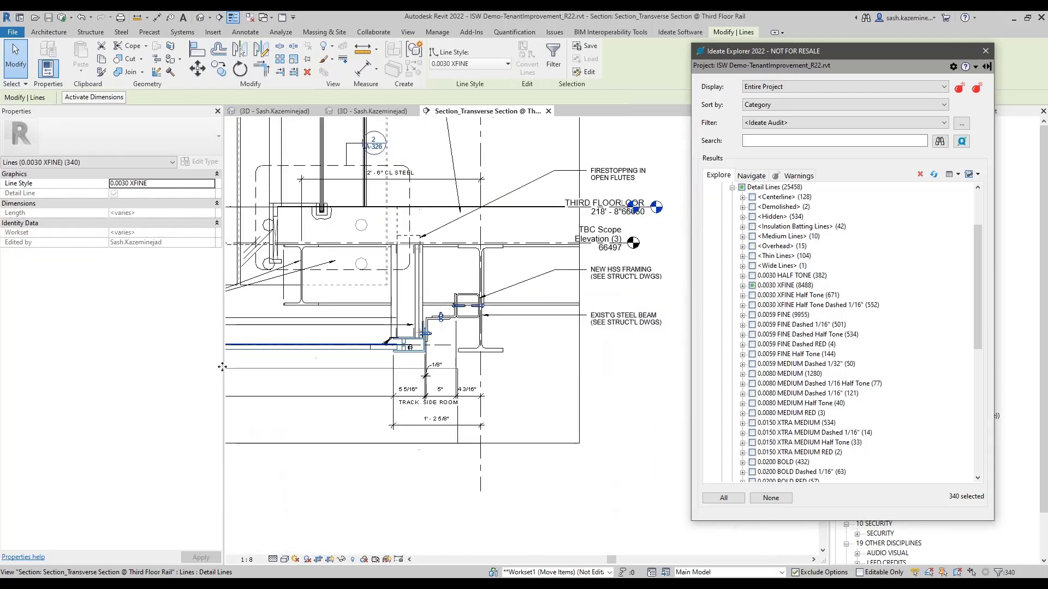
# Clear the detail line selection, collapse the Lines category and reset the Explorer filter to <none>
pyautogui.click(597, 491)
pyautogui.scroll(3, 464, 311)
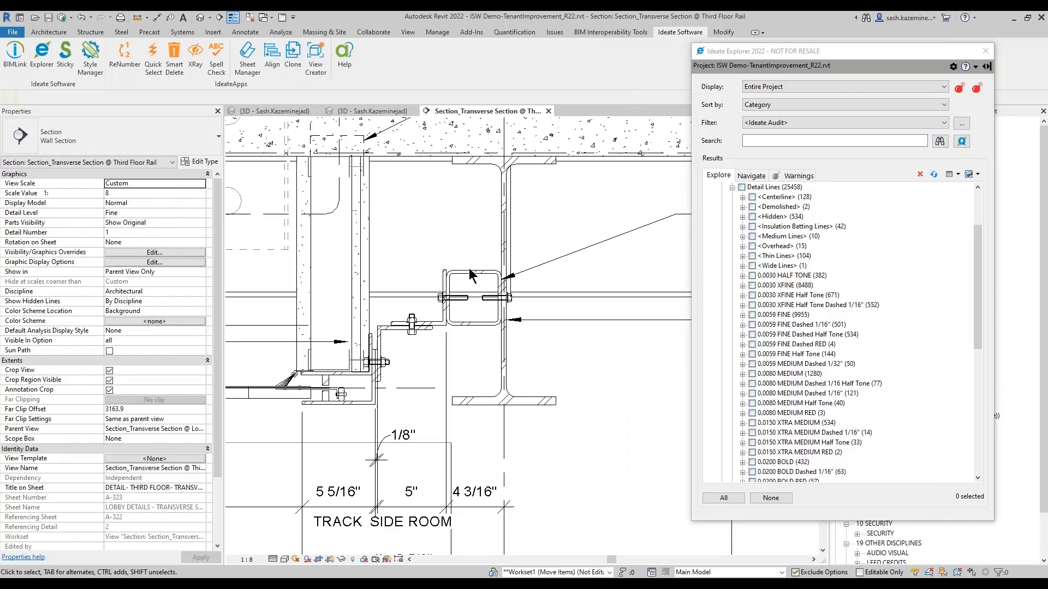
pyautogui.click(732, 188)
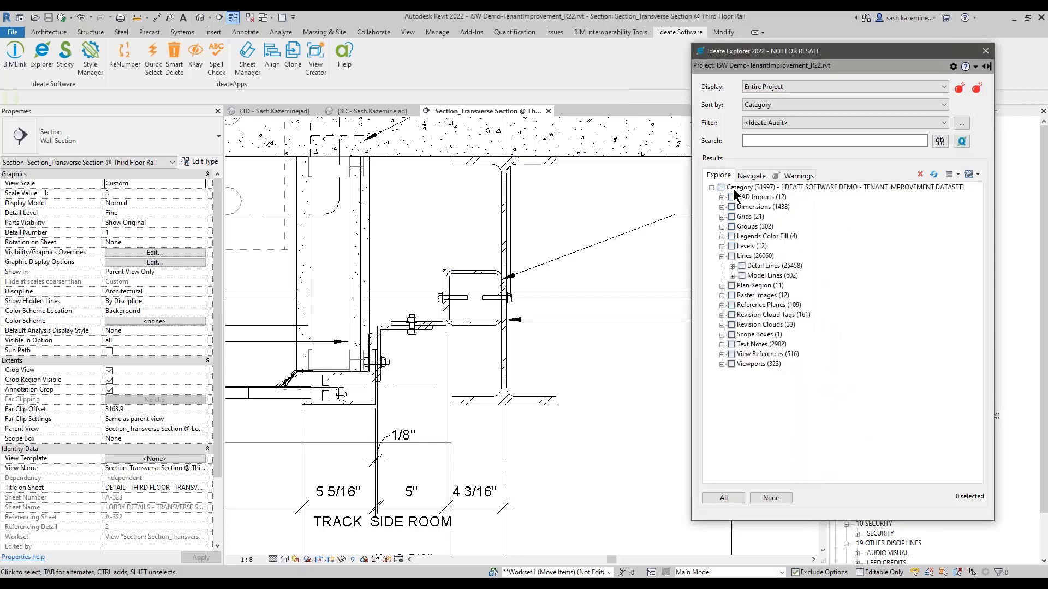
pyautogui.click(721, 256)
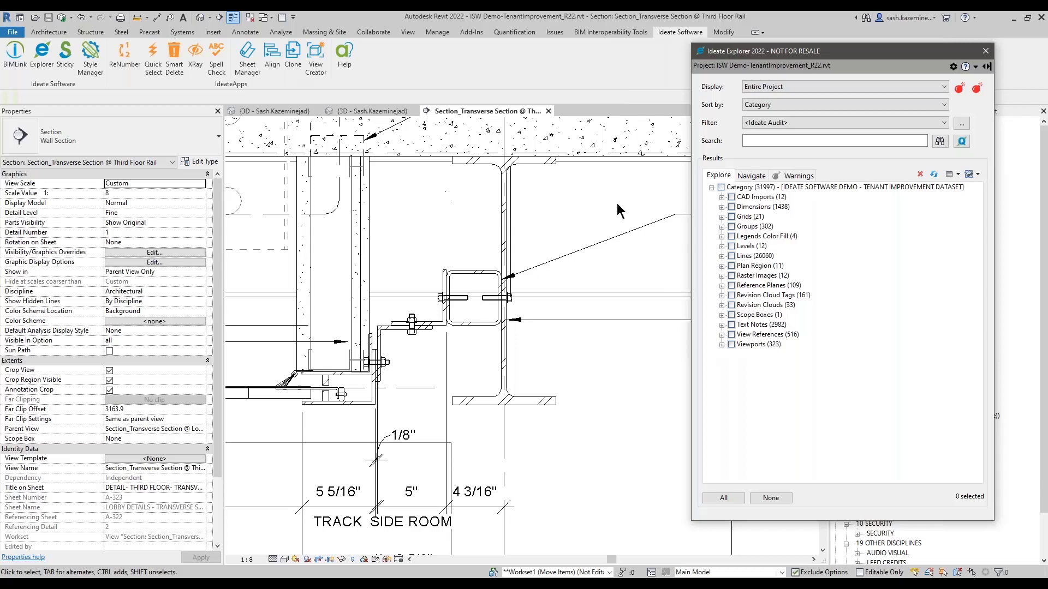
pyautogui.click(777, 124)
pyautogui.click(763, 134)
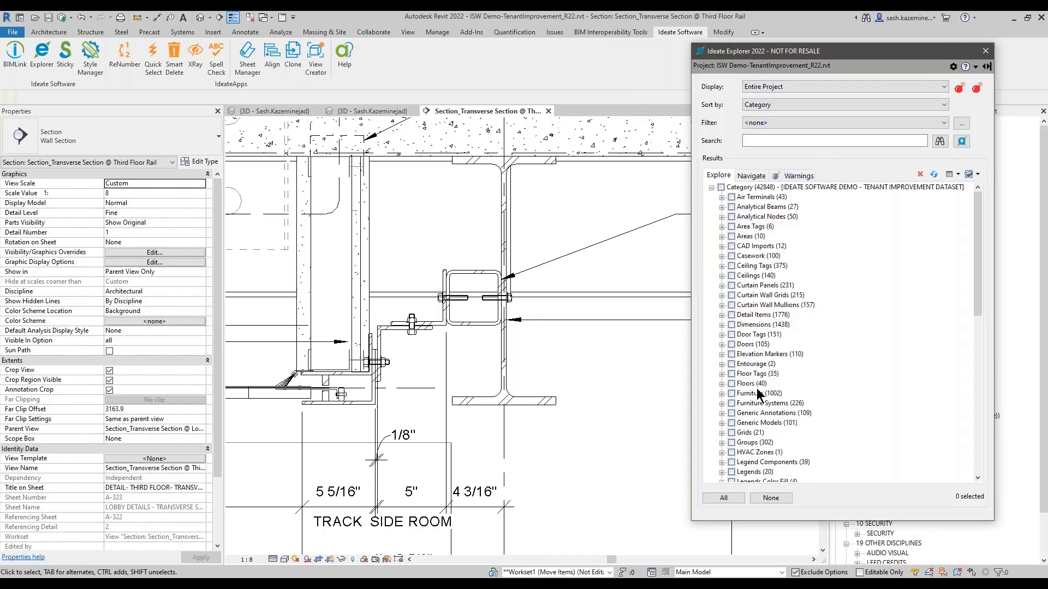
# Select all Casework, Furniture and Furniture Systems elements in the project and show them in the 3D view
pyautogui.click(731, 256)
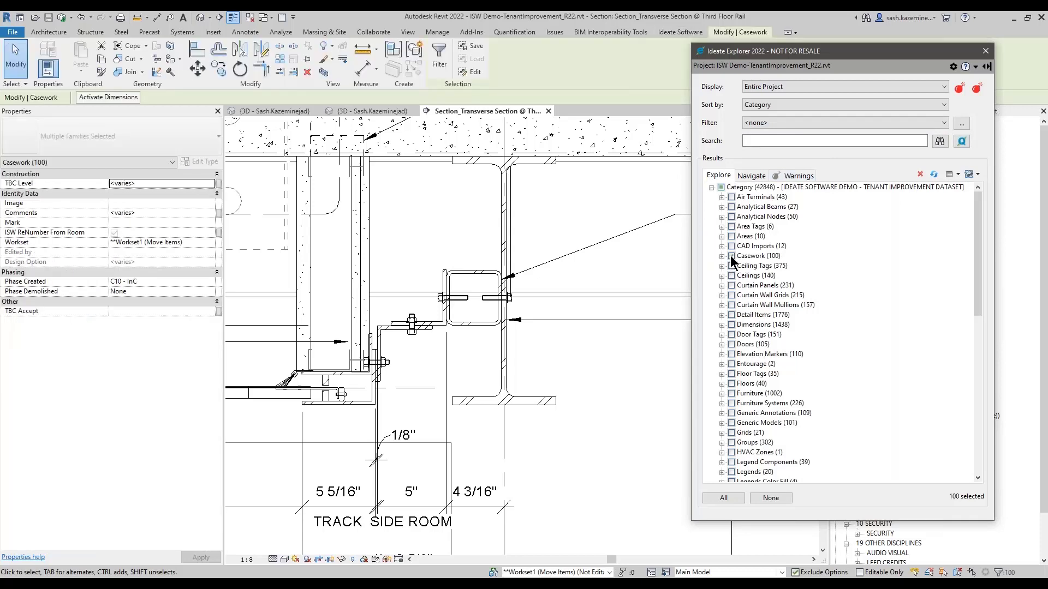
pyautogui.click(352, 111)
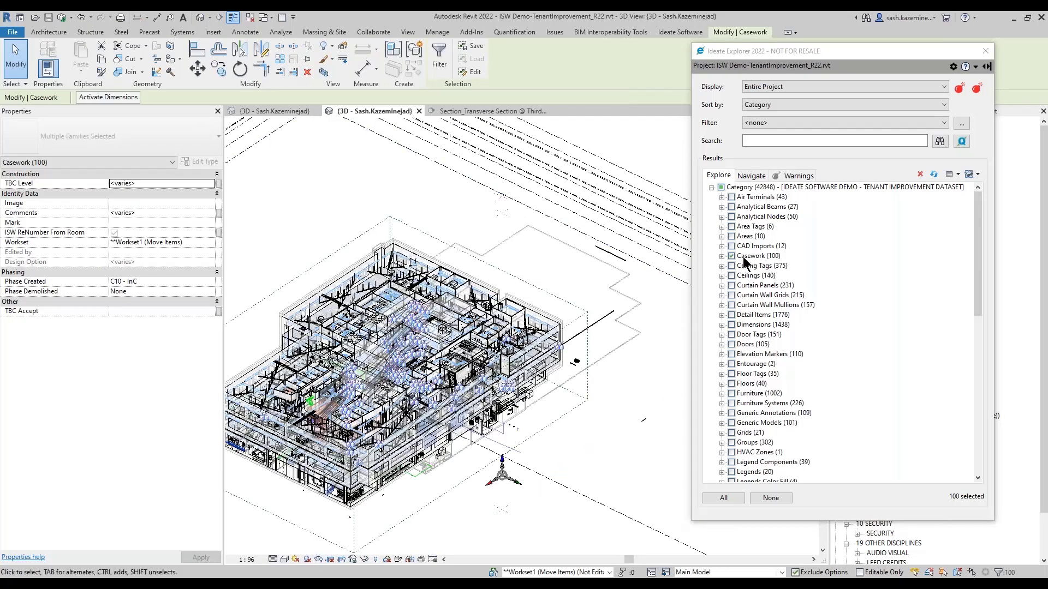
pyautogui.click(731, 393)
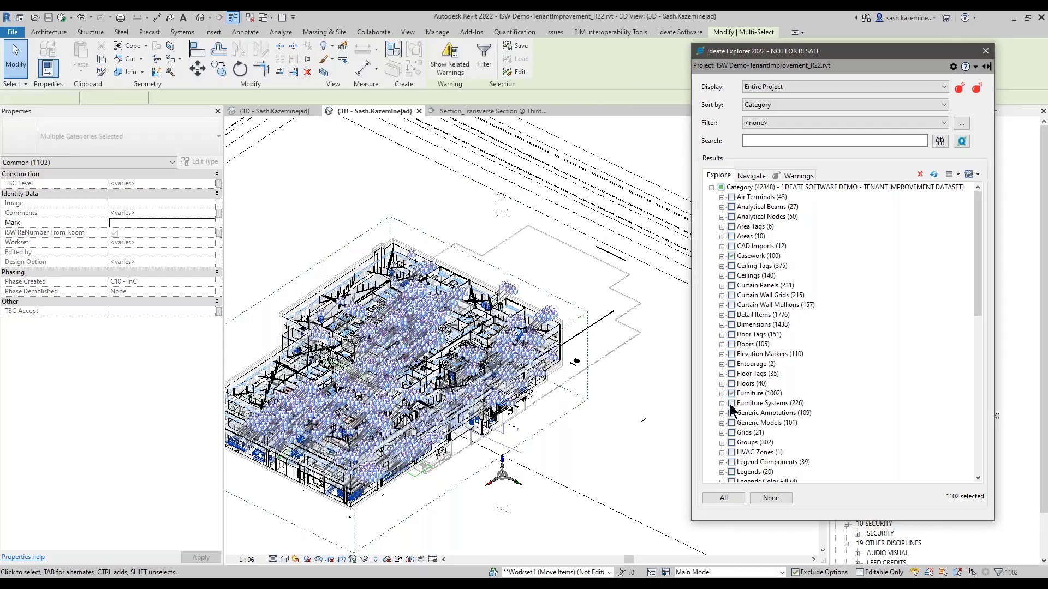
pyautogui.click(731, 404)
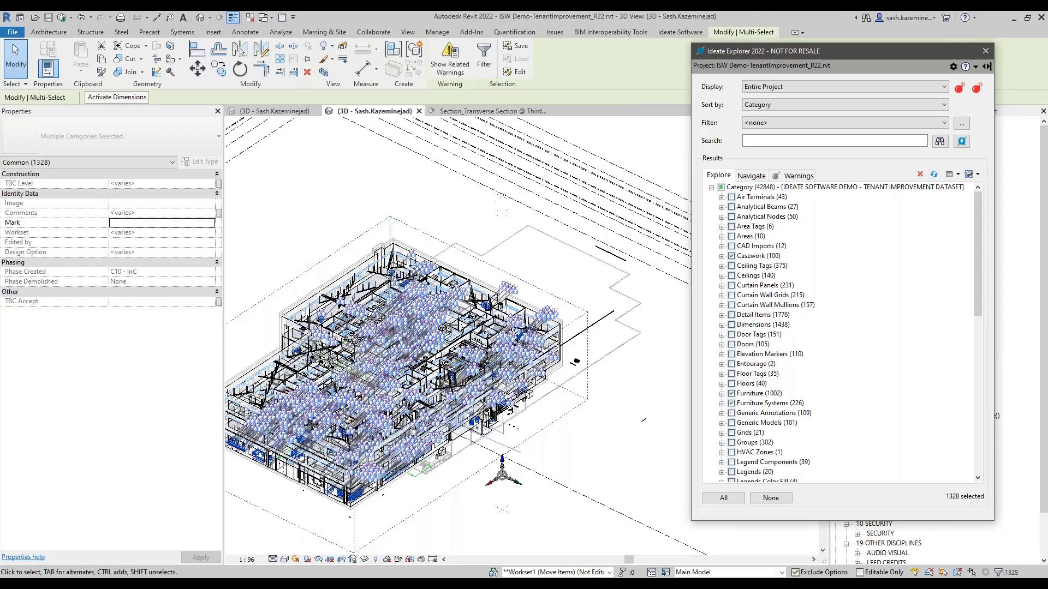
# Inspect the individual 6 x 8 instances of the Abak Workstation family under Furniture Systems, and clear the whole selection
pyautogui.click(721, 404)
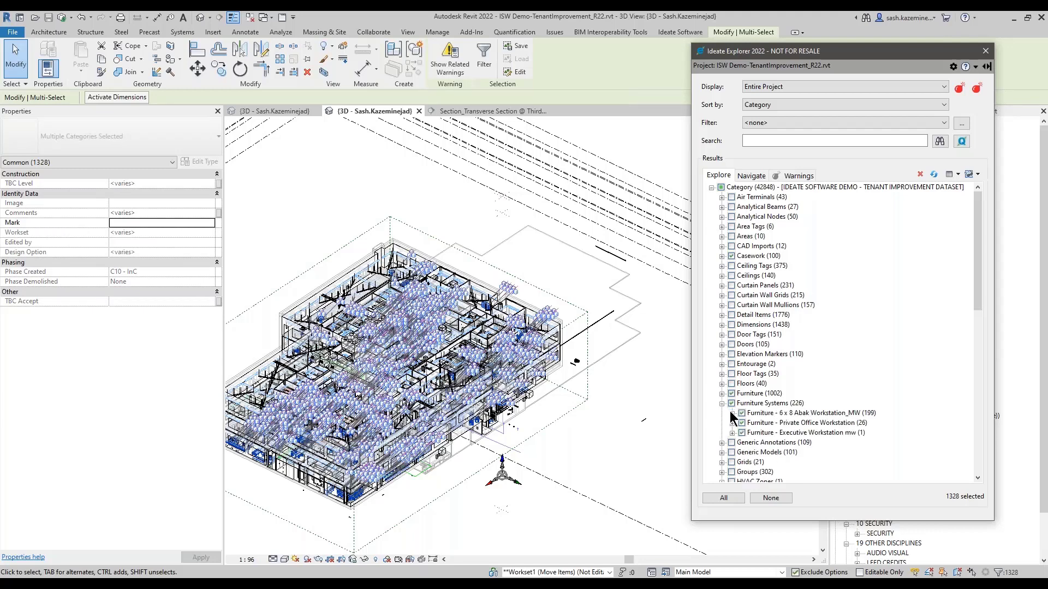
pyautogui.click(731, 413)
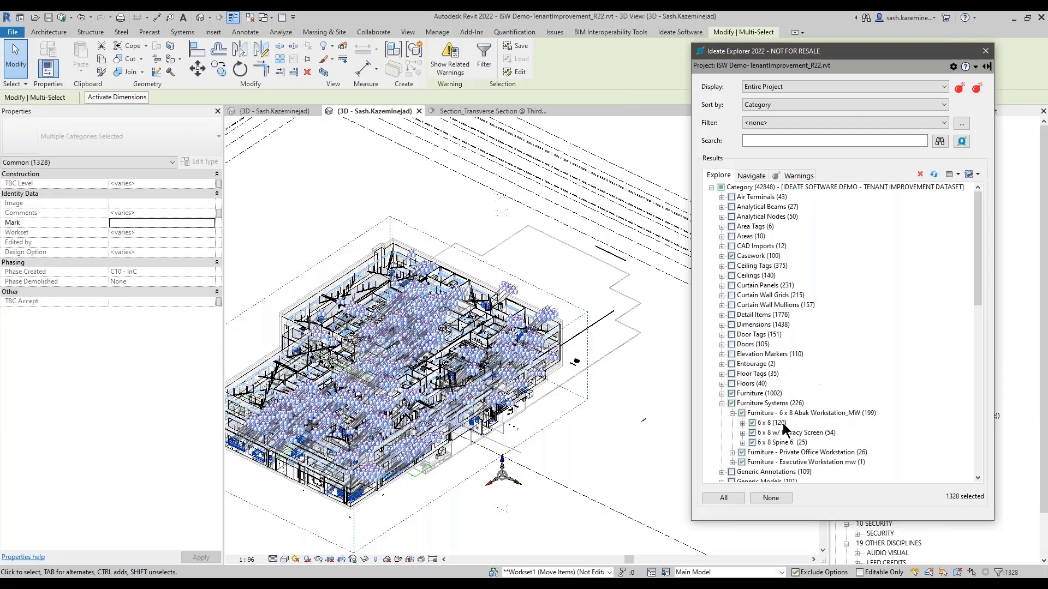
pyautogui.click(742, 422)
pyautogui.click(774, 197)
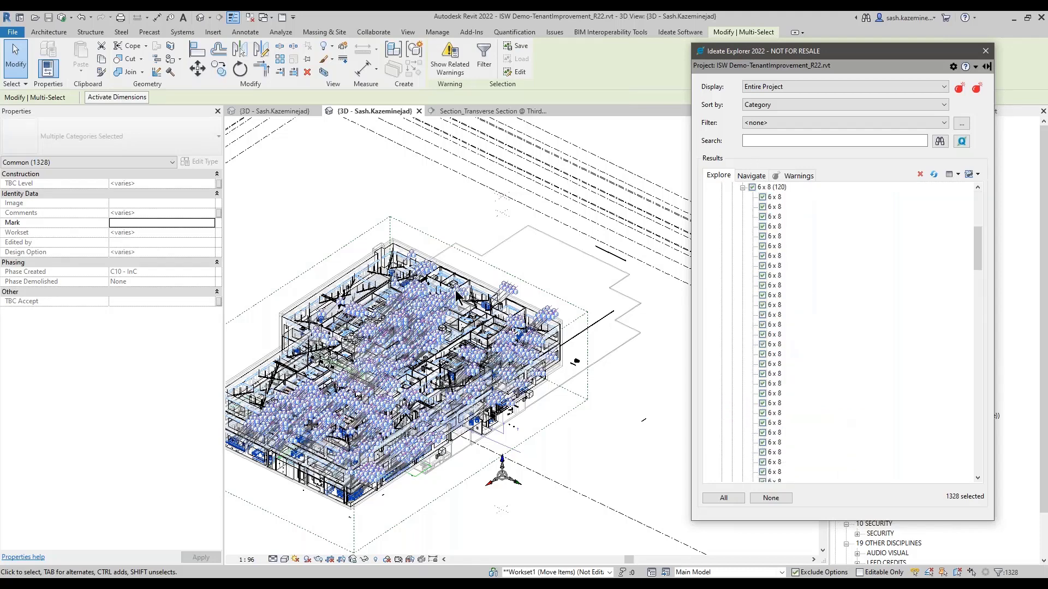
pyautogui.scroll(4, 726, 327)
pyautogui.click(763, 498)
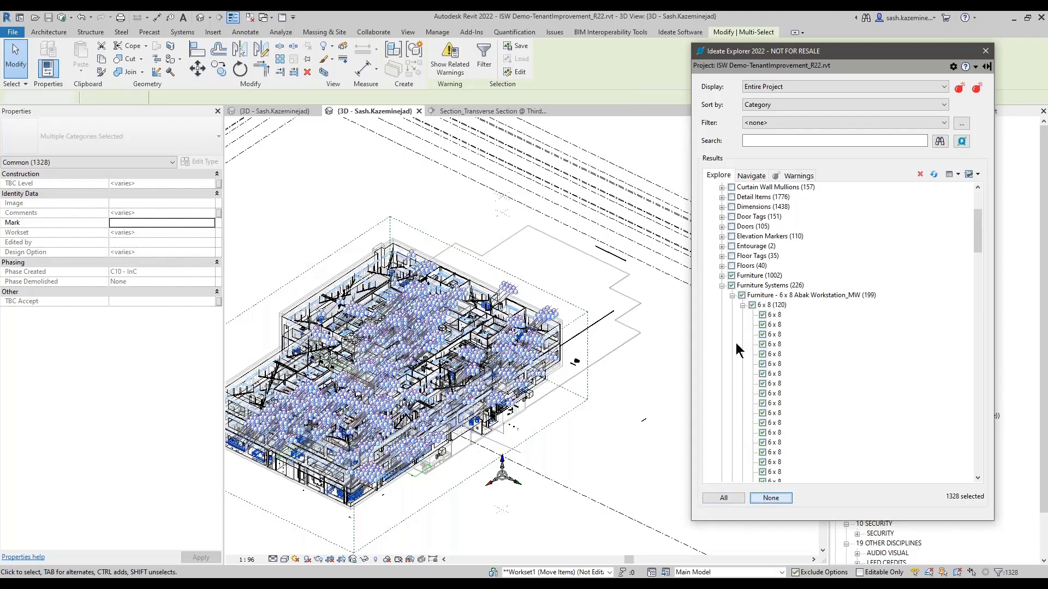
pyautogui.click(722, 285)
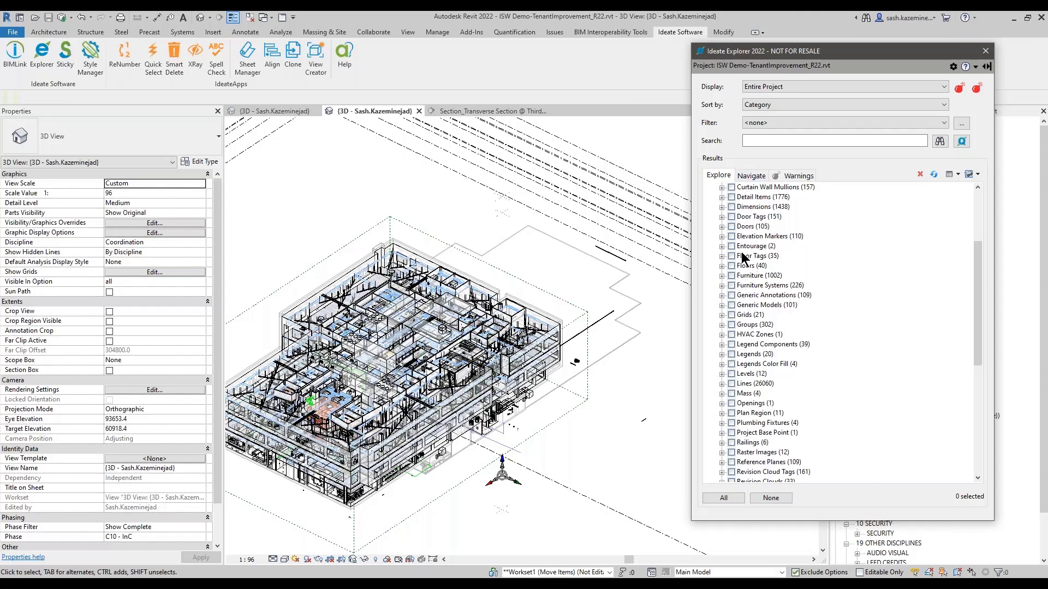
# Add the Hardscape category to the "*QA/QC Typ In-Place Categories" view filter and save the filter
pyautogui.click(407, 32)
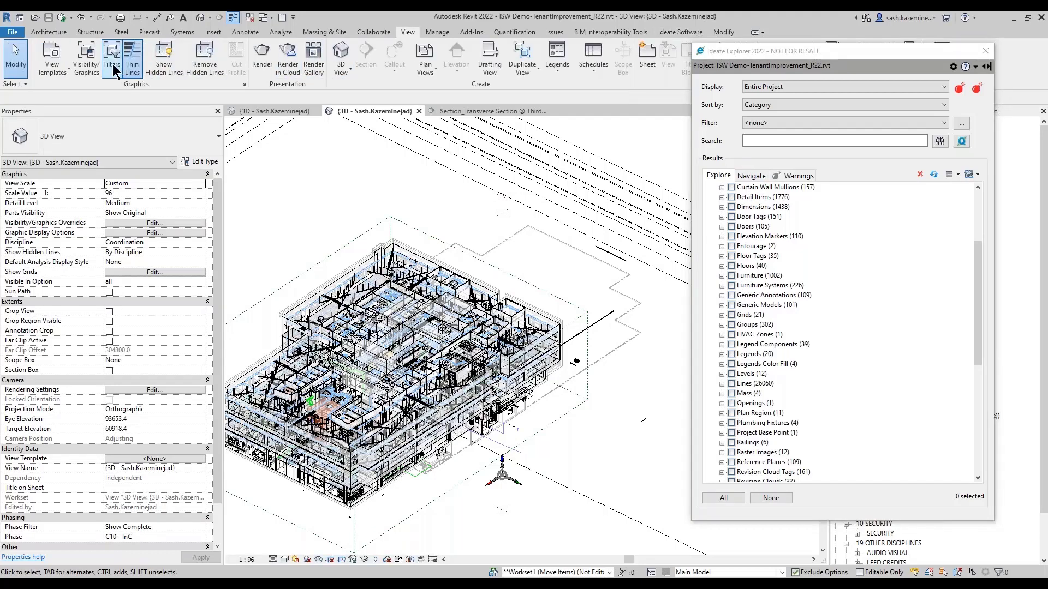
pyautogui.click(113, 64)
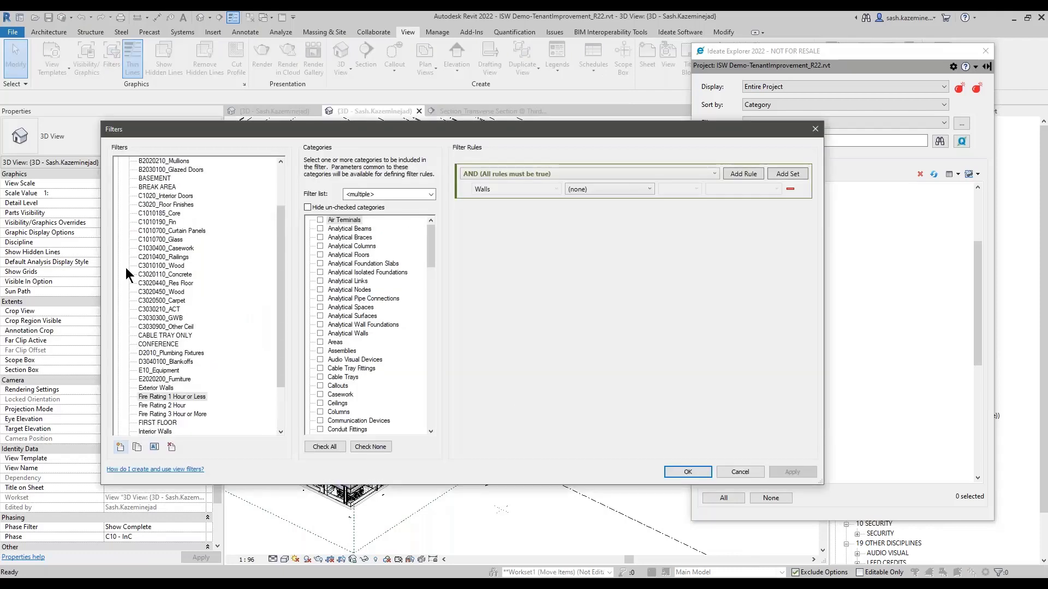
pyautogui.scroll(3, 127, 266)
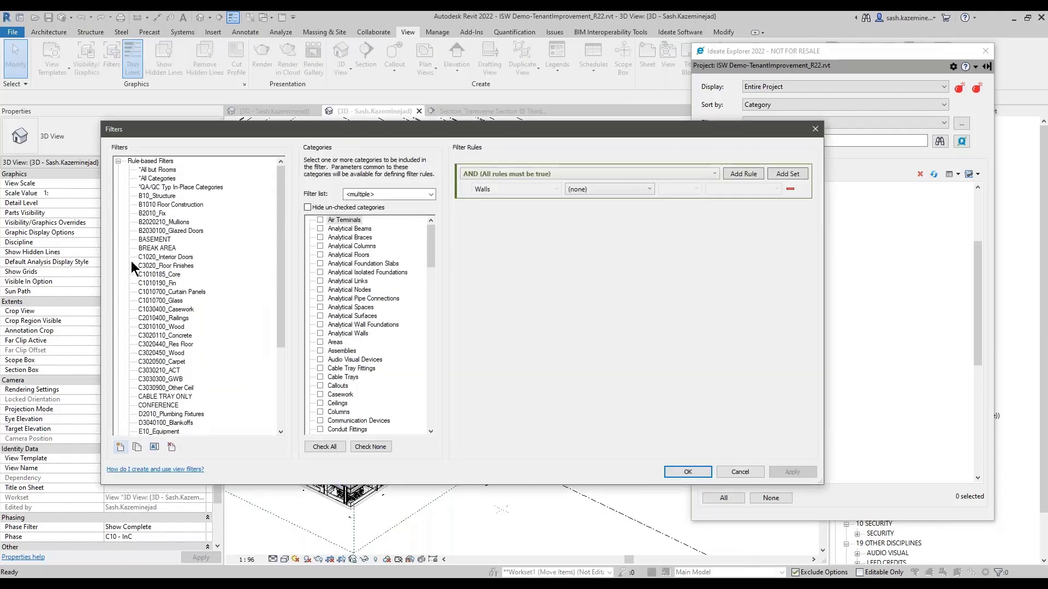
pyautogui.click(181, 188)
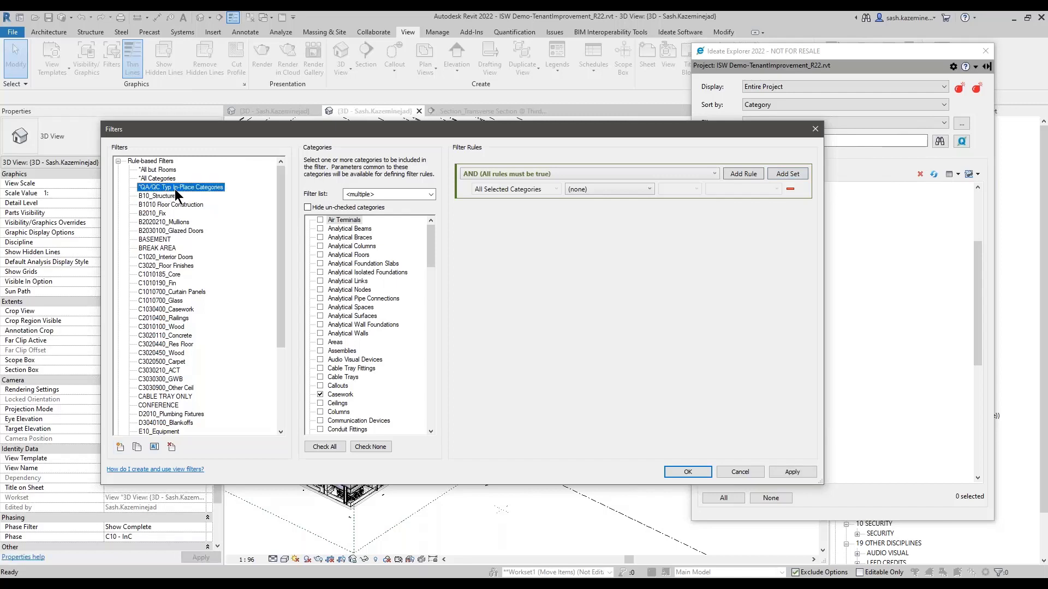
pyautogui.moveTo(431, 251); pyautogui.dragTo(432, 299)
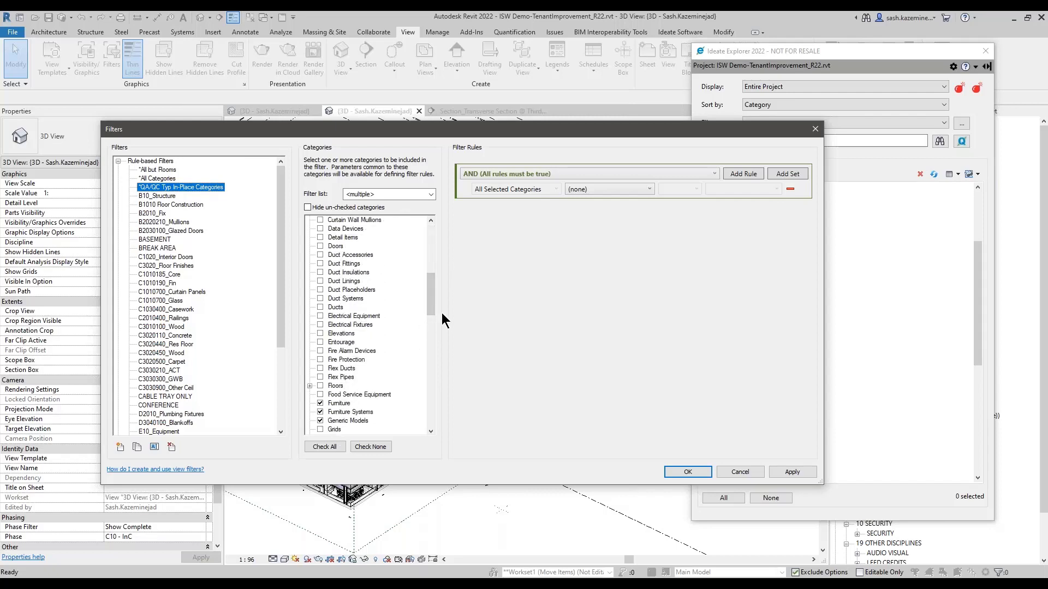
pyautogui.moveTo(432, 307); pyautogui.dragTo(435, 318)
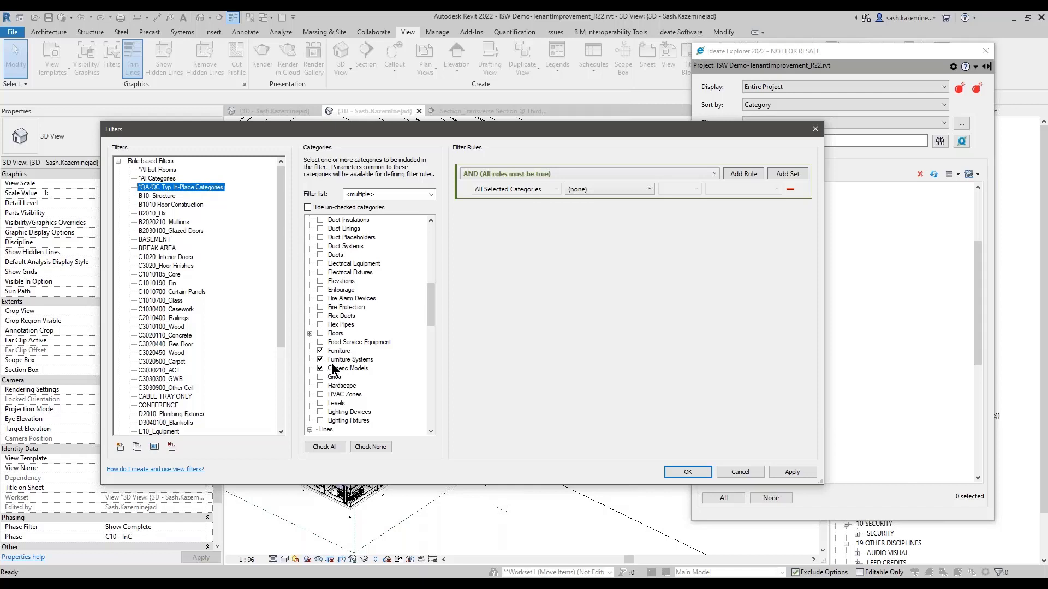
pyautogui.click(320, 385)
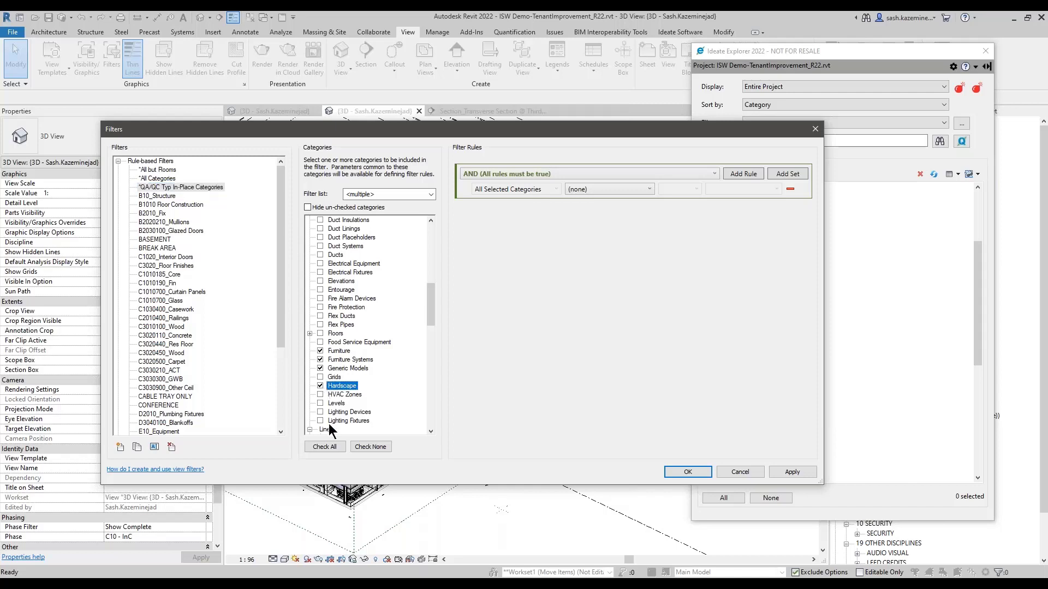
pyautogui.click(791, 472)
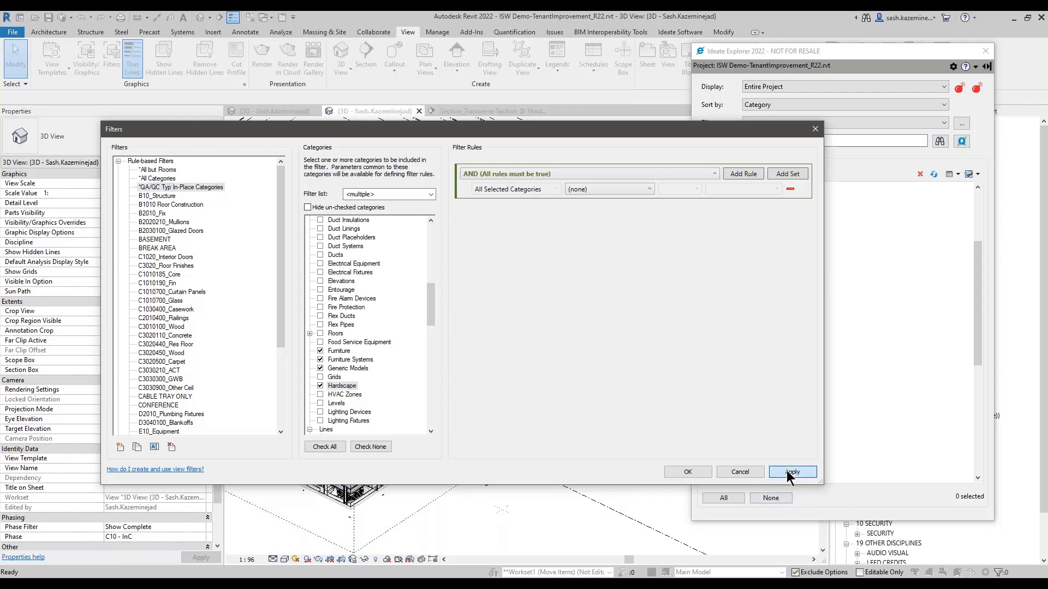
pyautogui.click(687, 472)
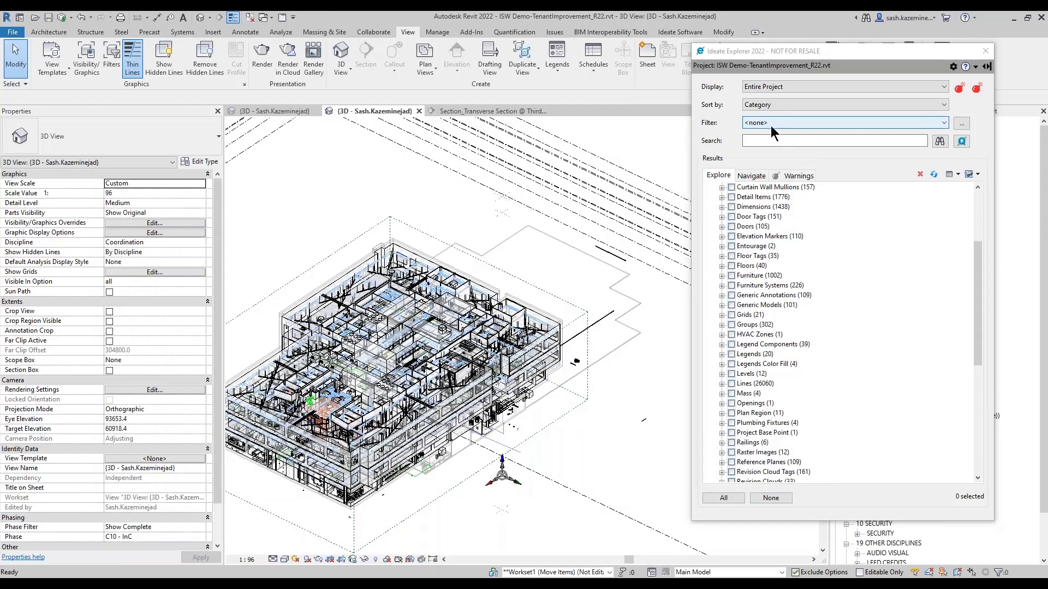
# Filter the Explorer results by "*QA/QC Typ In-Place Categories"
pyautogui.click(770, 125)
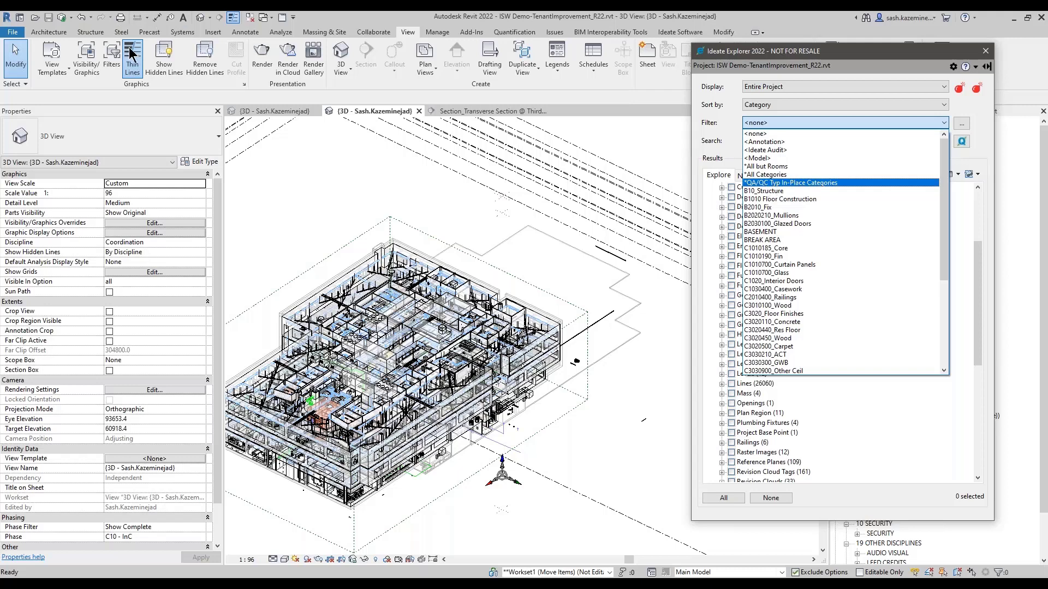
pyautogui.click(767, 183)
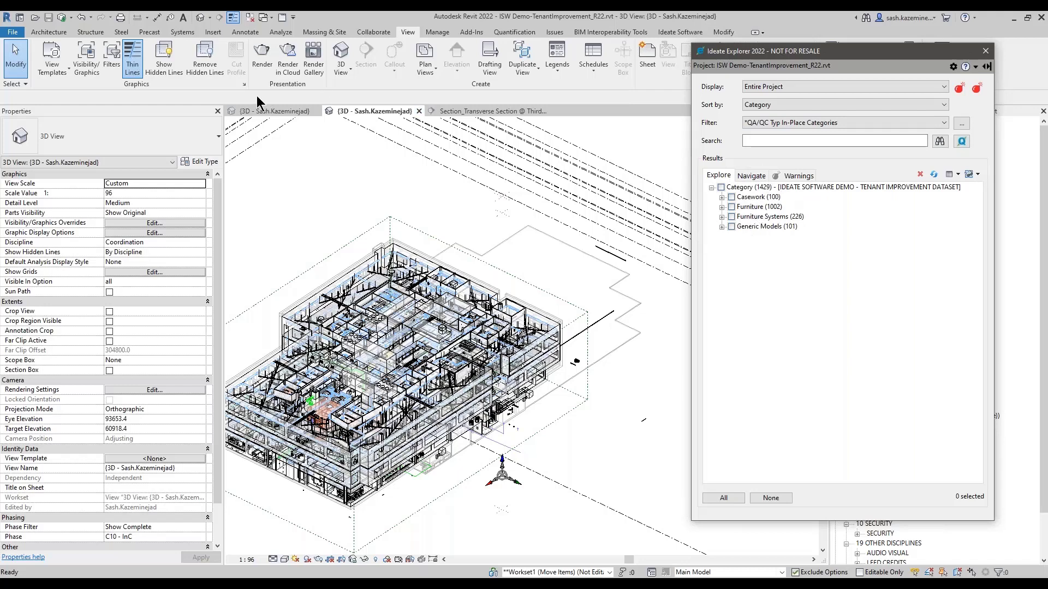
# Review which categories are included in the "*QA/QC Typ In-Place Categories" view filter
pyautogui.click(112, 58)
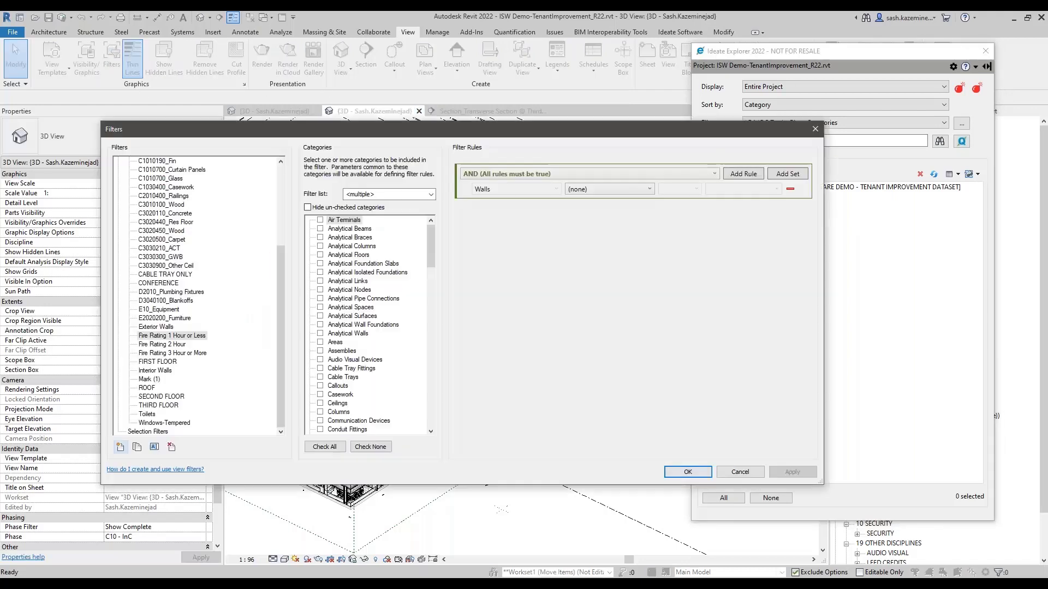
pyautogui.scroll(5, 188, 261)
pyautogui.click(188, 188)
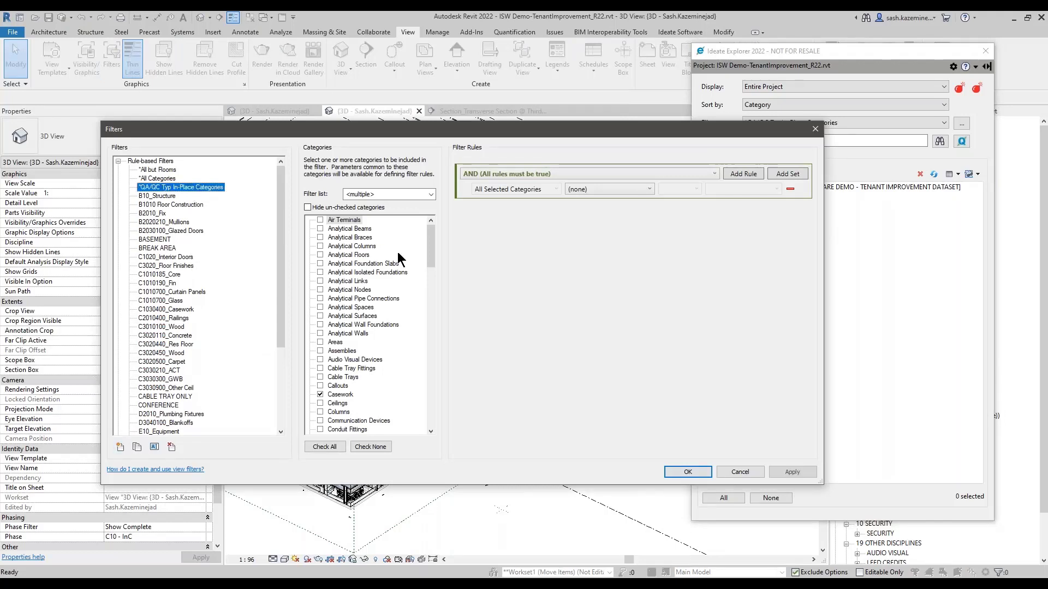
pyautogui.moveTo(430, 248); pyautogui.dragTo(423, 326)
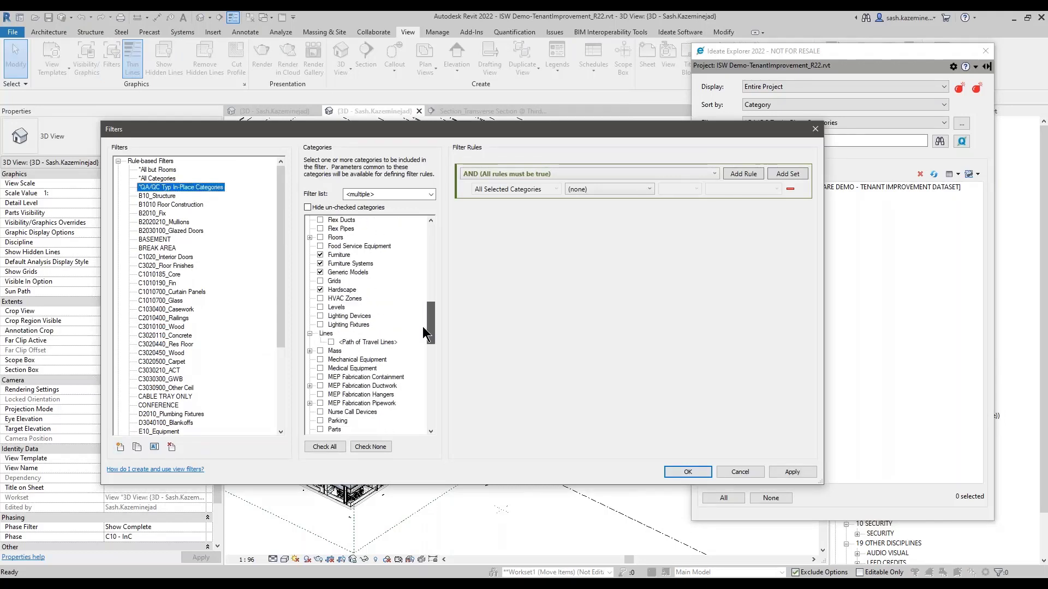
pyautogui.click(688, 472)
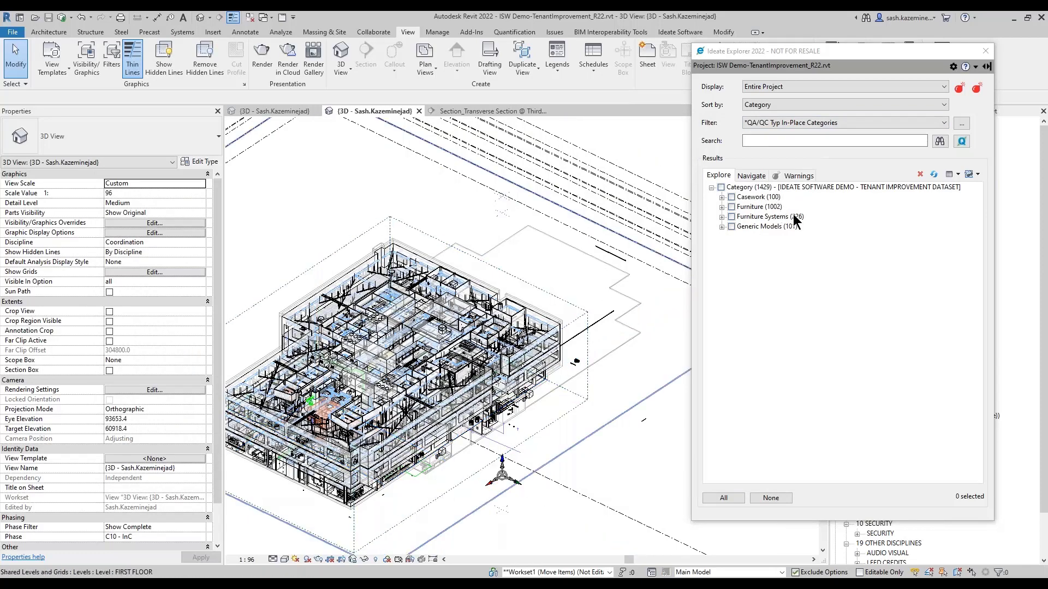
# Select all elements in the filtered category list and open Ideate Query for them, enlarging its window to show more properties
pyautogui.click(720, 188)
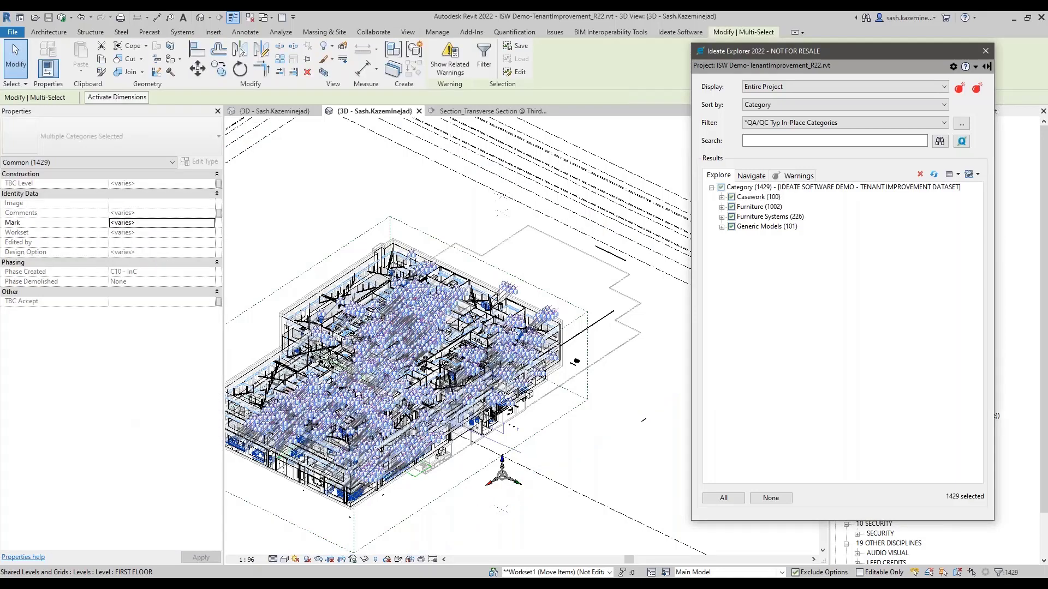
pyautogui.click(961, 142)
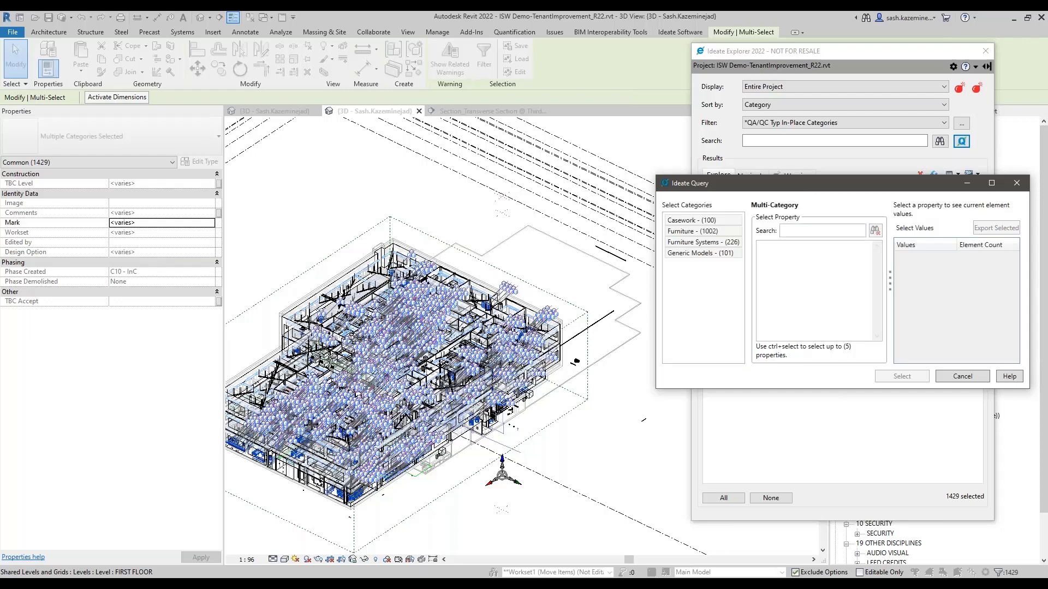
pyautogui.moveTo(772, 186); pyautogui.dragTo(390, 84)
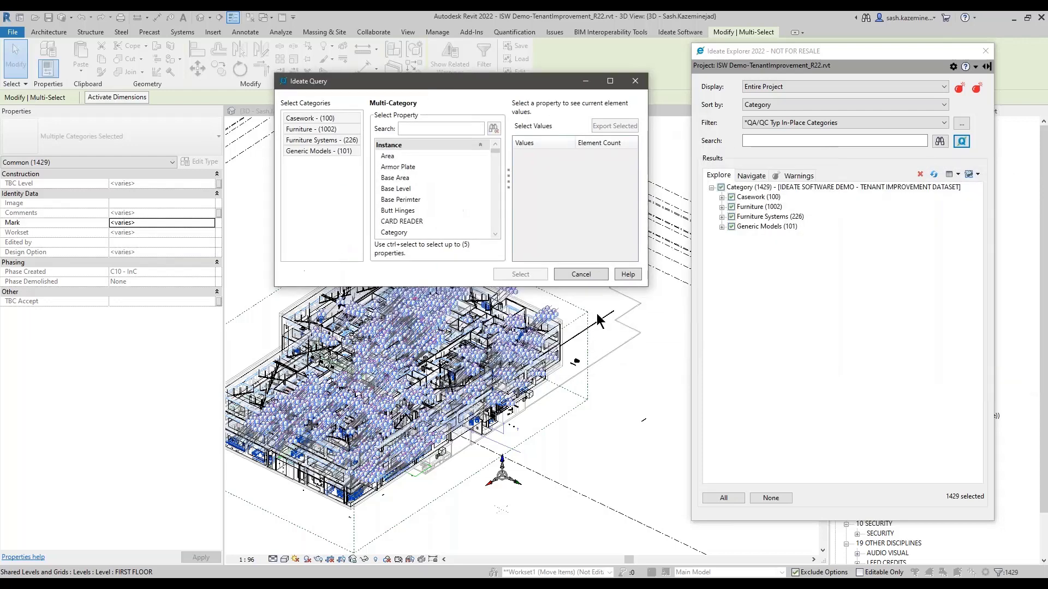
pyautogui.moveTo(610, 287); pyautogui.dragTo(610, 482)
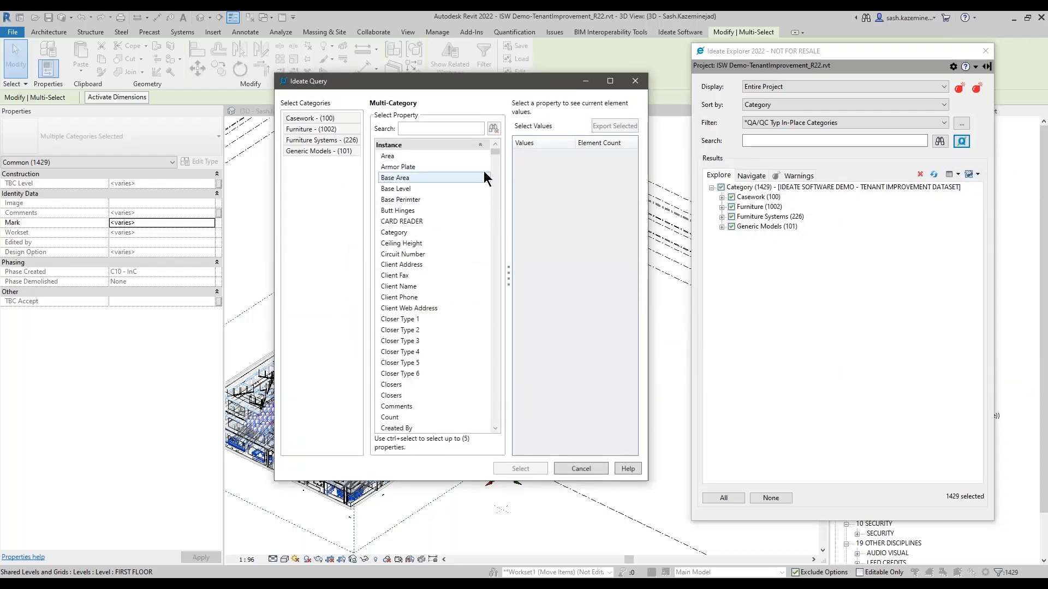
pyautogui.moveTo(495, 154)
pyautogui.mouseDown()
pyautogui.moveTo(485, 400)
pyautogui.moveTo(493, 151)
pyautogui.mouseUp()
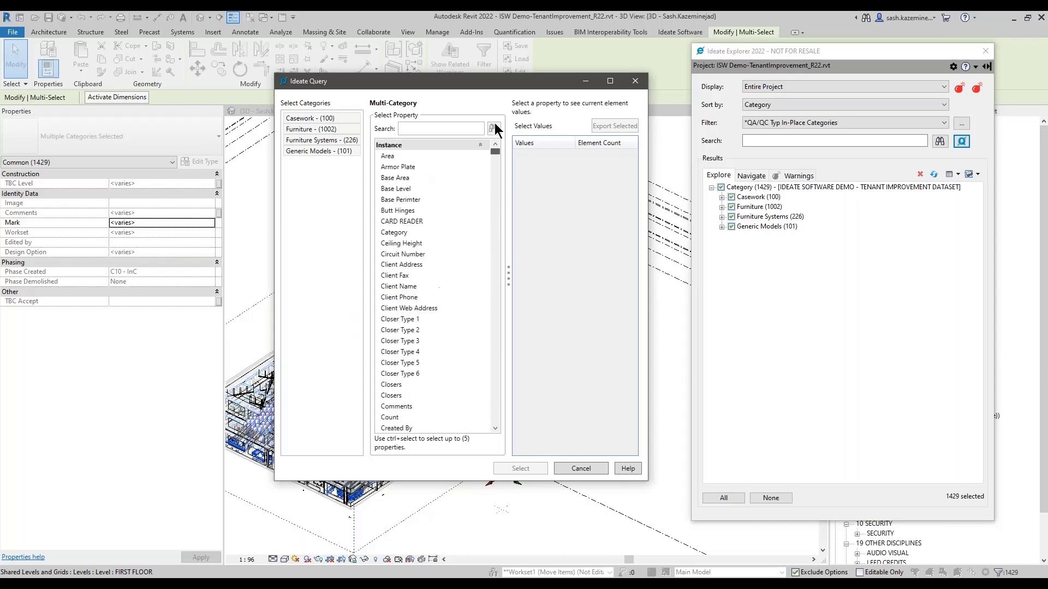
pyautogui.moveTo(481, 87); pyautogui.dragTo(404, 79)
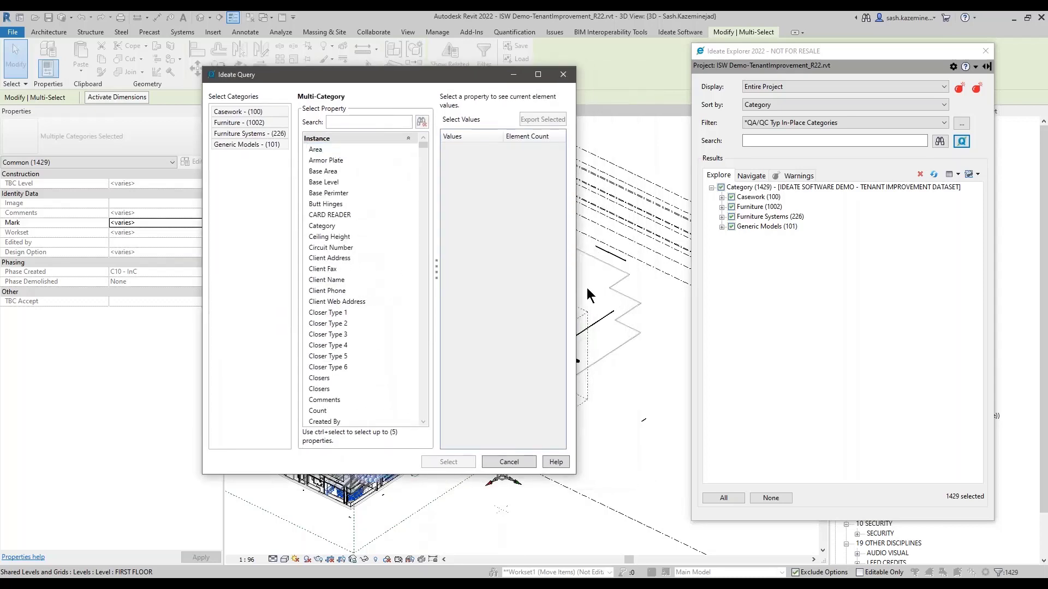
pyautogui.moveTo(575, 290); pyautogui.dragTo(578, 291)
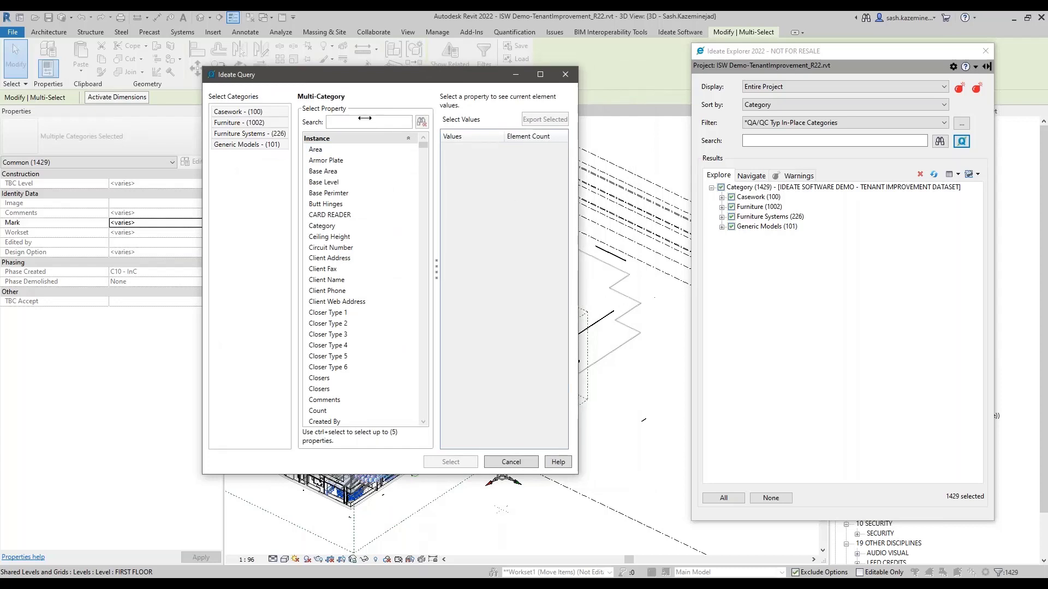
# Search the query properties for "updated" and query the instance property Last Updated By
pyautogui.click(347, 125)
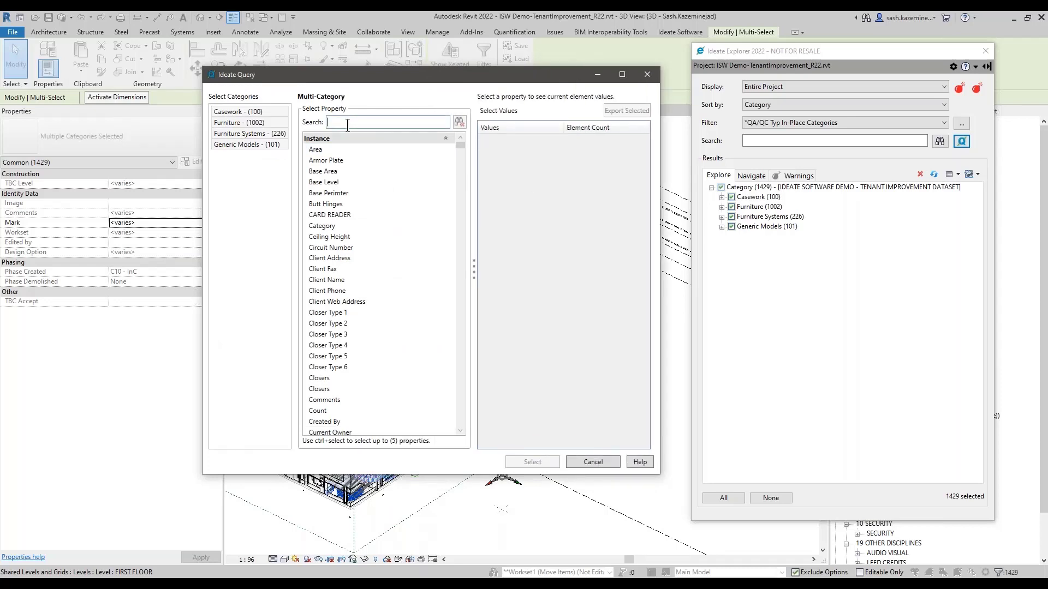
pyautogui.write('updated')
pyautogui.click(335, 149)
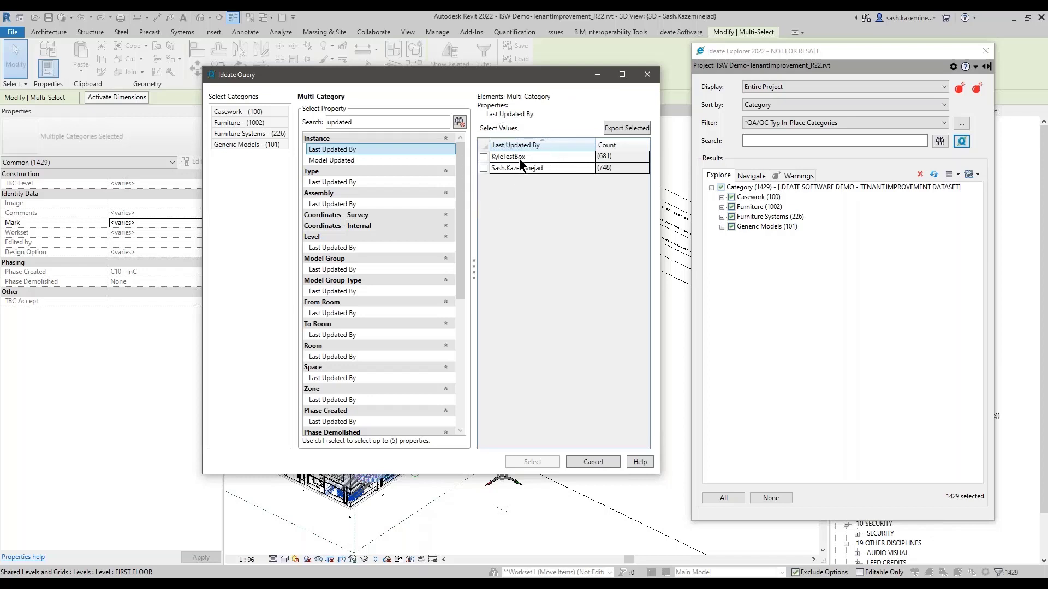
# Search the properties for "pinned" and add the instance property Is Pinned to the query, repositioning the Ideate Query window
pyautogui.click(367, 123)
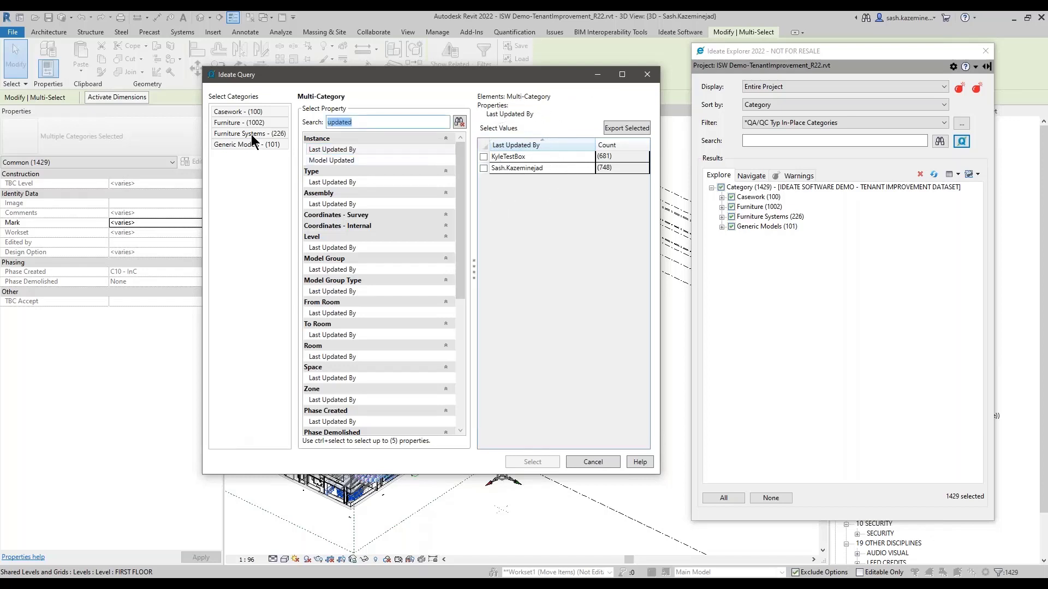
pyautogui.write('pinned')
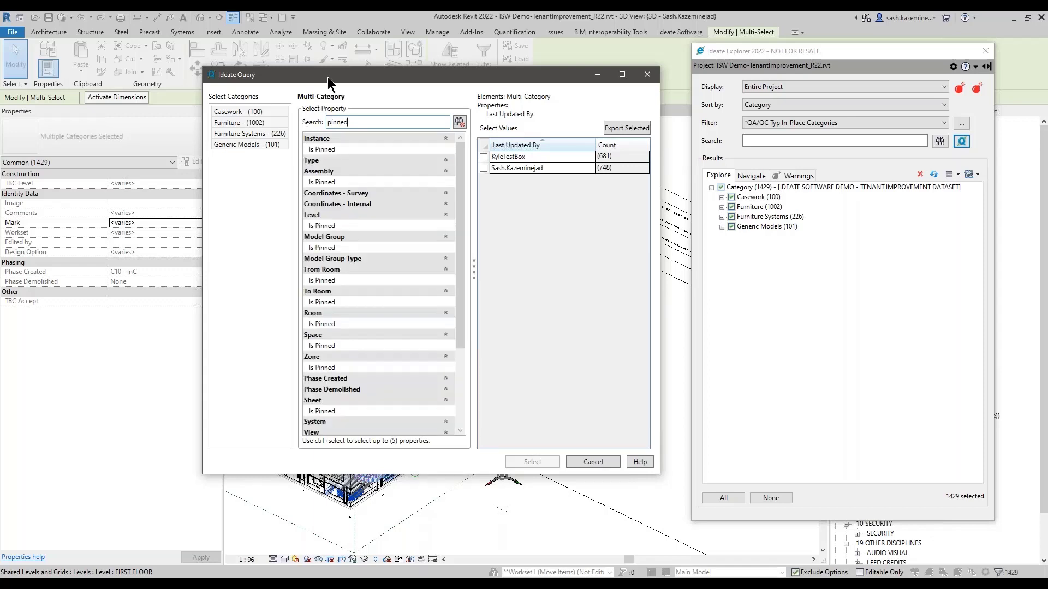
pyautogui.moveTo(328, 77); pyautogui.dragTo(230, 79)
pyautogui.moveTo(563, 278); pyautogui.dragTo(639, 285)
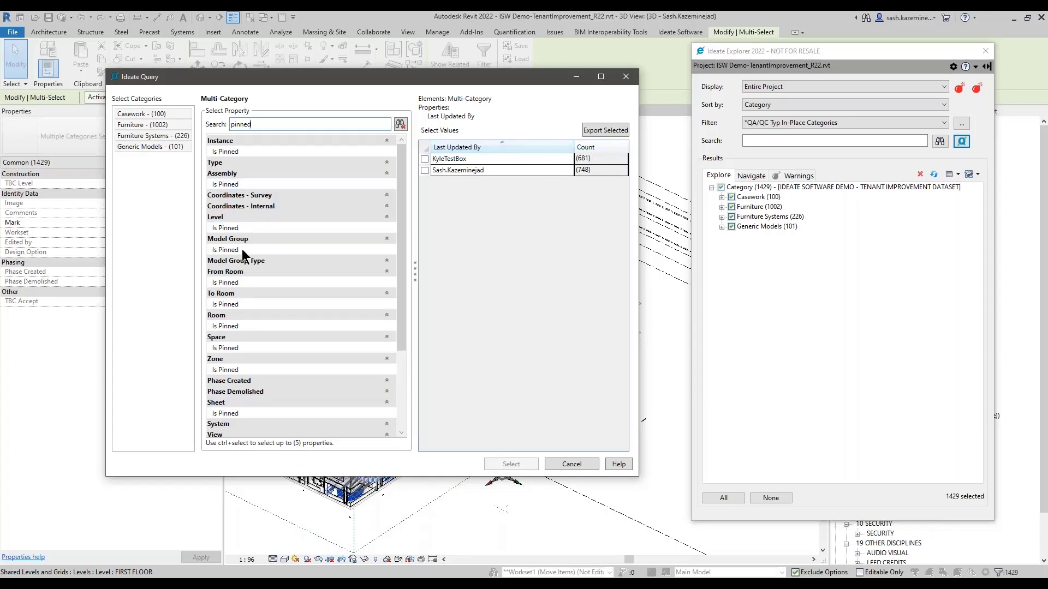
pyautogui.click(232, 153)
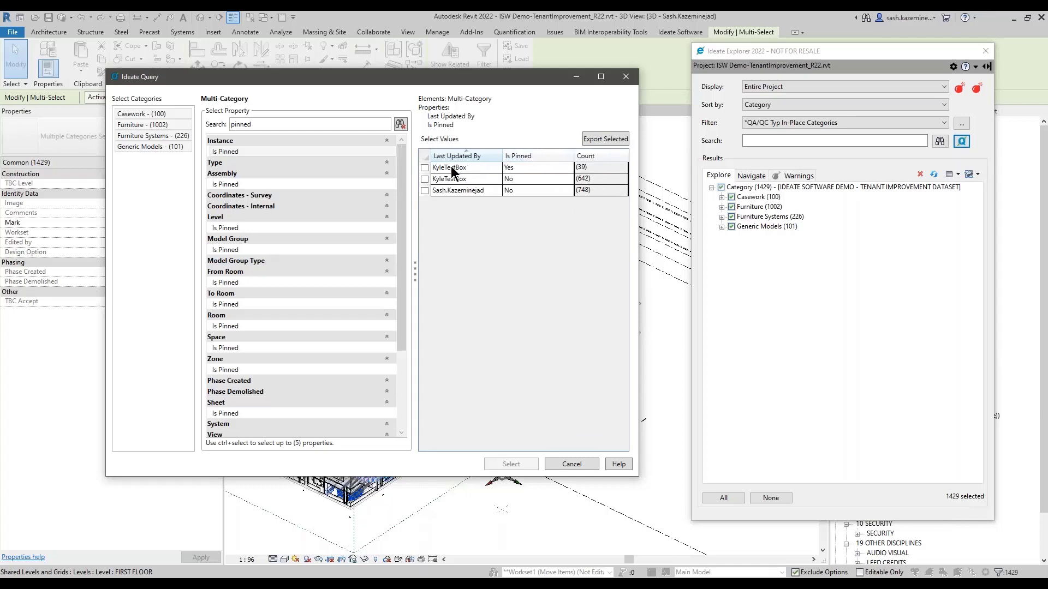
# Search the properties for "place" and add the type property Is In-Place to the query, widening the window to show all value columns
pyautogui.moveTo(263, 125); pyautogui.dragTo(93, 143)
pyautogui.write('place')
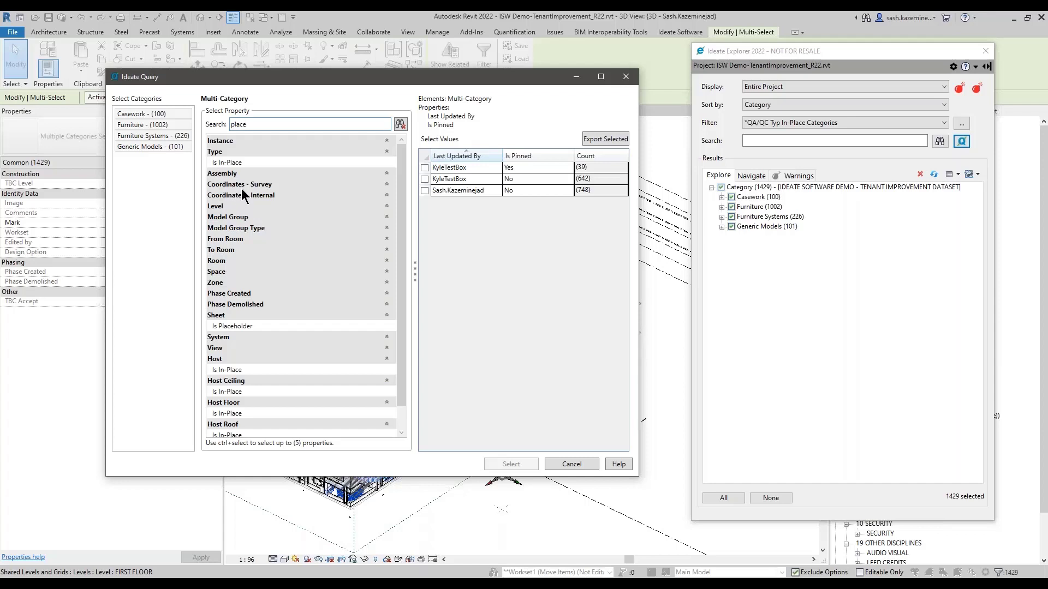
pyautogui.click(215, 157)
pyautogui.click(228, 163)
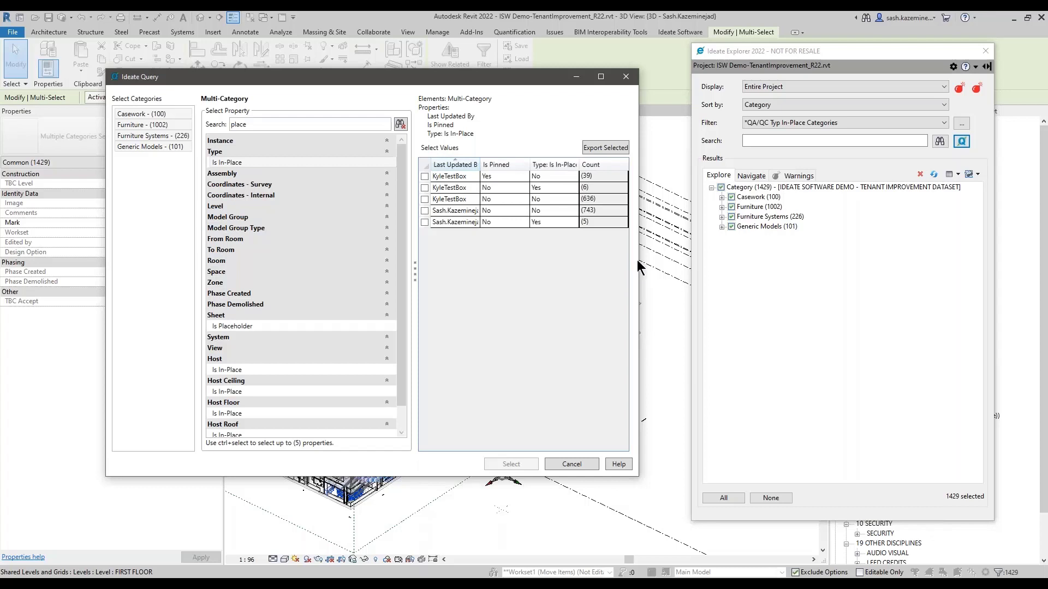
pyautogui.moveTo(637, 259); pyautogui.dragTo(695, 252)
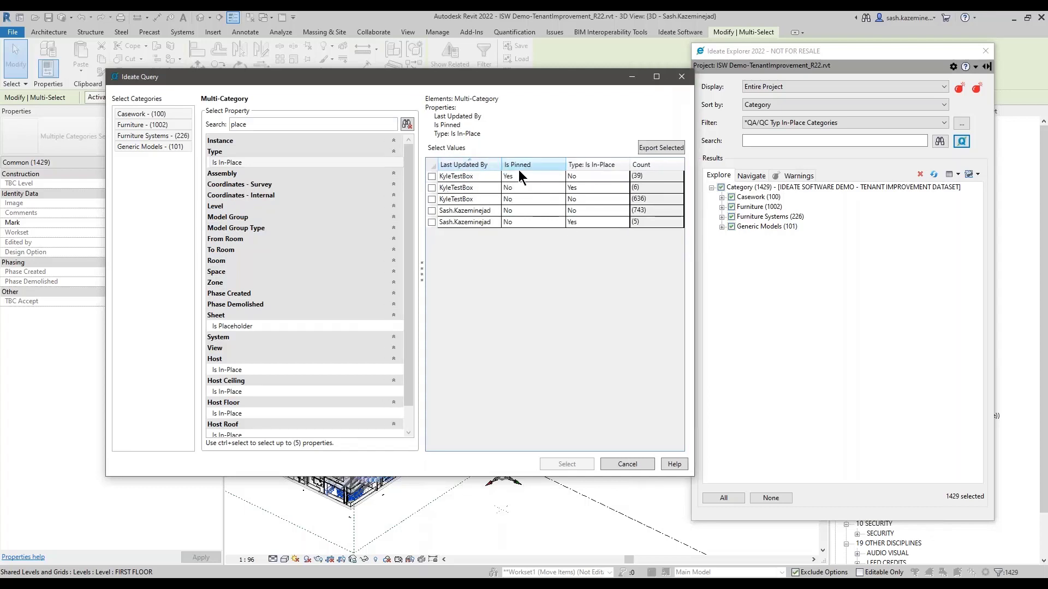
# Sort the query values by Type: Is In-Place and select the elements from both rows whose value is Yes
pyautogui.click(604, 165)
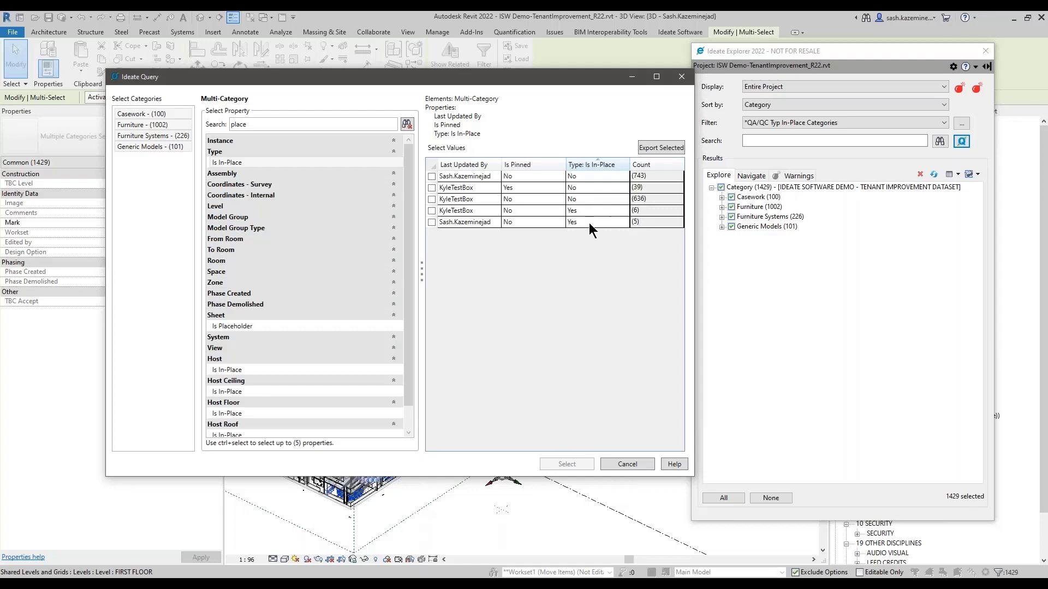
pyautogui.click(432, 210)
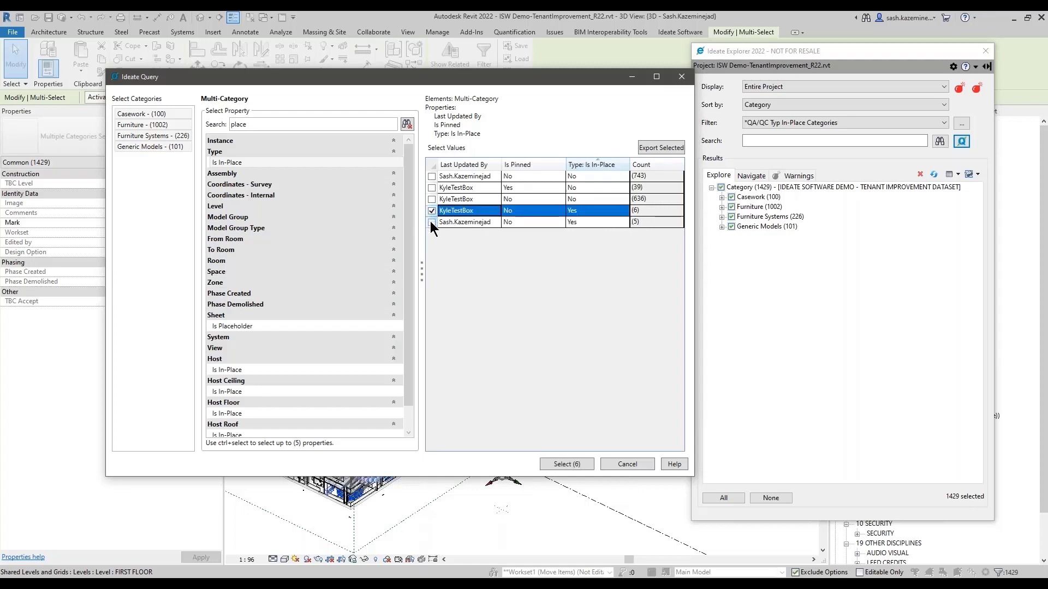
pyautogui.click(432, 222)
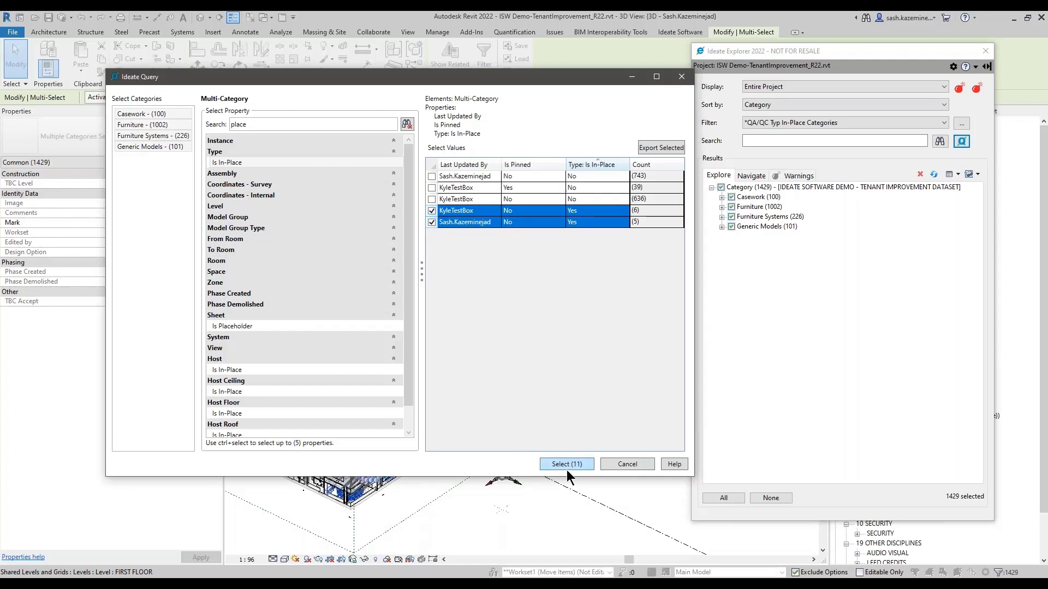
pyautogui.press('ctrl')
pyautogui.press('ctrl')
pyautogui.press('ctrl')
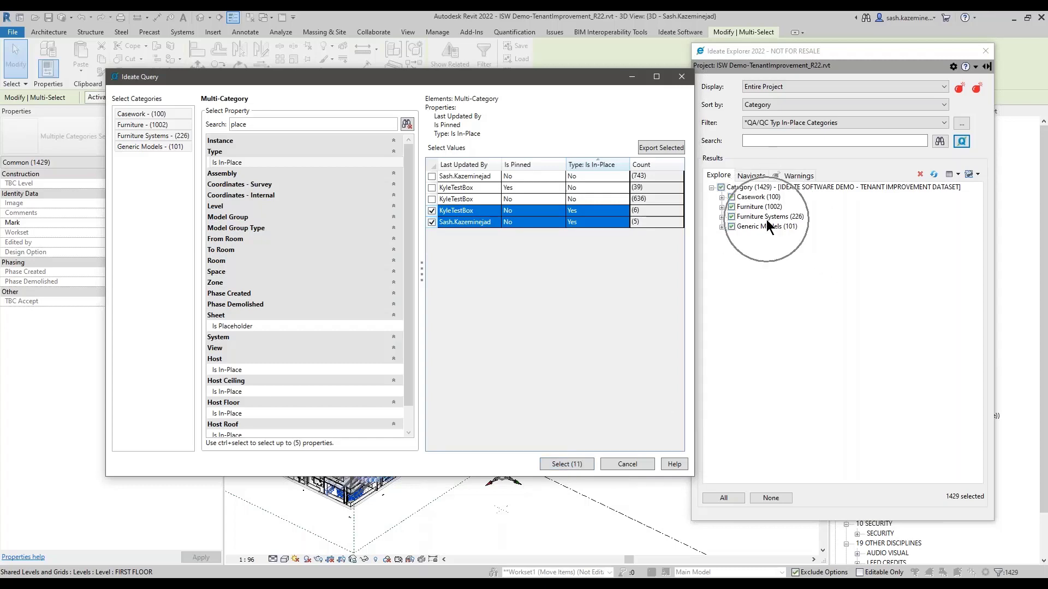
pyautogui.click(574, 464)
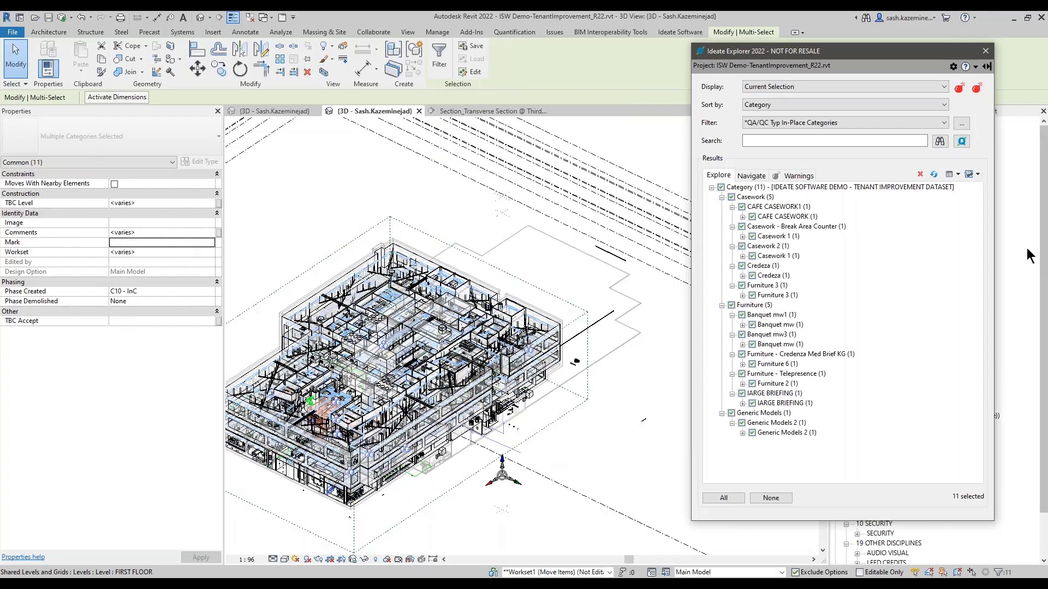
# Isolate the selected in-place elements in the 3D view from Ideate Explorer
pyautogui.click(977, 174)
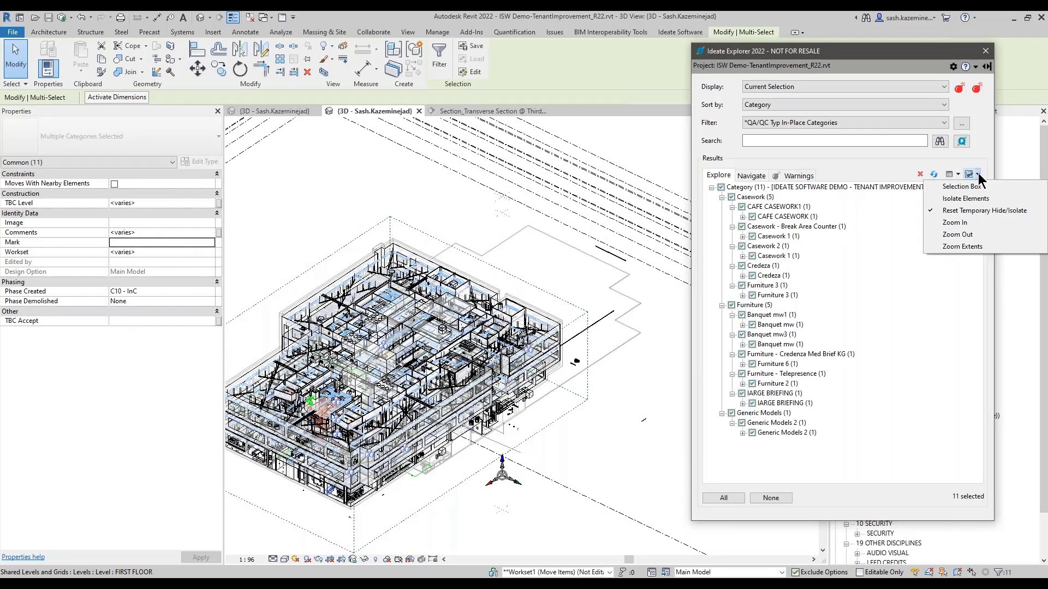
pyautogui.click(975, 199)
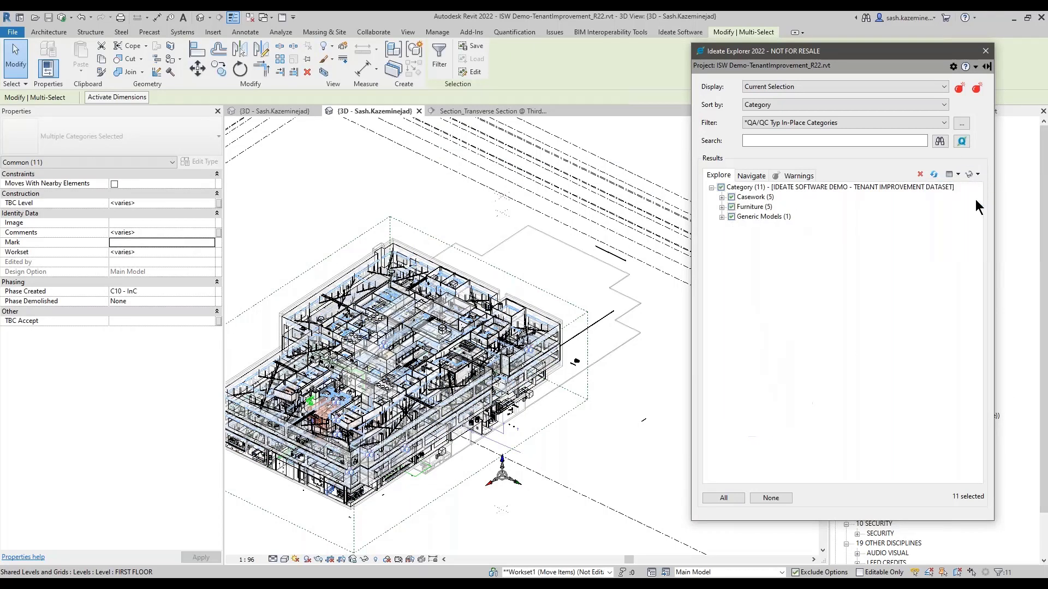
pyautogui.scroll(5, 297, 480)
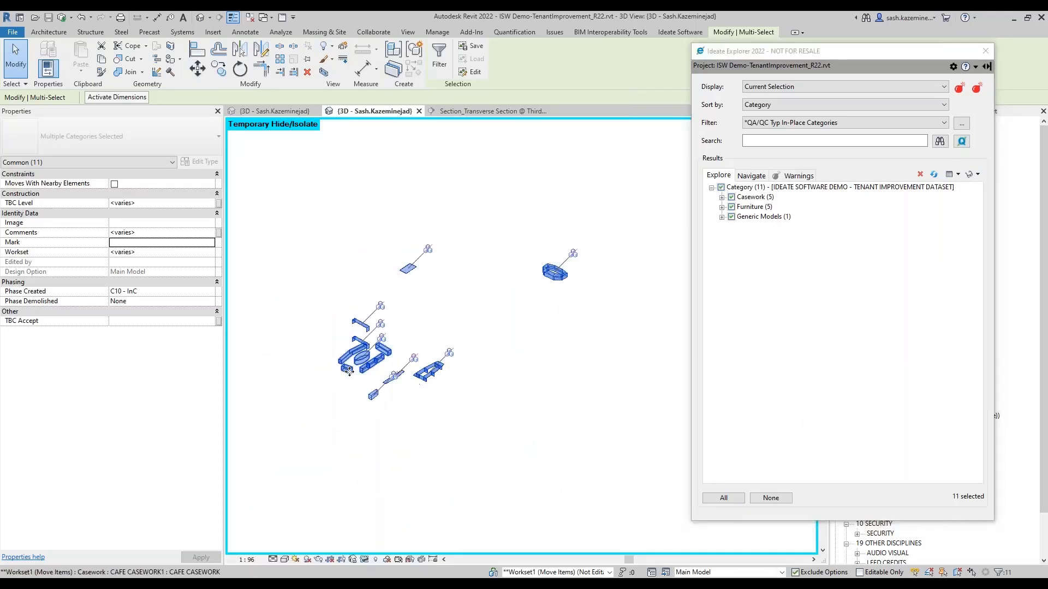
# Examine the isolated in-place casework and furniture elements in the 3D view by selecting several of them and checking their shapes
pyautogui.click(286, 229)
pyautogui.click(360, 208)
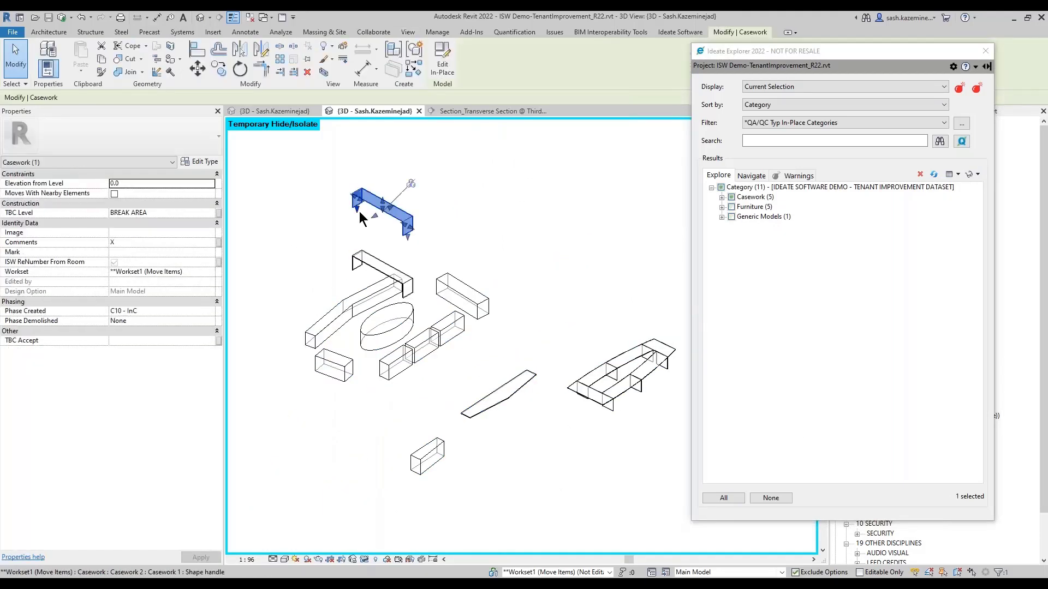
pyautogui.click(359, 269)
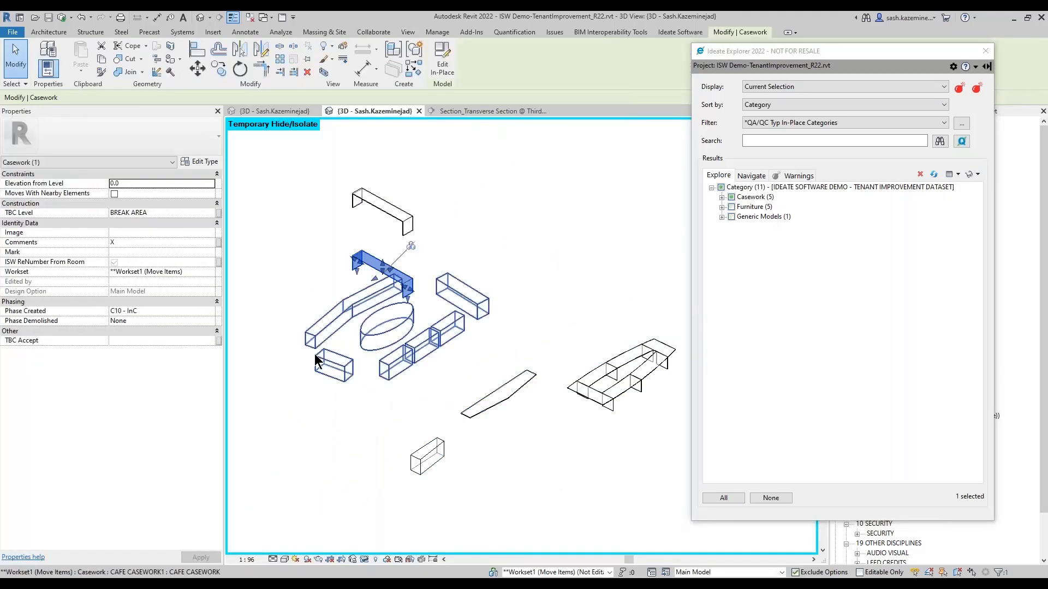
pyautogui.click(367, 369)
pyautogui.click(382, 370)
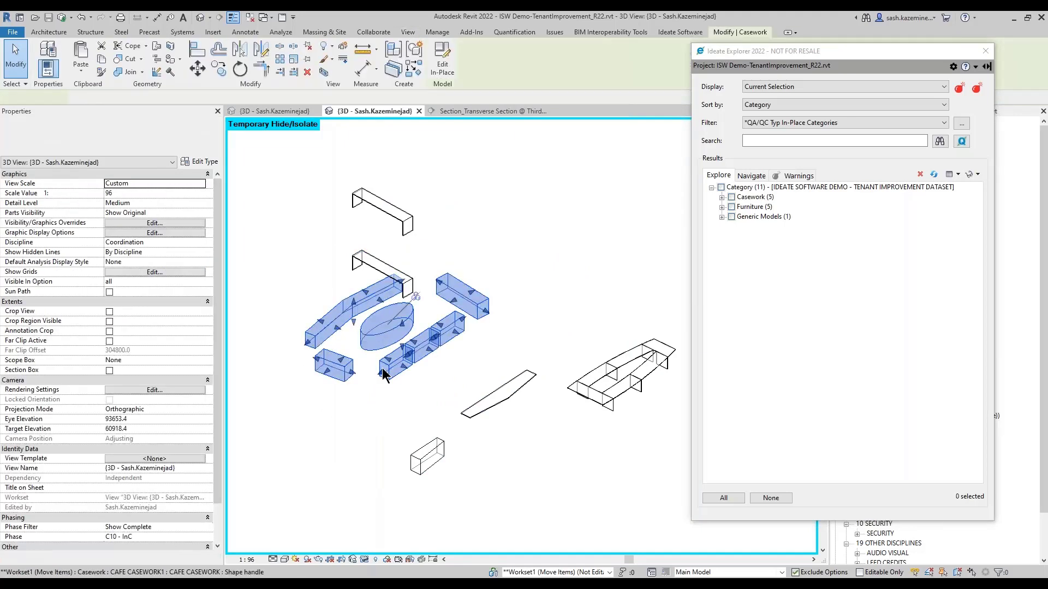
pyautogui.keyDown('shift'); pyautogui.moveTo(375, 404); pyautogui.dragTo(483, 354, button='middle'); pyautogui.keyUp('shift')
pyautogui.scroll(3, 434, 408)
pyautogui.click(462, 361)
pyautogui.scroll(3, 577, 223)
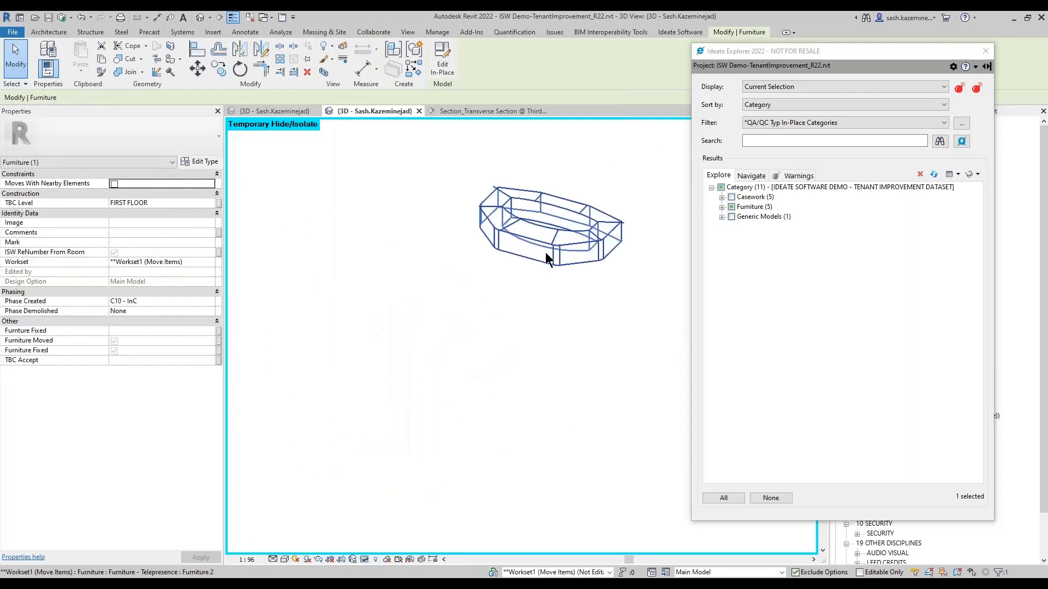
pyautogui.scroll(-1, 521, 285)
pyautogui.scroll(-3, 520, 287)
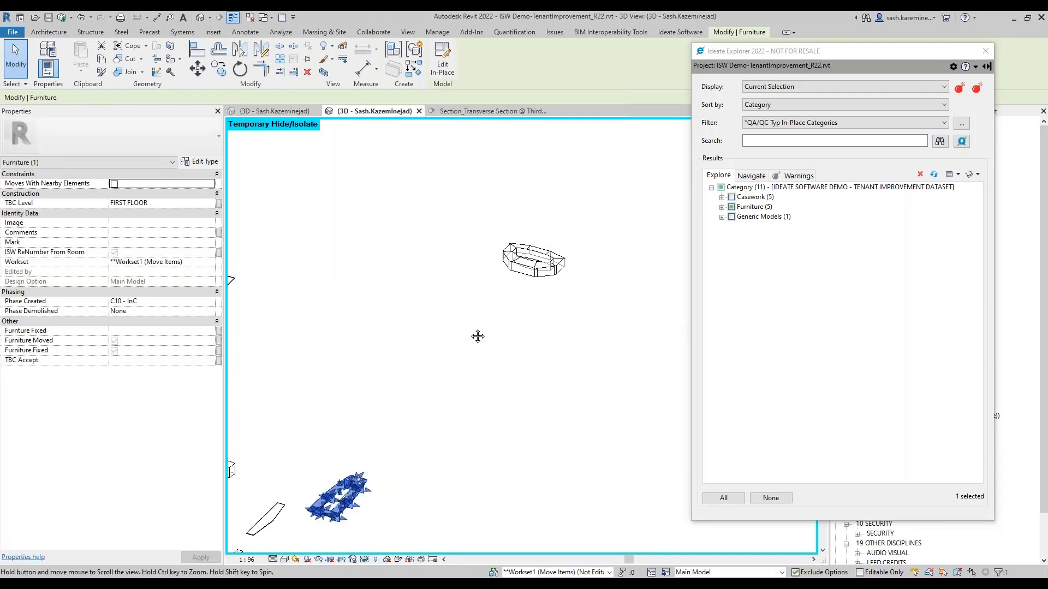
pyautogui.moveTo(477, 337); pyautogui.dragTo(693, 295, button='middle')
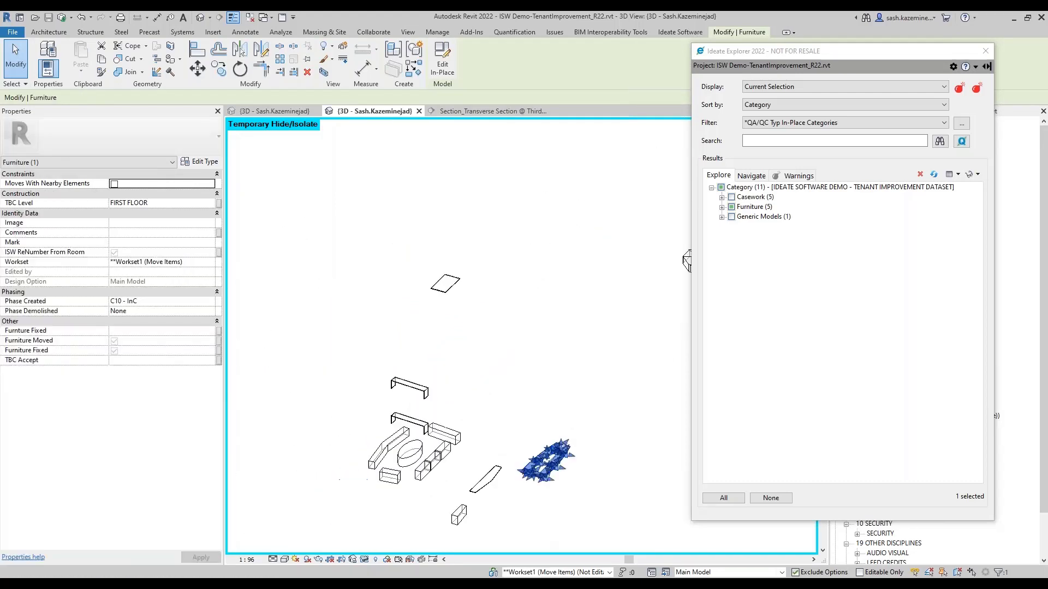
# Reset the temporary hide/isolate and switch to the 3D view of the ISW Demo-MEP_R22 project
pyautogui.click(363, 560)
pyautogui.click(377, 546)
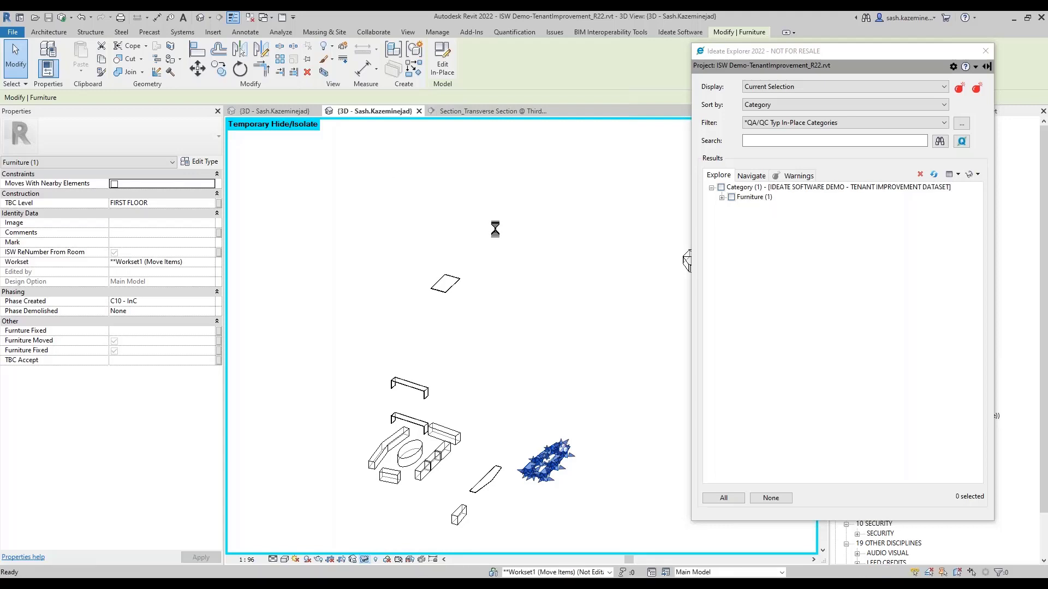
pyautogui.click(261, 113)
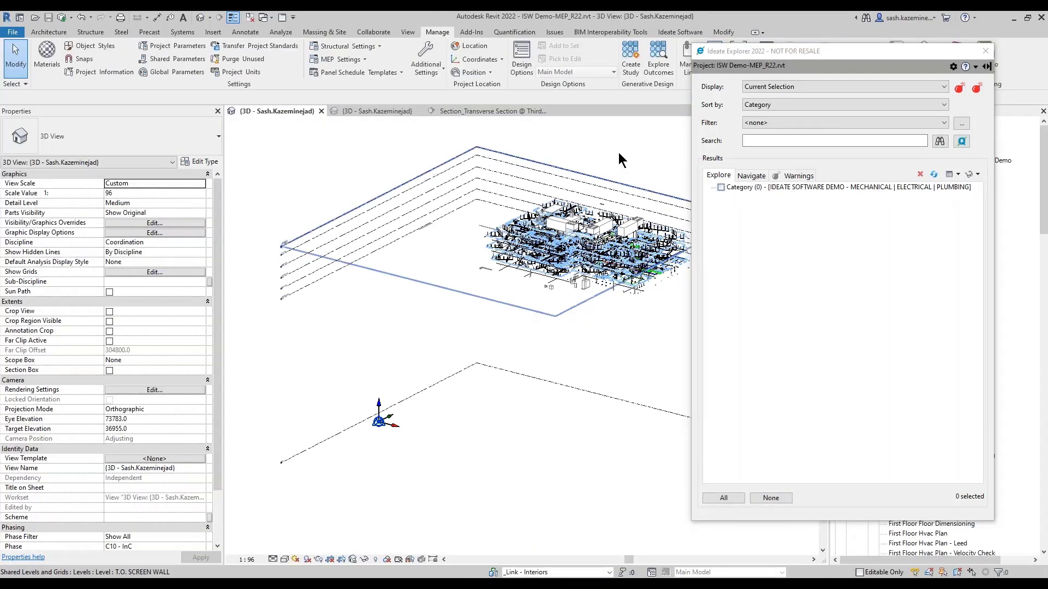
# Display the entire MEP project in Ideate Explorer and look through its category list down to Mechanical Equipment
pyautogui.click(790, 88)
pyautogui.click(790, 98)
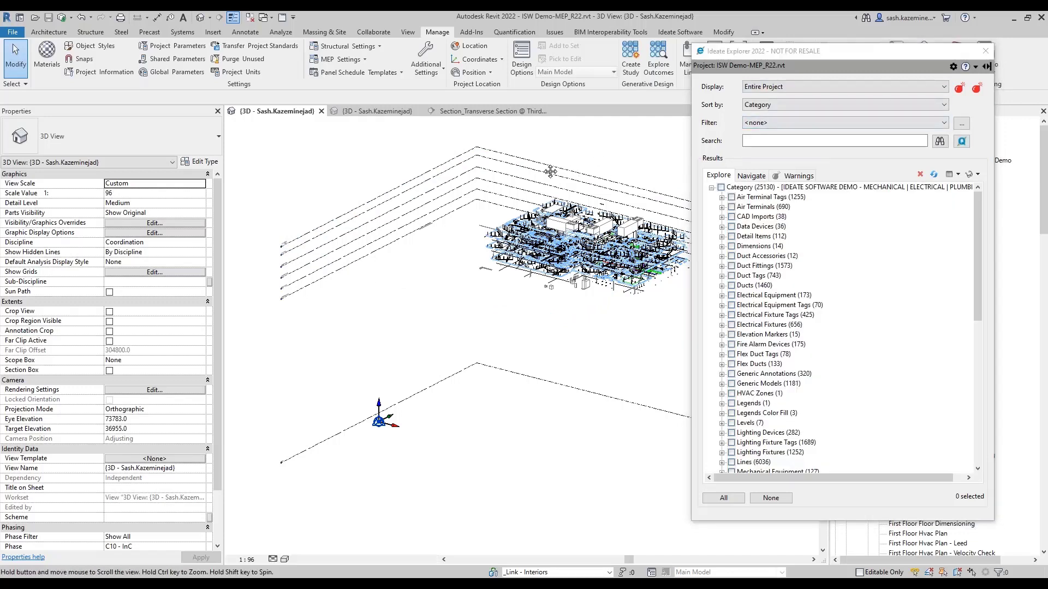
pyautogui.moveTo(639, 193); pyautogui.dragTo(571, 208, button='middle')
pyautogui.keyDown('shift'); pyautogui.moveTo(556, 309); pyautogui.dragTo(637, 257, button='middle'); pyautogui.keyUp('shift')
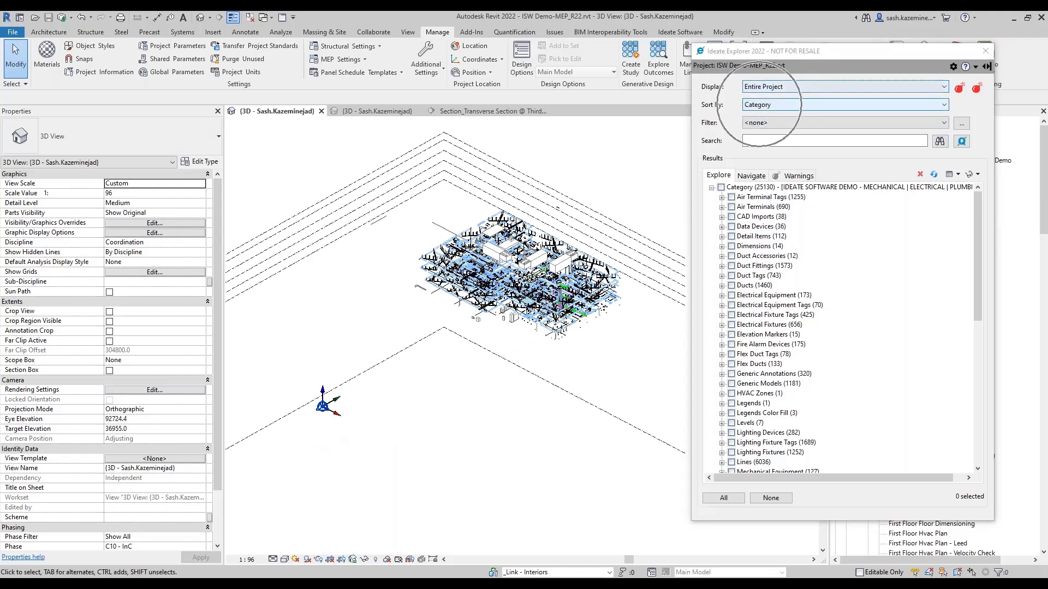
pyautogui.scroll(-3, 818, 414)
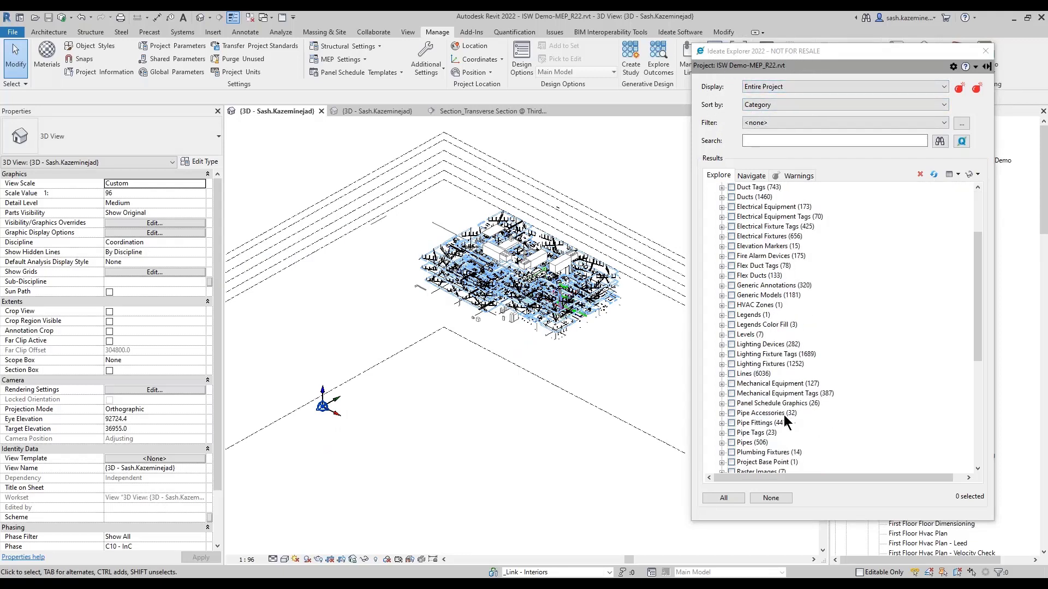
# Select all Mechanical Equipment elements and open Ideate Query for them, moving its window clear of the Explorer
pyautogui.click(731, 385)
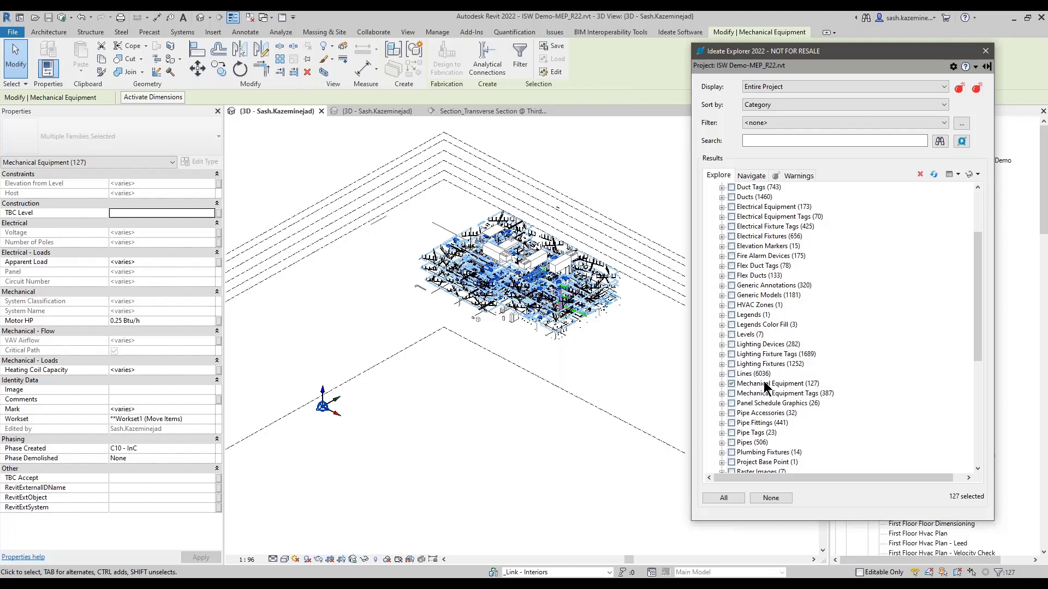
pyautogui.press('ctrl')
pyautogui.click(961, 141)
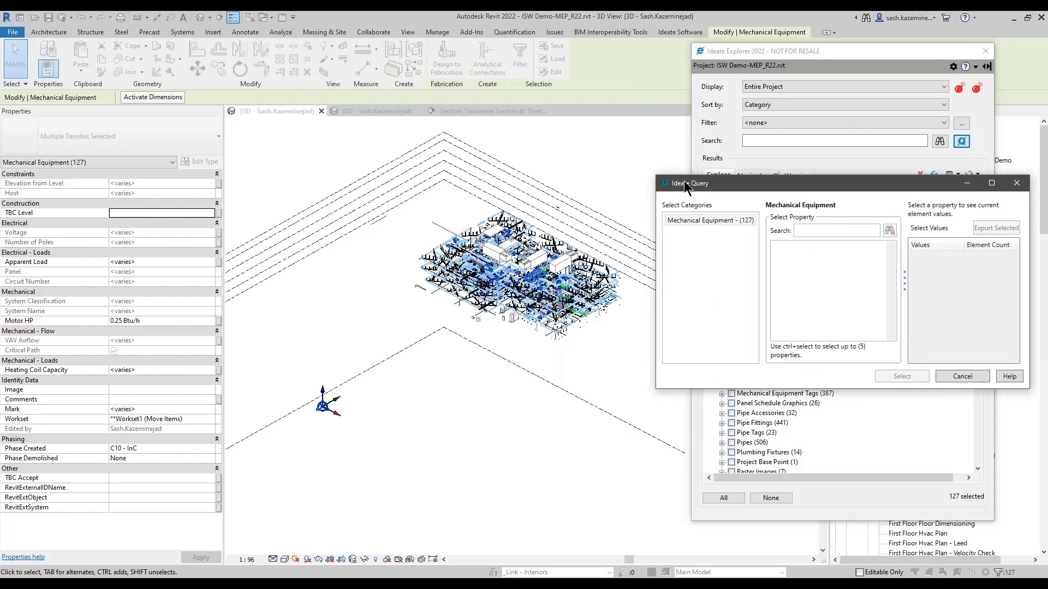
pyautogui.moveTo(685, 186); pyautogui.dragTo(300, 151)
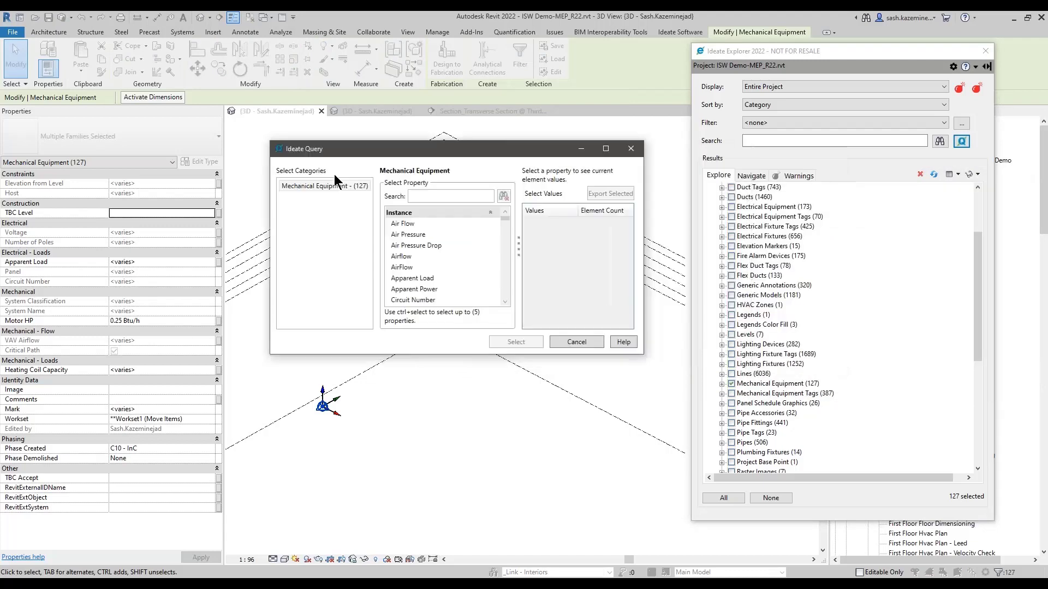
# Search the properties for "flip", query Is Facing Flipped, and select the mechanical equipment whose value is Yes
pyautogui.click(455, 195)
pyautogui.write('flip')
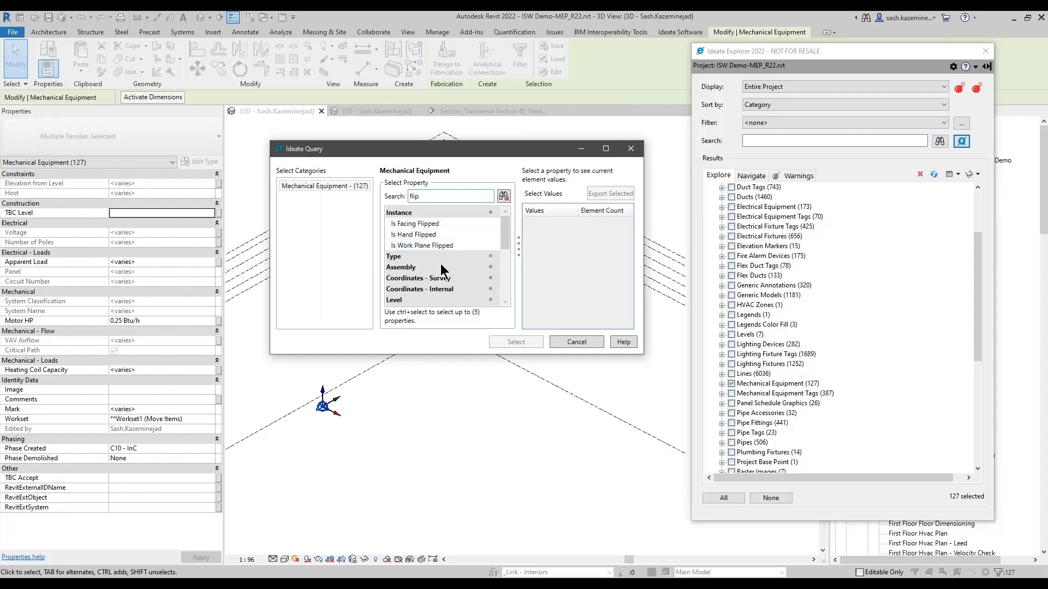
pyautogui.click(430, 225)
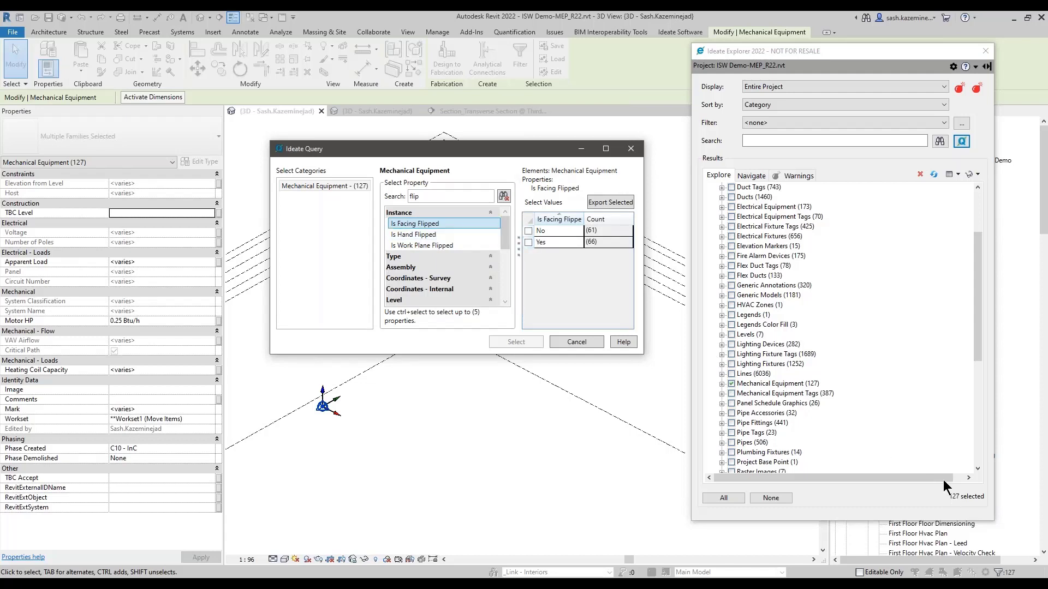
pyautogui.click(529, 242)
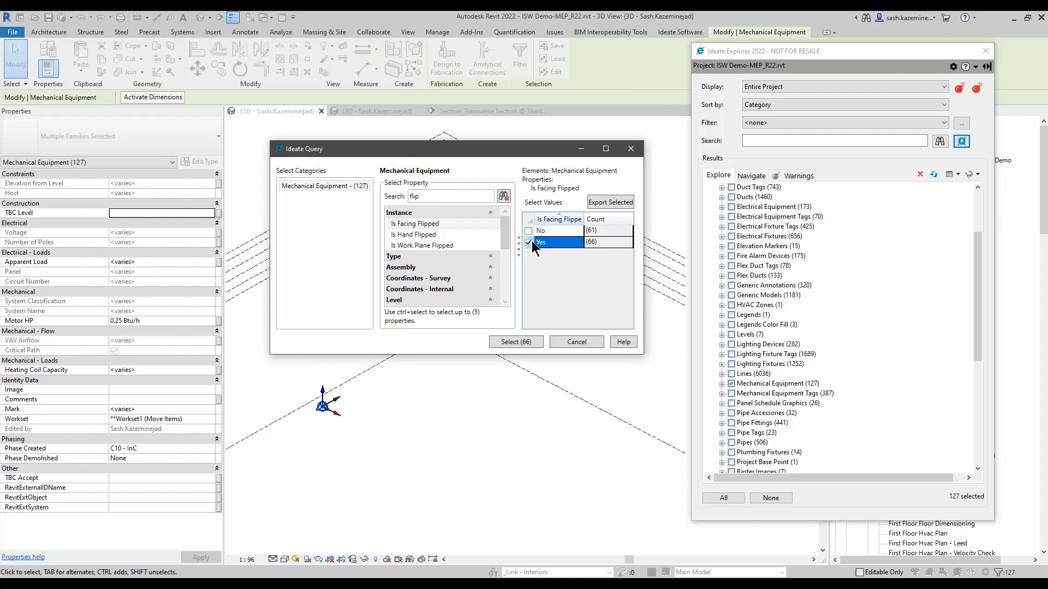
pyautogui.click(530, 345)
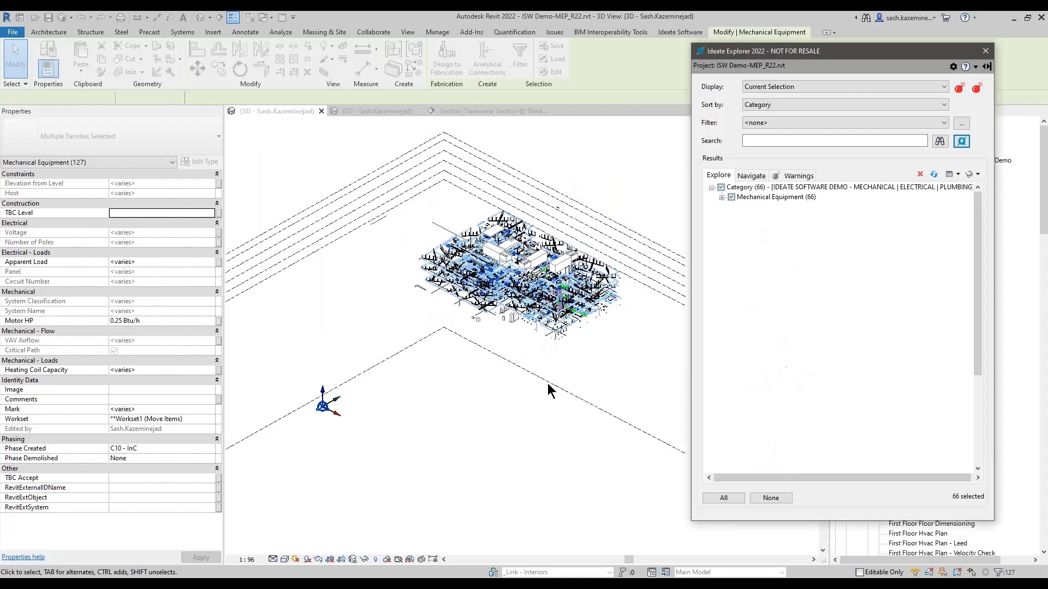
# Isolate the selected facing-flipped mechanical equipment in the 3D view
pyautogui.click(977, 175)
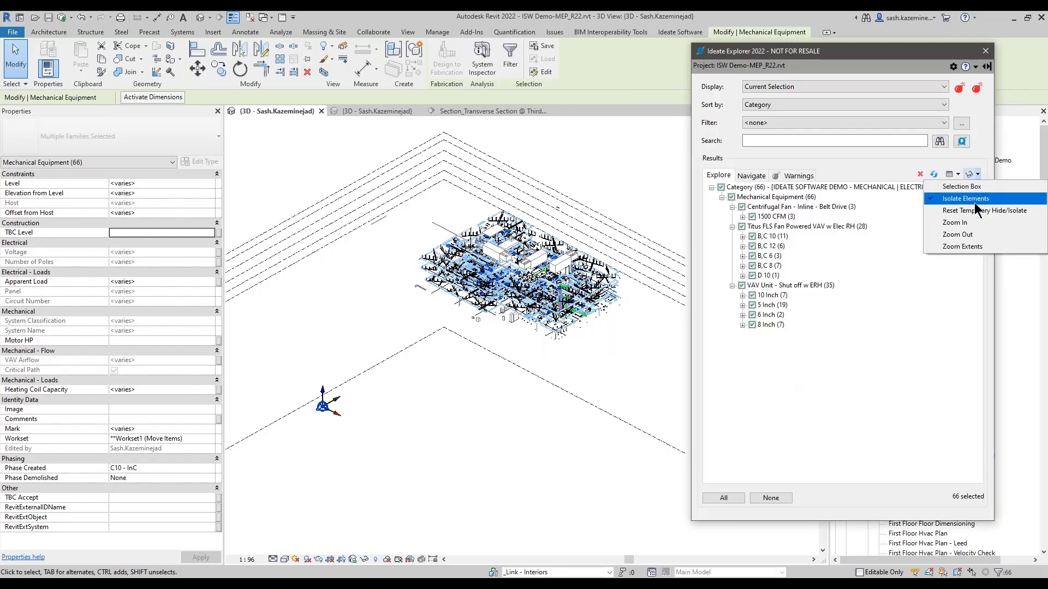
pyautogui.click(975, 201)
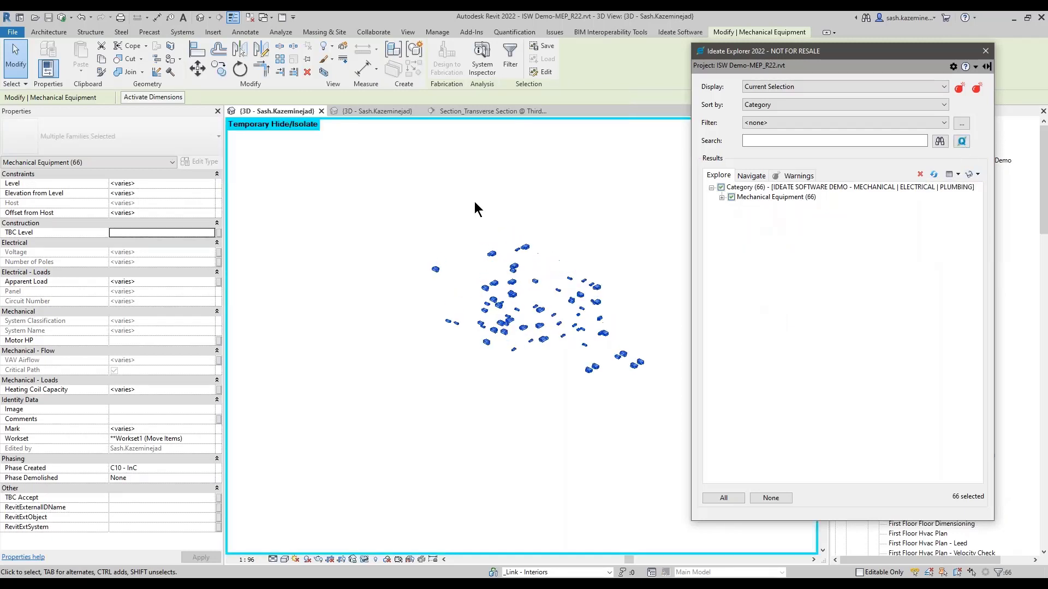
pyautogui.scroll(3, 509, 246)
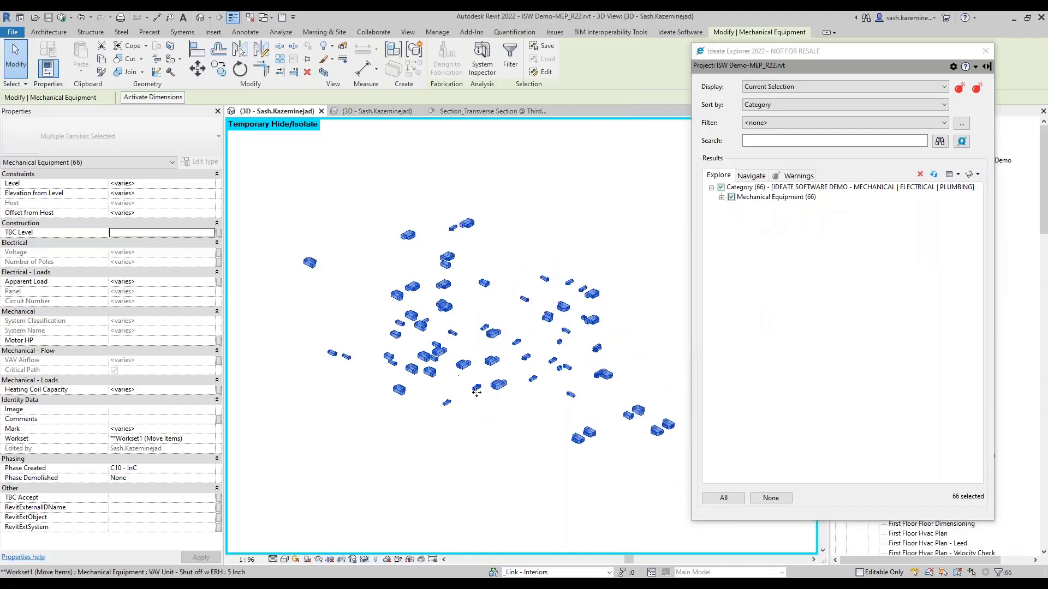
pyautogui.scroll(5, 477, 391)
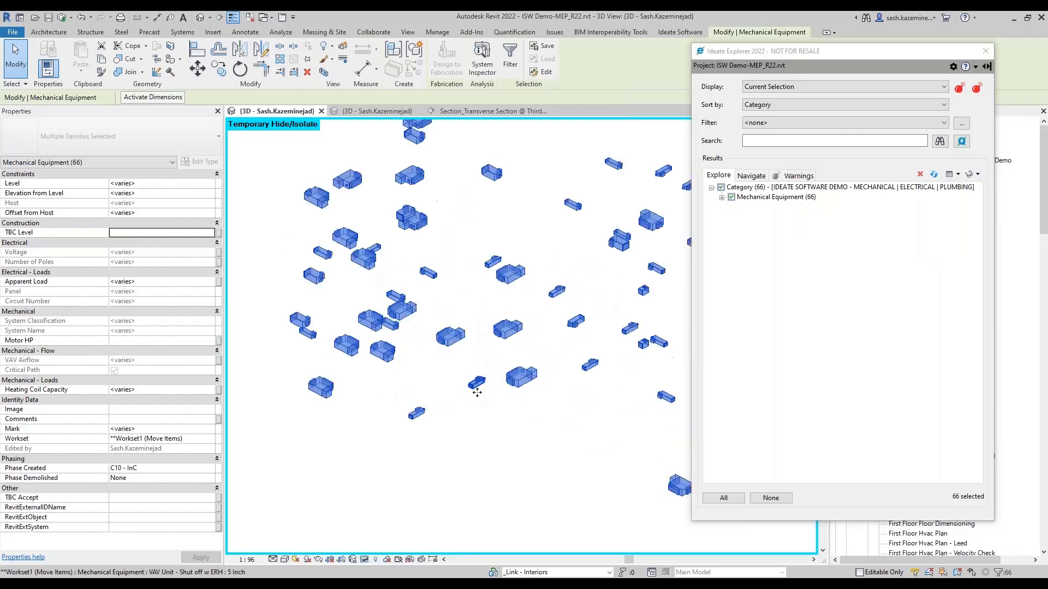
# Inspect the Titus FLS Fan Powered VAV w Elec RH D 10 unit up close, then clear the selection
pyautogui.click(526, 386)
pyautogui.scroll(2, 533, 375)
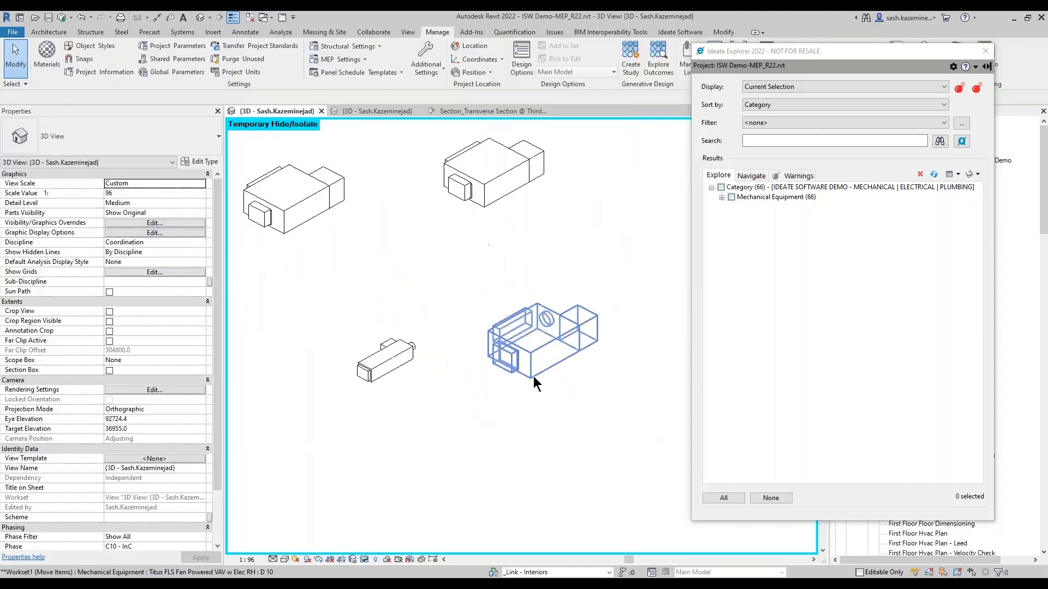
pyautogui.click(533, 375)
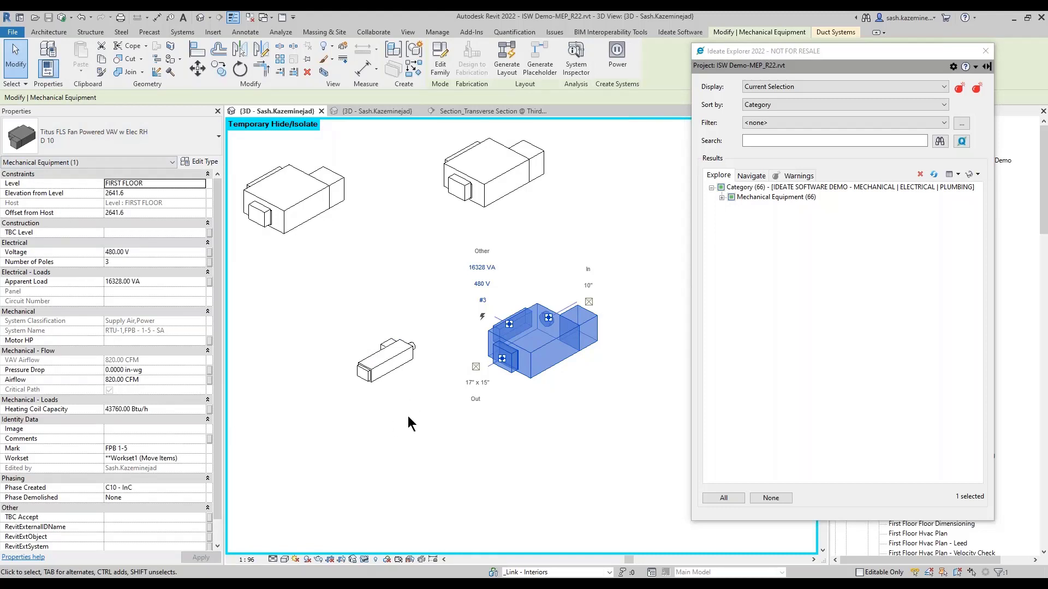
pyautogui.scroll(-4, 410, 433)
pyautogui.scroll(-2, 442, 453)
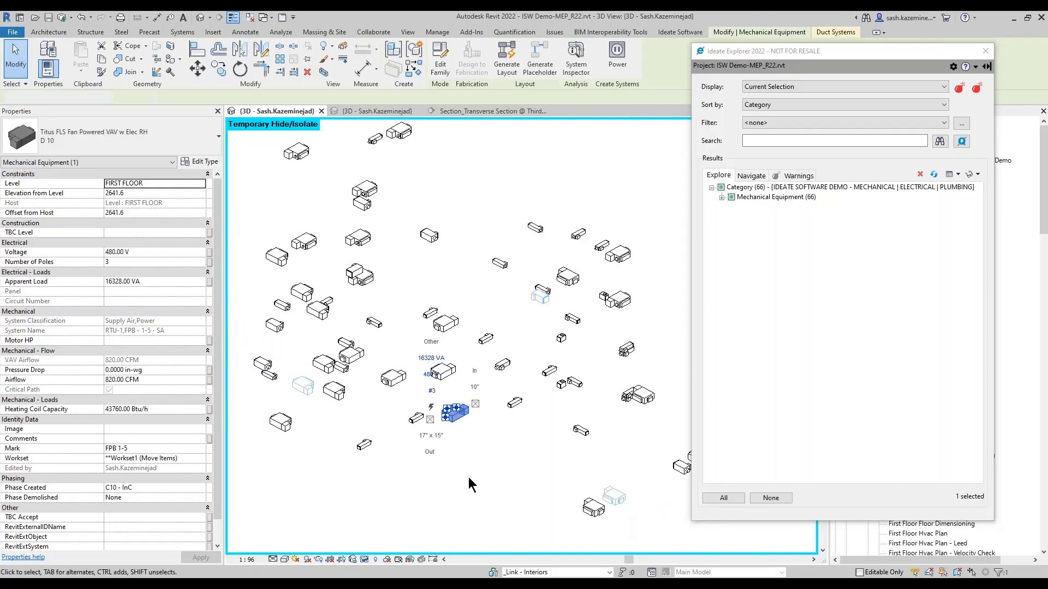
pyautogui.click(468, 476)
pyautogui.moveTo(468, 477); pyautogui.dragTo(494, 431, button='middle')
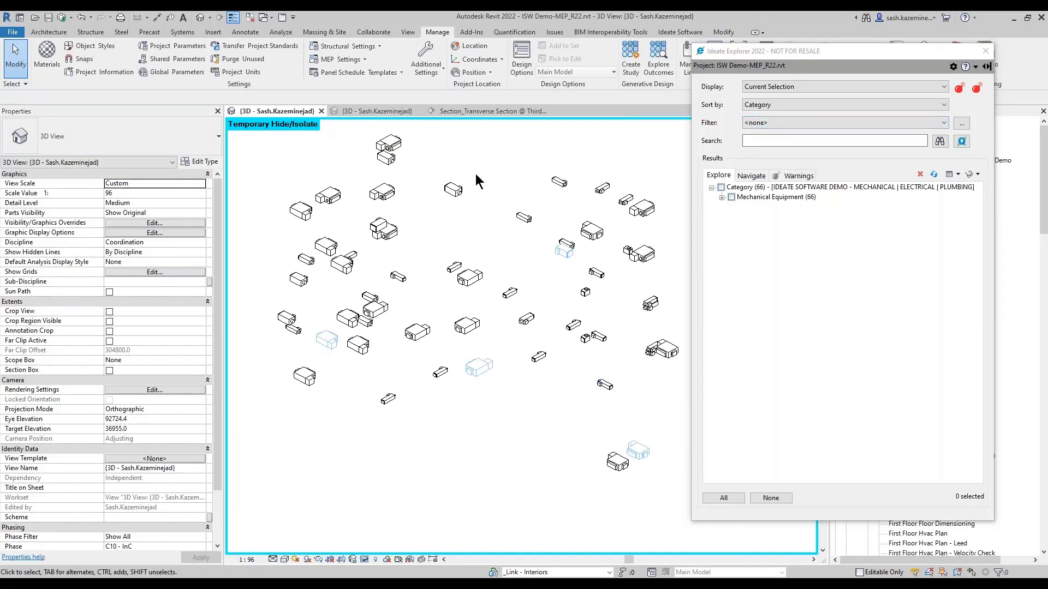
# Switch to the 3D view of the ISW Demo-TenantImprovement_R22 project and display the entire project in Ideate Explorer
pyautogui.click(977, 175)
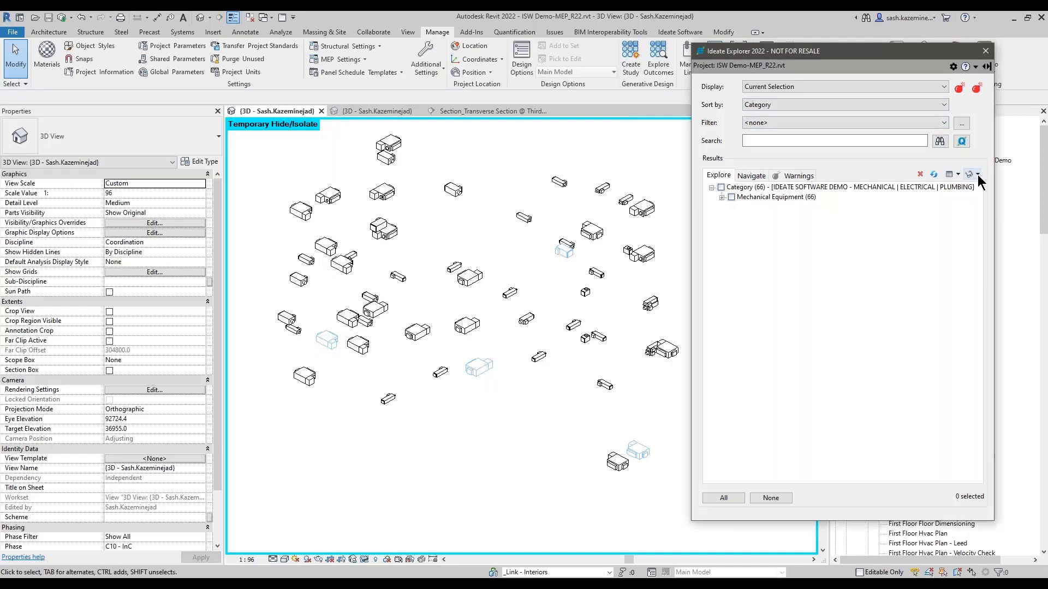
pyautogui.click(377, 111)
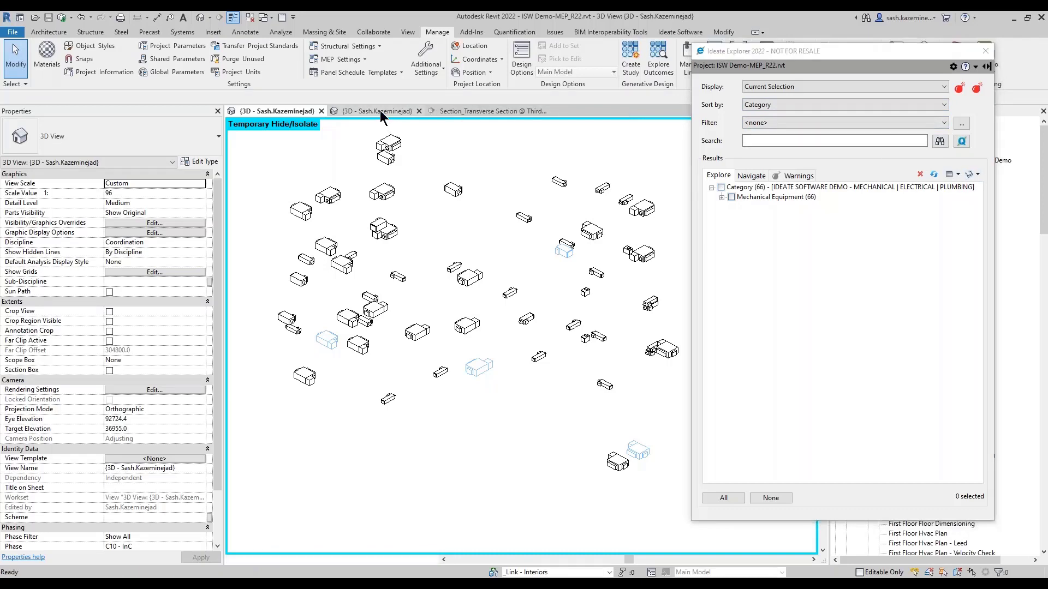
pyautogui.scroll(-5, 379, 467)
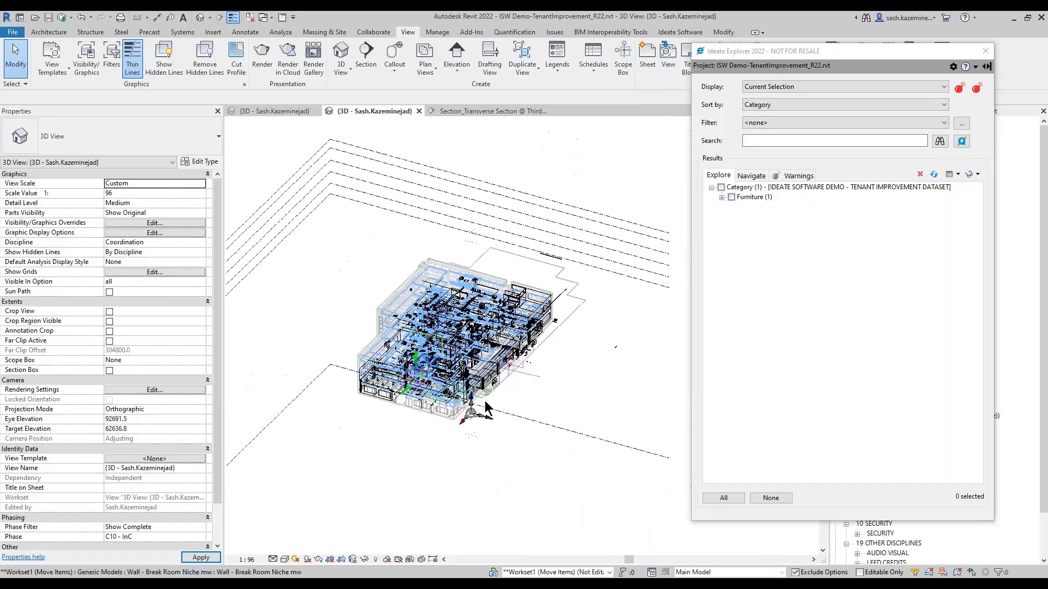
pyautogui.keyDown('shift'); pyautogui.moveTo(484, 400); pyautogui.dragTo(481, 415, button='middle'); pyautogui.keyUp('shift')
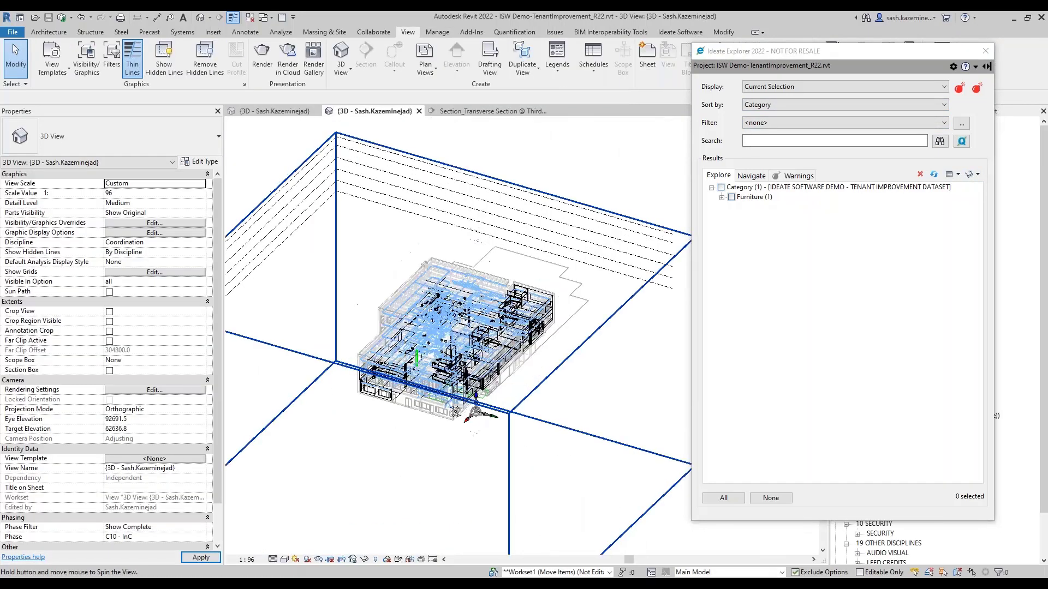
pyautogui.click(781, 87)
pyautogui.click(762, 106)
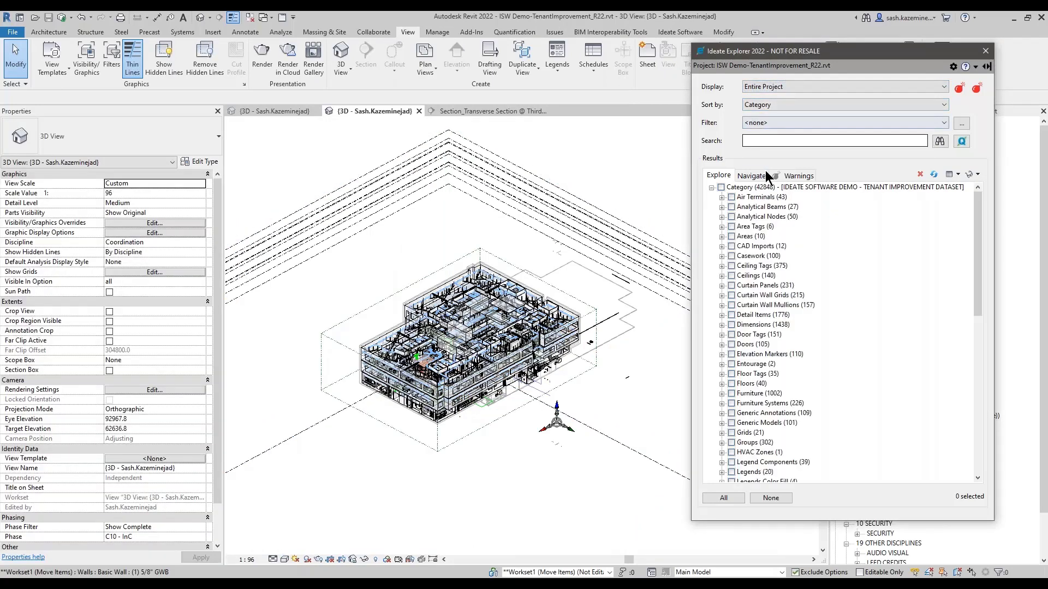
# List the project's warnings by type and expand the identical instances warning down to its first element pair
pyautogui.click(791, 172)
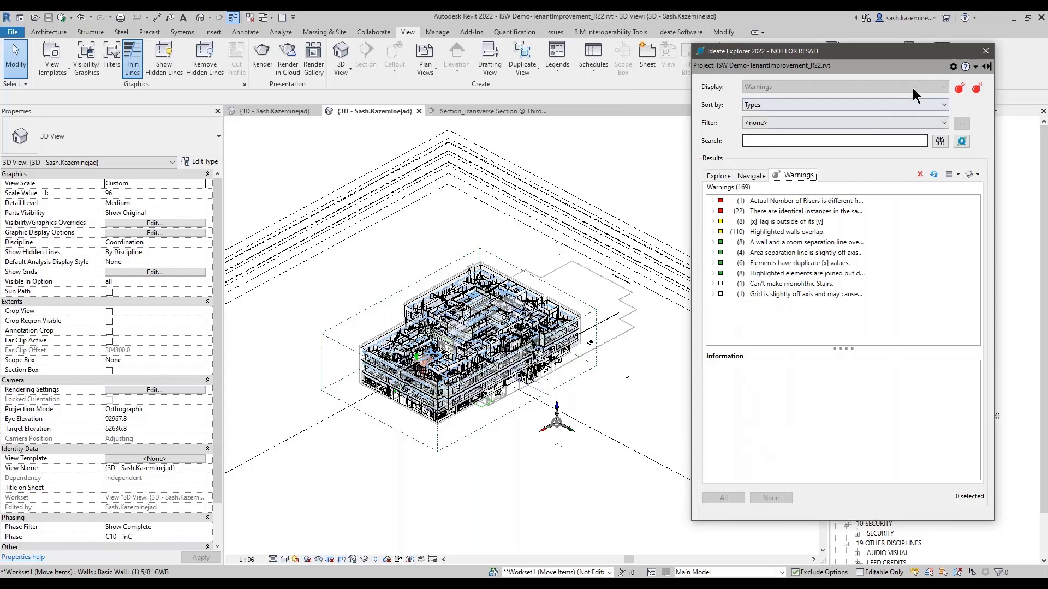
pyautogui.press('ctrl')
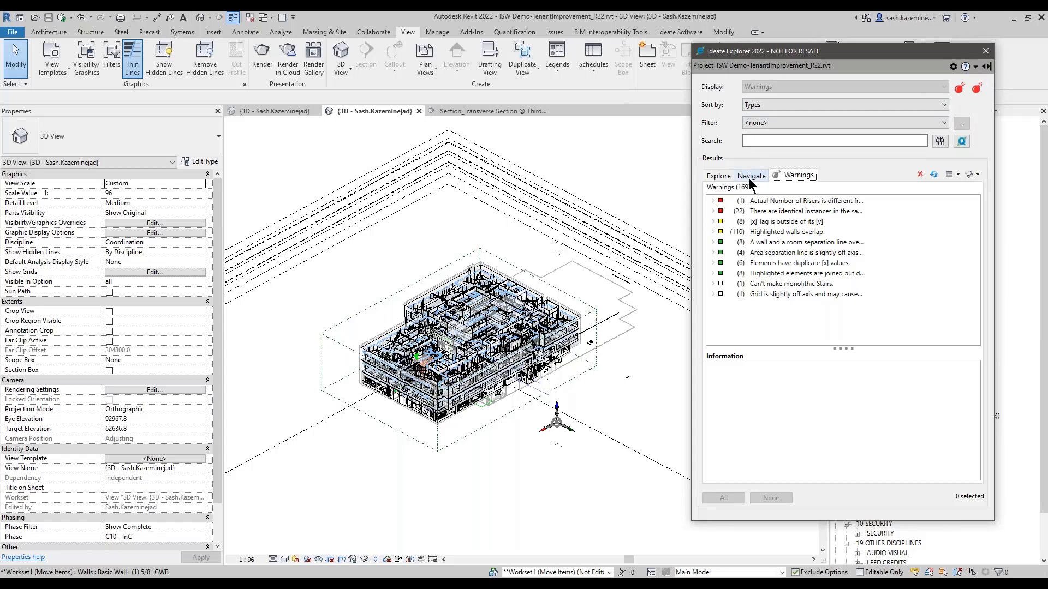
pyautogui.click(767, 211)
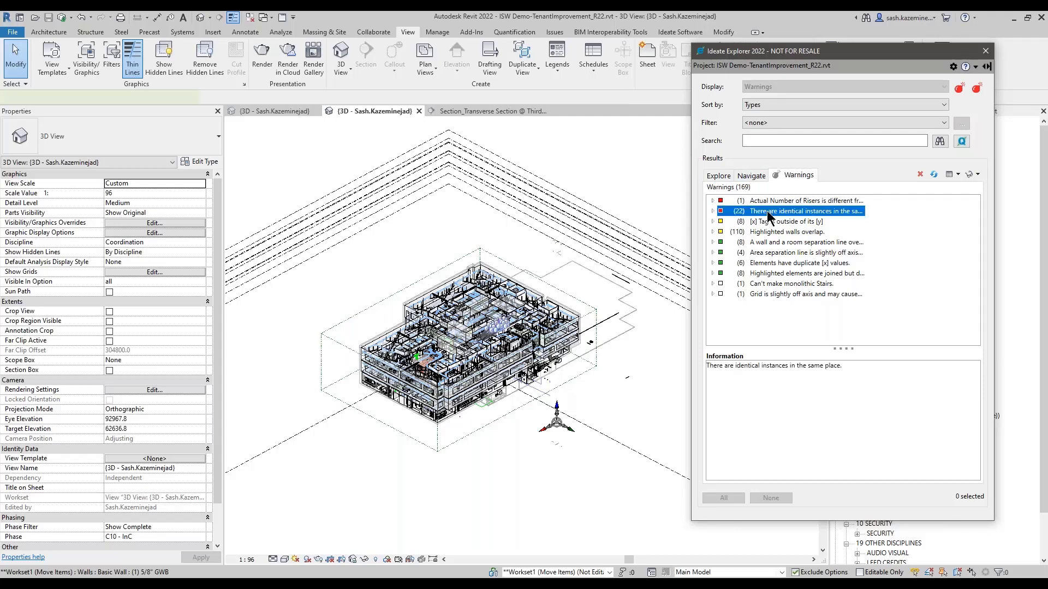
pyautogui.click(712, 211)
pyautogui.click(722, 221)
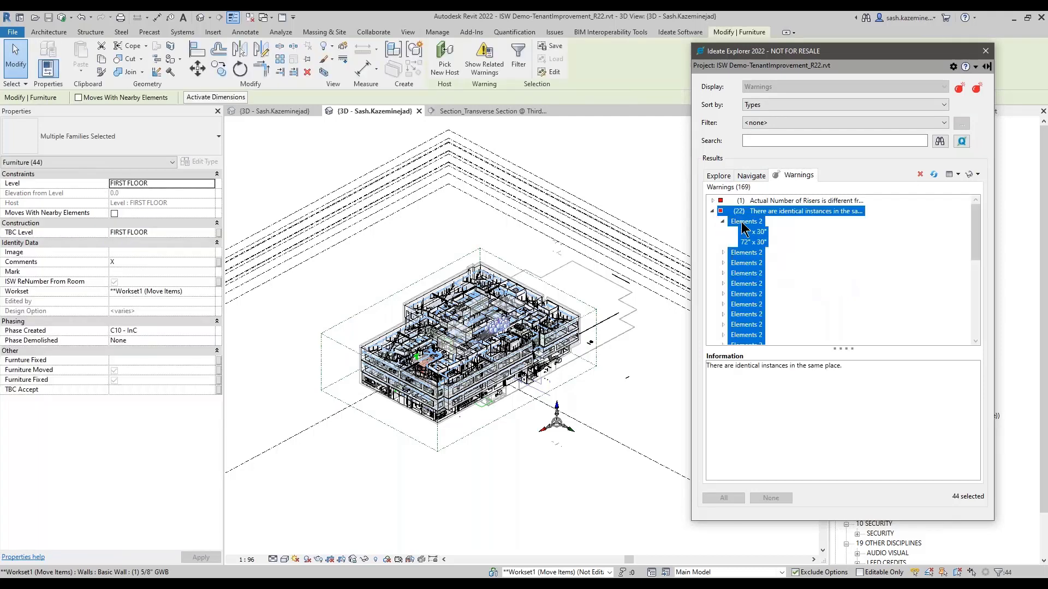
# Frame the first pair of duplicate 72" x 30" tables with a Selection Box and select the pair's second table
pyautogui.click(745, 221)
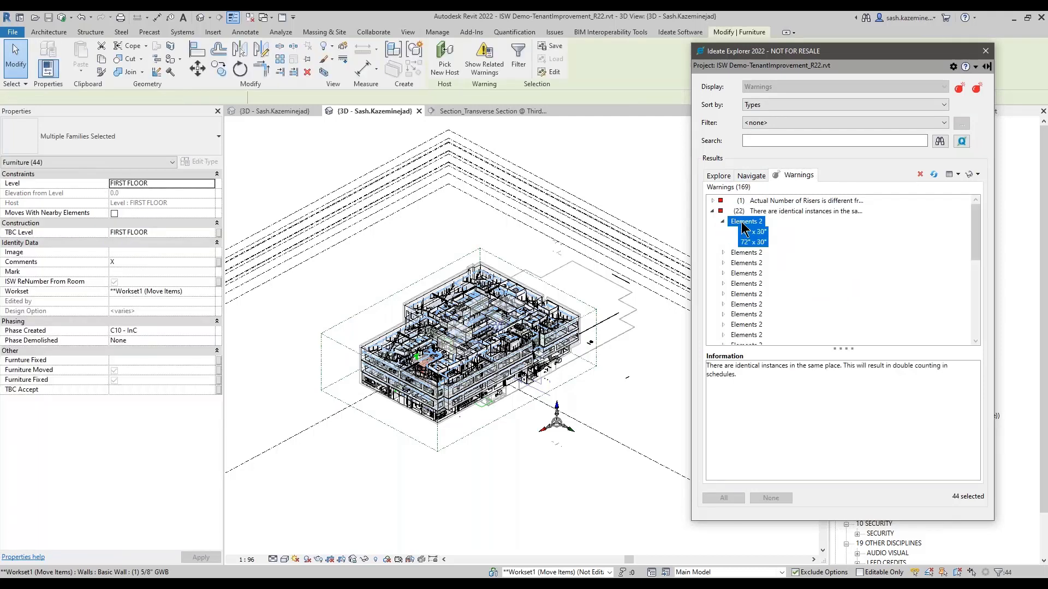
pyautogui.click(978, 174)
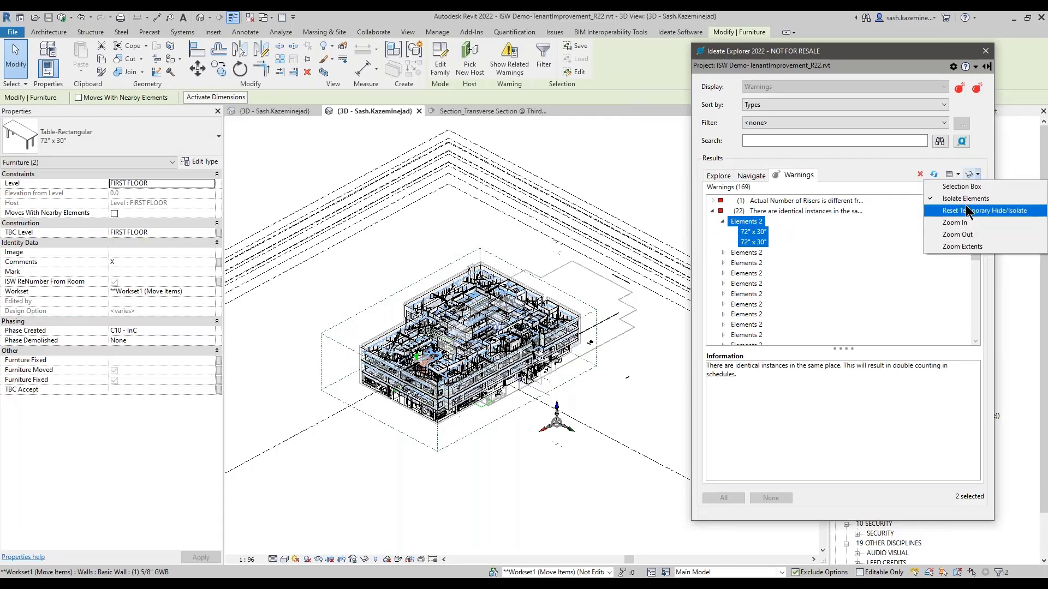
pyautogui.click(965, 188)
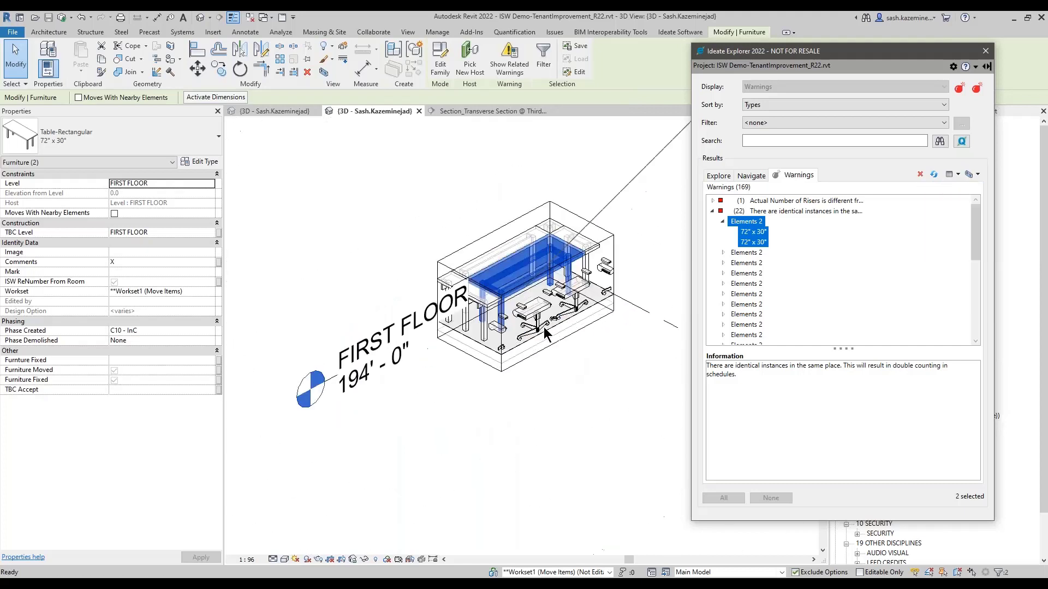
pyautogui.click(749, 242)
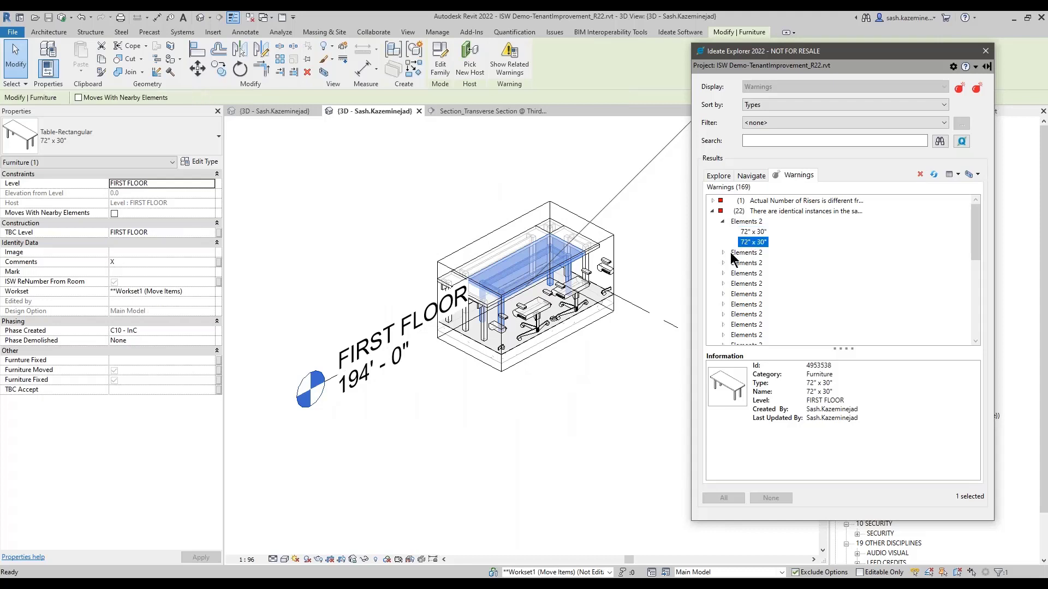
# Expand and select the second pair of duplicate 72" x 30" tables and apply a Selection Box around them
pyautogui.click(723, 253)
pyautogui.click(744, 253)
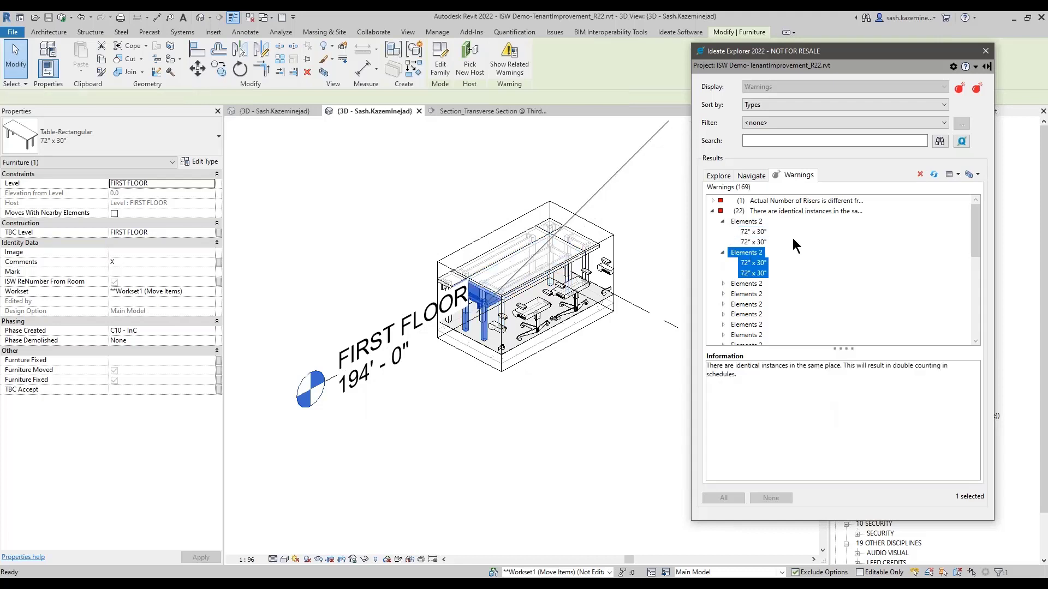
pyautogui.click(978, 174)
pyautogui.click(977, 186)
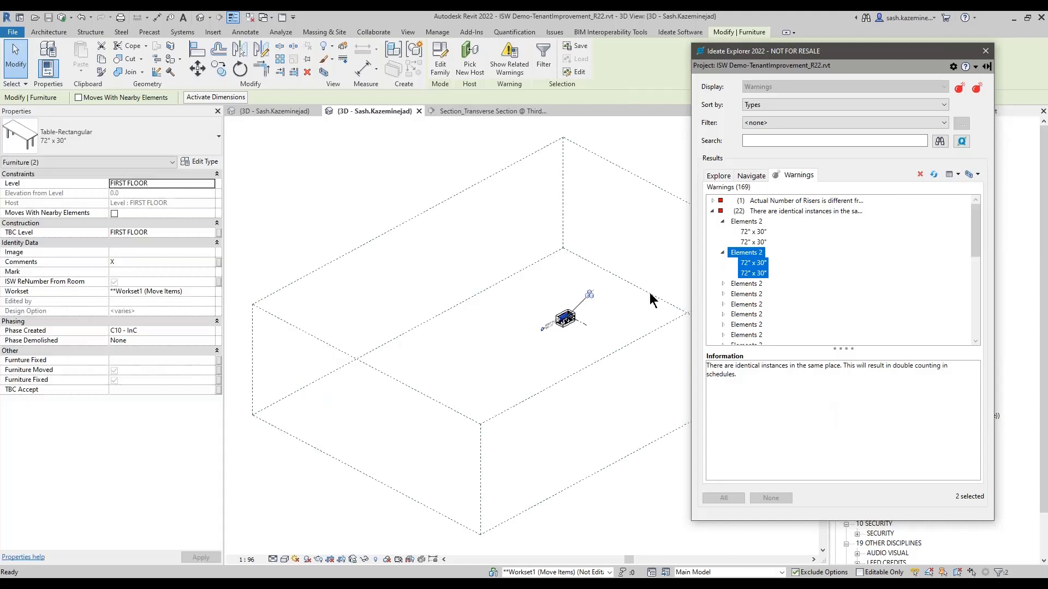
# Expand the next three duplicate pairs, select the pair of chairs, and apply a Selection Box around them
pyautogui.click(723, 284)
pyautogui.scroll(-2, 715, 314)
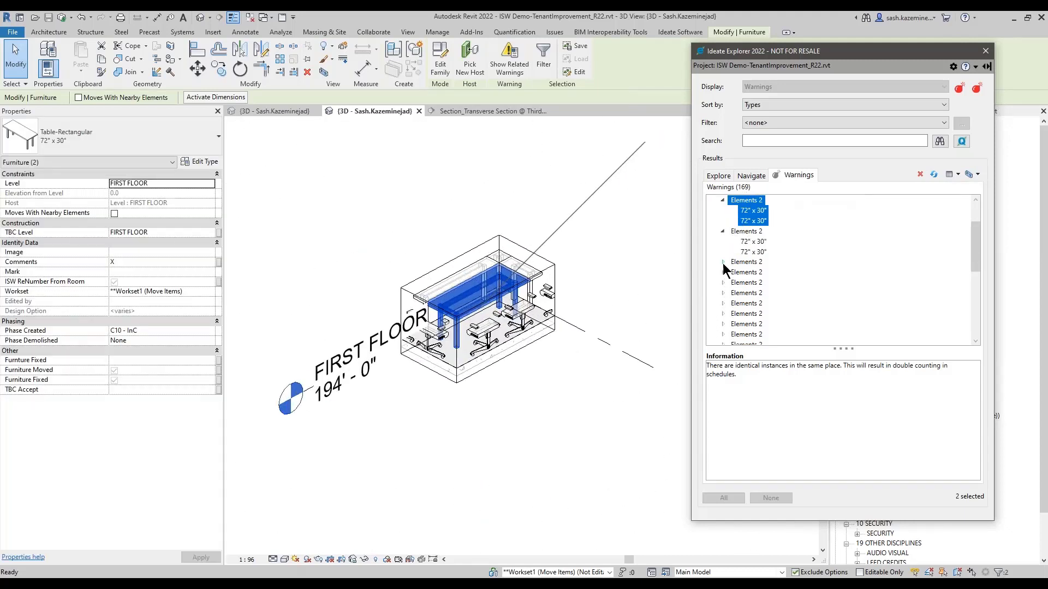
pyautogui.click(723, 262)
pyautogui.click(722, 293)
pyautogui.click(735, 293)
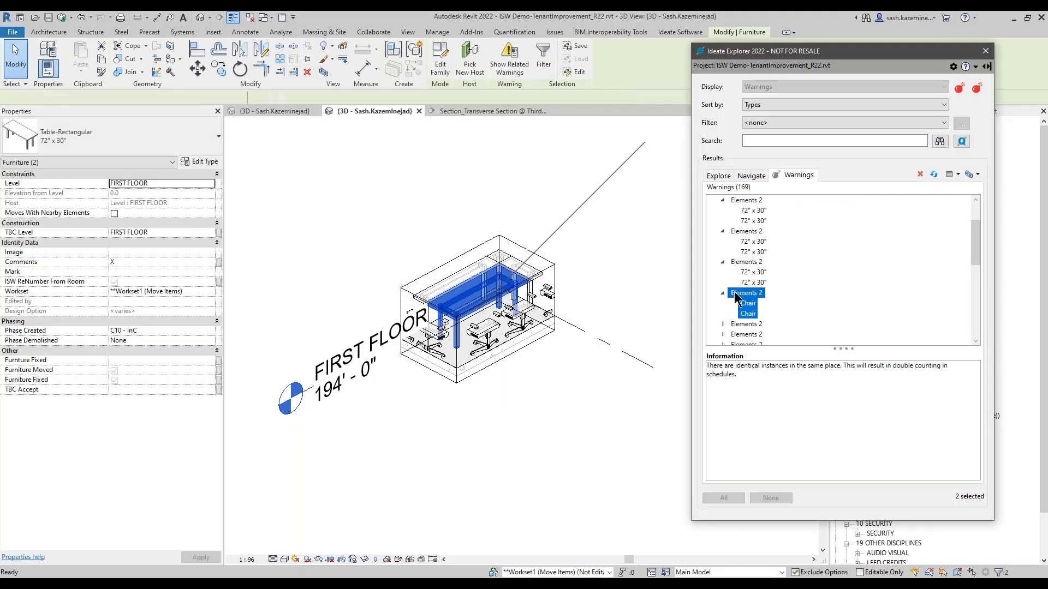
pyautogui.click(976, 175)
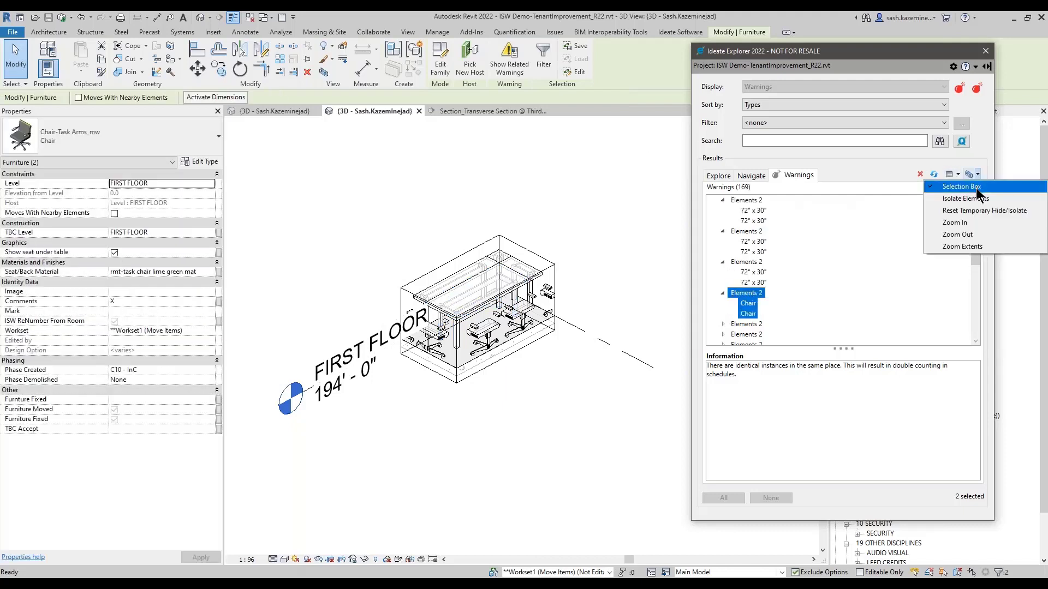
pyautogui.click(976, 188)
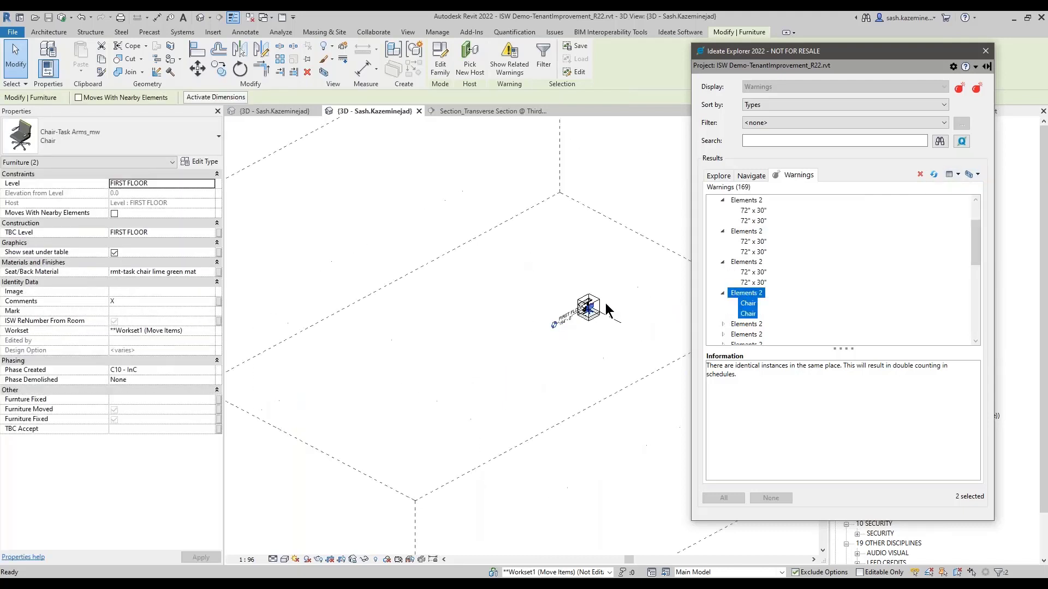
pyautogui.scroll(3, 600, 304)
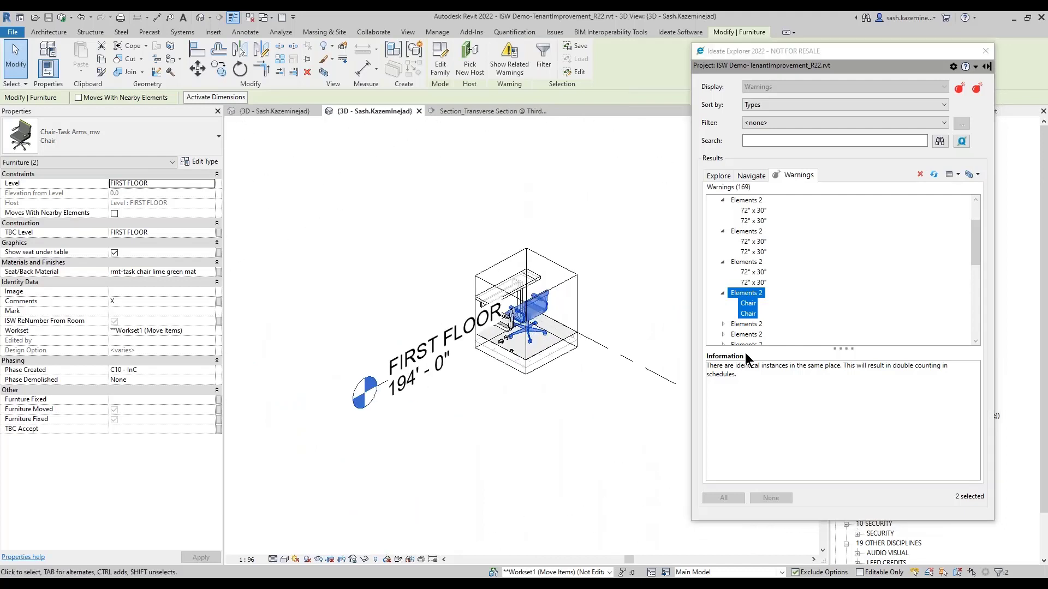
# Enlarge the warnings list and expand the two element pairs following the selected chairs
pyautogui.moveTo(830, 350); pyautogui.dragTo(829, 396)
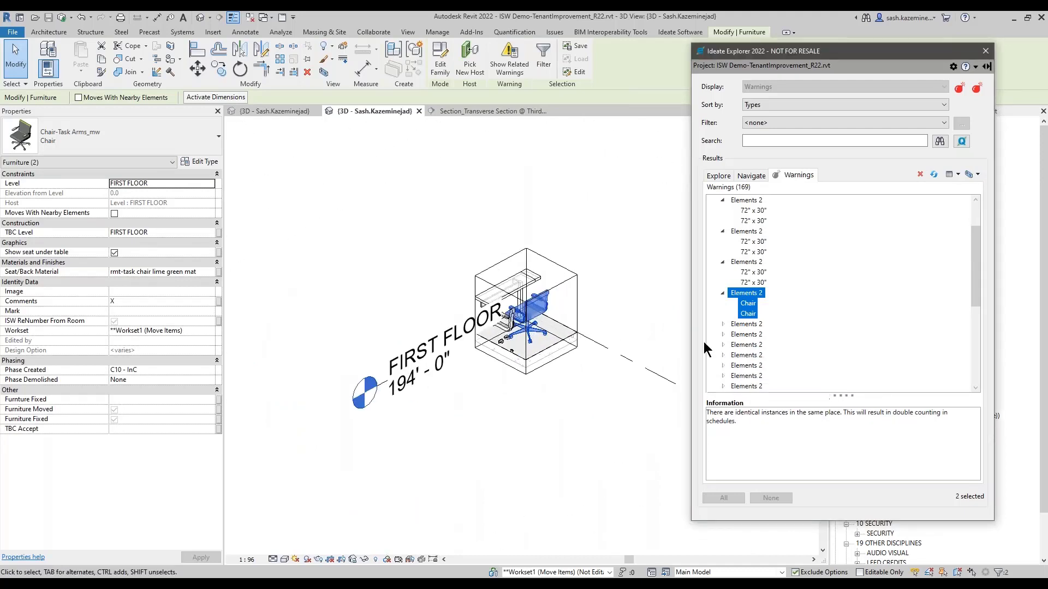
pyautogui.click(723, 324)
pyautogui.click(723, 355)
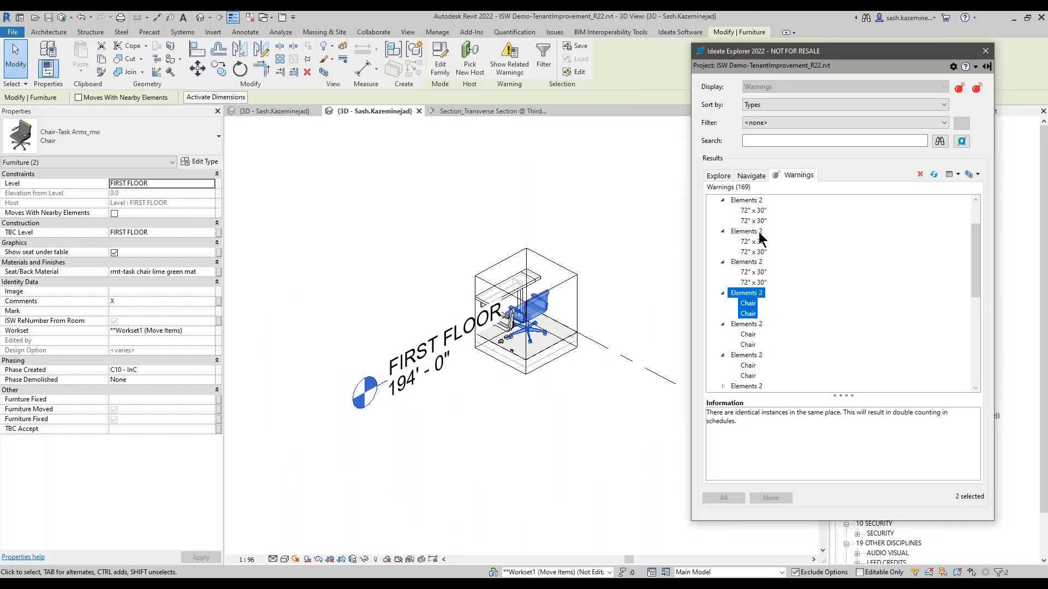
# Compare the Id and creator information of the individual 72" x 30" tables in the first three duplicate pairs
pyautogui.click(755, 220)
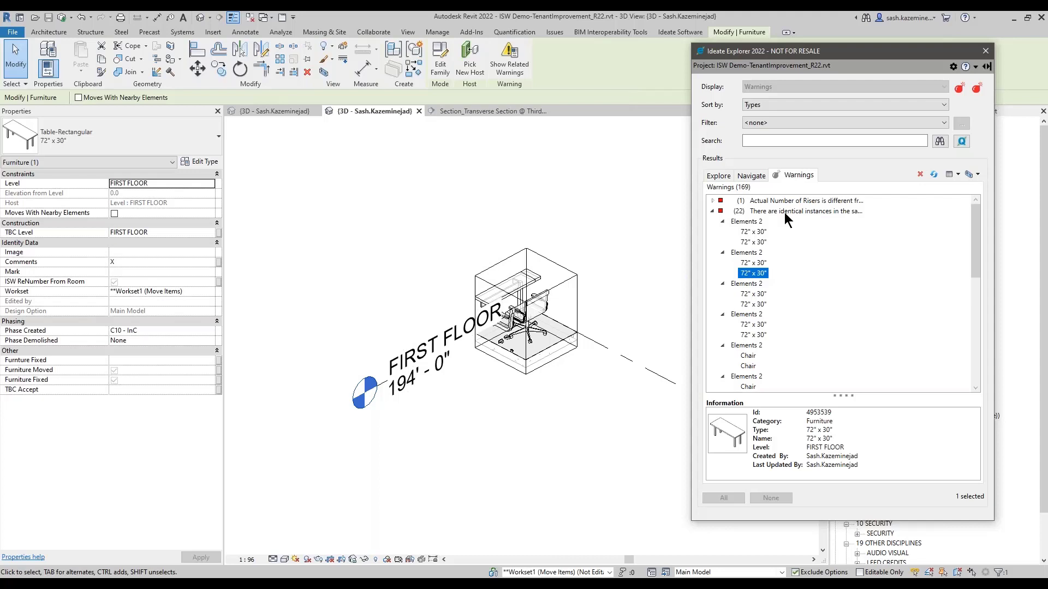
pyautogui.click(753, 242)
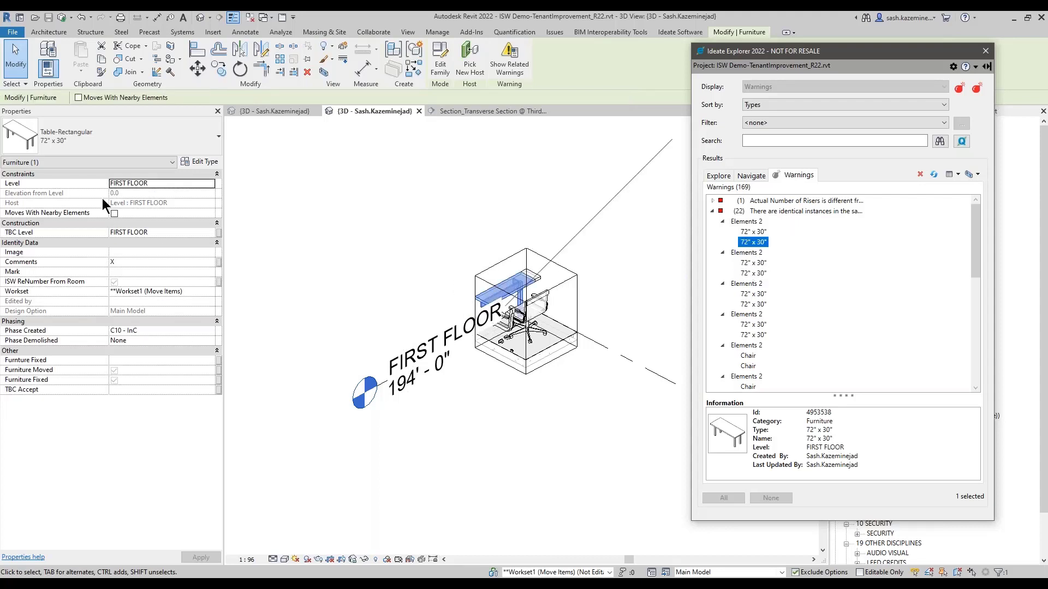
pyautogui.click(752, 232)
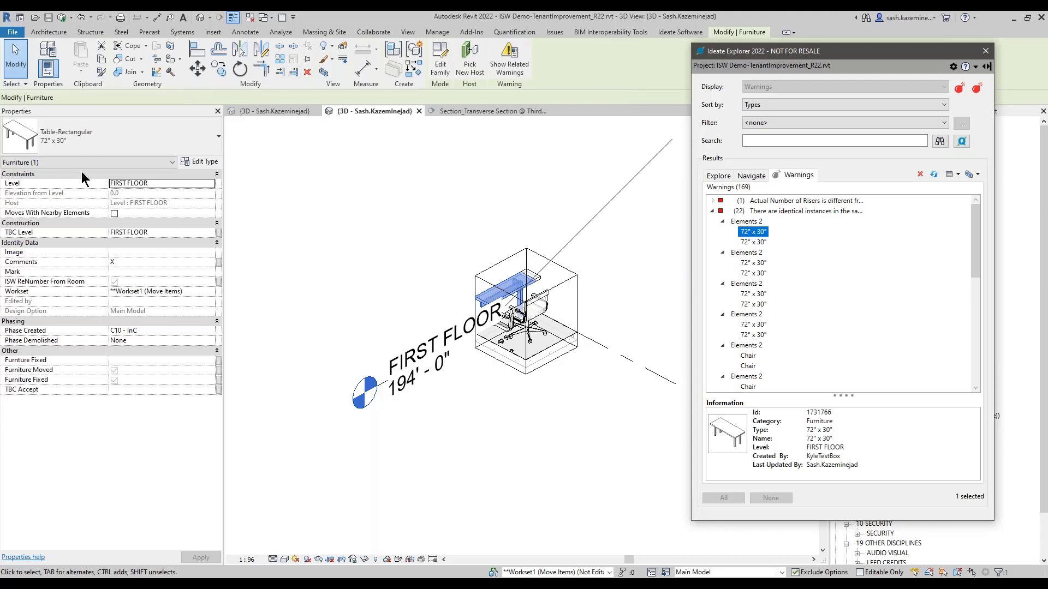
pyautogui.click(757, 245)
pyautogui.click(757, 262)
pyautogui.click(757, 274)
pyautogui.click(754, 294)
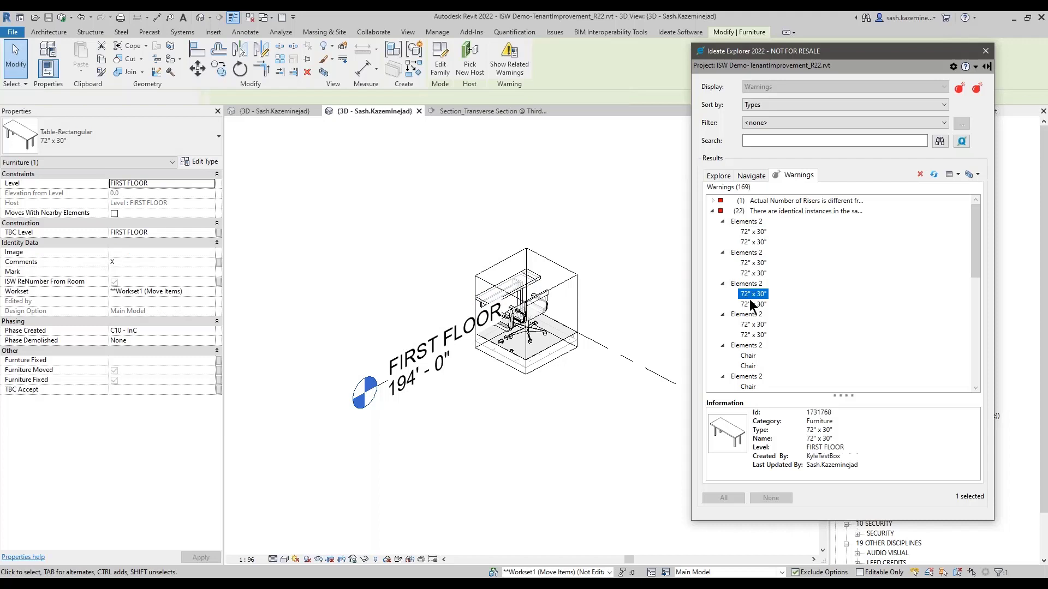
pyautogui.click(751, 305)
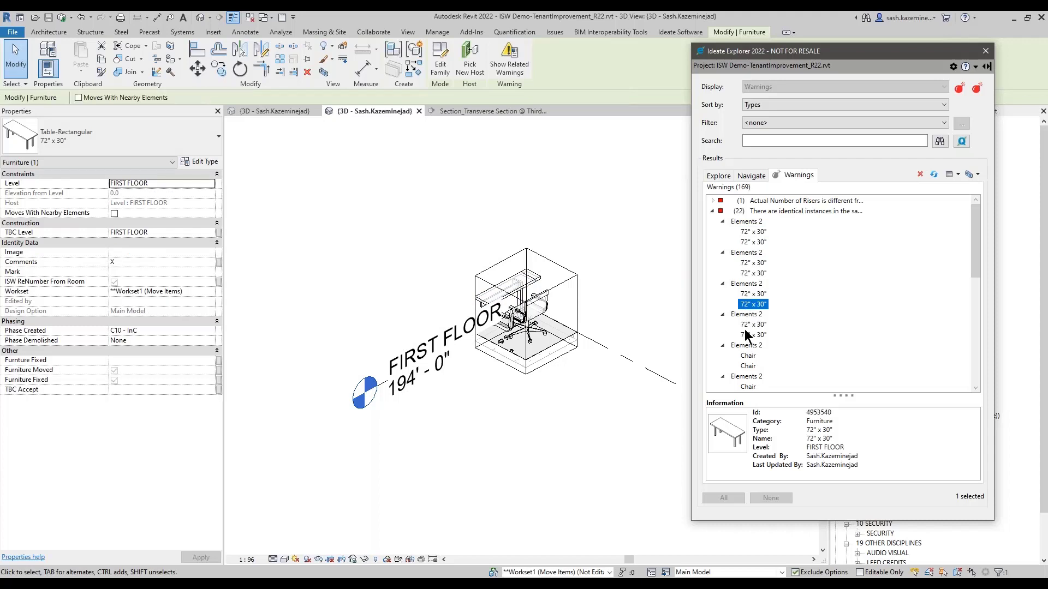
# Compare the Id and creator information of the two 72" x 30" tables in the first duplicate pair
pyautogui.moveTo(833, 48); pyautogui.dragTo(832, 31)
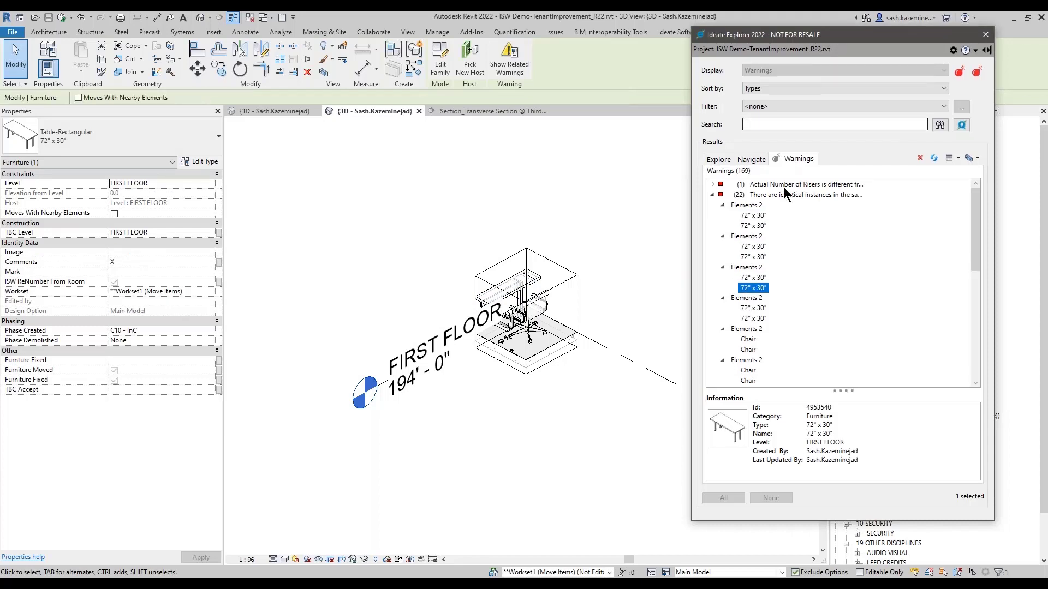
pyautogui.click(753, 216)
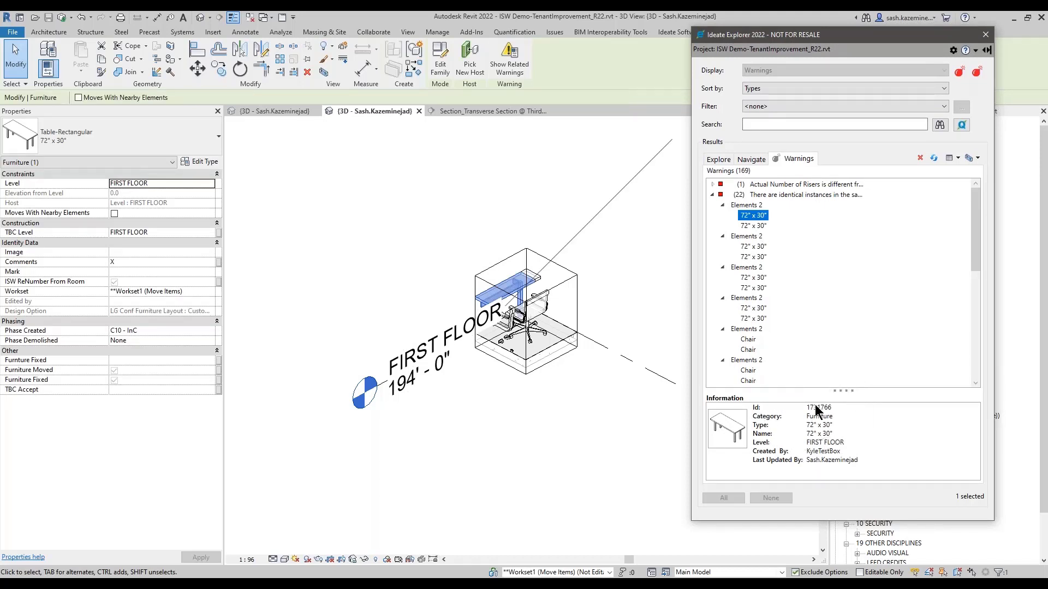
pyautogui.click(750, 226)
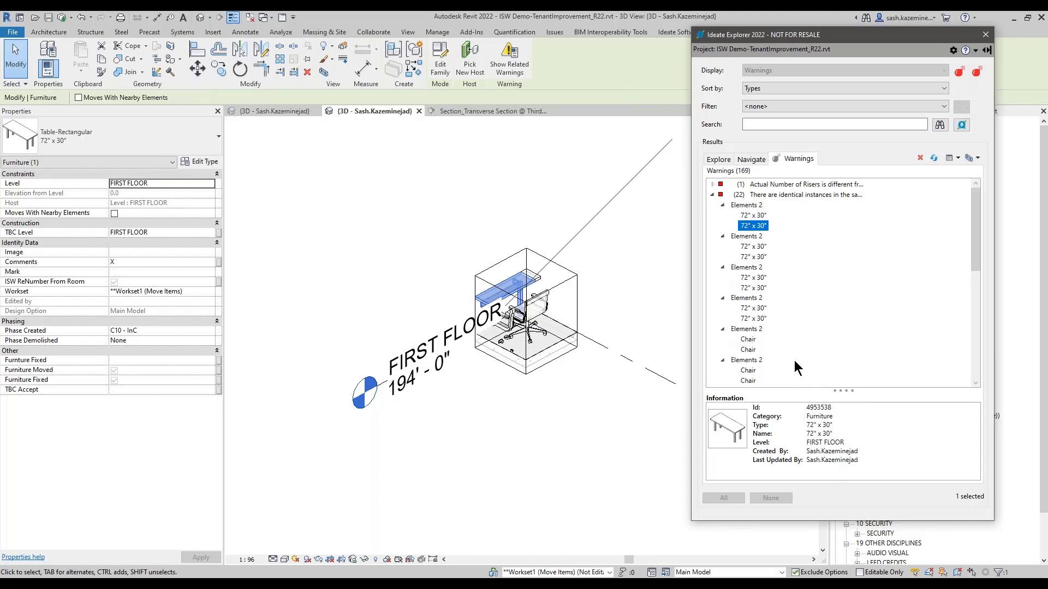
# Delete the duplicates of all identical-instance warnings with Retain Originals, and turn off the 3D view's Section Box
pyautogui.click(754, 198)
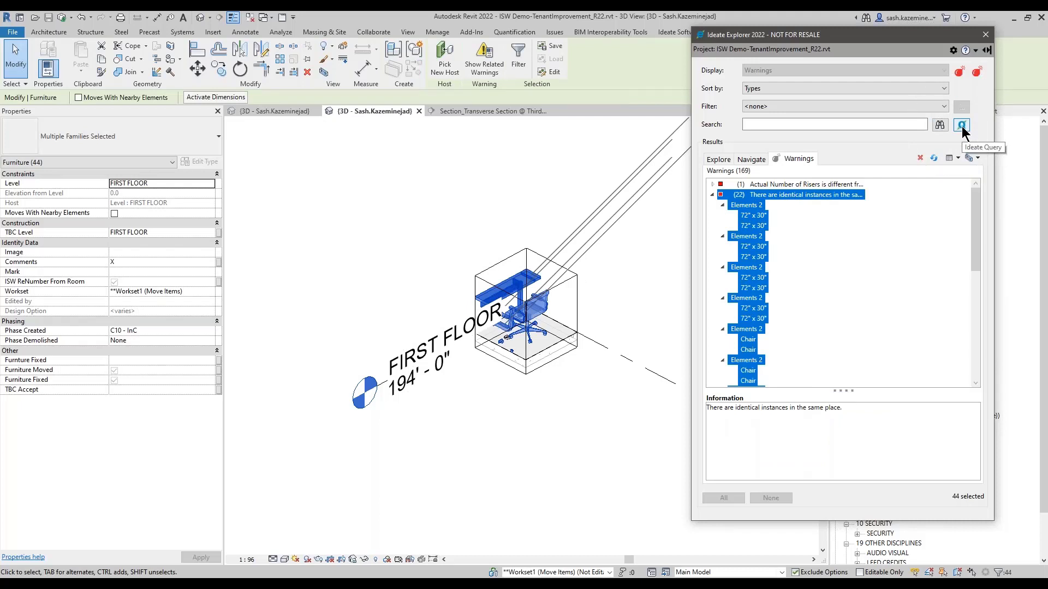
pyautogui.rightClick(796, 195)
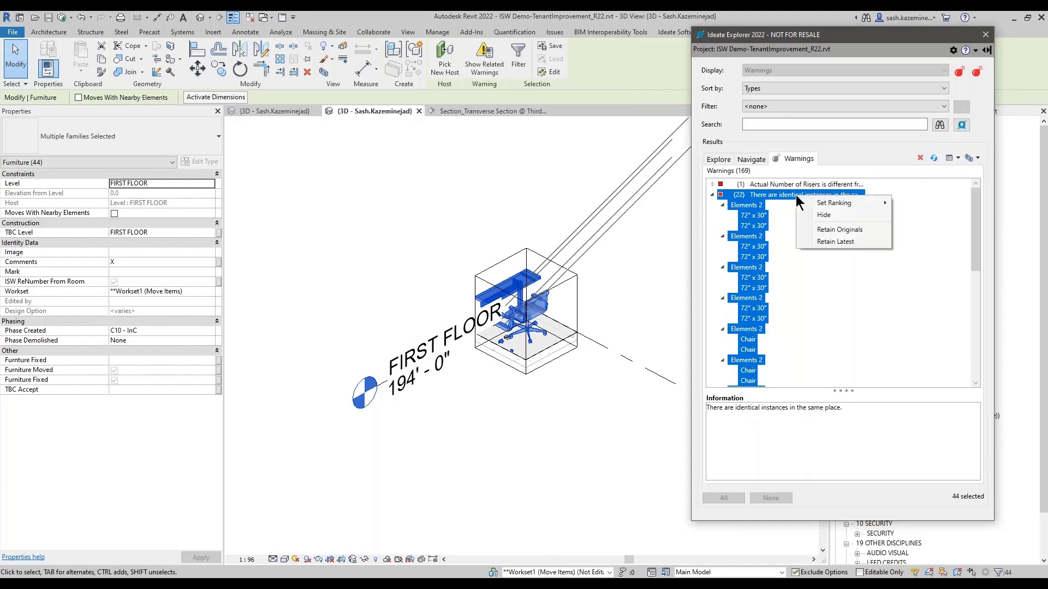
pyautogui.click(825, 232)
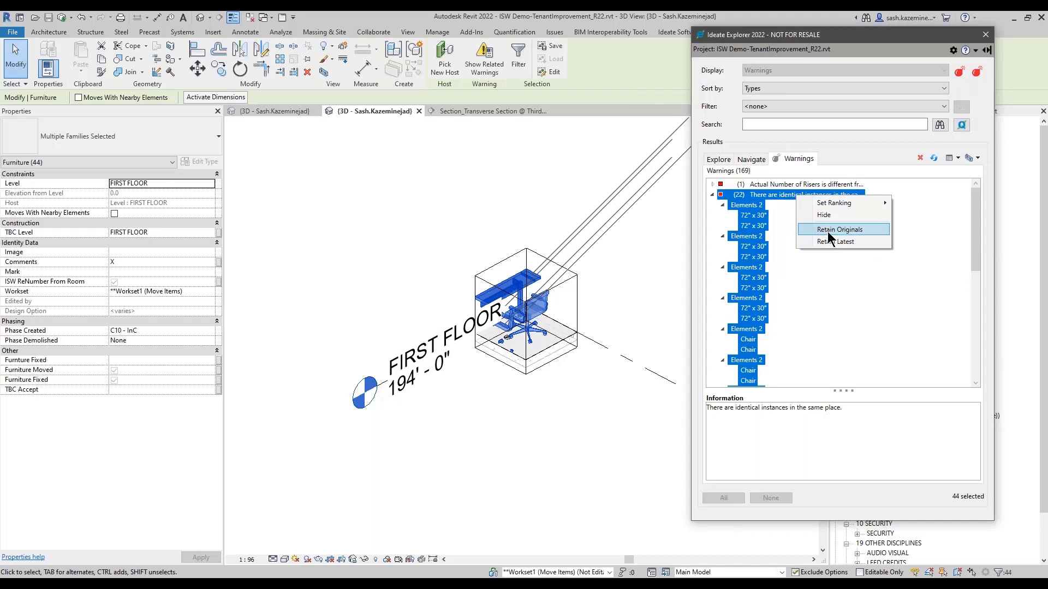
pyautogui.click(828, 236)
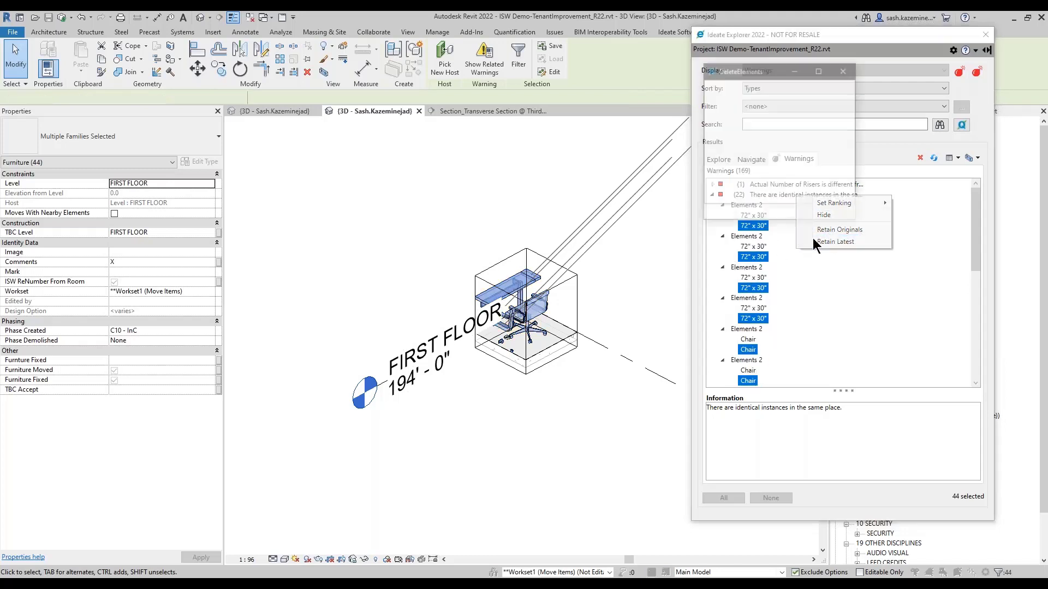
pyautogui.press('ctrl')
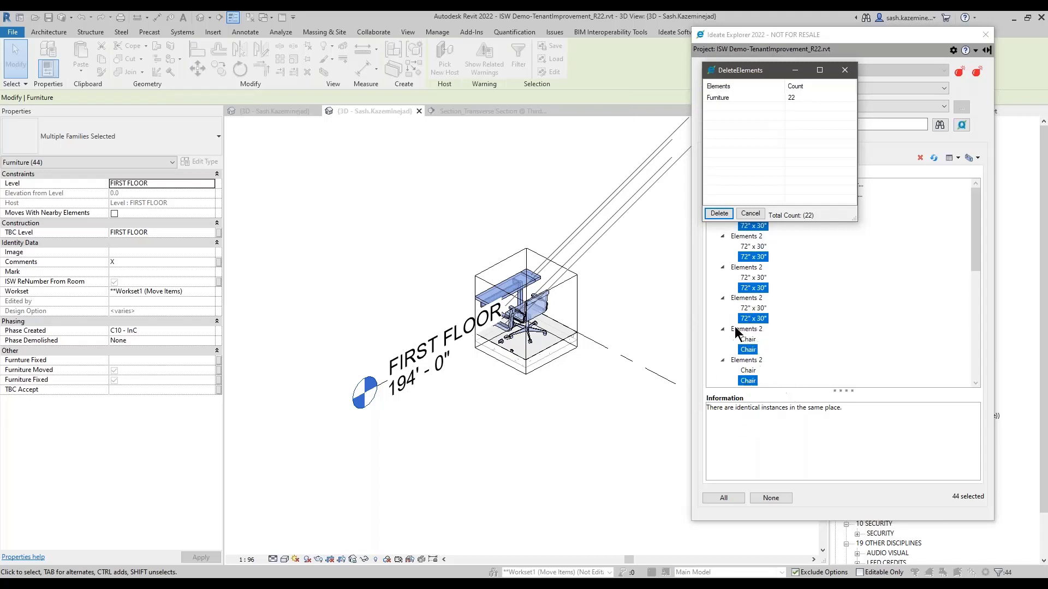
pyautogui.moveTo(718, 60); pyautogui.dragTo(520, 109)
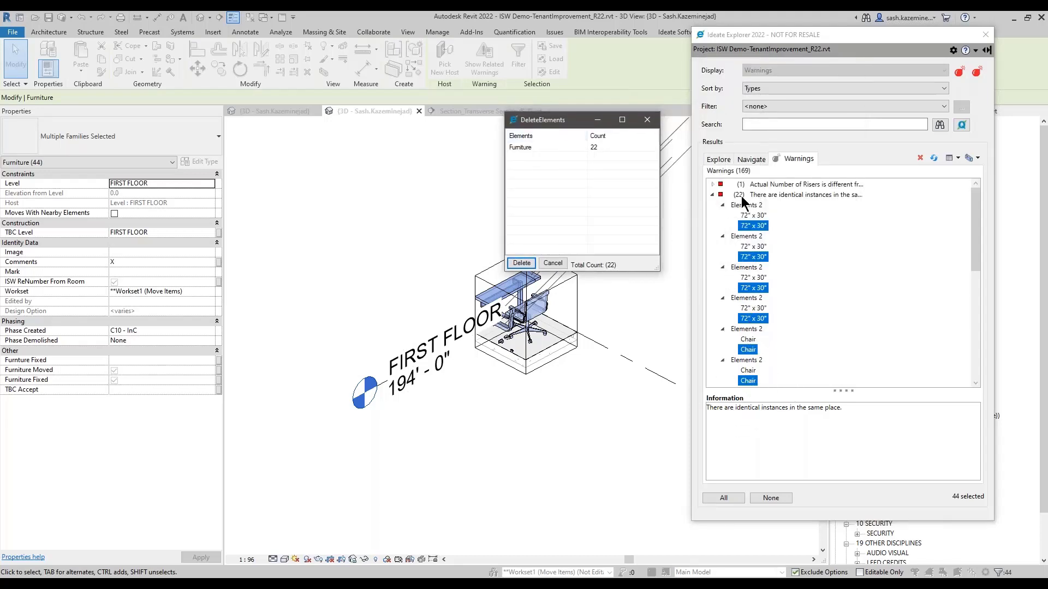
pyautogui.press('ctrl')
pyautogui.click(522, 263)
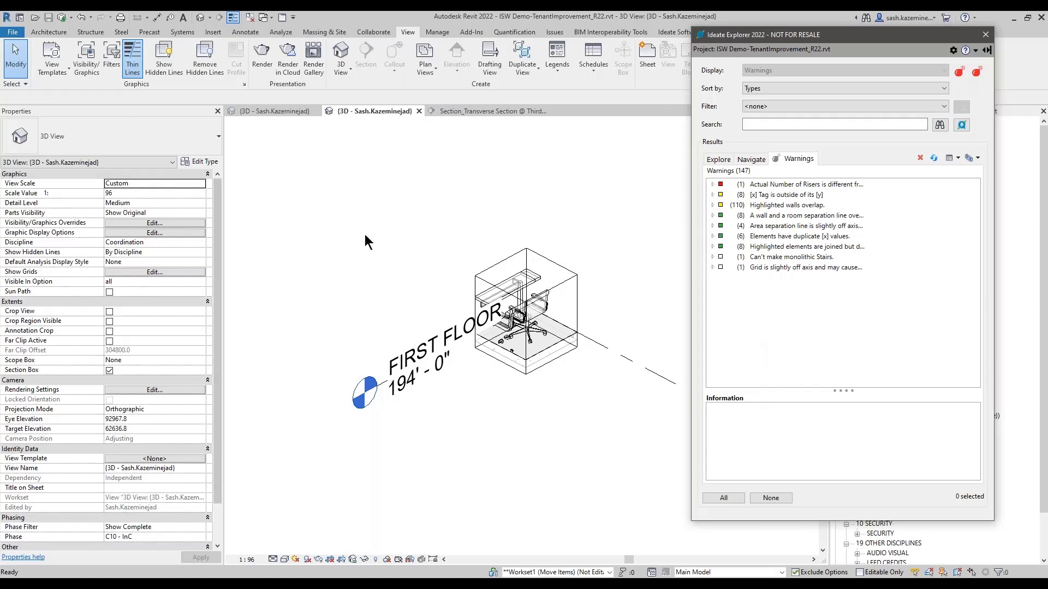
pyautogui.click(109, 371)
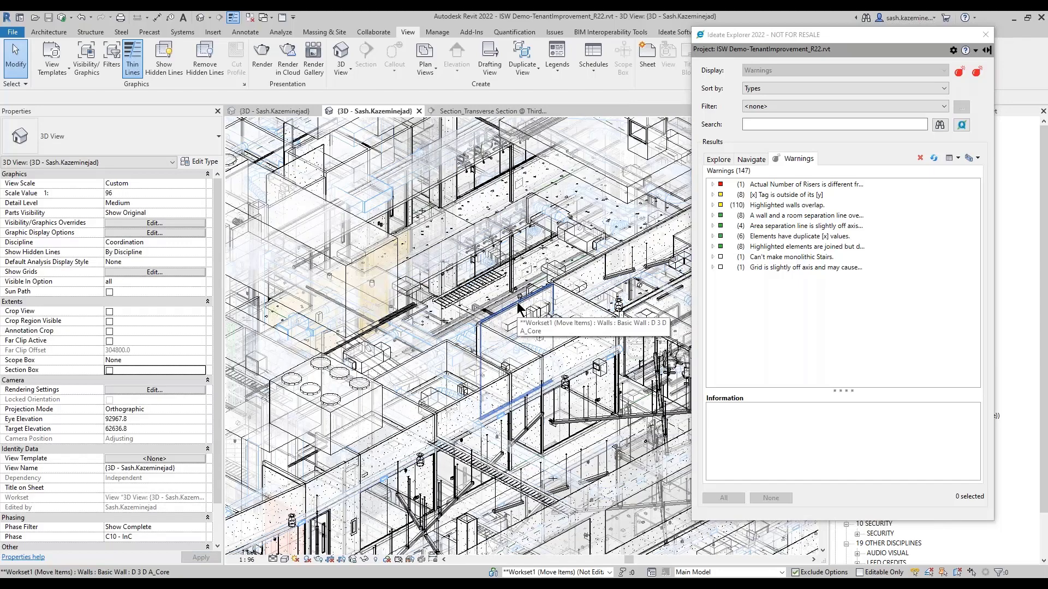
# Expand the Highlighted walls overlap warning, select its first wall pair, and apply a Selection Box around the walls
pyautogui.click(712, 205)
pyautogui.doubleClick(729, 218)
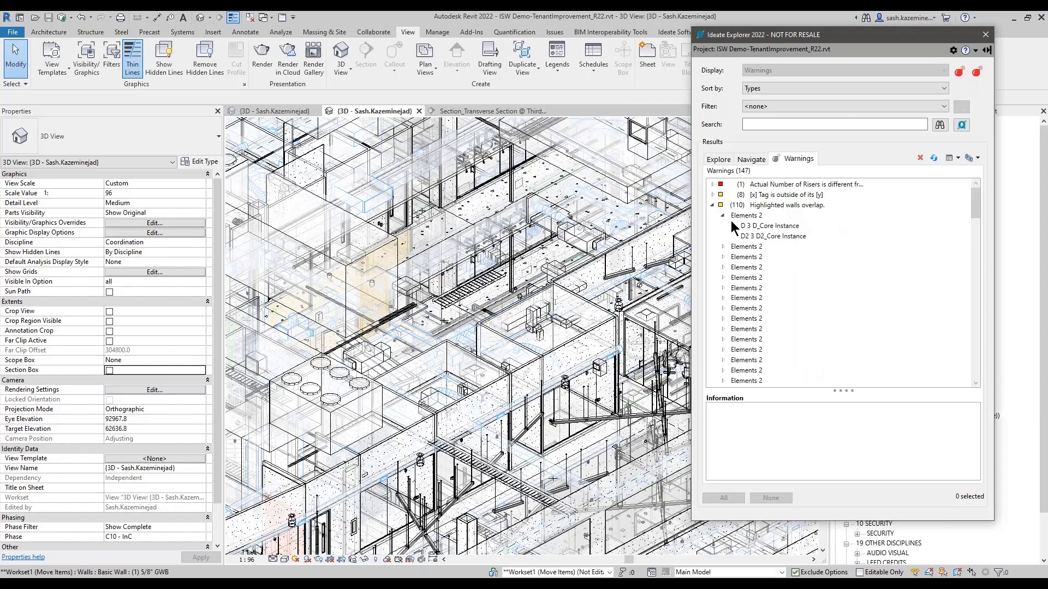
pyautogui.click(747, 226)
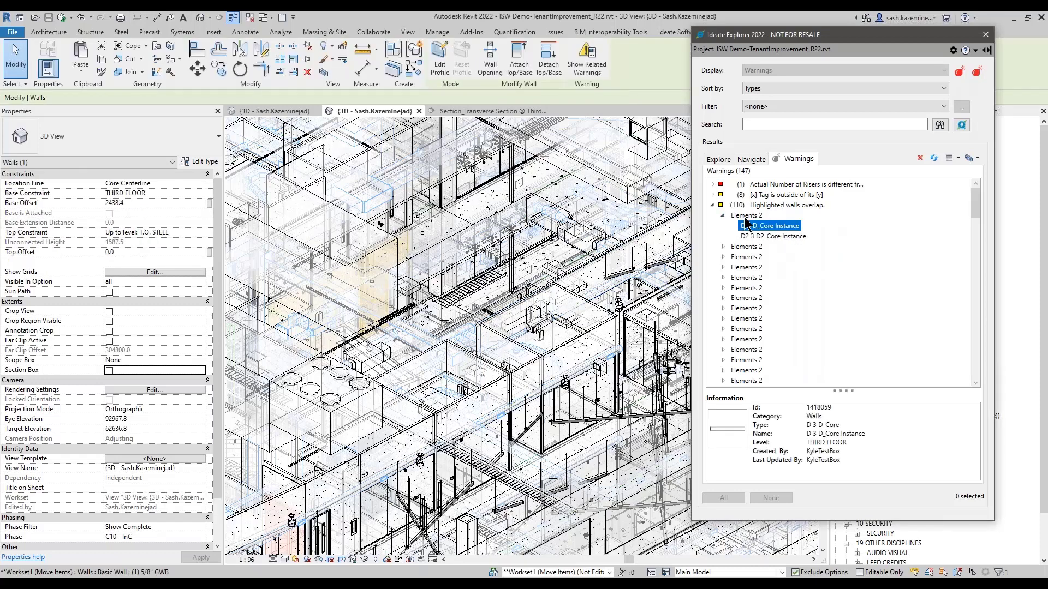
pyautogui.click(746, 215)
pyautogui.click(977, 158)
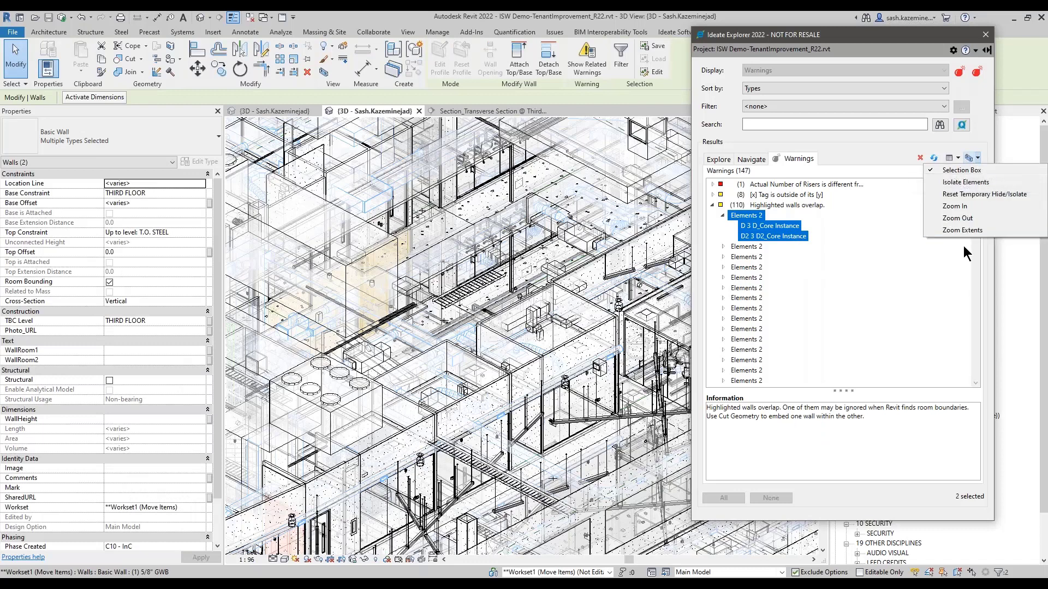
pyautogui.click(964, 172)
pyautogui.scroll(3, 589, 254)
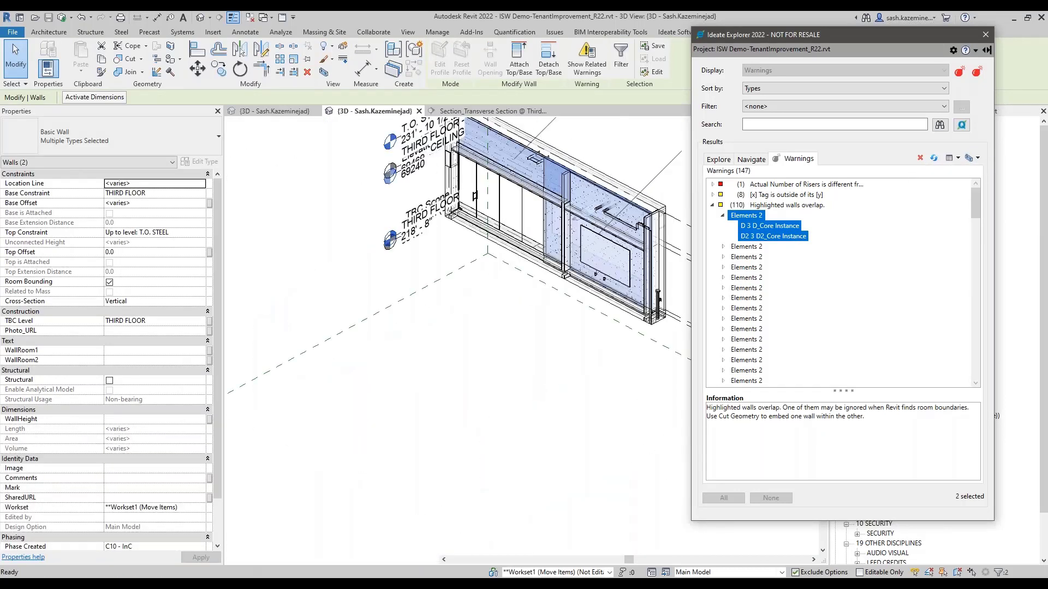
pyautogui.scroll(-3, 588, 253)
# Examine each wall of the first overlapping pair individually, and collapse the Highlighted walls overlap warning
pyautogui.click(756, 236)
pyautogui.click(753, 227)
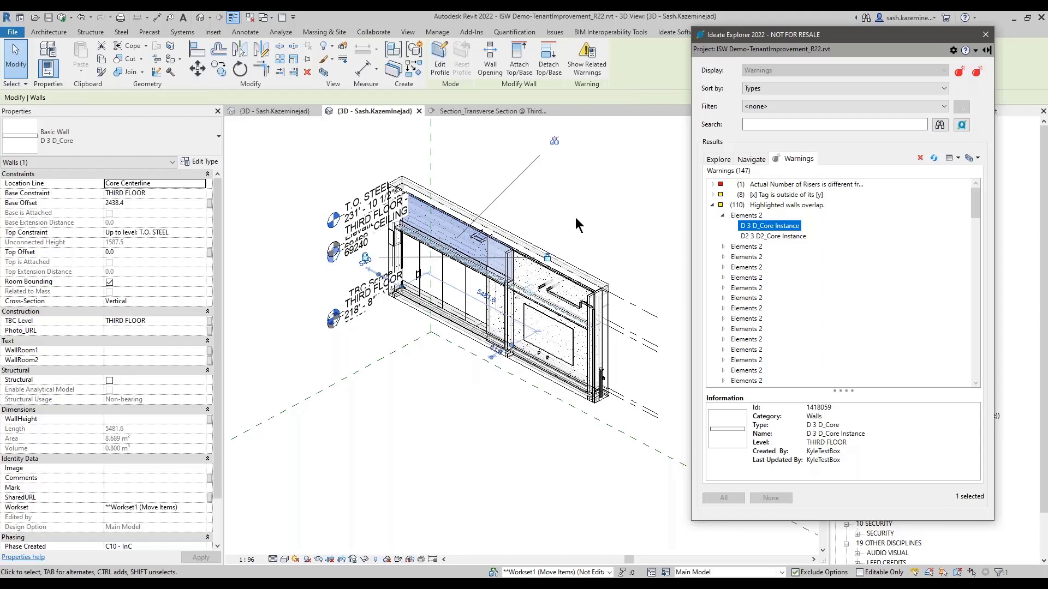
pyautogui.click(716, 206)
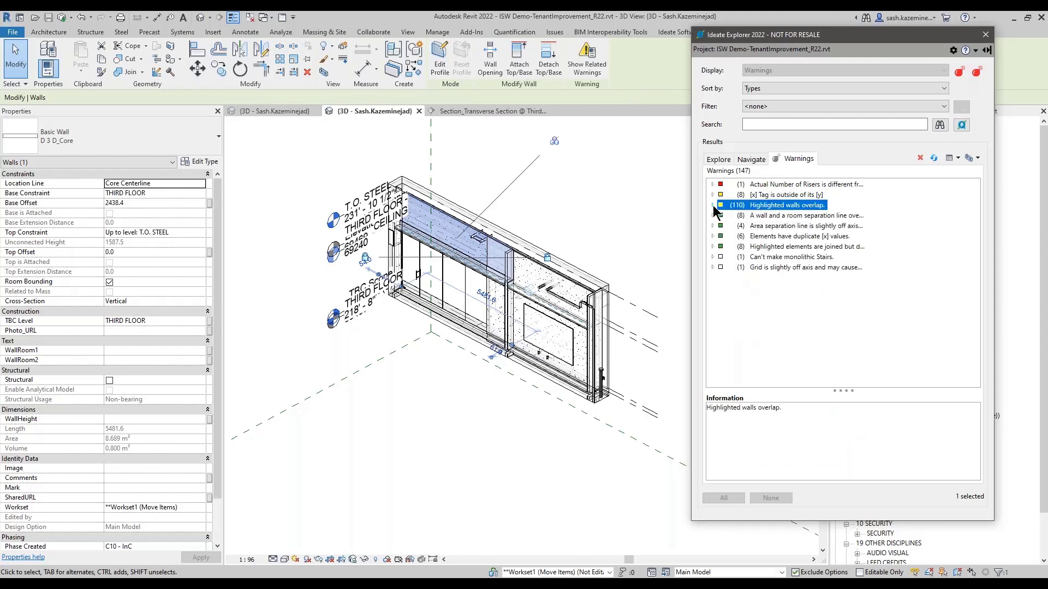
# Turn off the Section Box around the overlapping walls in the 3D view
pyautogui.click(294, 271)
pyautogui.click(109, 371)
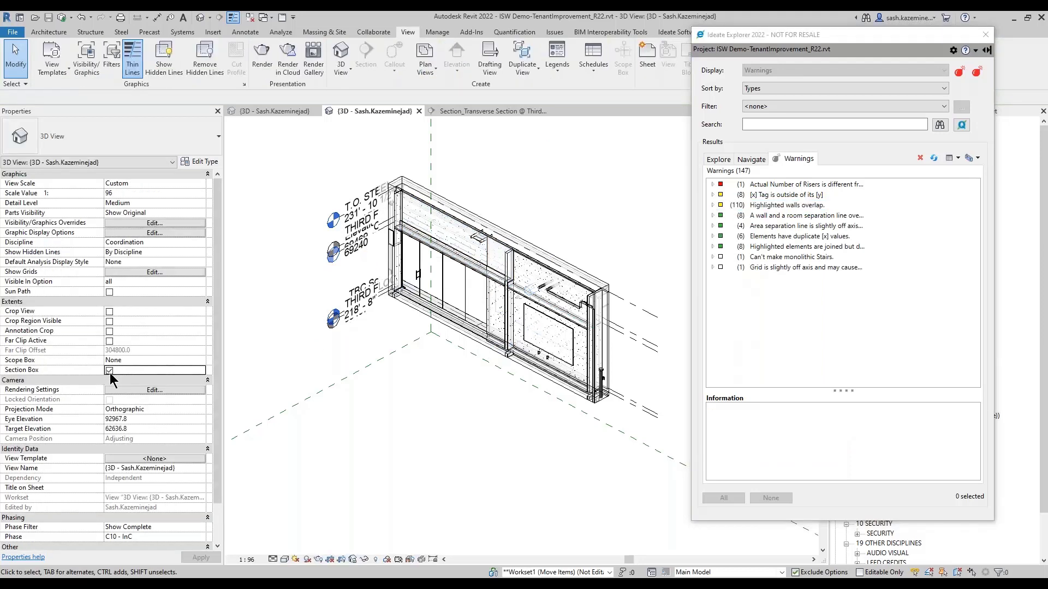
pyautogui.click(109, 370)
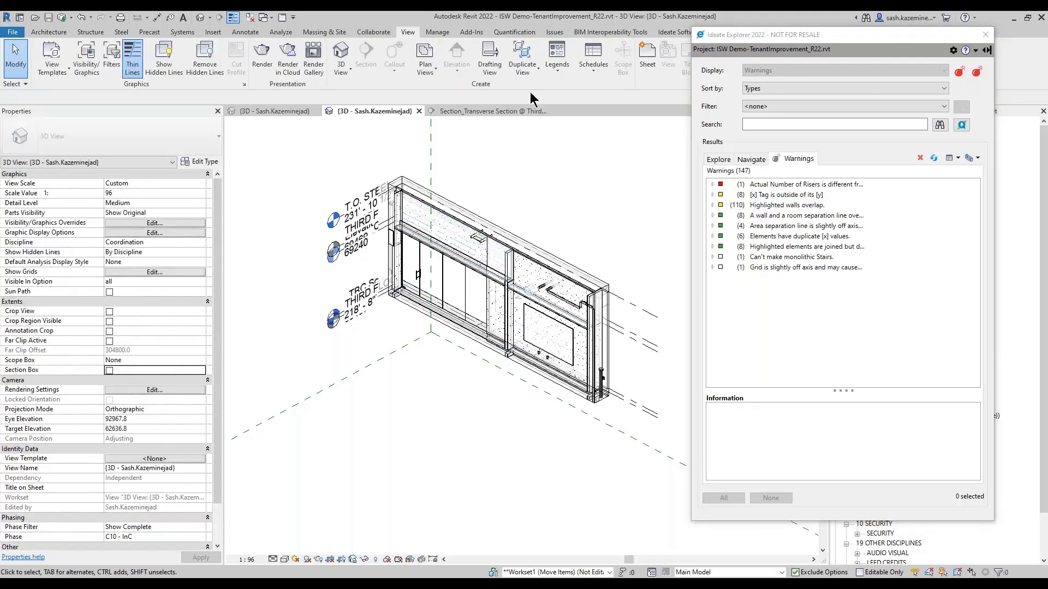
# Switch to the 3D view of the ISW Demo-MEP_R22 model and reset its Temporary Hide/Isolate
pyautogui.click(294, 112)
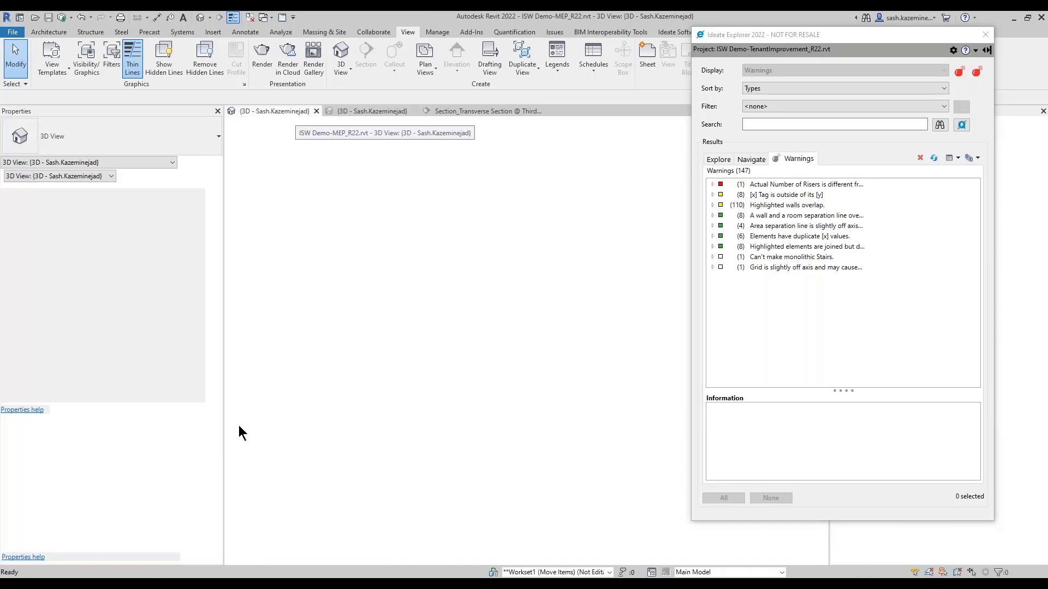
pyautogui.click(363, 560)
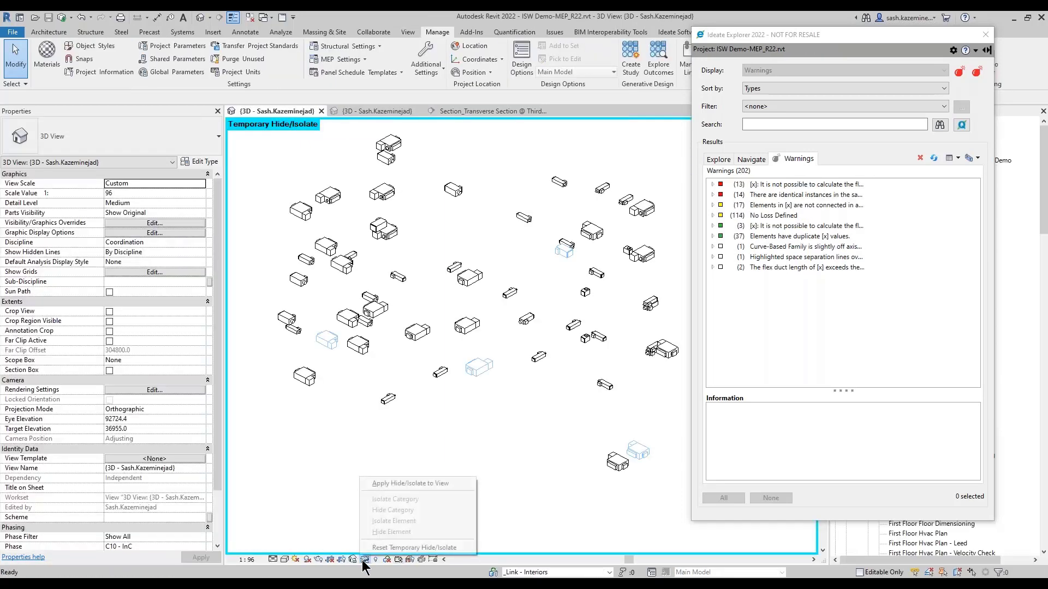
pyautogui.click(408, 547)
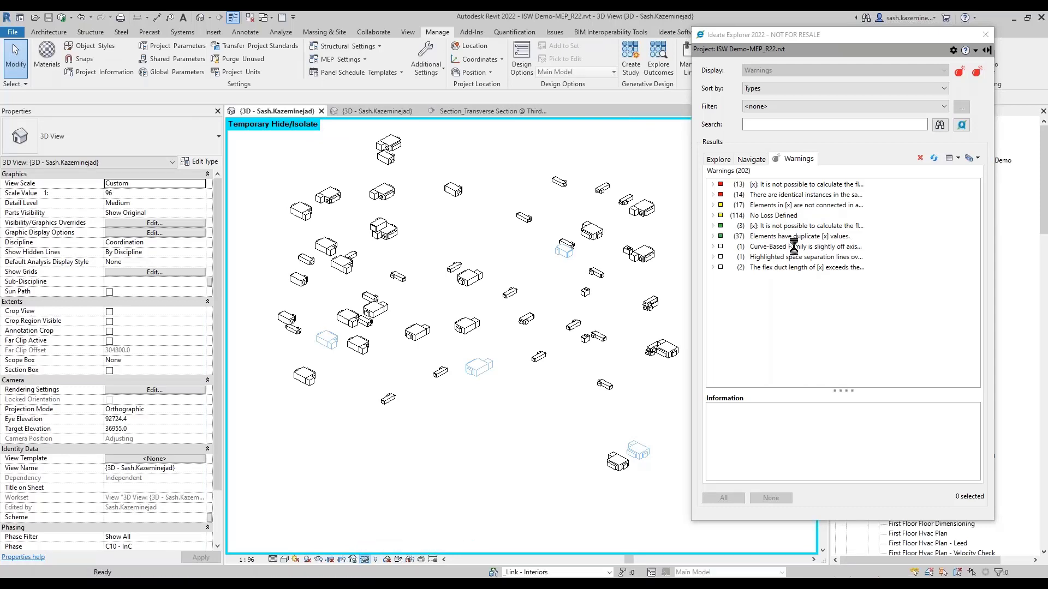
# Select all duct fittings under the No Loss Defined warning and set their Loss Method to Not Defined
pyautogui.click(766, 217)
pyautogui.click(742, 216)
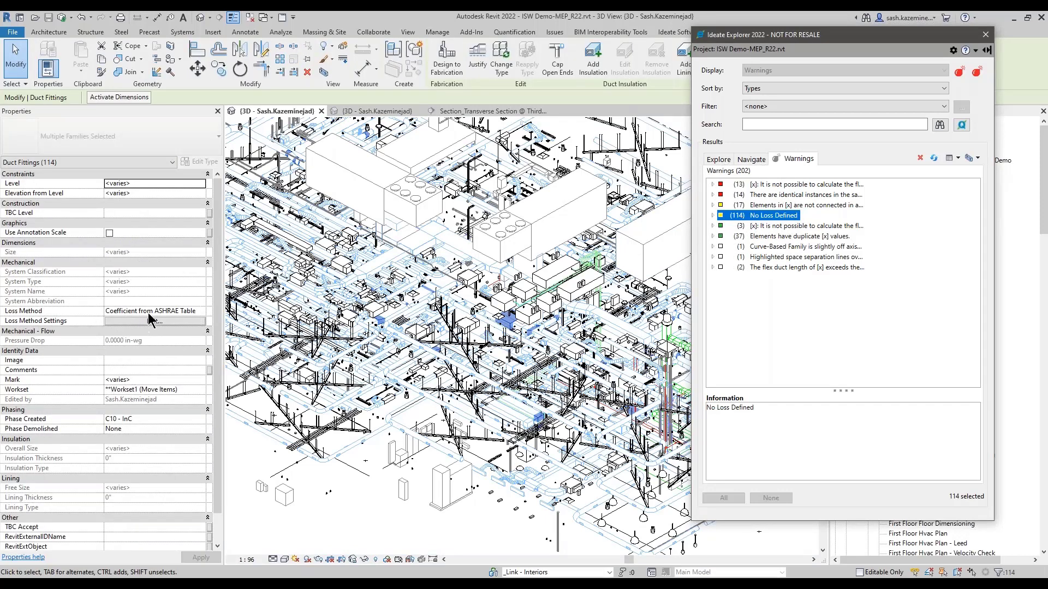
pyautogui.click(202, 314)
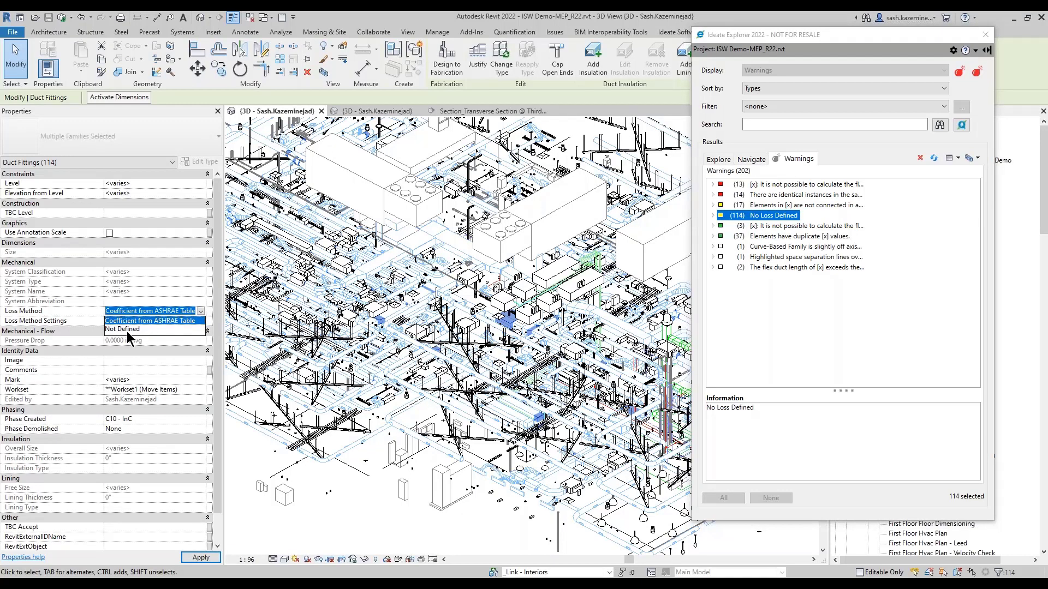
pyautogui.click(127, 330)
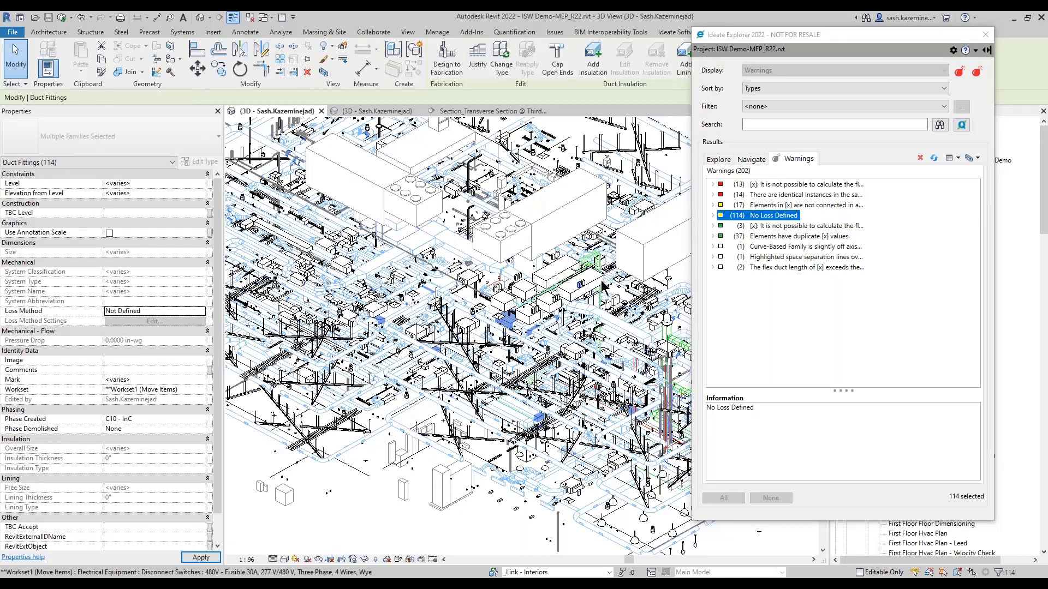
pyautogui.scroll(-2, 603, 287)
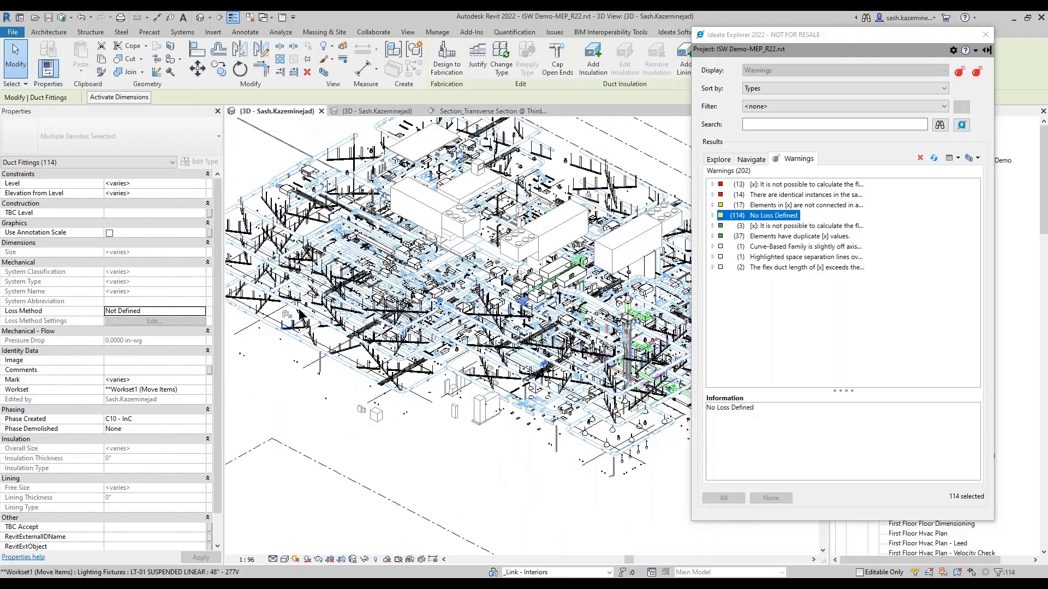
# Expand the No Loss Defined warning, select its first 45 Degree 2 fitting, and refresh the warnings list
pyautogui.click(712, 216)
pyautogui.click(748, 225)
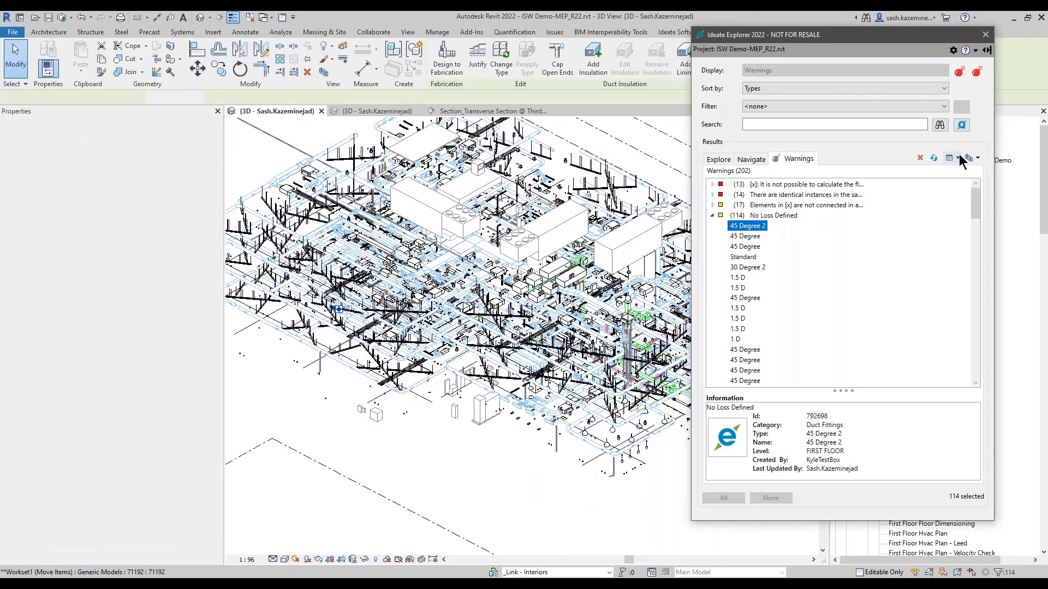
pyautogui.click(934, 159)
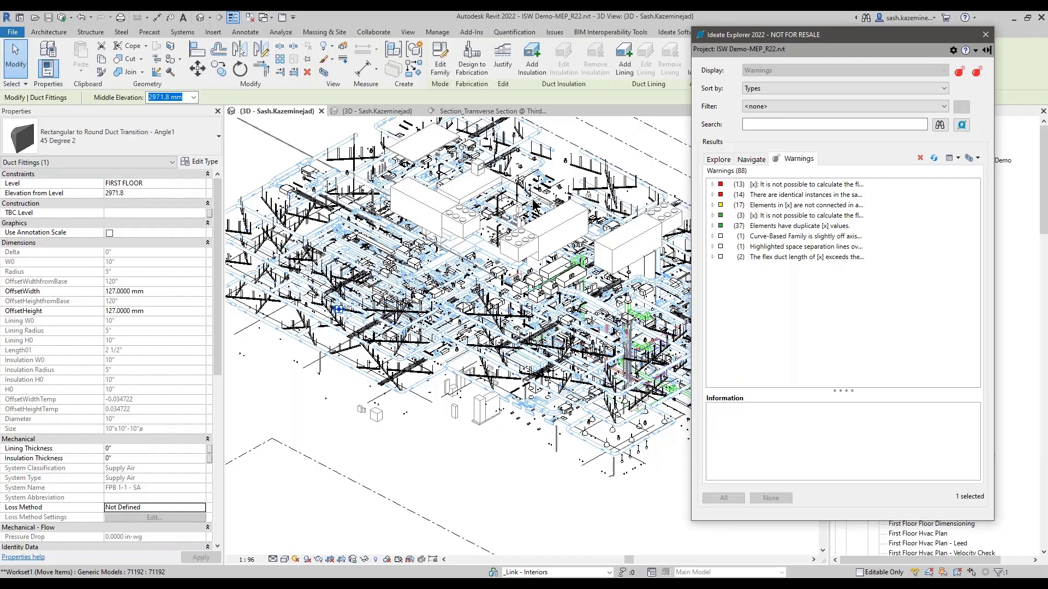
# Return to the tenant improvement model's 3D view and close the Third Floor transverse section view
pyautogui.click(361, 112)
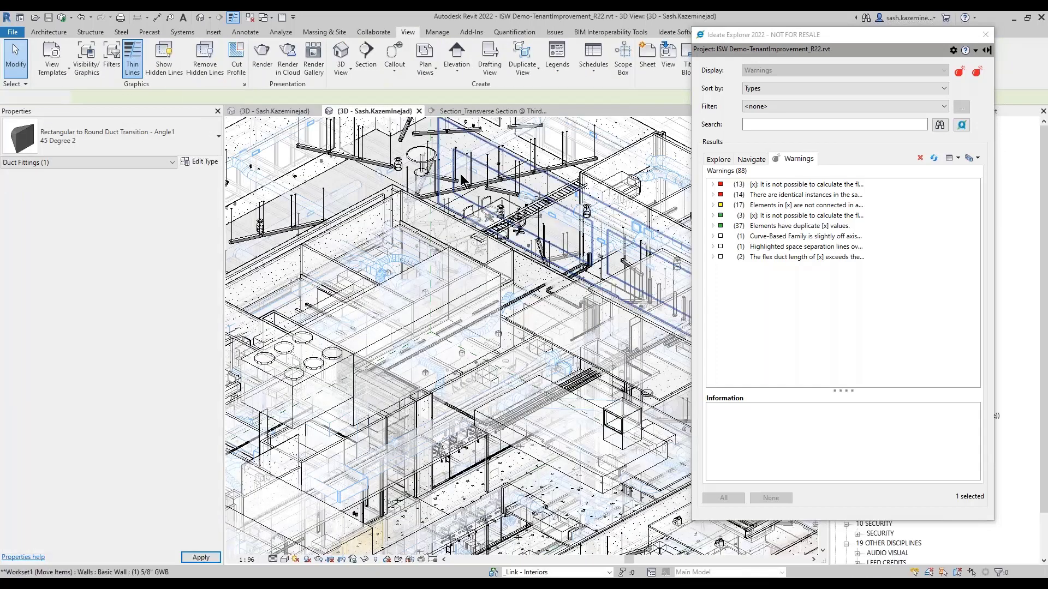
pyautogui.scroll(-6, 464, 271)
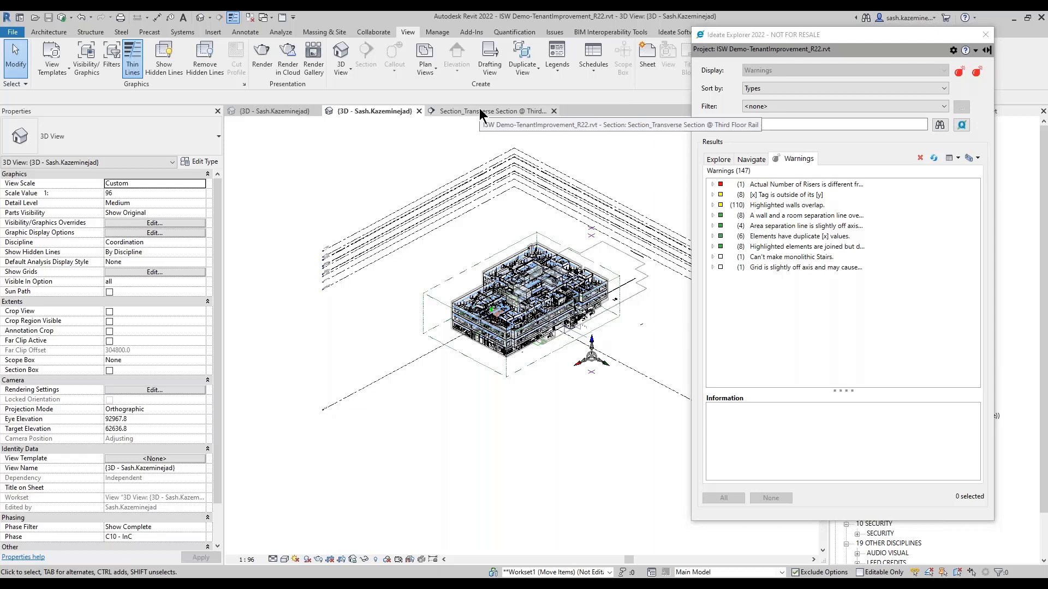
pyautogui.click(553, 111)
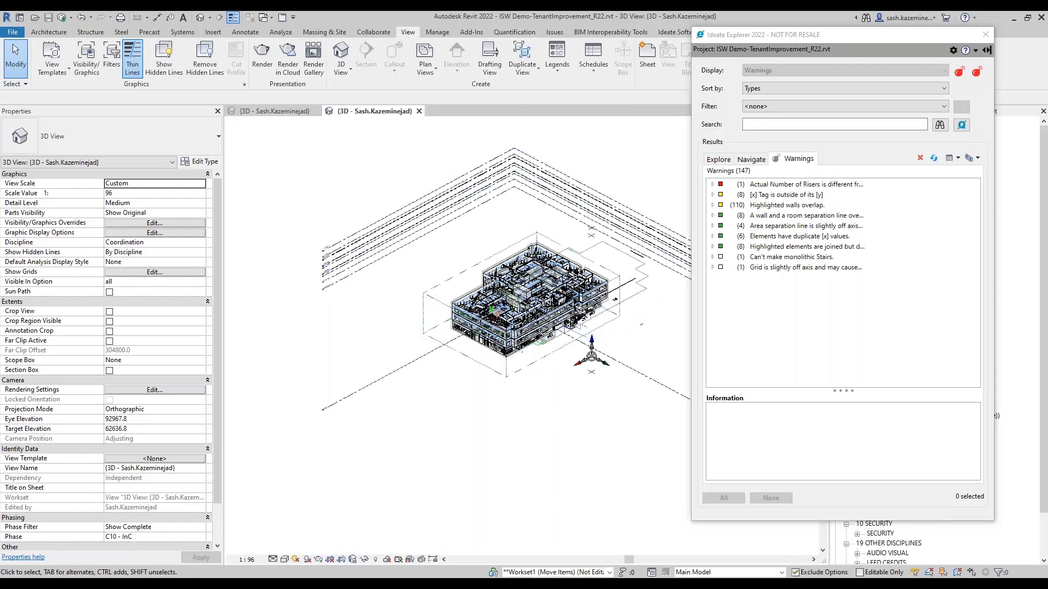
pyautogui.click(527, 532)
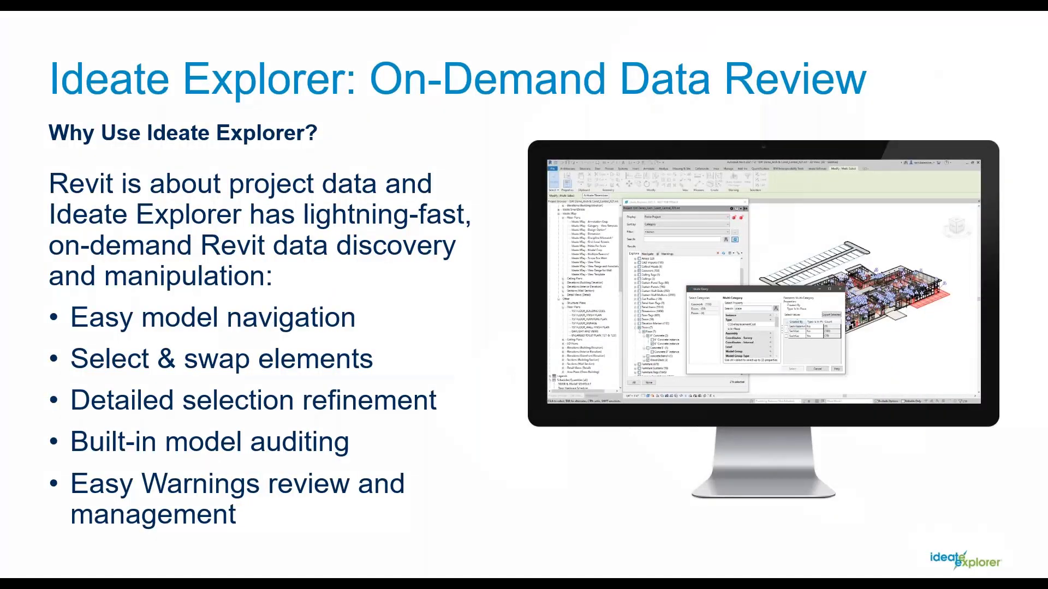
pyautogui.press('Right')
pyautogui.press('Right')
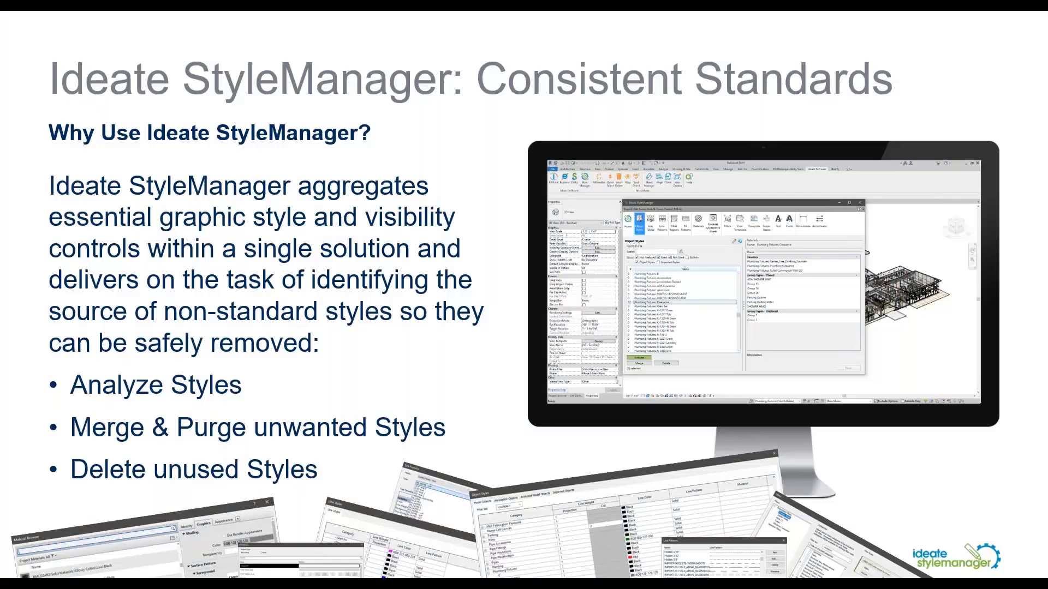
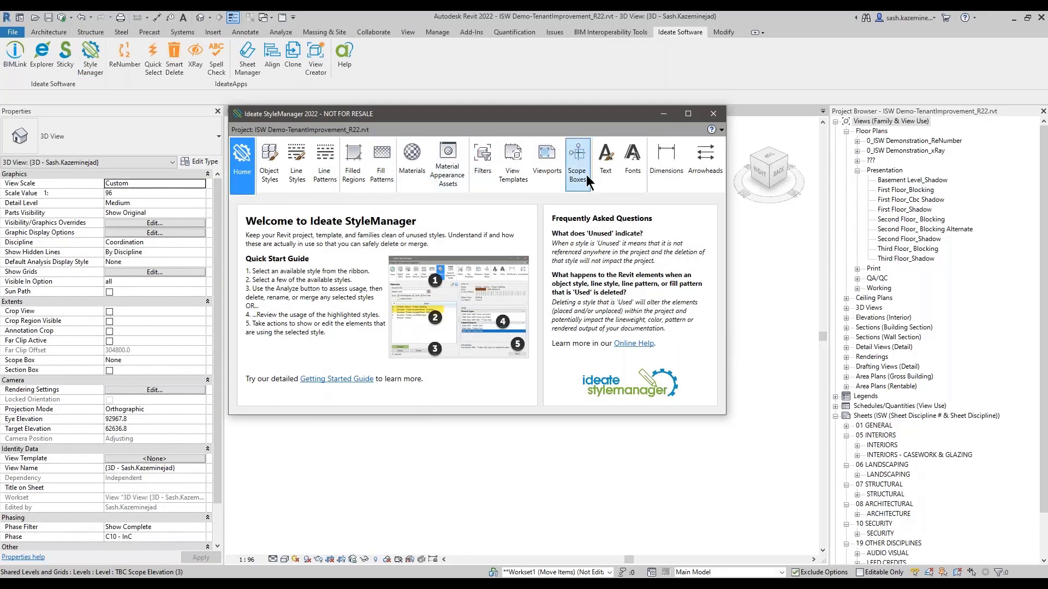
# Display the project's object styles in StyleManager, with its window moved aside and enlarged to show more of the list
pyautogui.moveTo(415, 112); pyautogui.dragTo(652, 72)
pyautogui.click(503, 123)
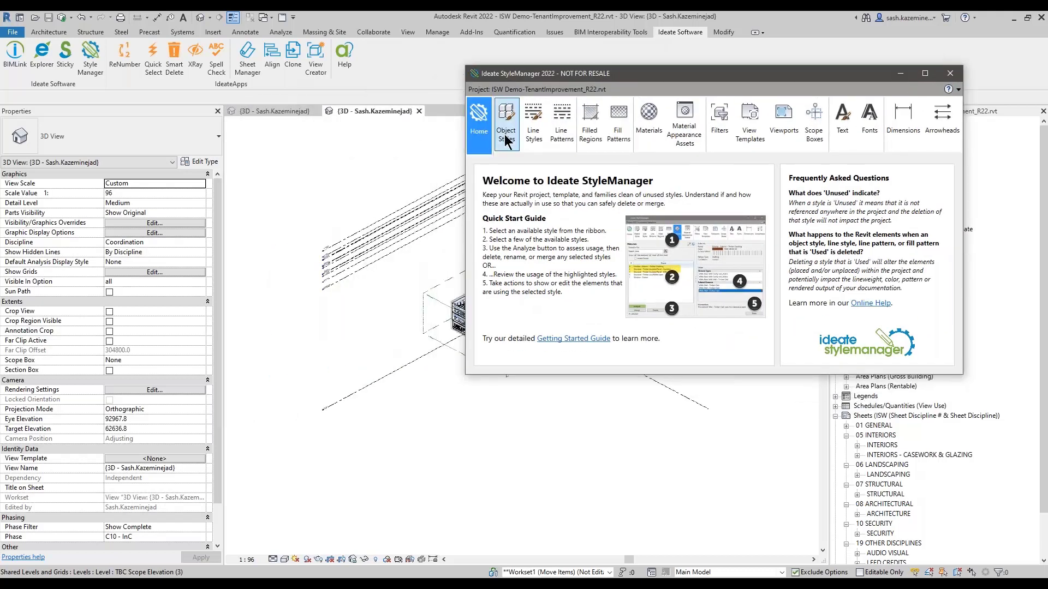
pyautogui.moveTo(669, 373); pyautogui.dragTo(674, 531)
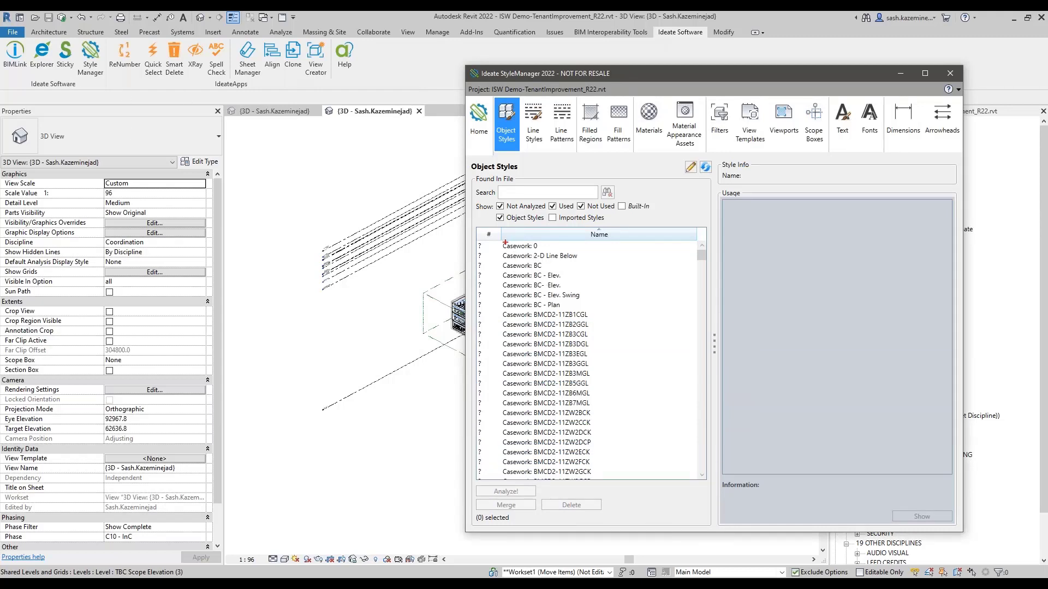
# Analyze the usage of the Casework: 0 object style
pyautogui.keyDown('ctrl'); pyautogui.moveTo(533, 238); pyautogui.dragTo(607, 464); pyautogui.keyUp('ctrl')
pyautogui.click(514, 248)
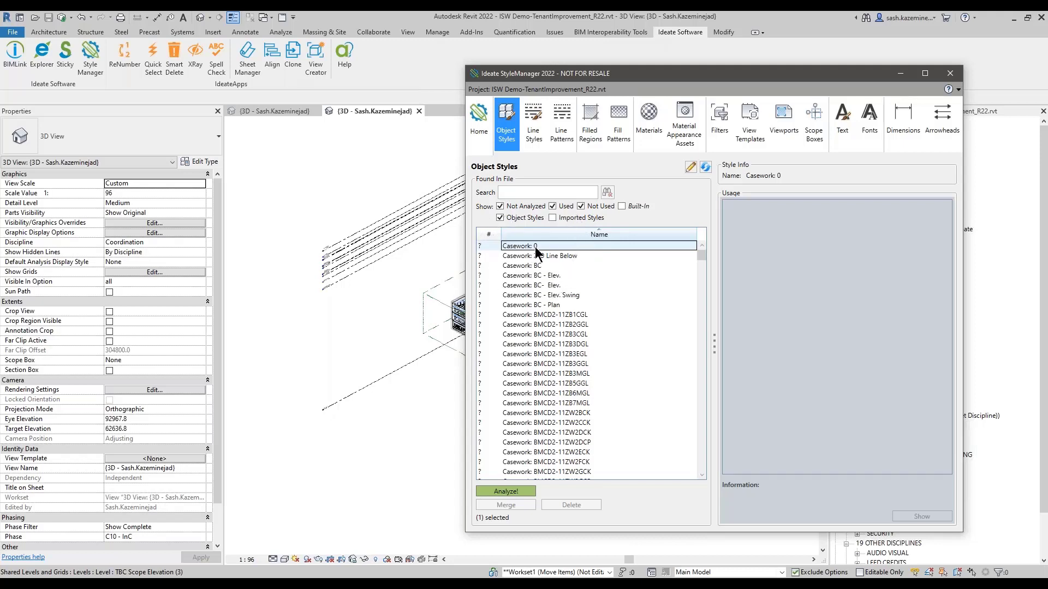
pyautogui.click(476, 247)
pyautogui.press('ctrl')
pyautogui.doubleClick(524, 246)
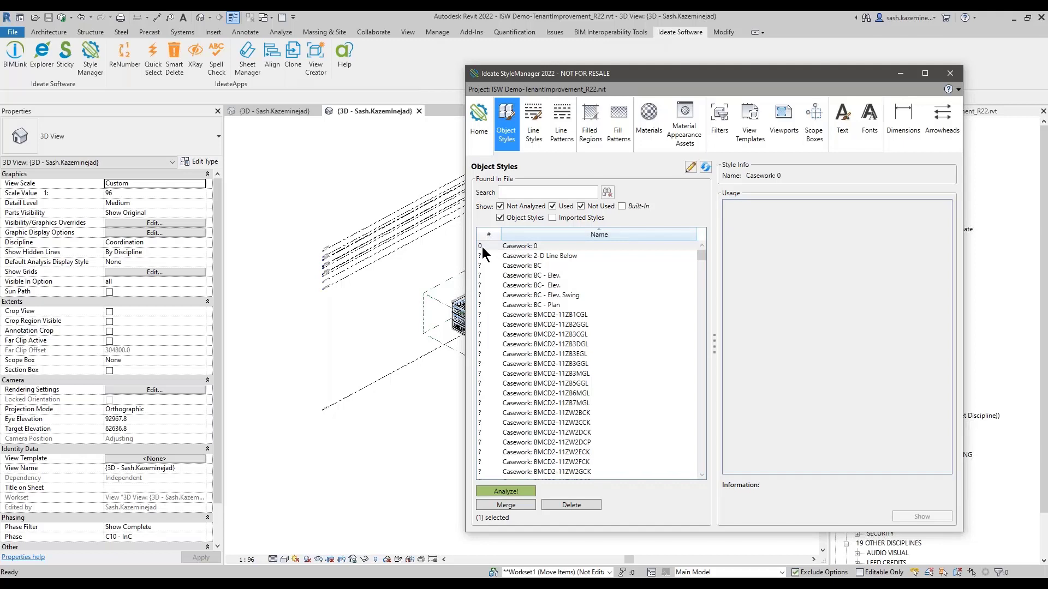
# Analyze the six object styles from Casework: 2-D Line Below through Casework: BC - Plan, and widen the window to read their usage
pyautogui.click(533, 256)
pyautogui.keyDown('shift'); pyautogui.click(545, 306); pyautogui.keyUp('shift')
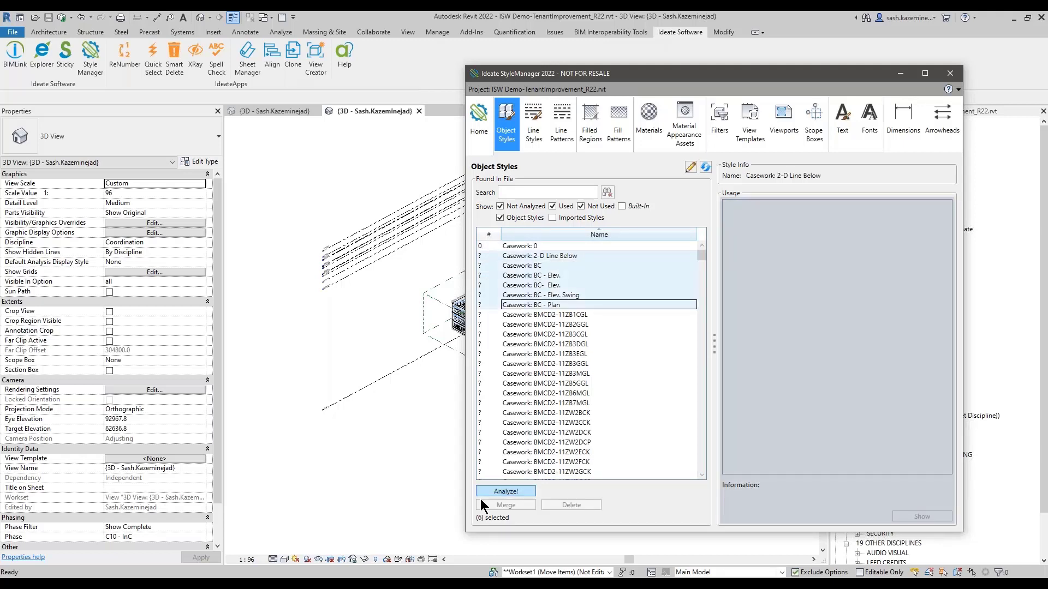
pyautogui.click(506, 491)
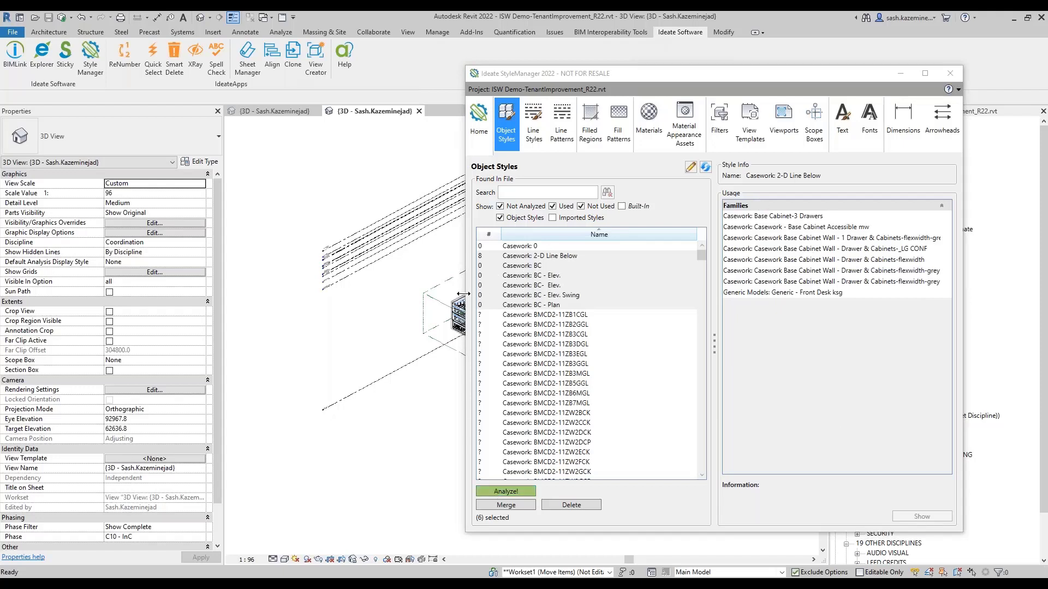
pyautogui.moveTo(463, 294); pyautogui.dragTo(367, 294)
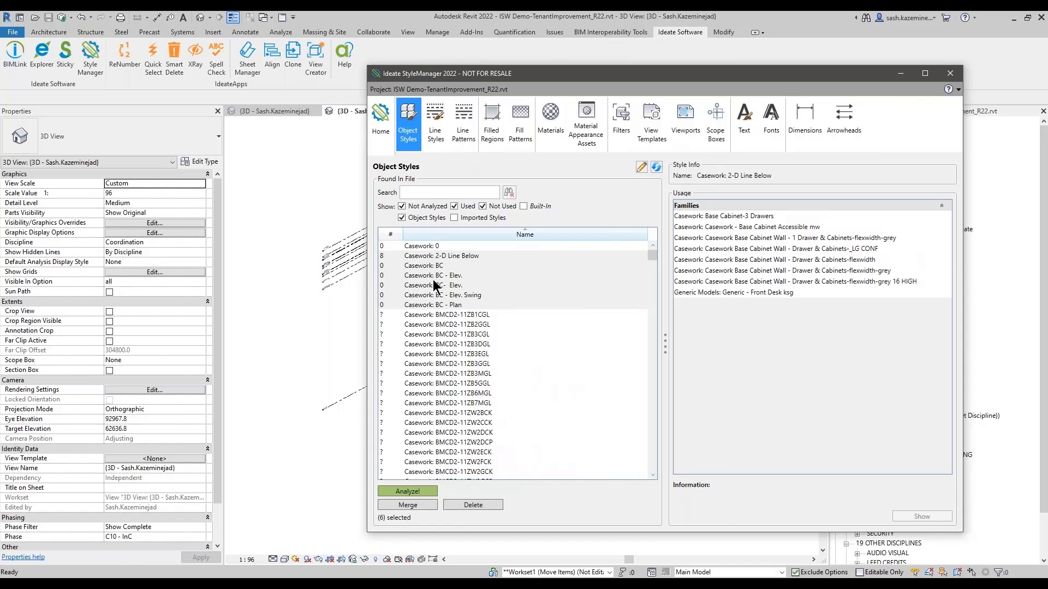
# Analyze the usage of the Casework: Counter Top and Casework: Countertop object styles together
pyautogui.scroll(-8, 444, 321)
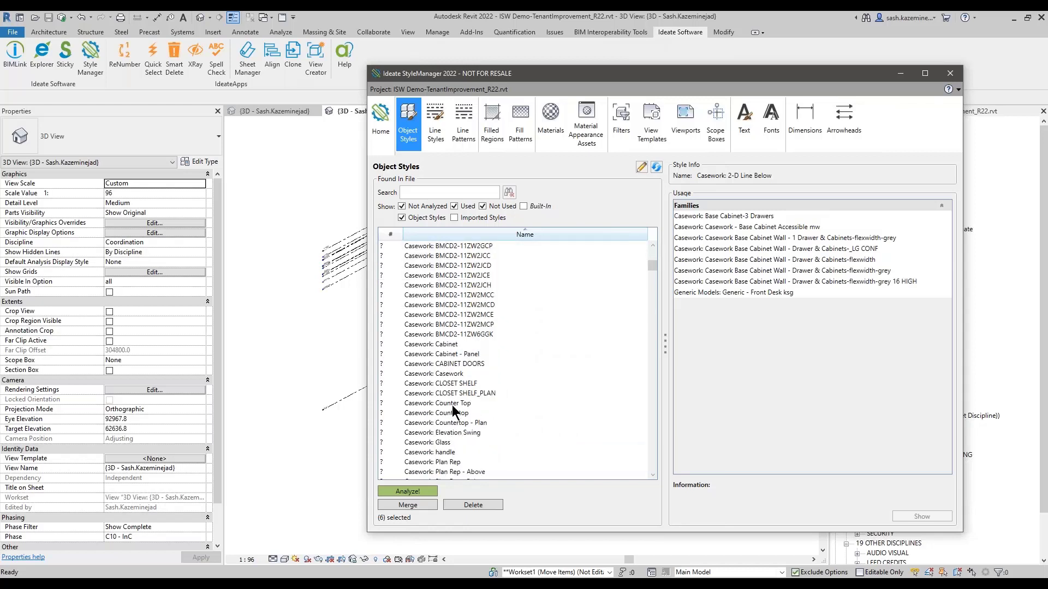
pyautogui.click(451, 403)
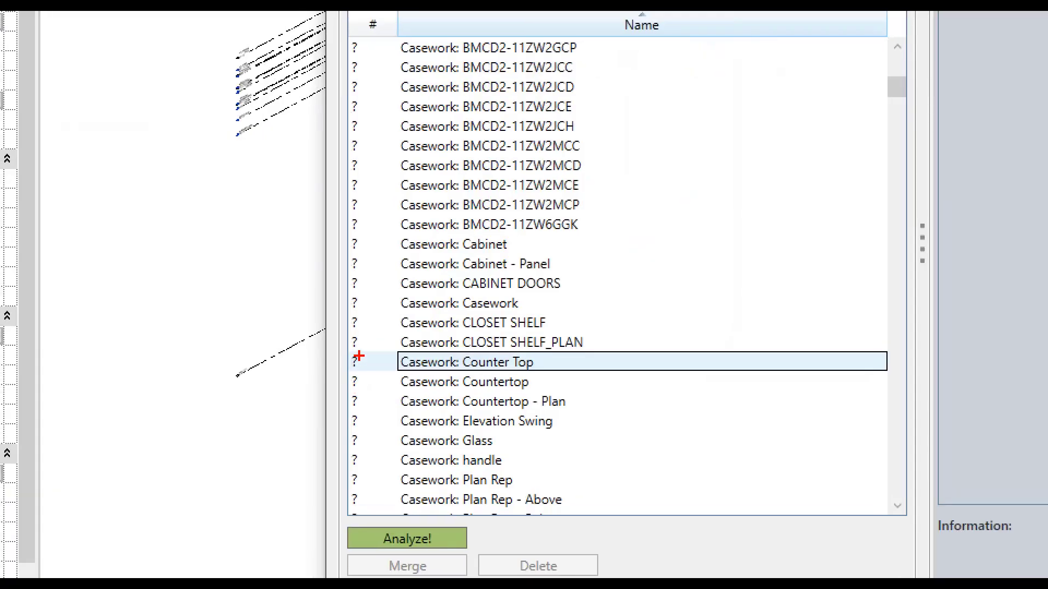
pyautogui.moveTo(320, 342)
pyautogui.keyDown('ctrl'); pyautogui.mouseDown()
pyautogui.moveTo(510, 392)
pyautogui.moveTo(577, 391)
pyautogui.mouseUp(); pyautogui.keyUp('ctrl')
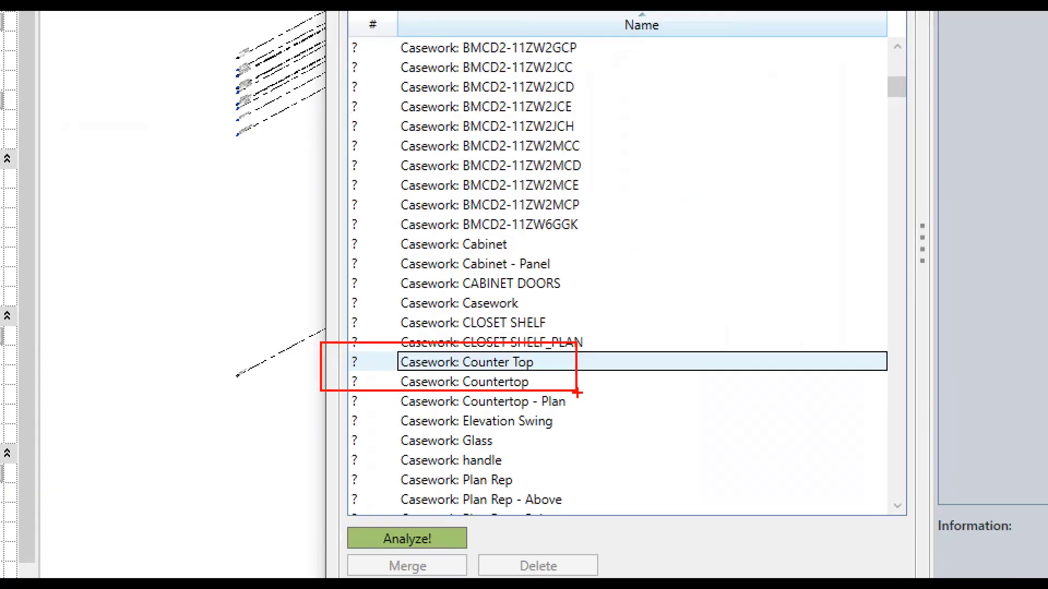
pyautogui.press('Escape')
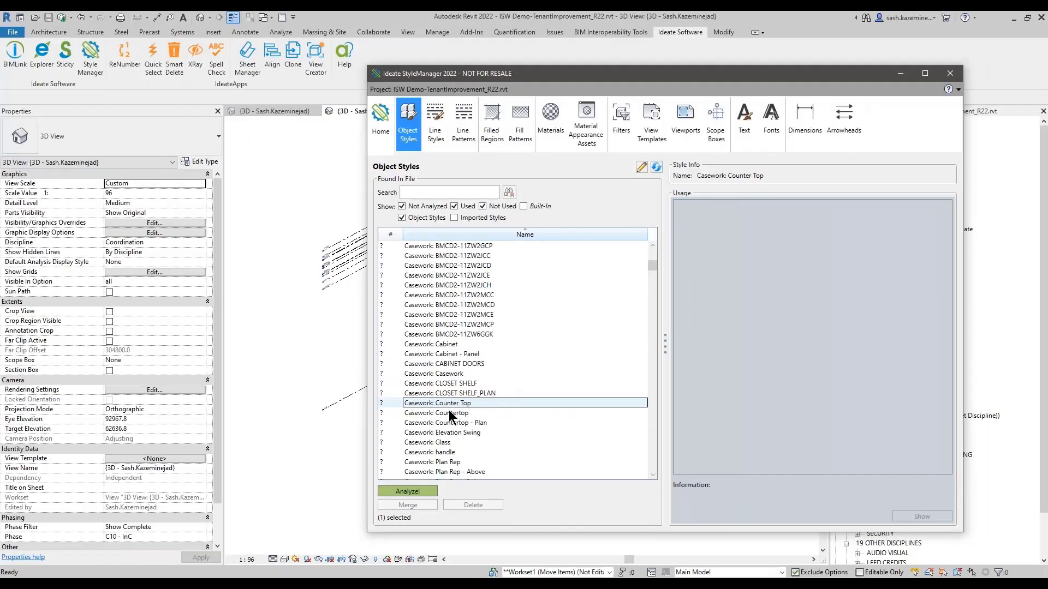
pyautogui.keyDown('ctrl'); pyautogui.click(449, 410); pyautogui.keyUp('ctrl')
pyautogui.click(406, 491)
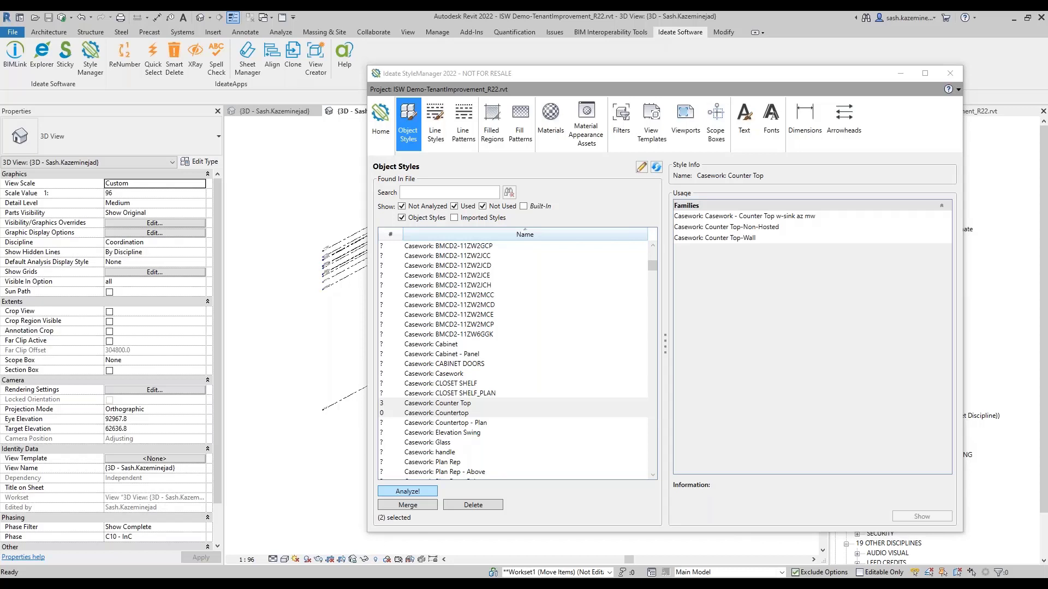
# Enlarge the StyleManager window and filter the object styles to Not Used only, hiding the Not Analyzed and Used ones
pyautogui.scroll(4, 458, 407)
pyautogui.scroll(-2, 460, 382)
pyautogui.scroll(-10, 454, 374)
pyautogui.moveTo(656, 279); pyautogui.dragTo(652, 205)
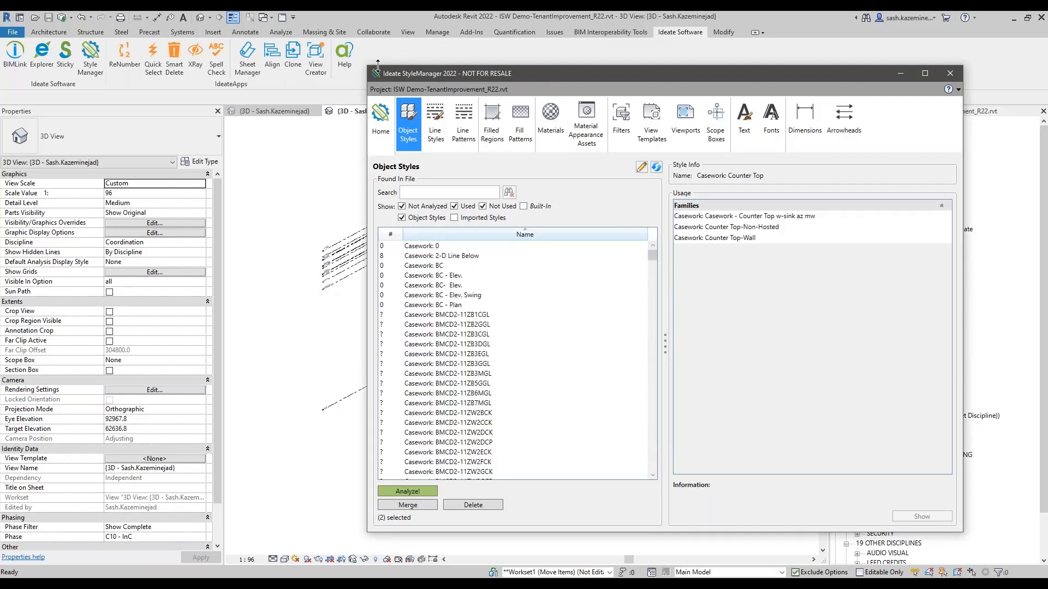
pyautogui.moveTo(368, 66); pyautogui.dragTo(267, 53)
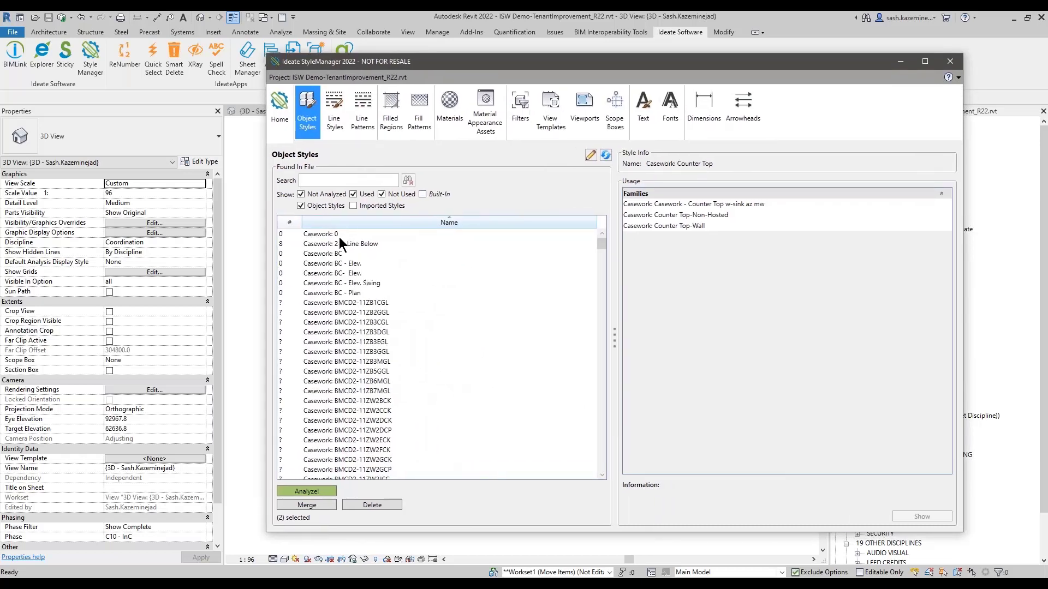
pyautogui.click(302, 194)
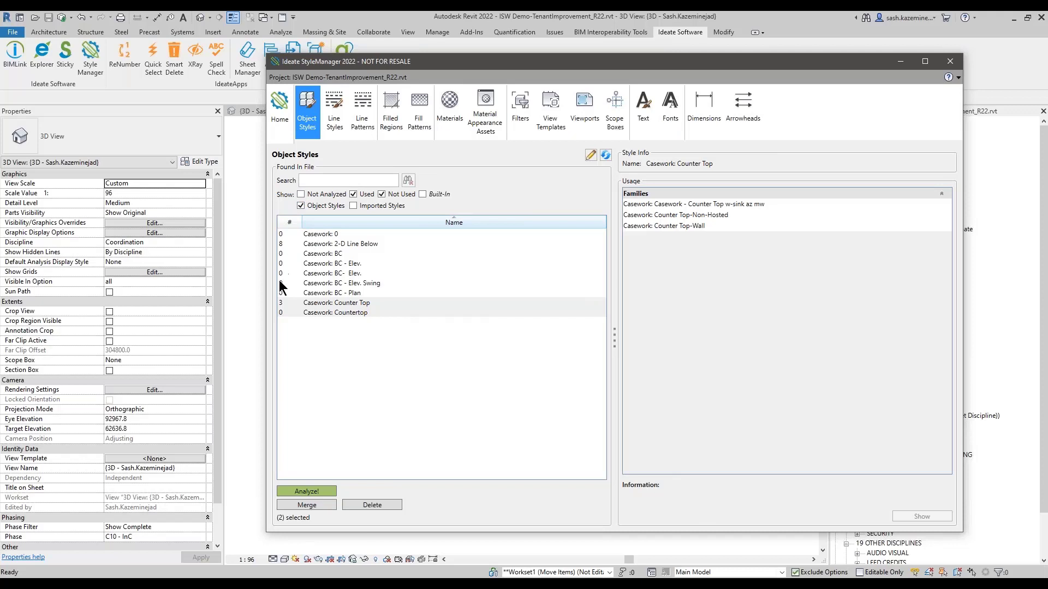
pyautogui.press('ctrl')
pyautogui.press('ctrl')
pyautogui.click(358, 194)
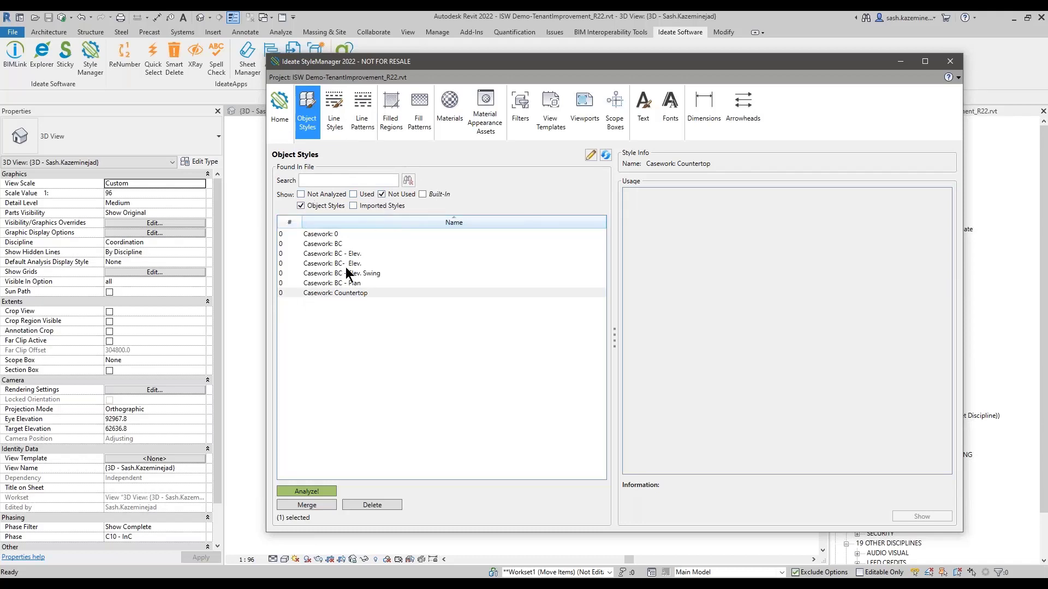
# Delete the unused object styles Casework: 0, Casework: BC, Casework: BC- Elev. and Casework: BC - Plan
pyautogui.click(330, 235)
pyautogui.keyDown('shift'); pyautogui.click(331, 243); pyautogui.keyUp('shift')
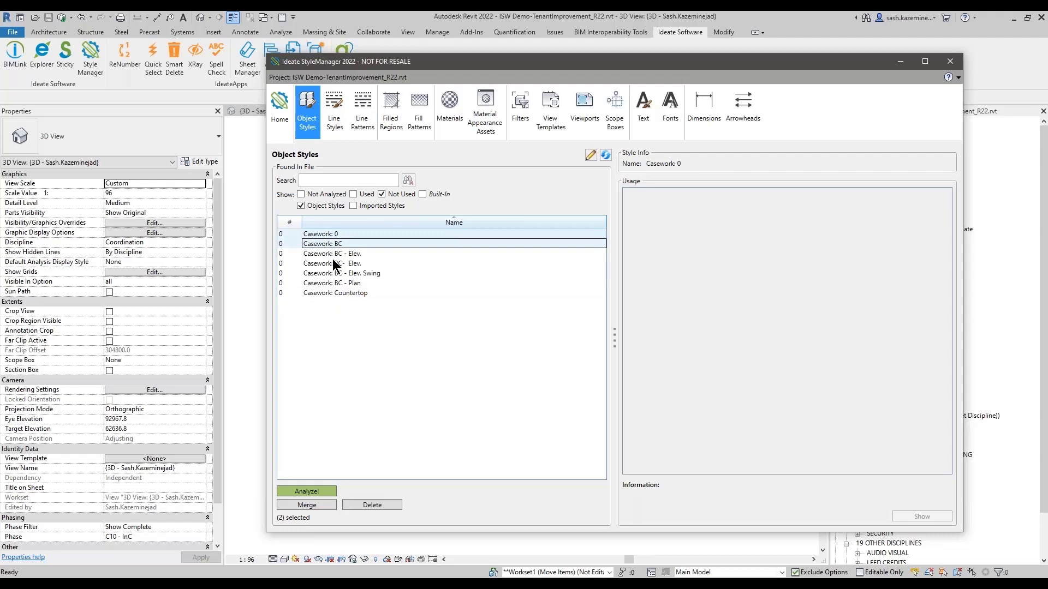
pyautogui.keyDown('ctrl'); pyautogui.click(334, 263); pyautogui.keyUp('ctrl')
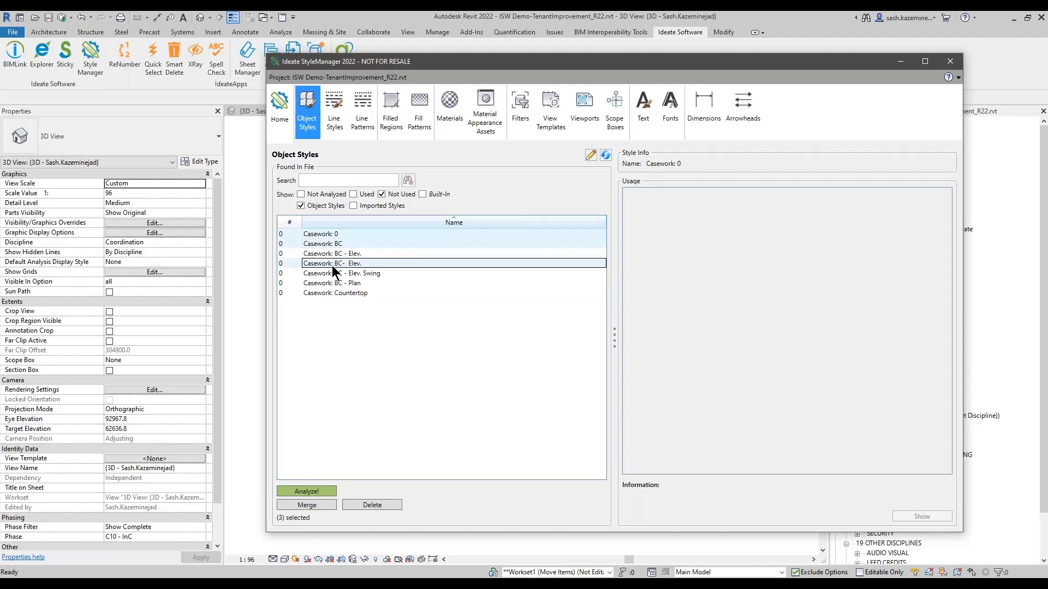
pyautogui.keyDown('ctrl'); pyautogui.click(332, 282); pyautogui.keyUp('ctrl')
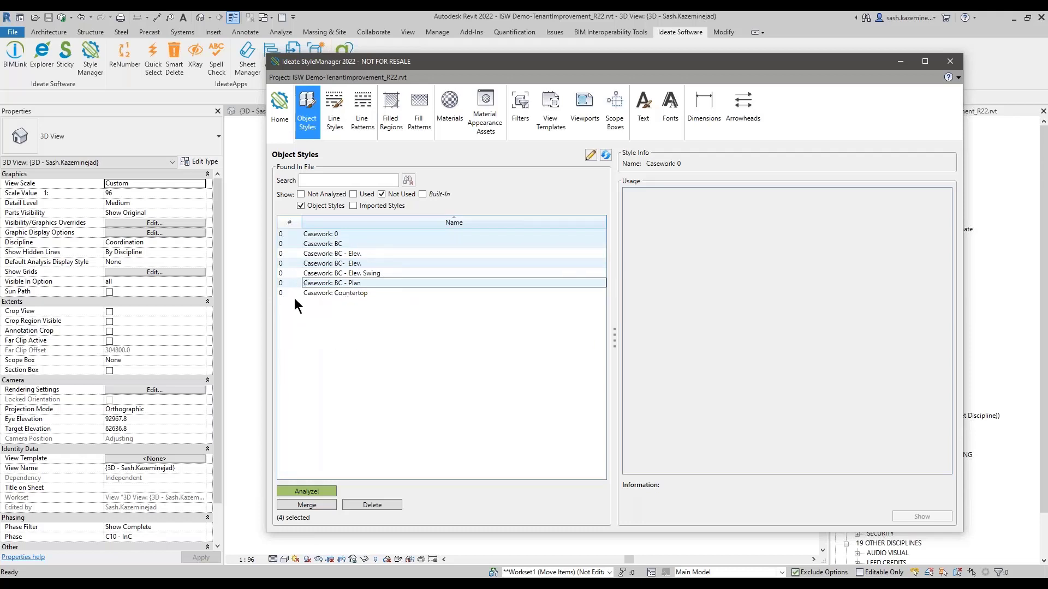
pyautogui.click(361, 505)
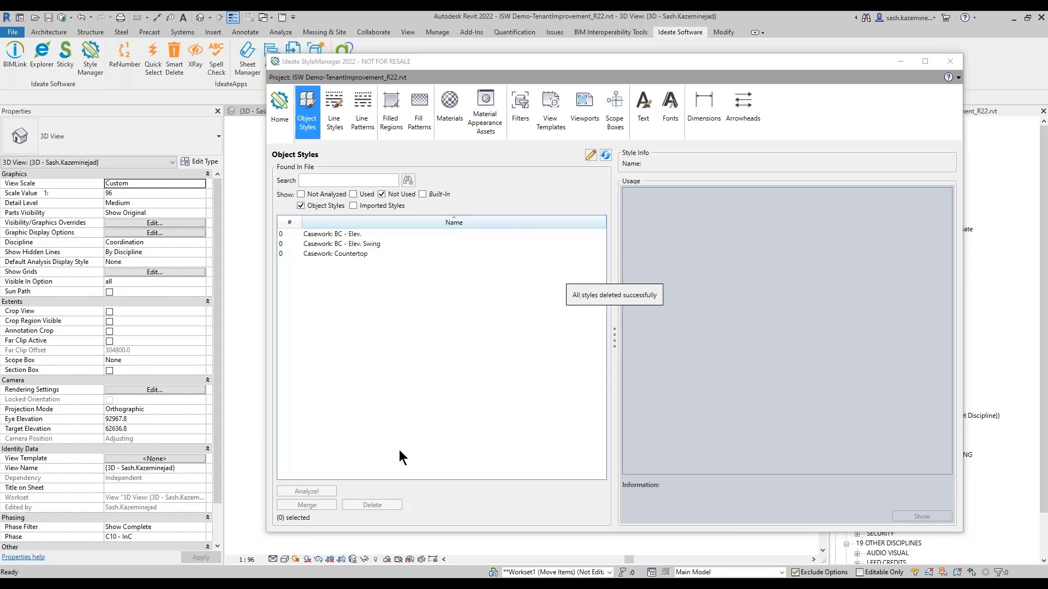
# Show the Used object styles again and merge Casework: Counter Top into Casework: Countertop, searching the targets for "count"
pyautogui.click(359, 196)
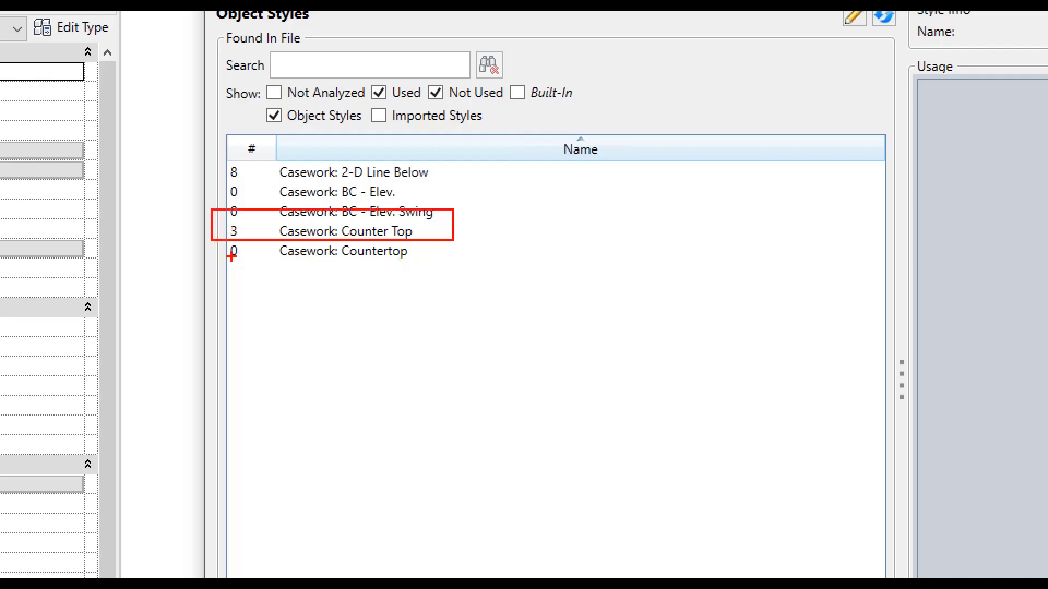
pyautogui.moveTo(486, 251)
pyautogui.mouseDown()
pyautogui.moveTo(424, 253)
pyautogui.moveTo(430, 244)
pyautogui.moveTo(442, 258)
pyautogui.mouseUp()
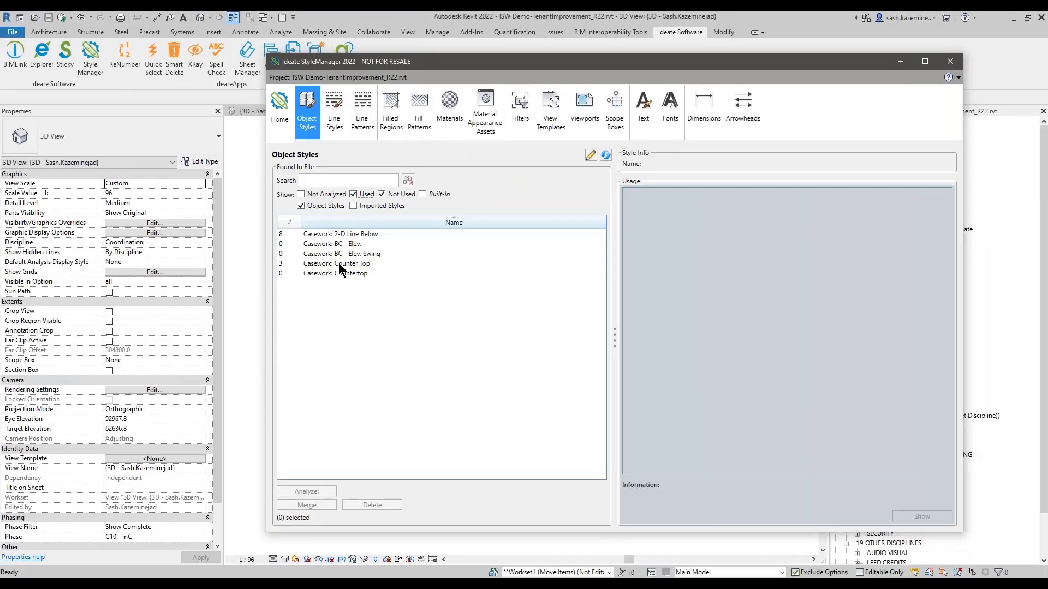
pyautogui.click(342, 257)
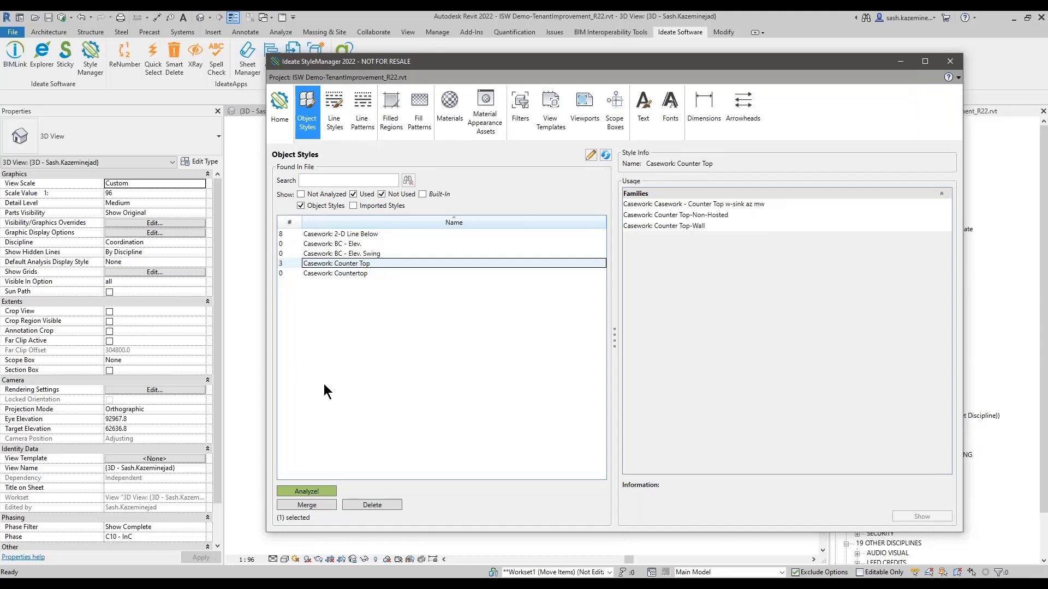
pyautogui.click(314, 507)
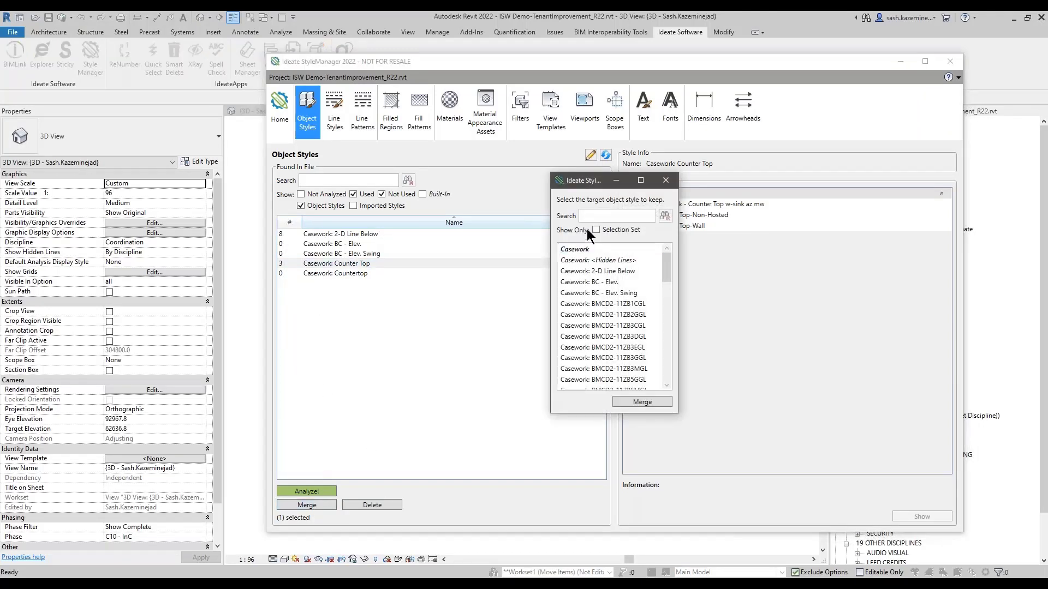
pyautogui.write('count')
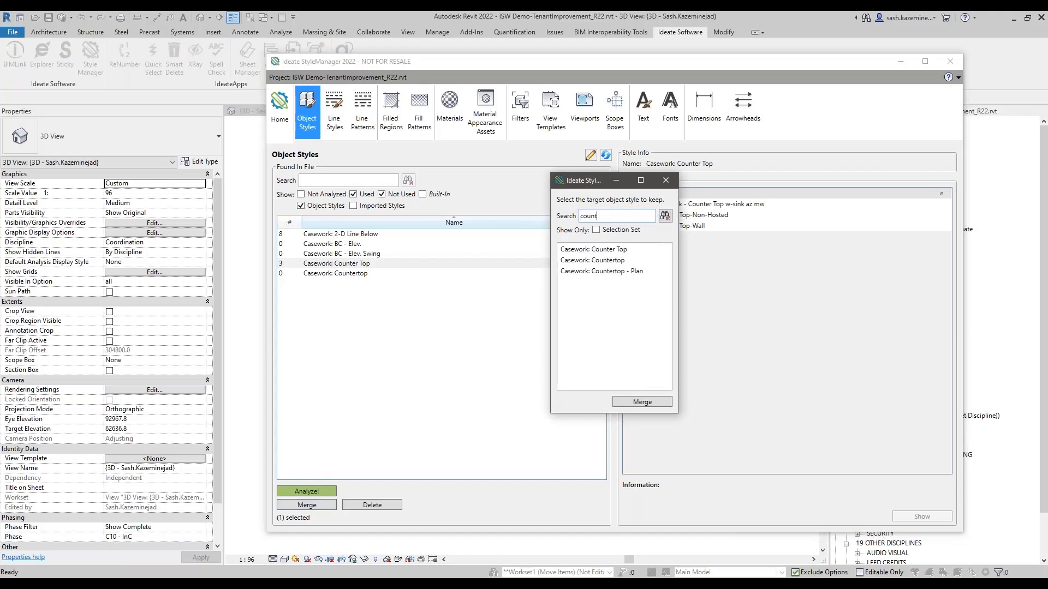
pyautogui.click(614, 263)
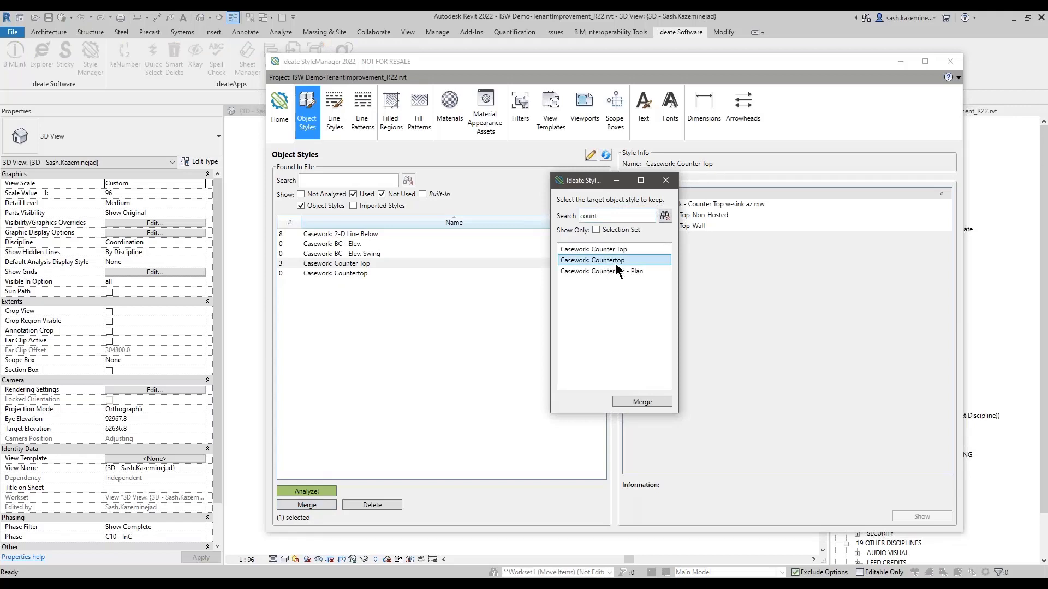
pyautogui.click(637, 400)
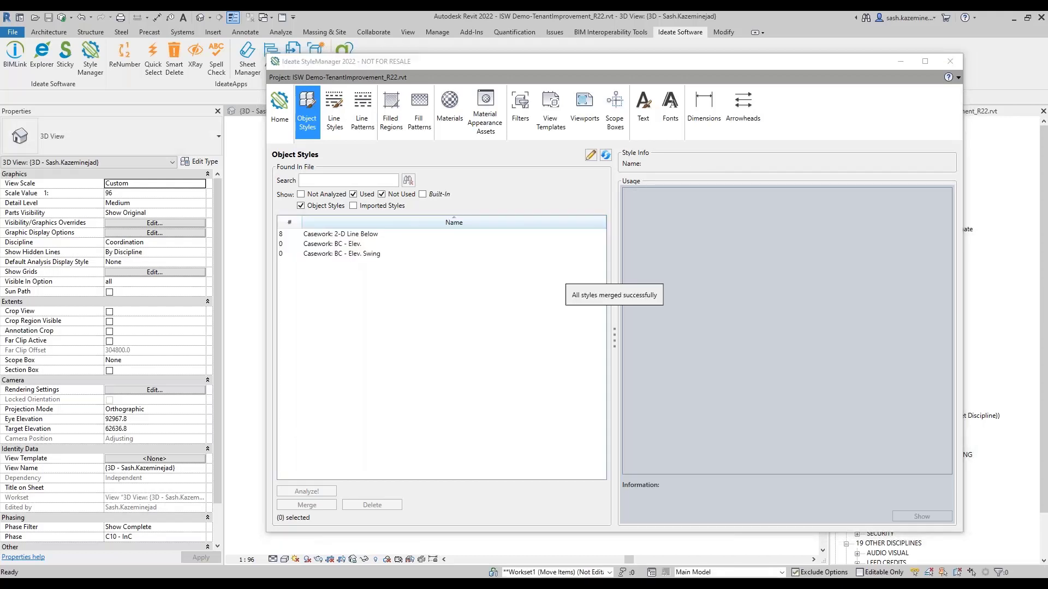
# Display the project's line styles and isolate the duplicates
pyautogui.click(334, 111)
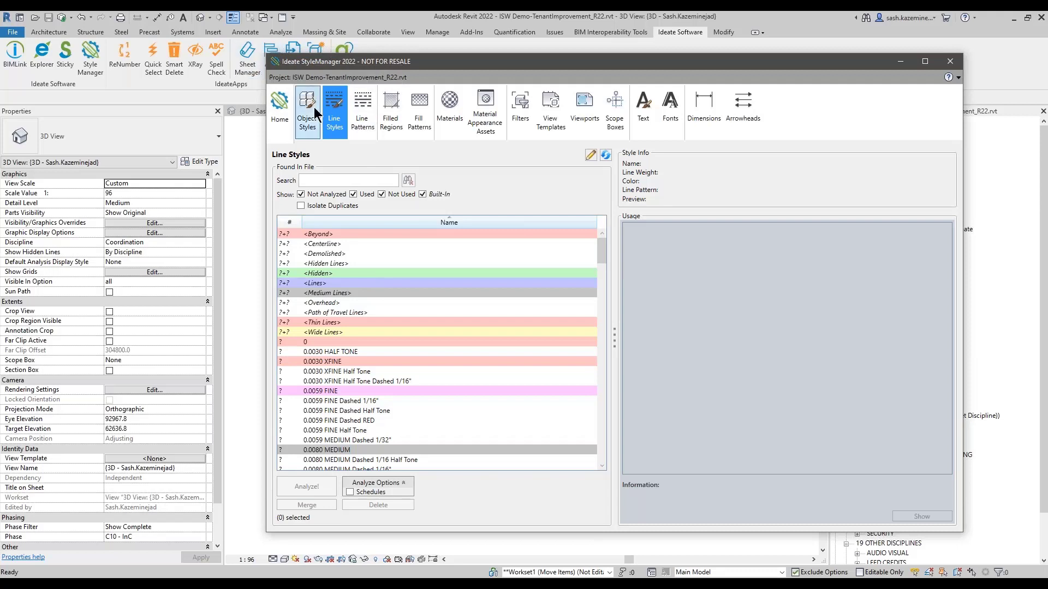
pyautogui.scroll(-15, 483, 316)
pyautogui.scroll(3, 464, 325)
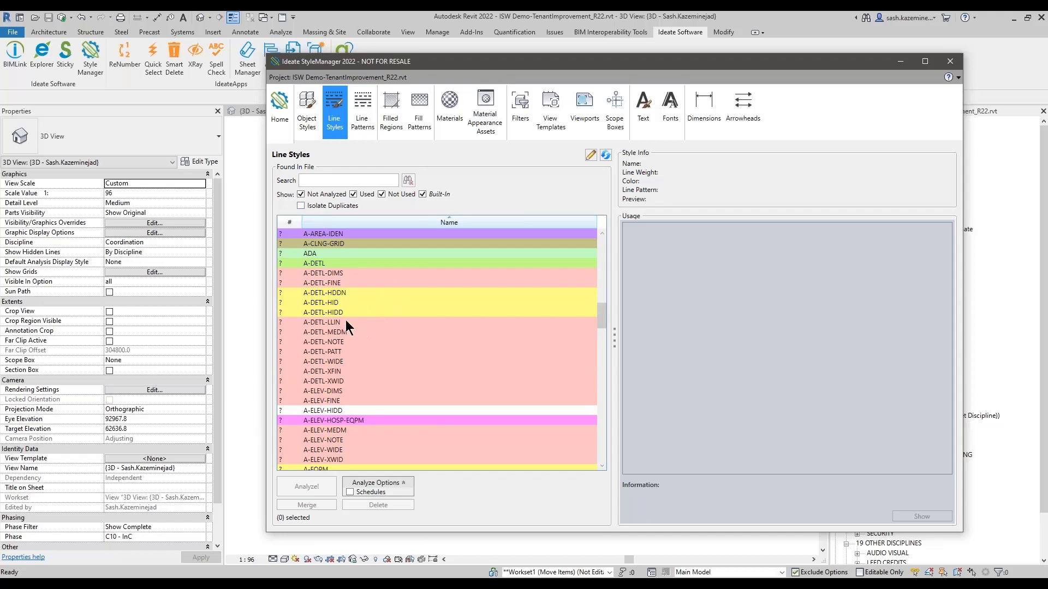
pyautogui.click(301, 205)
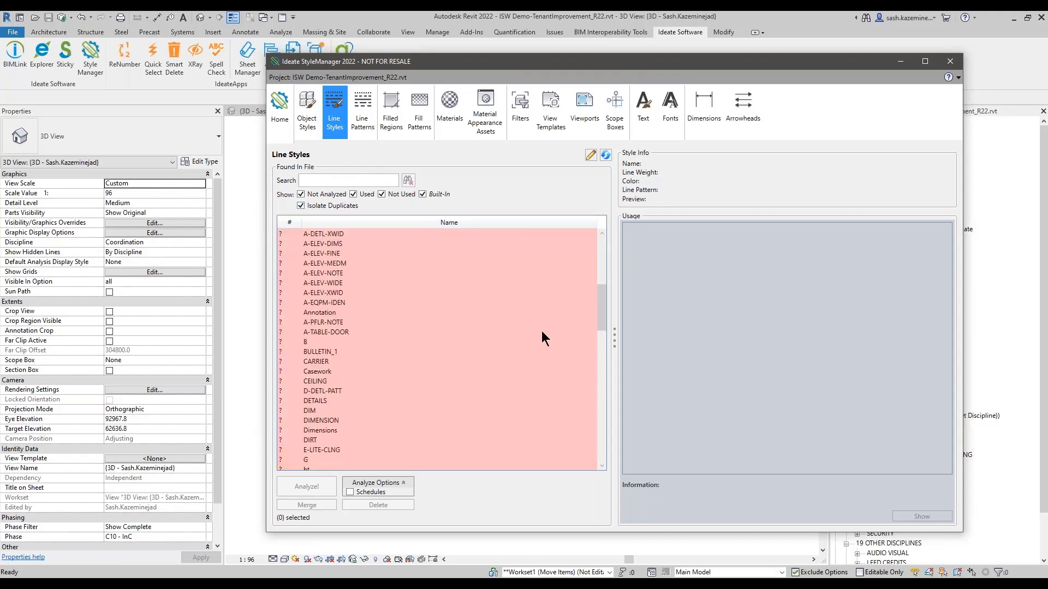
# Examine the isolated duplicate line styles, comparing line weight, color and pattern one by one from <Thin Lines> through 7-8-09
pyautogui.scroll(10, 541, 331)
pyautogui.scroll(-5, 322, 233)
pyautogui.scroll(5, 319, 283)
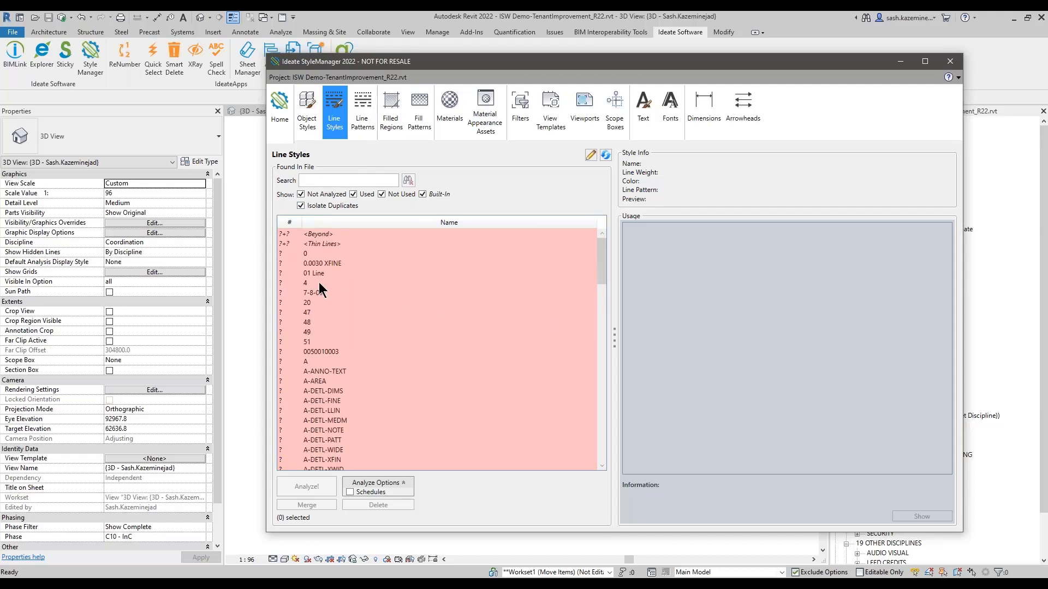
pyautogui.scroll(-7, 319, 283)
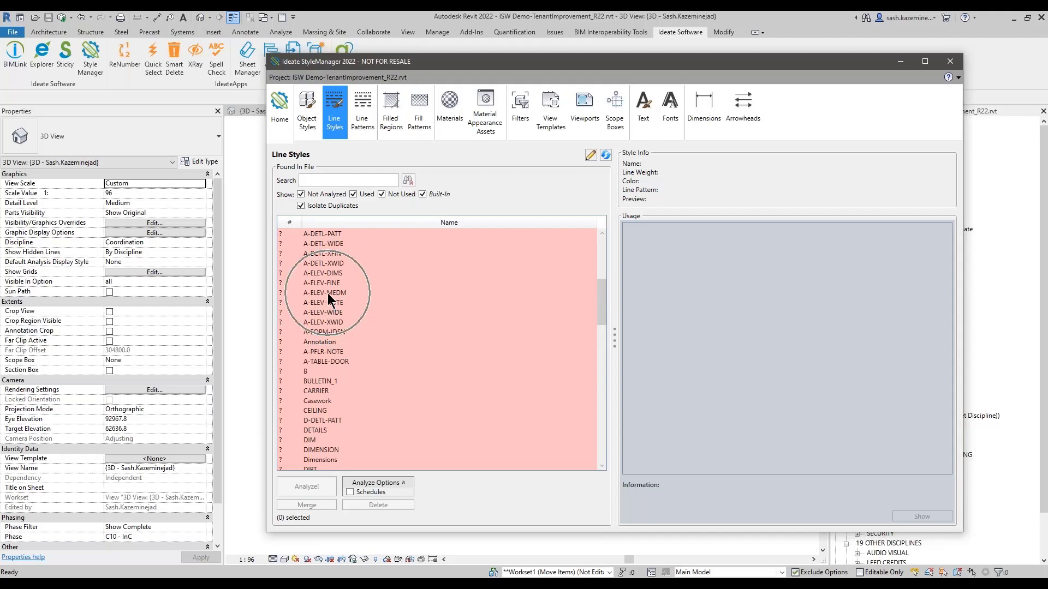
pyautogui.scroll(-3, 338, 327)
pyautogui.scroll(10, 352, 362)
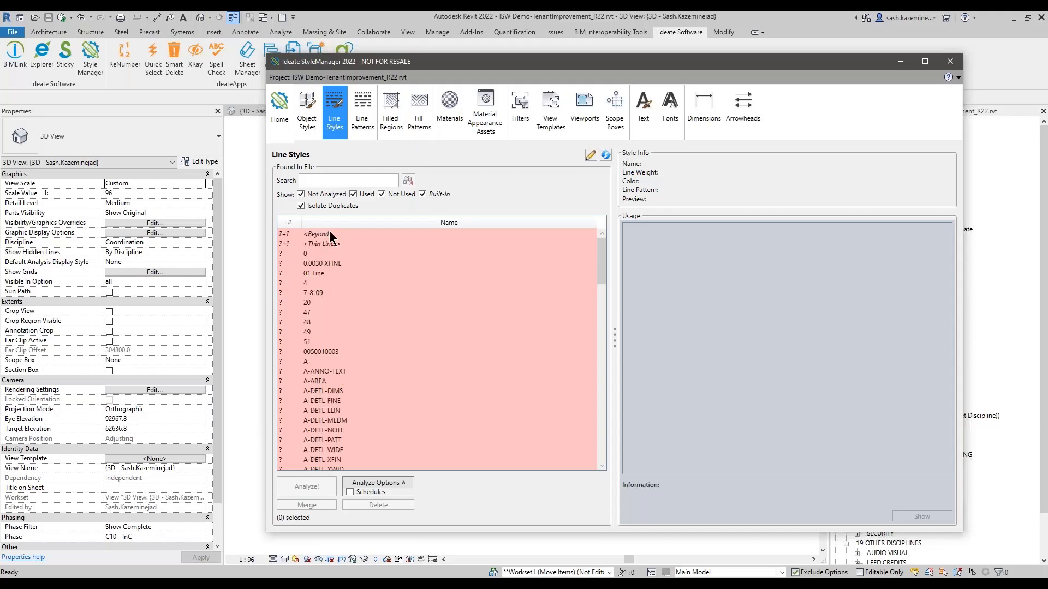
pyautogui.click(320, 244)
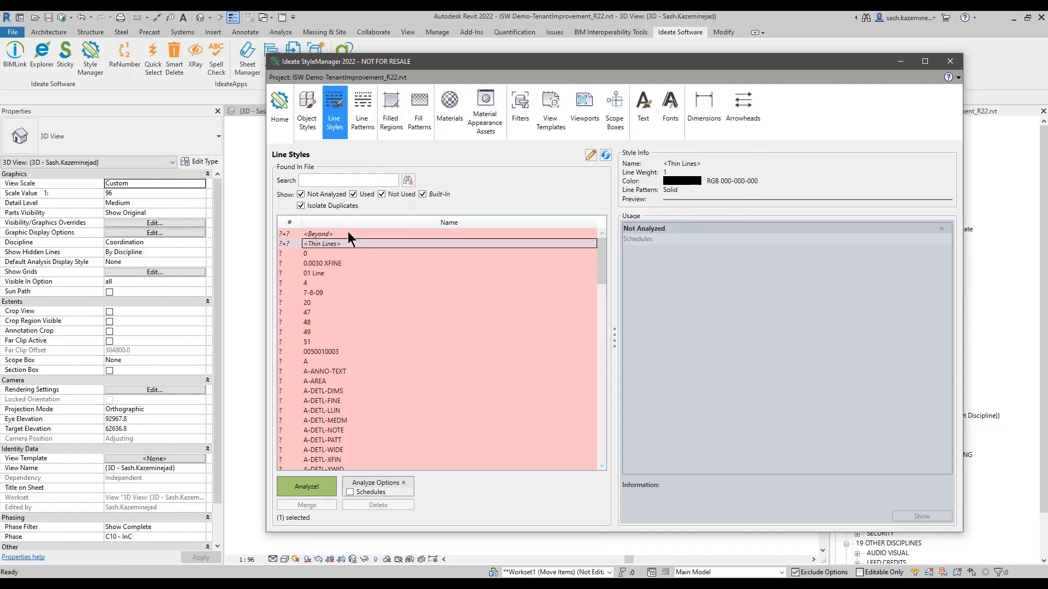
pyautogui.press('Down')
pyautogui.press('Down')
pyautogui.press('Down')
pyautogui.press('Down')
pyautogui.press('Down')
pyautogui.press('Down')
pyautogui.press('Down')
pyautogui.press('Down')
pyautogui.press('Down')
pyautogui.press('Down')
pyautogui.press('Down')
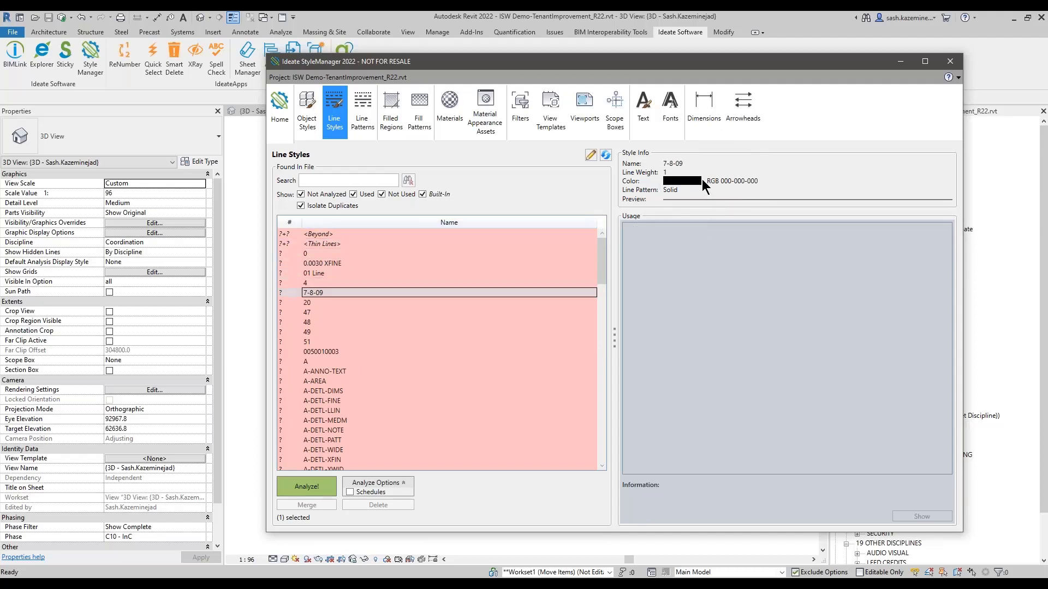
# Examine the line weight, color and pattern of the duplicate line styles one by one from 7-8-09 down to A-DETL-NOTE
pyautogui.press('Down')
pyautogui.press('Down')
pyautogui.press('Down')
pyautogui.press('Down')
pyautogui.press('Down')
pyautogui.press('Down')
pyautogui.press('Down')
pyautogui.press('Down')
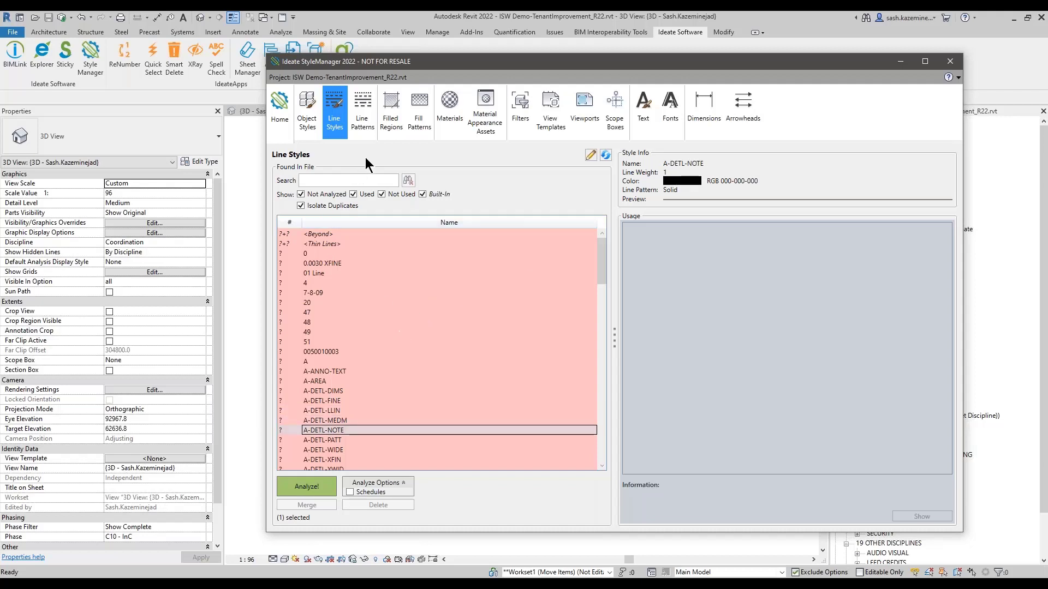
# Look over the project's line patterns, and isolate the duplicates among the filled regions
pyautogui.click(368, 121)
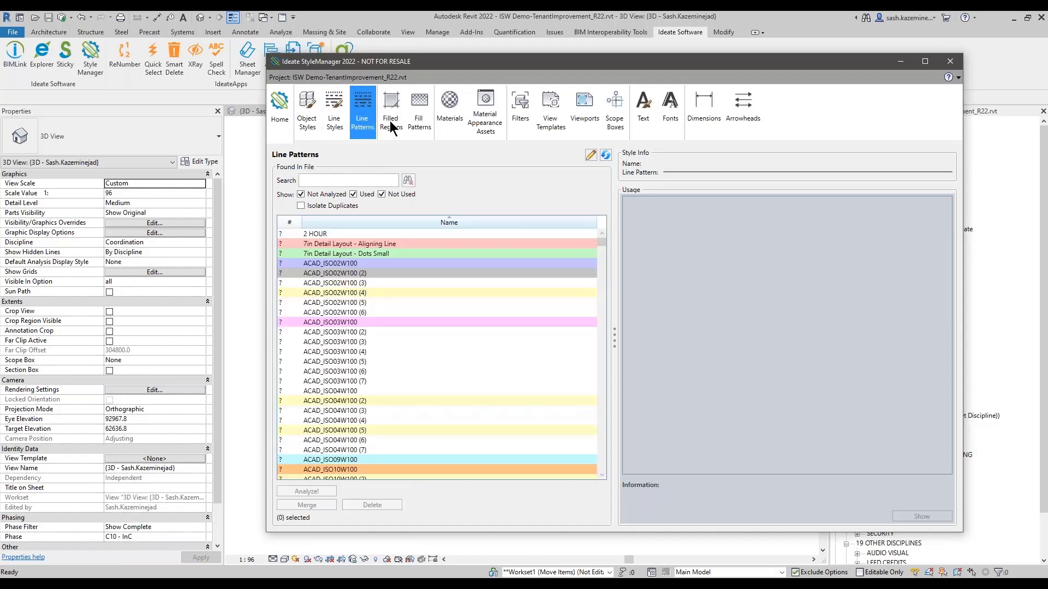
pyautogui.click(388, 123)
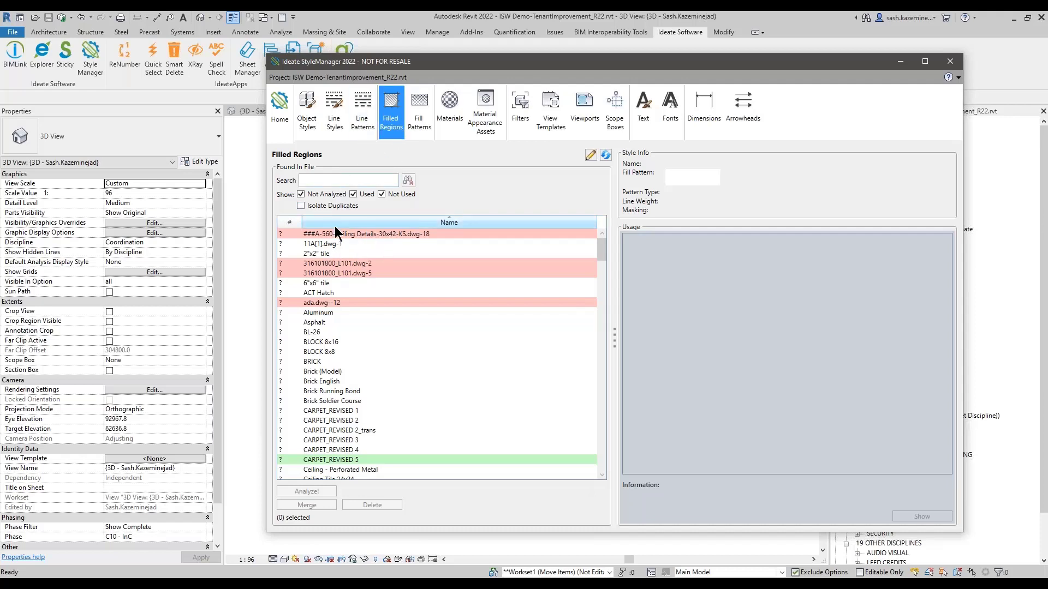
pyautogui.click(313, 205)
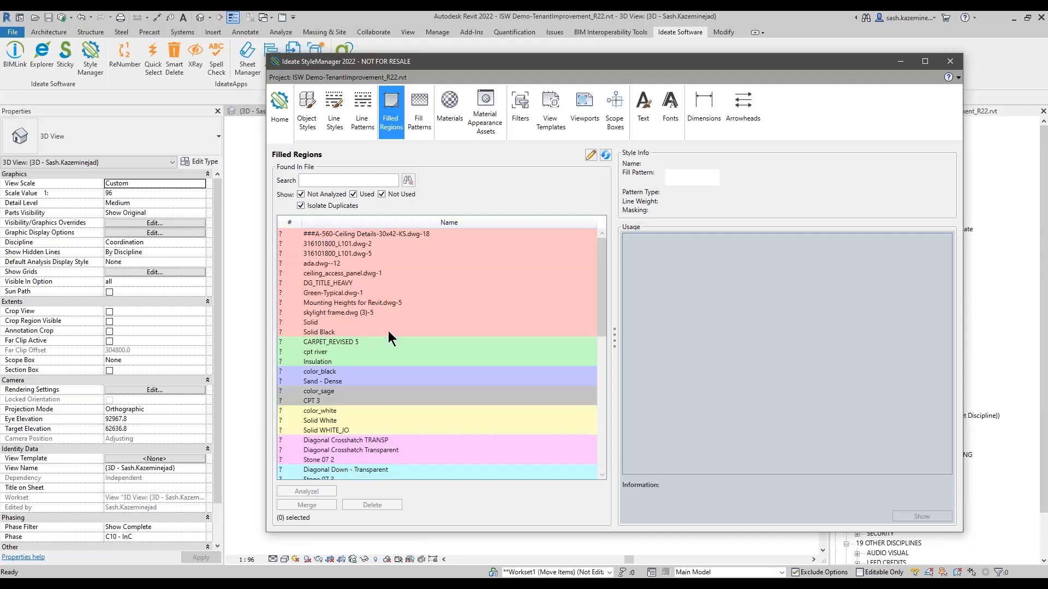
# Display the project's fonts and widen the usage count column
pyautogui.click(670, 123)
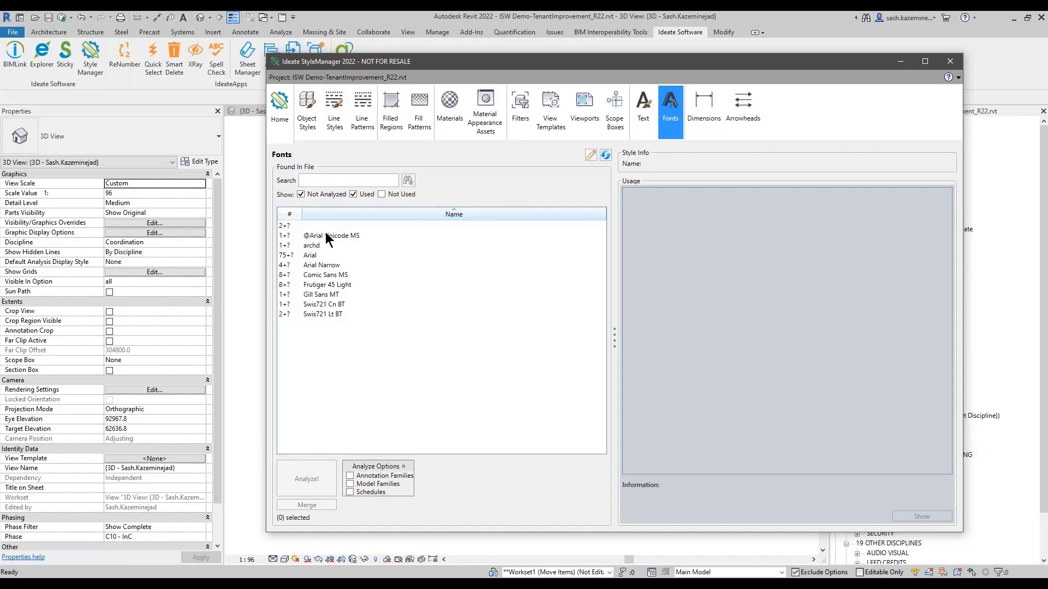
pyautogui.moveTo(299, 215); pyautogui.dragTo(313, 215)
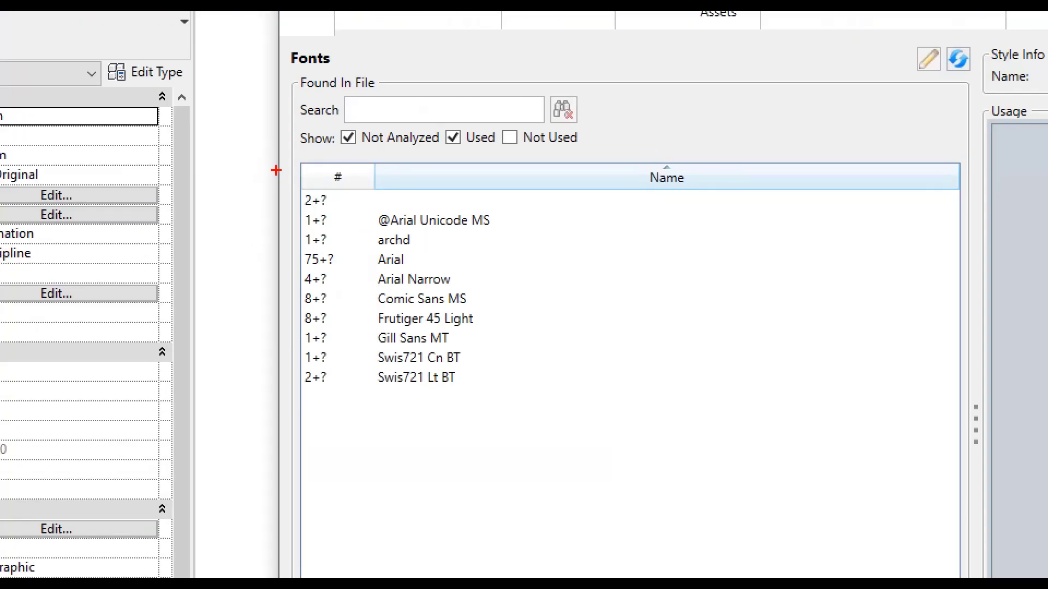
pyautogui.keyDown('ctrl'); pyautogui.moveTo(267, 197); pyautogui.dragTo(285, 357); pyautogui.keyUp('ctrl')
pyautogui.keyDown('ctrl'); pyautogui.moveTo(314, 428); pyautogui.dragTo(318, 422); pyautogui.keyUp('ctrl')
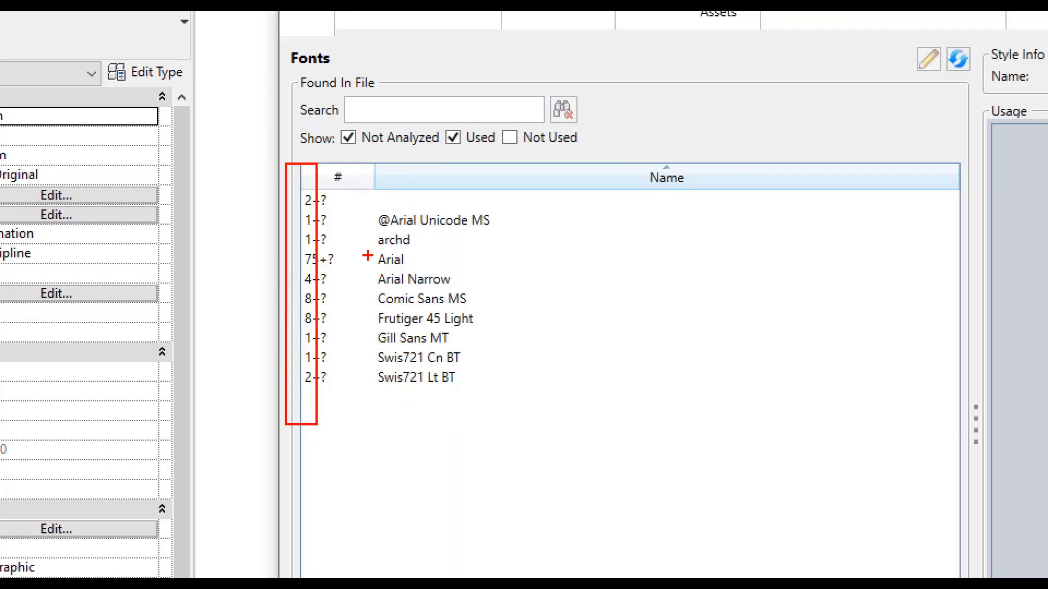
pyautogui.press('Escape')
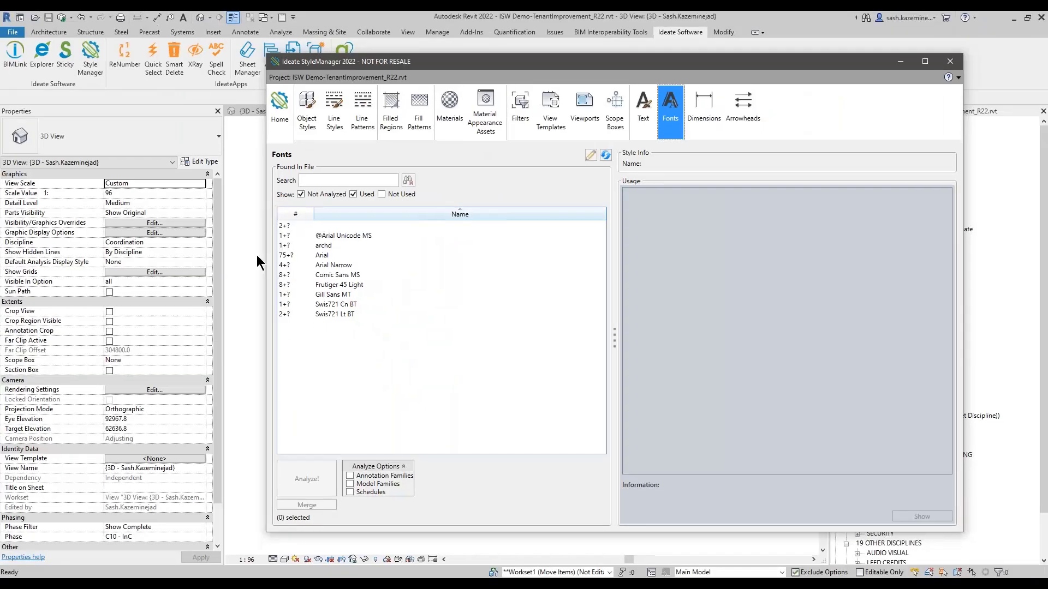
pyautogui.hotkey('ctrl', '1')
pyautogui.click(301, 261)
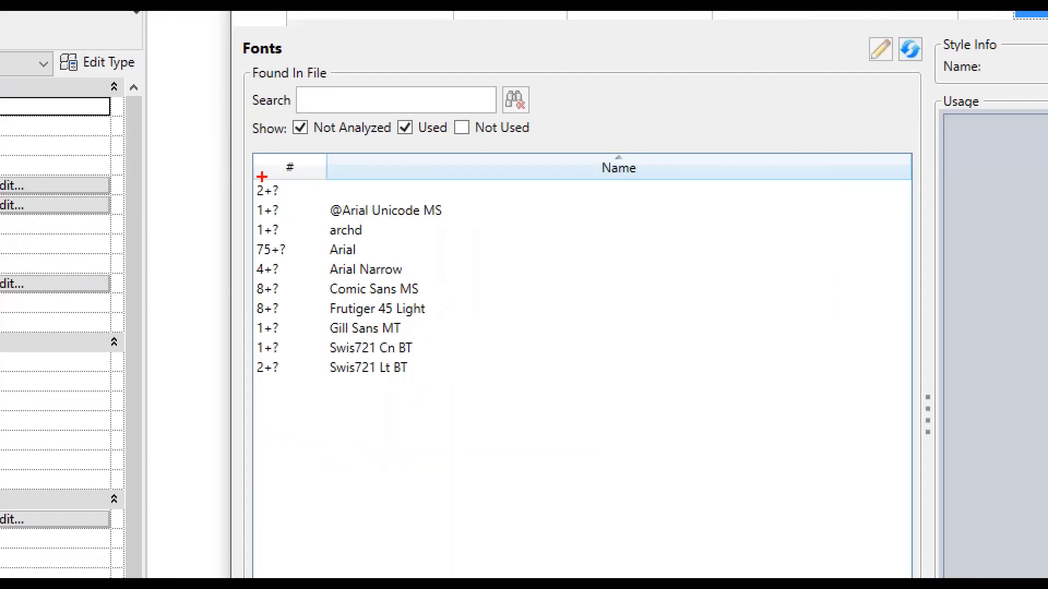
pyautogui.keyDown('ctrl'); pyautogui.moveTo(265, 176); pyautogui.dragTo(303, 407); pyautogui.keyUp('ctrl')
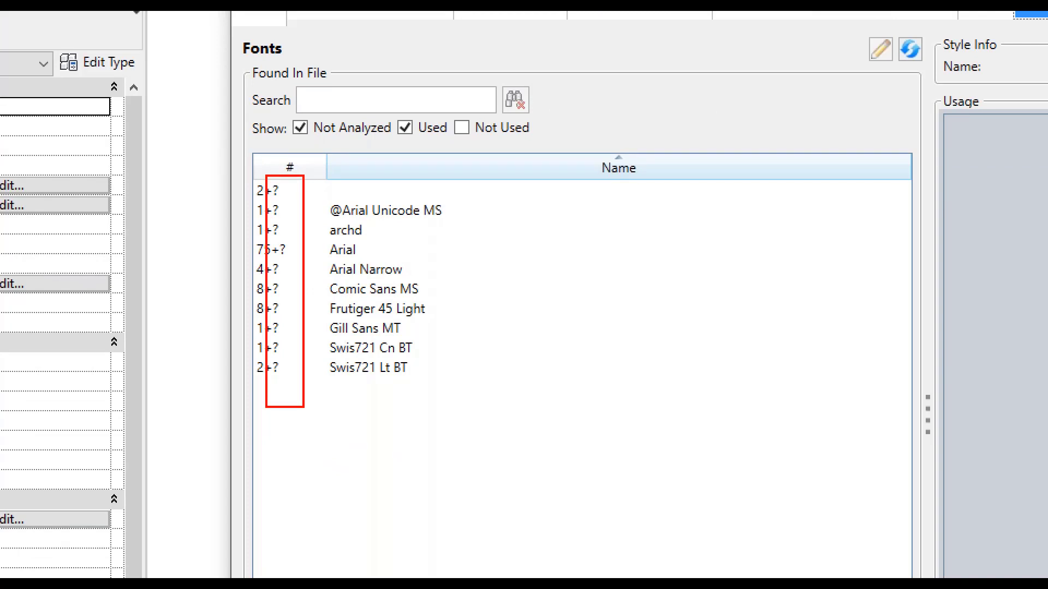
pyautogui.press('Escape')
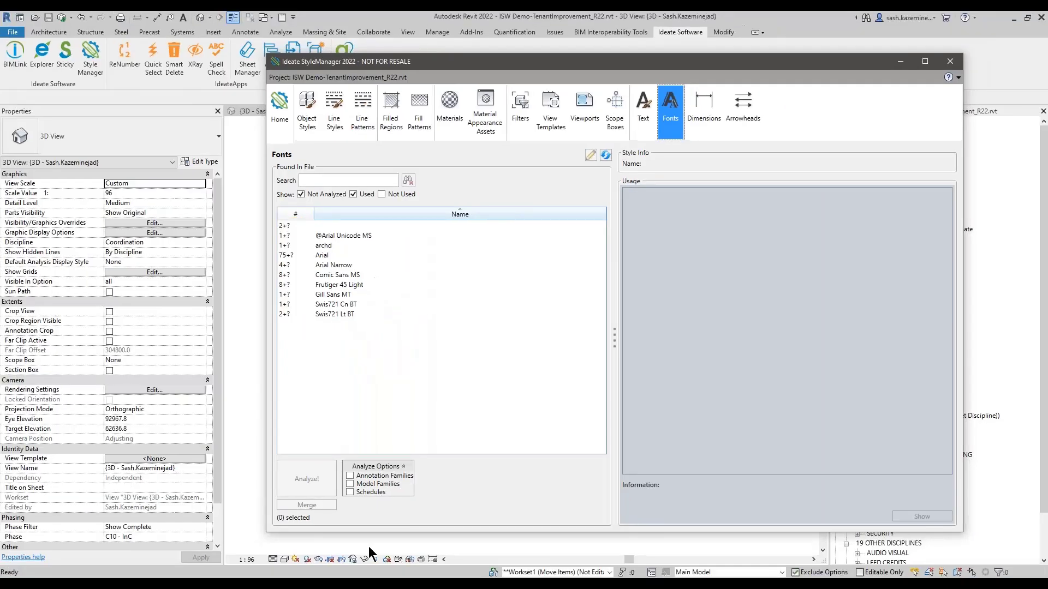
pyautogui.click(350, 477)
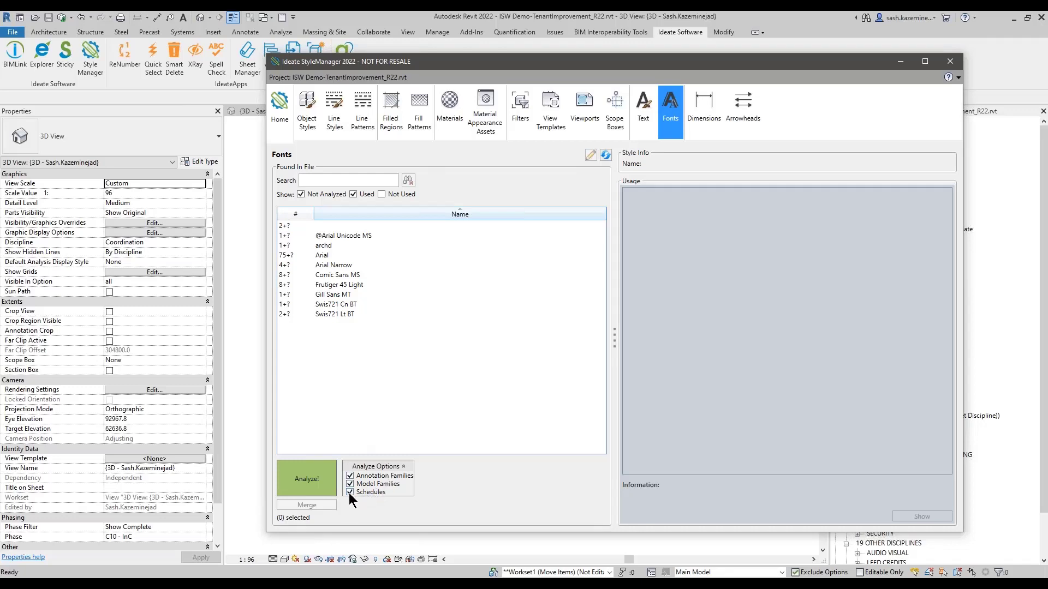
pyautogui.click(322, 480)
pyautogui.click(349, 484)
pyautogui.click(350, 492)
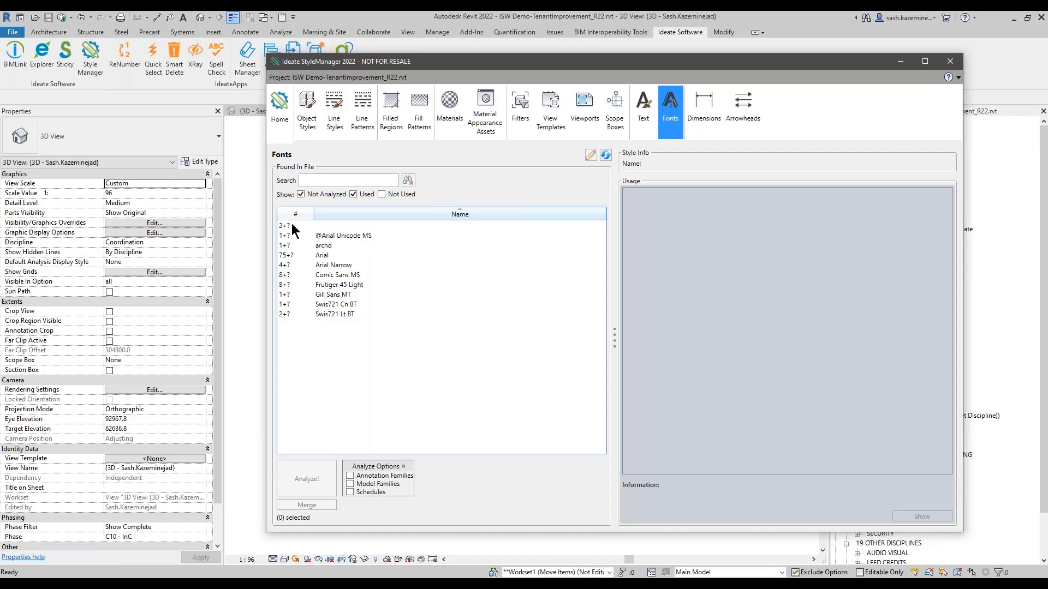
# Examine which element types use the fonts archd, Arial, Gill Sans MT and Frutiger 45 Light
pyautogui.click(320, 246)
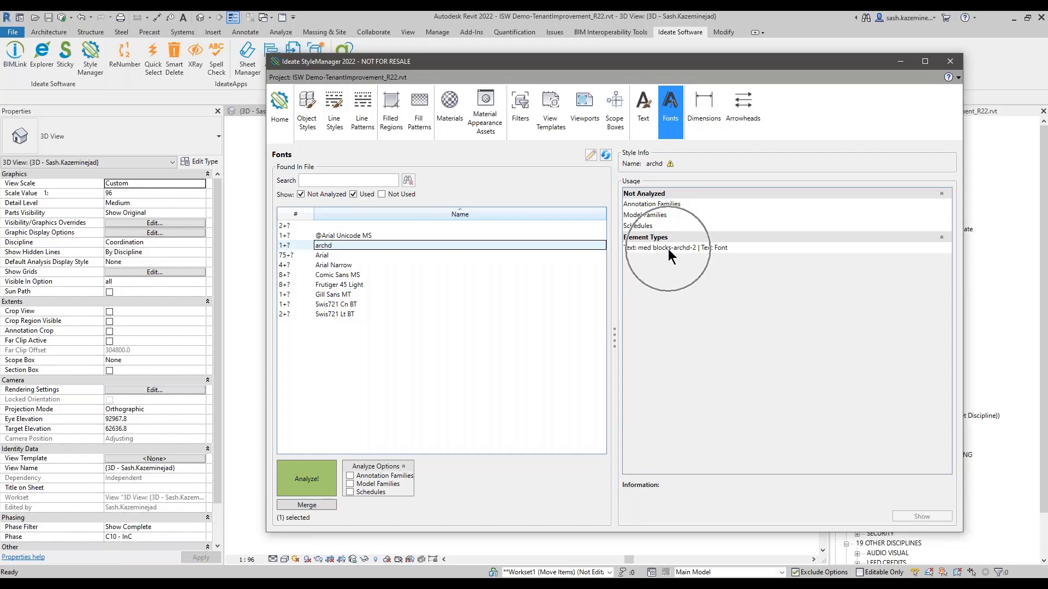
pyautogui.press('ctrl')
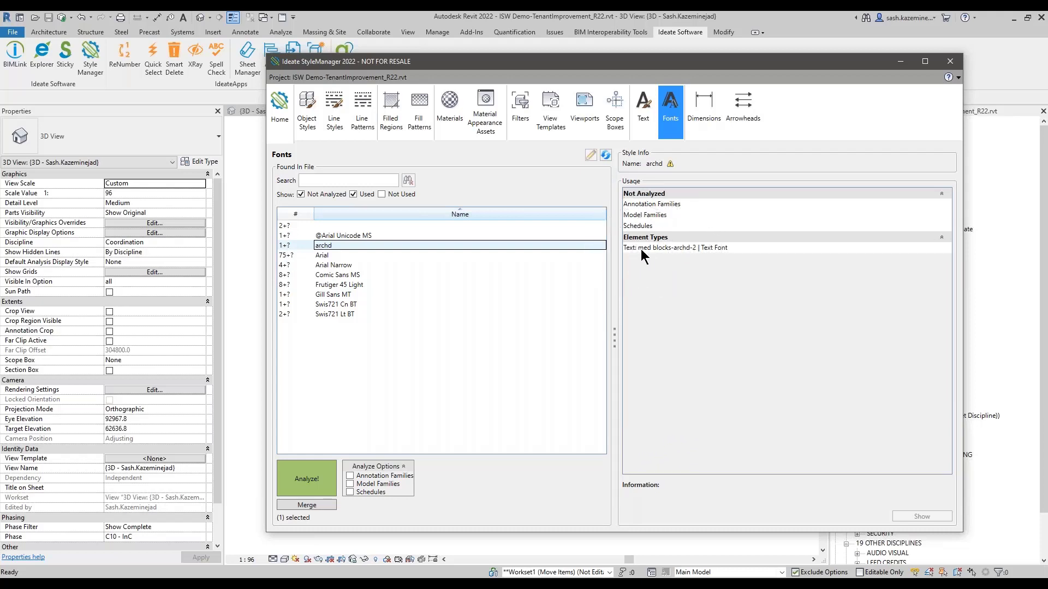
pyautogui.click(321, 255)
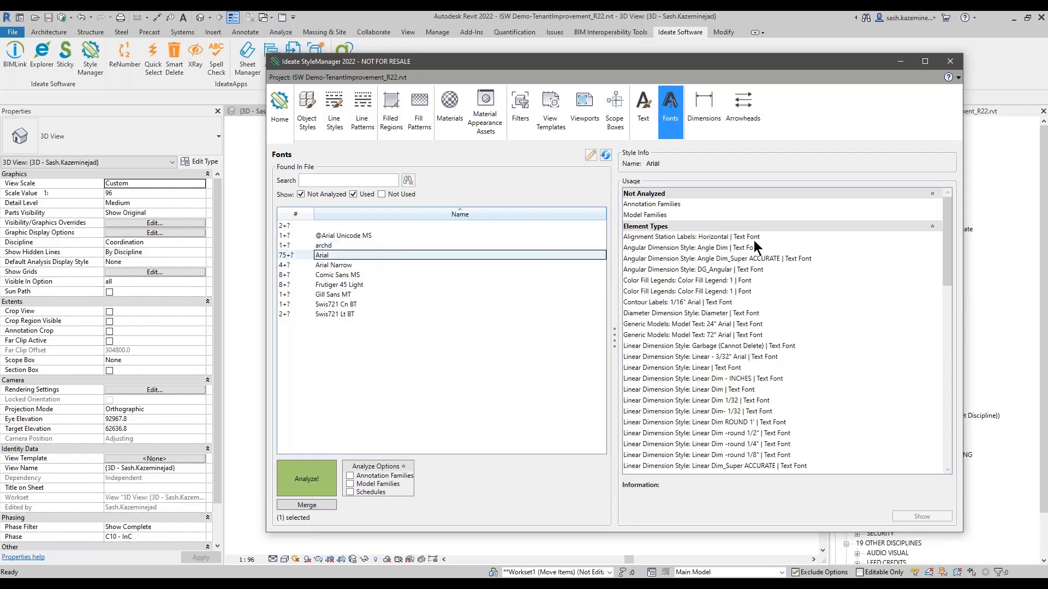
pyautogui.scroll(-1, 682, 341)
pyautogui.scroll(-15, 682, 341)
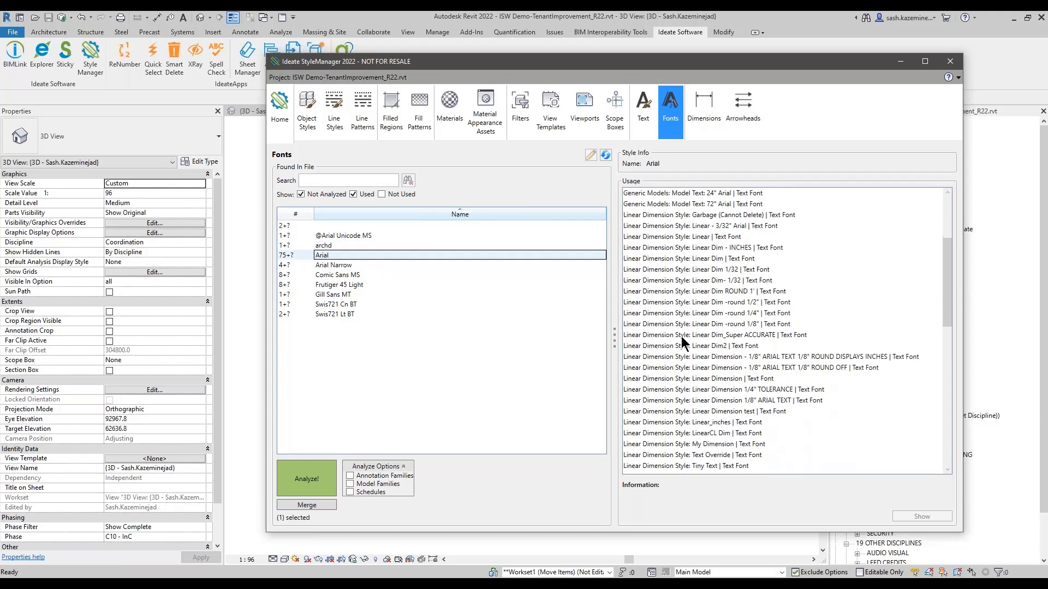
pyautogui.scroll(18, 687, 365)
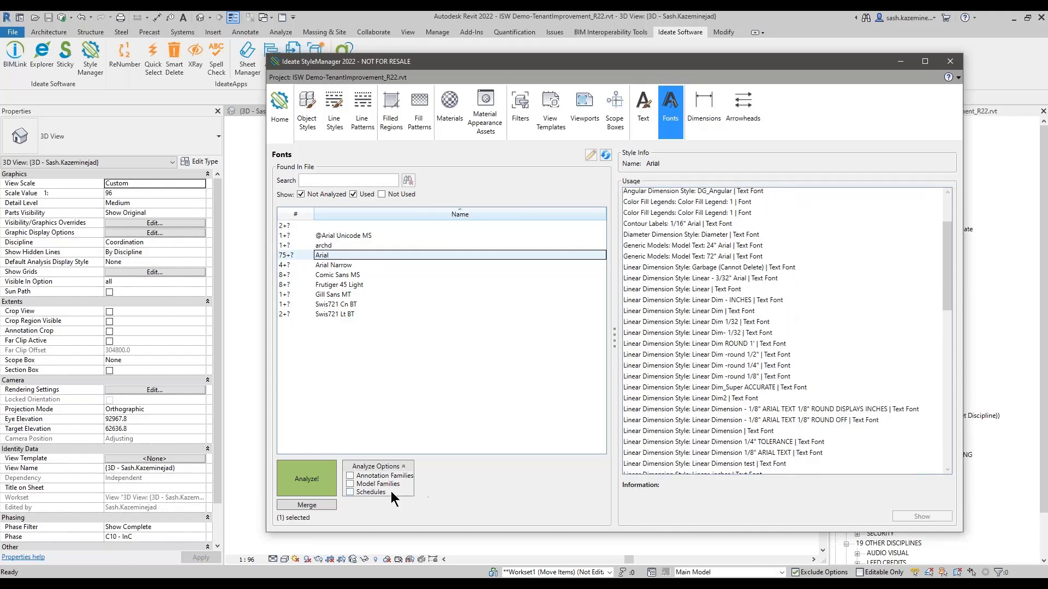
pyautogui.click(294, 222)
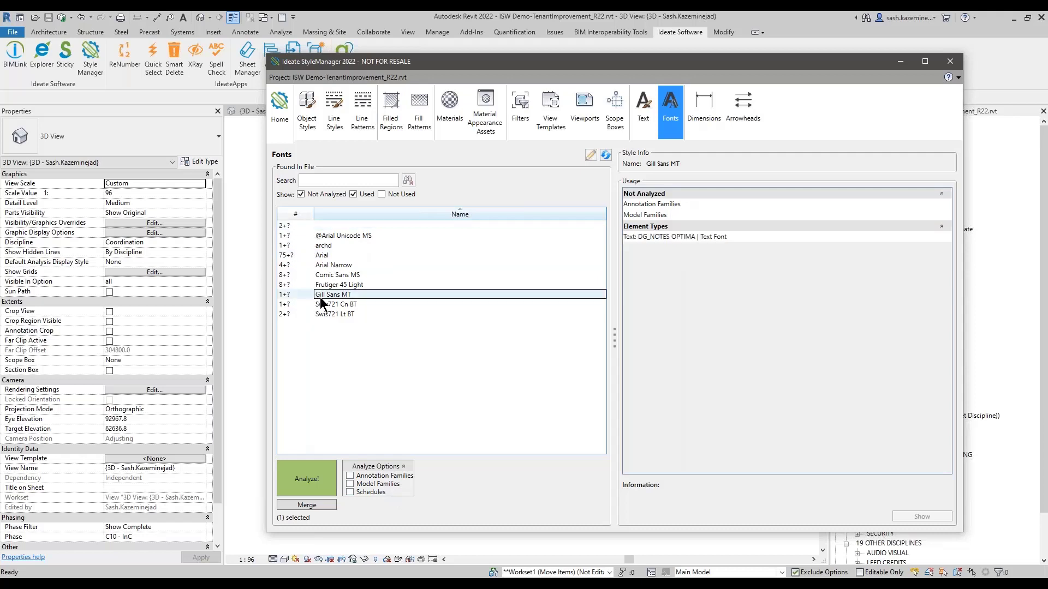
pyautogui.click(338, 285)
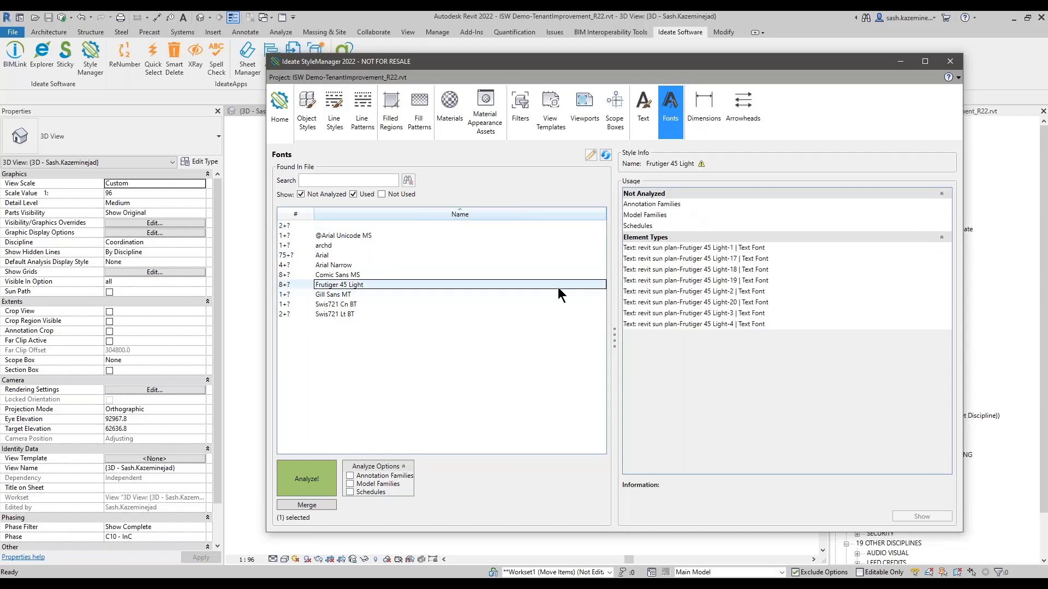
# Merge all listed fonts into Arial, leaving annotation families, model families and schedules out of the analysis
pyautogui.click(293, 225)
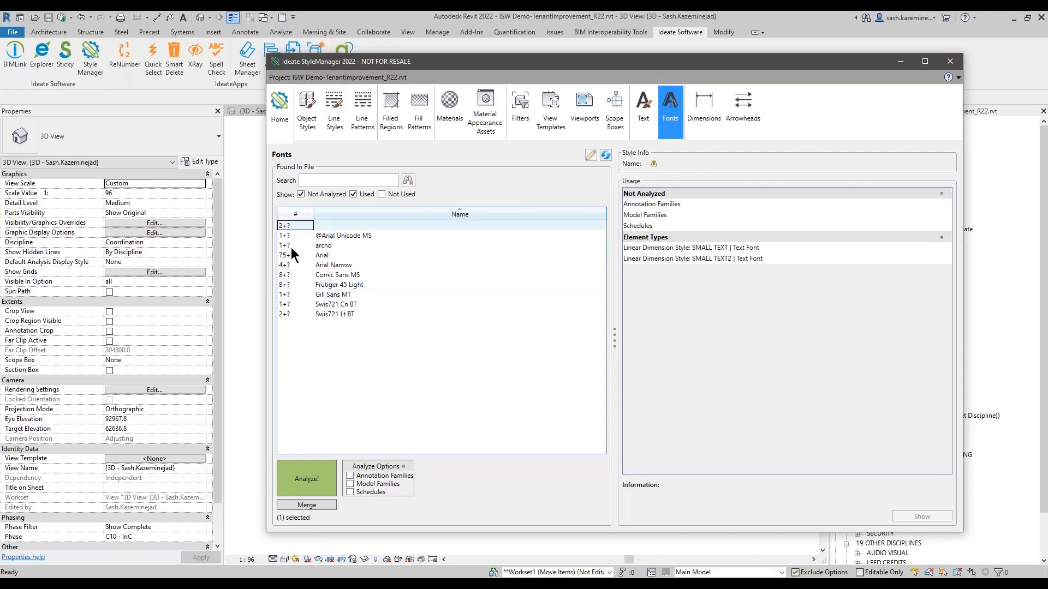
pyautogui.keyDown('shift'); pyautogui.click(319, 313); pyautogui.keyUp('shift')
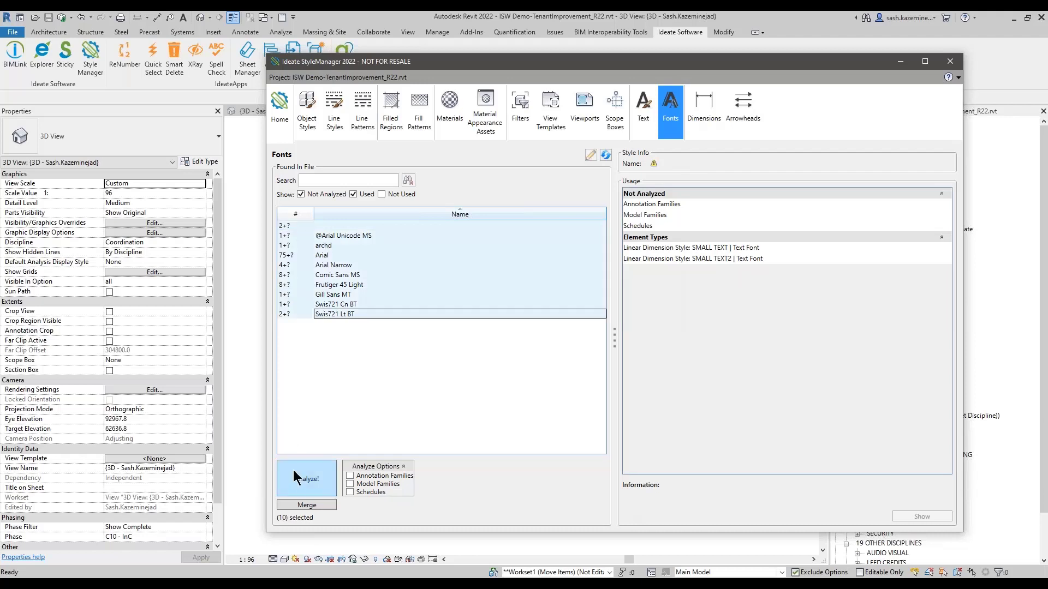
pyautogui.click(298, 503)
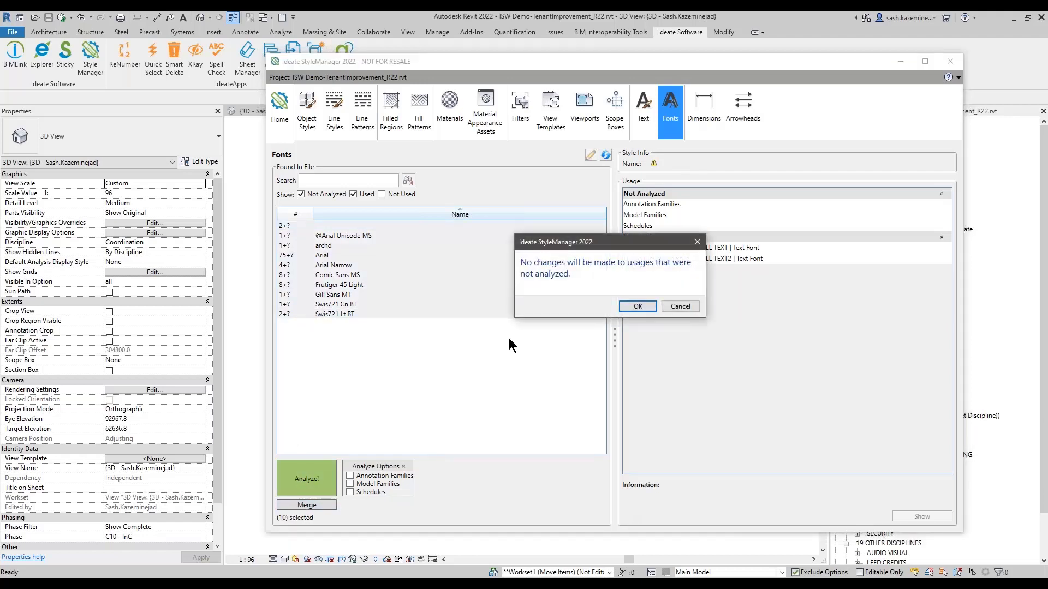
pyautogui.click(358, 476)
pyautogui.moveTo(641, 240); pyautogui.dragTo(661, 298)
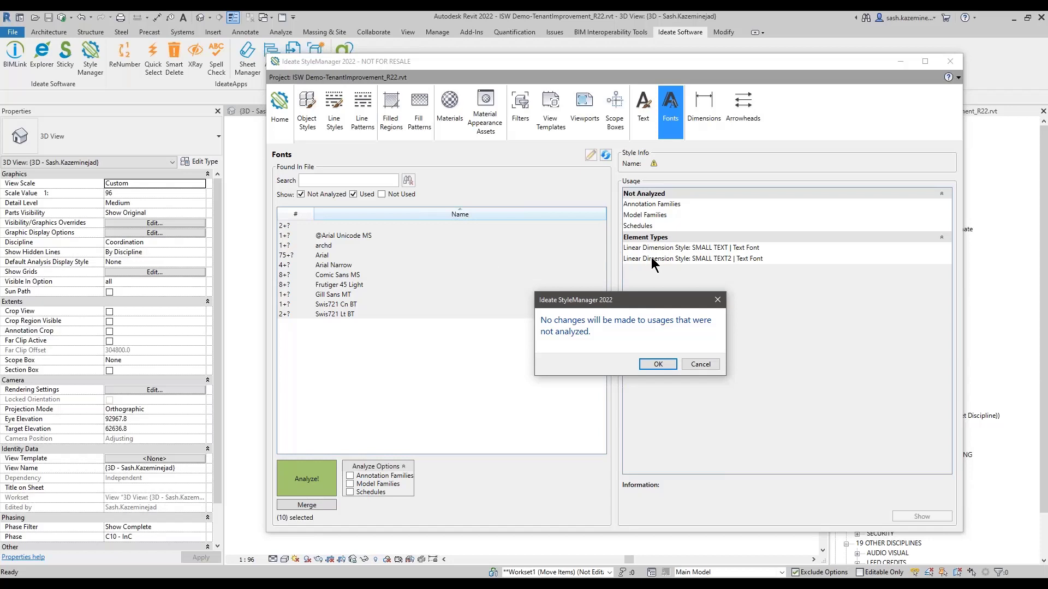
pyautogui.press('ctrl')
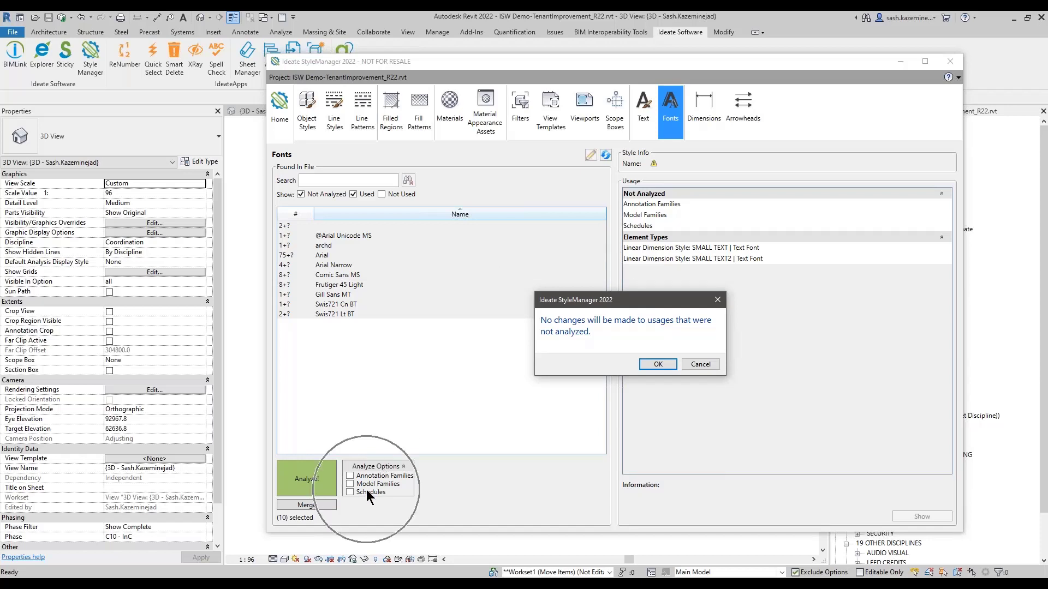
pyautogui.click(658, 365)
pyautogui.click(586, 281)
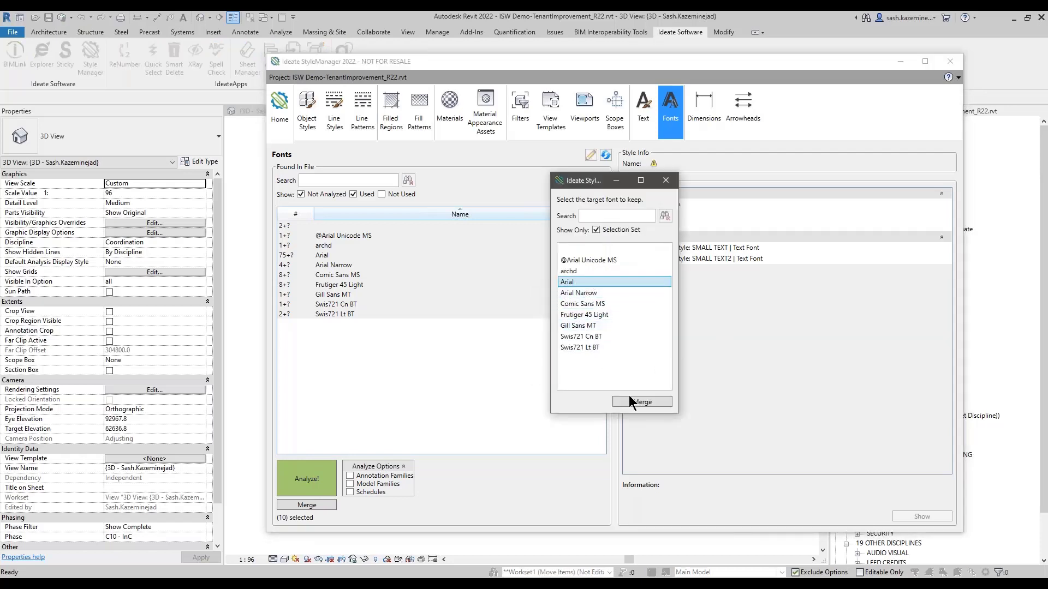
pyautogui.click(633, 400)
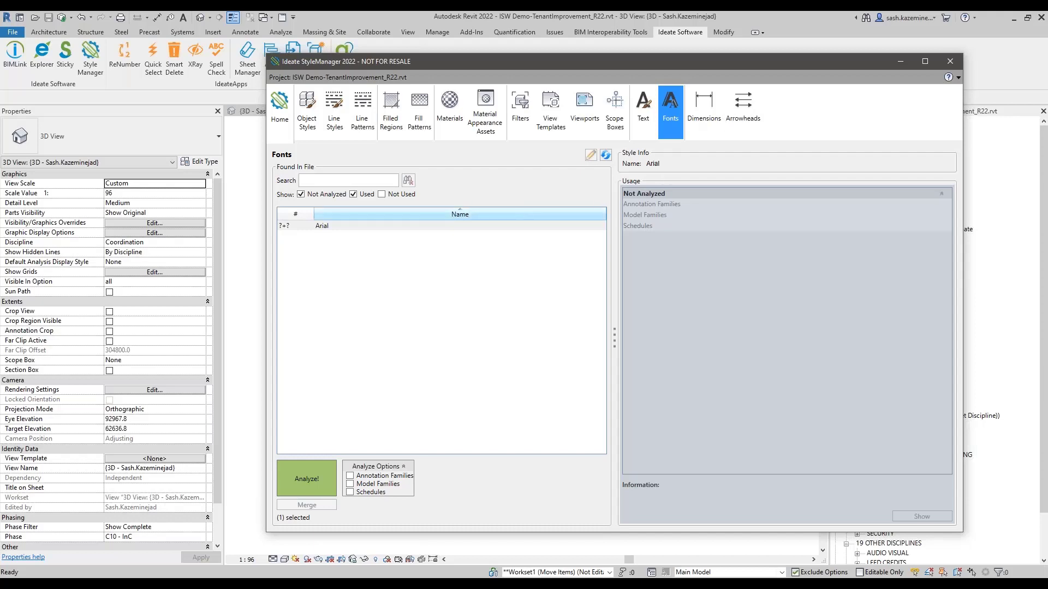
# Close StyleManager, switch to the ISW Demo-MEP_R22.rvt model and start StyleManager for it
pyautogui.click(951, 63)
pyautogui.click(293, 109)
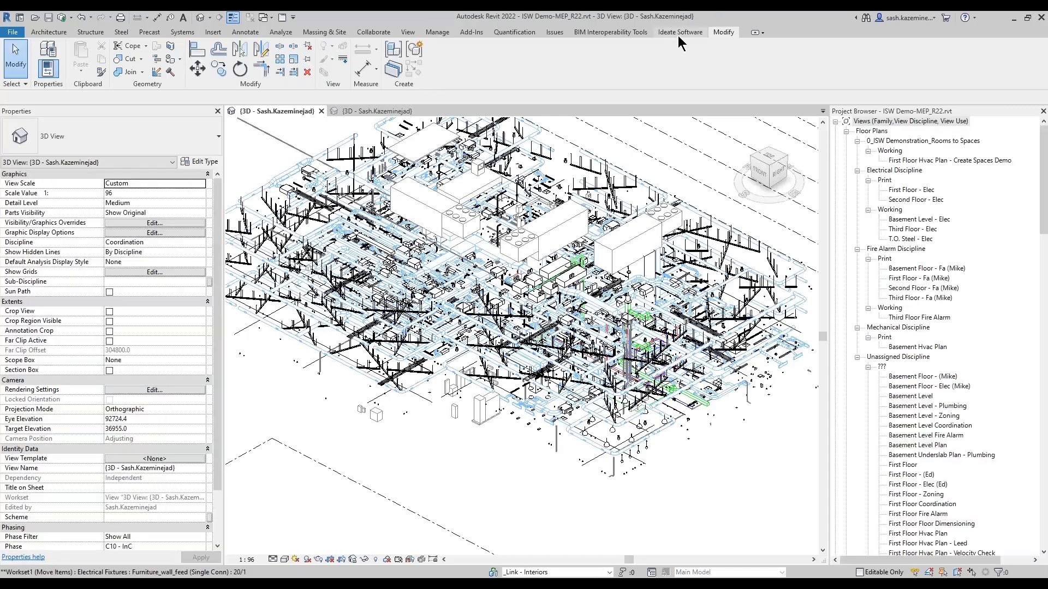
pyautogui.click(678, 32)
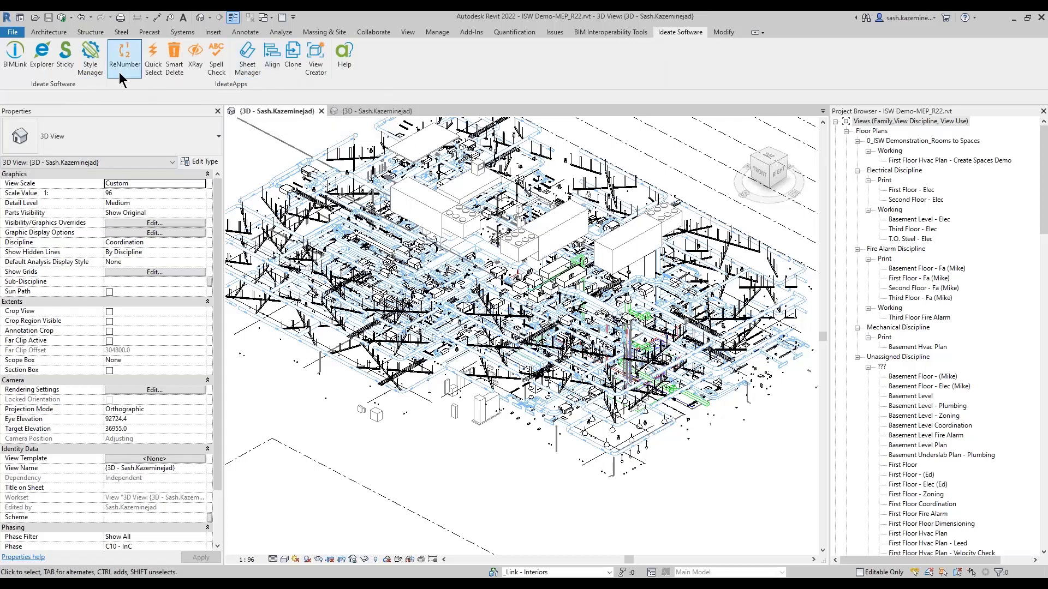
pyautogui.click(104, 68)
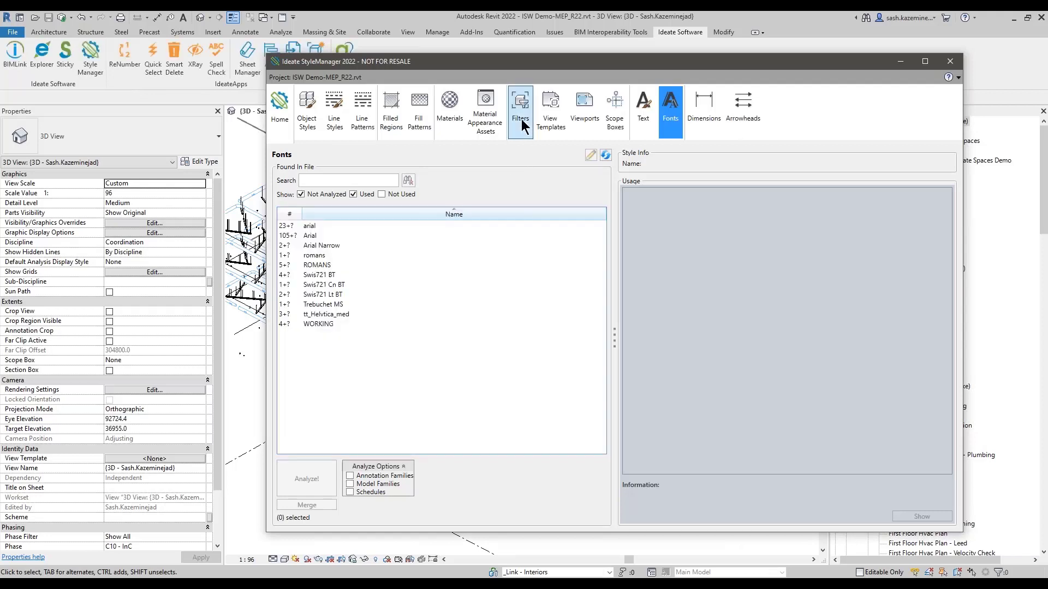
# Display the filters and analyze Default System, Default Systems, and the four from Domestic through Elec not Cable Tray
pyautogui.click(522, 119)
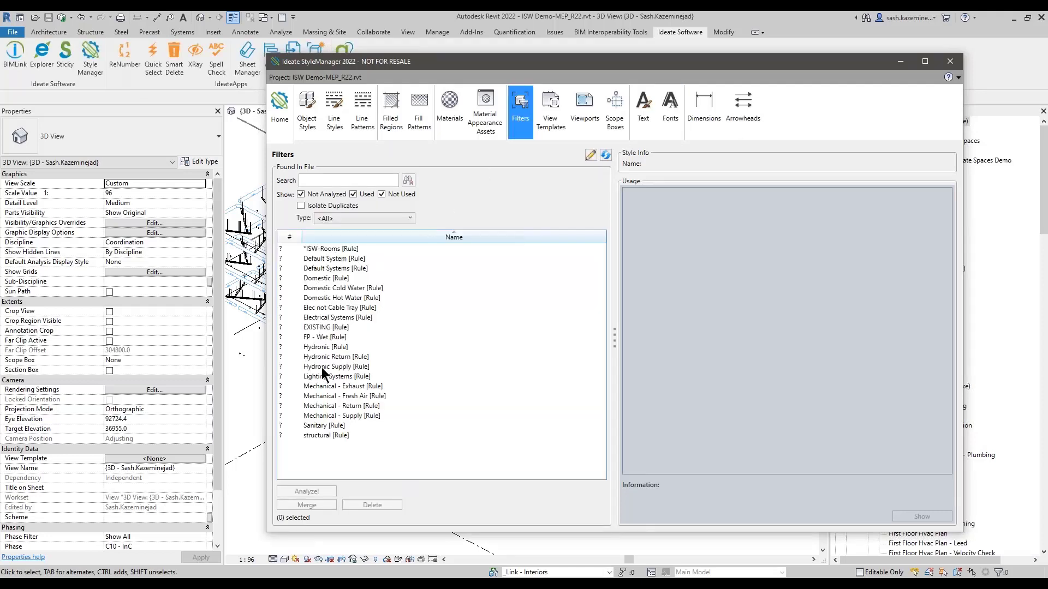
pyautogui.click(327, 258)
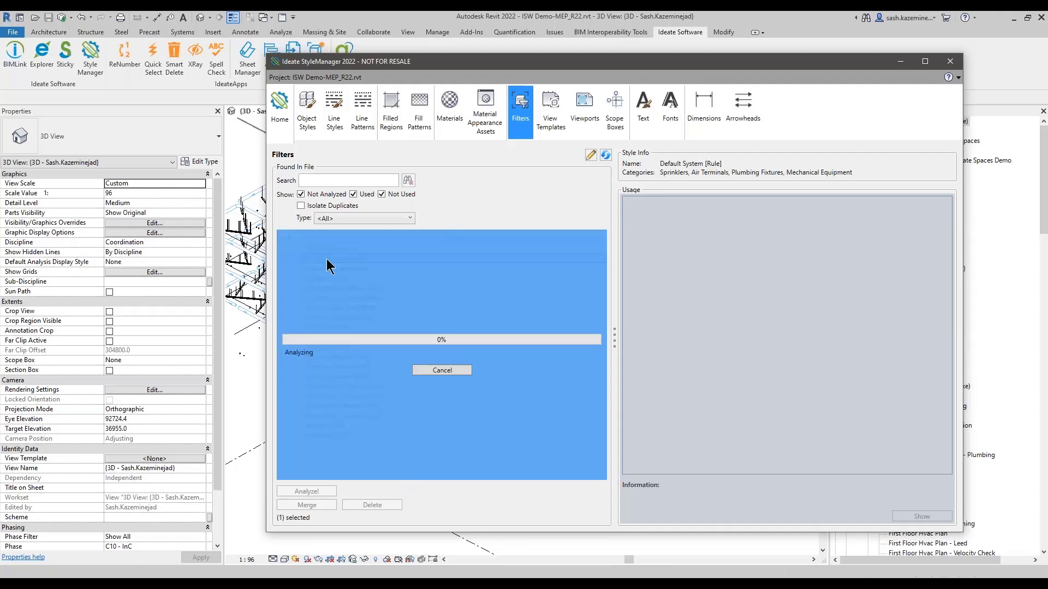
pyautogui.click(327, 270)
pyautogui.click(321, 278)
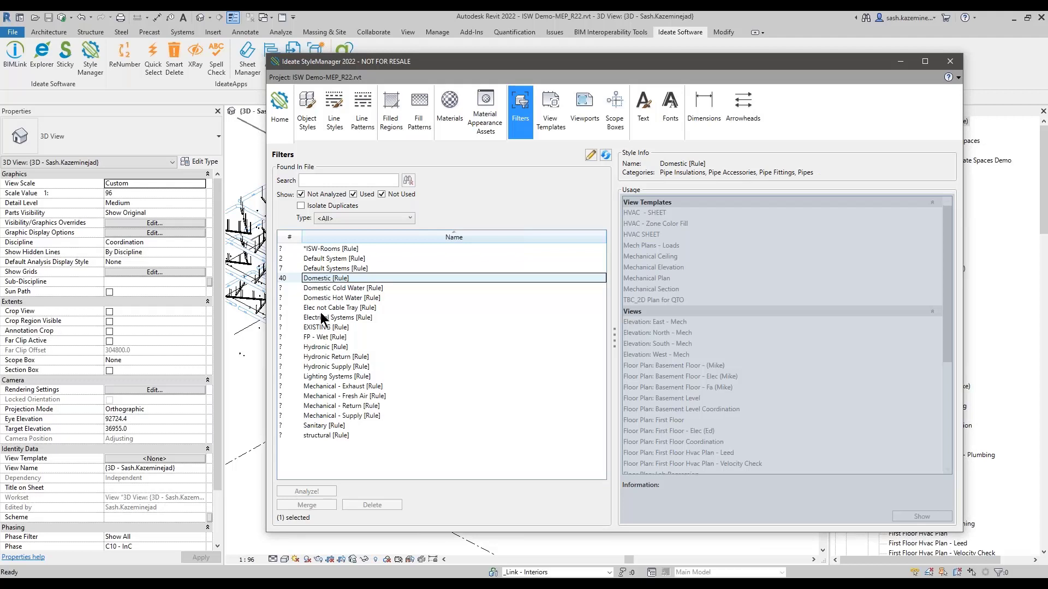
pyautogui.click(323, 308)
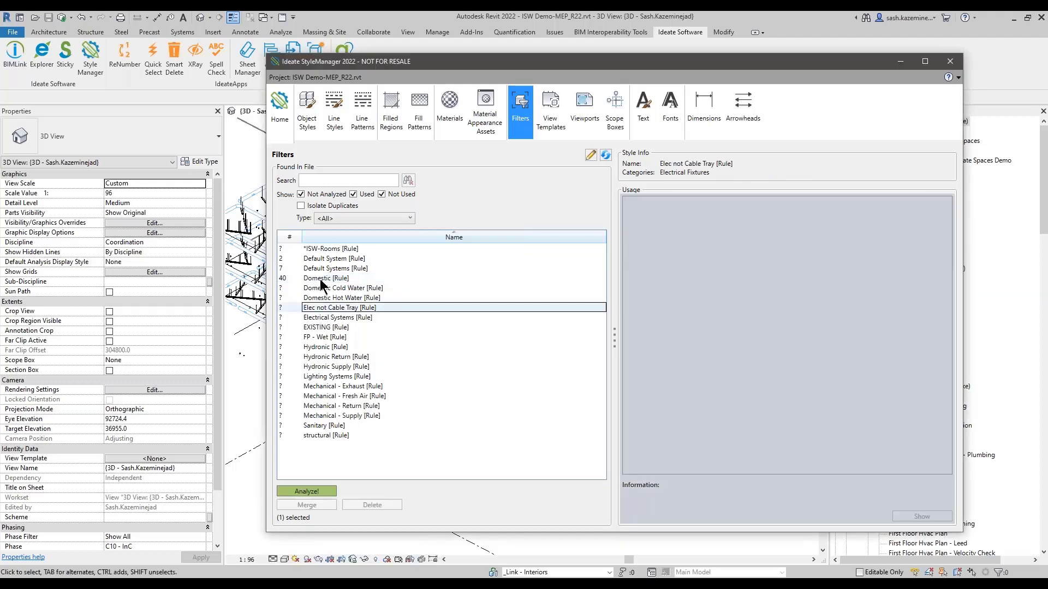
pyautogui.keyDown('shift'); pyautogui.click(322, 279); pyautogui.keyUp('shift')
pyautogui.click(306, 491)
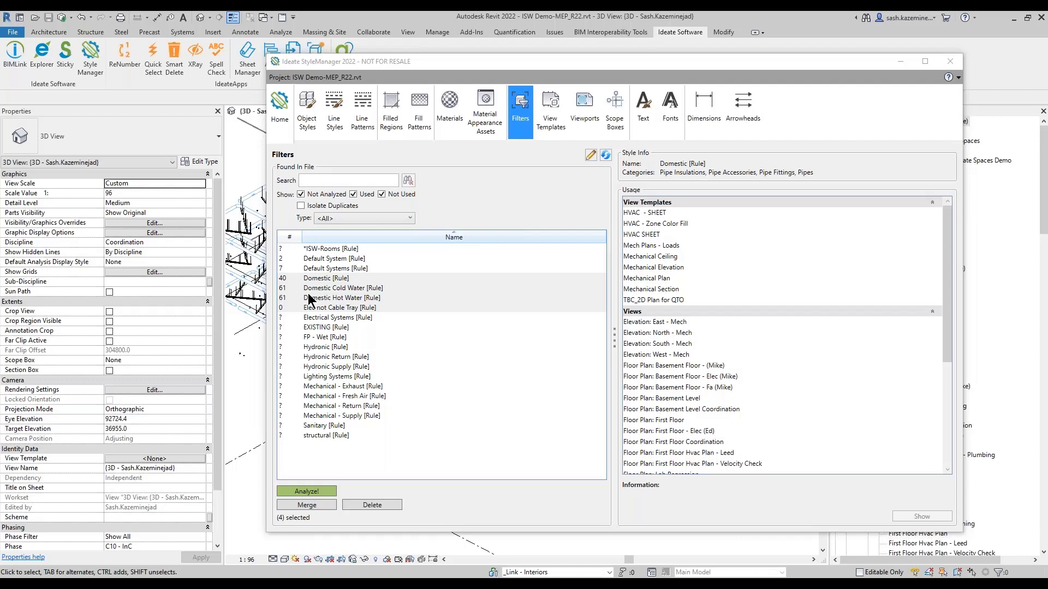
# Delete the unused Elec not Cable Tray filter from the model
pyautogui.click(319, 309)
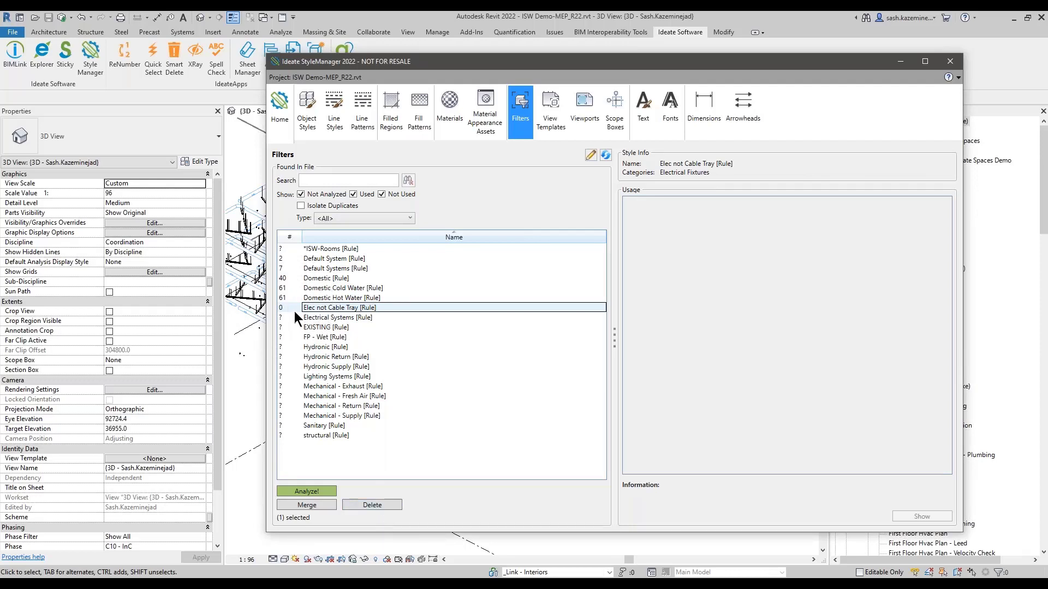
pyautogui.click(369, 506)
# Examine where the Domestic, Domestic Cold Water and Domestic Hot Water filters are used in views and view templates
pyautogui.click(315, 278)
pyautogui.click(319, 291)
pyautogui.click(322, 295)
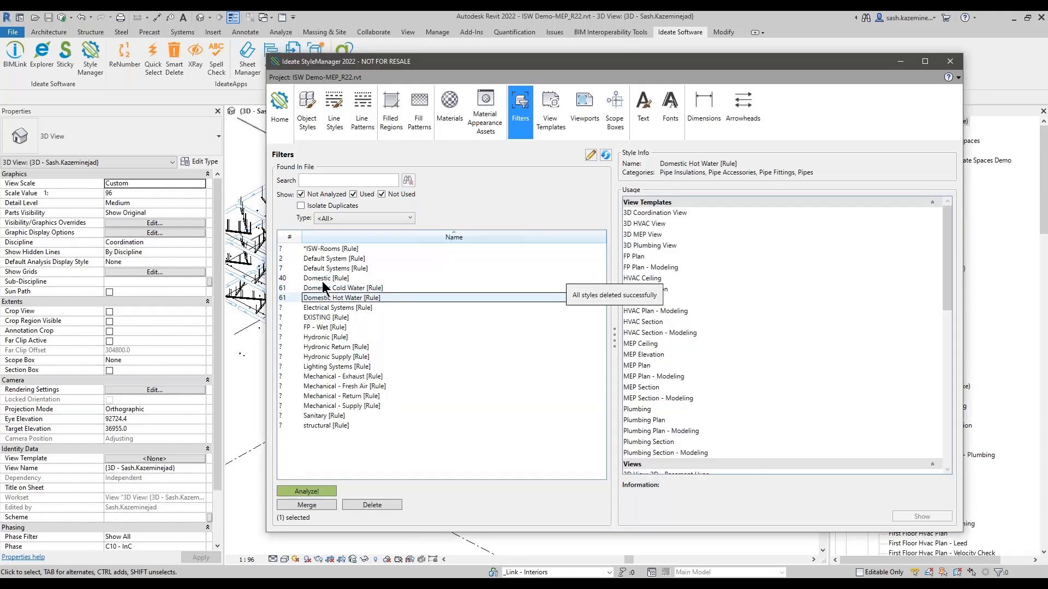
pyautogui.click(315, 507)
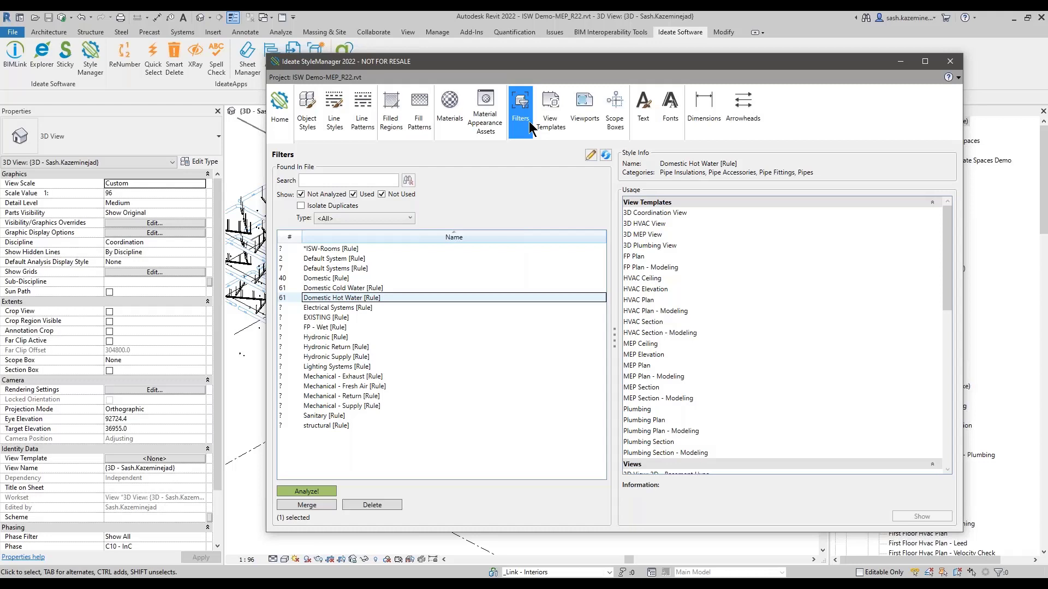
# Display the view templates, look through their usage counts and close StyleManager
pyautogui.click(548, 117)
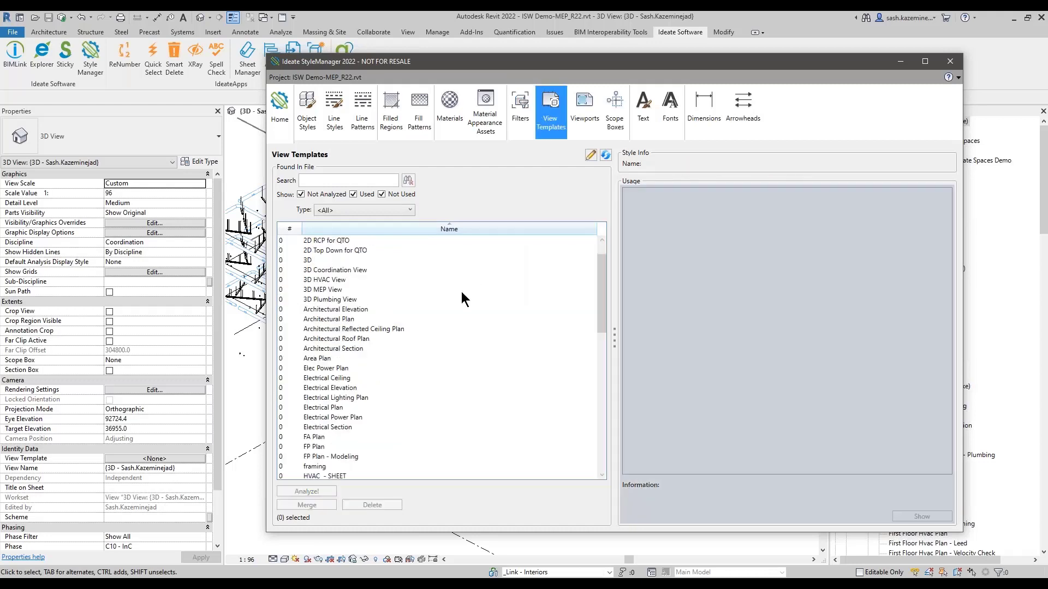
pyautogui.scroll(-12, 458, 294)
pyautogui.scroll(7, 444, 324)
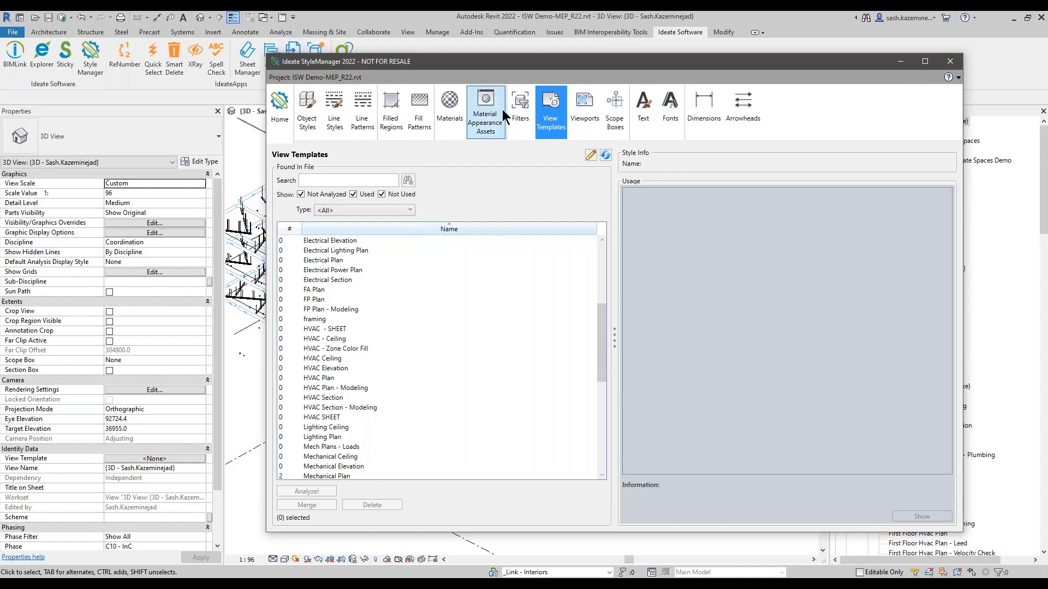
pyautogui.click(948, 65)
pyautogui.click(530, 550)
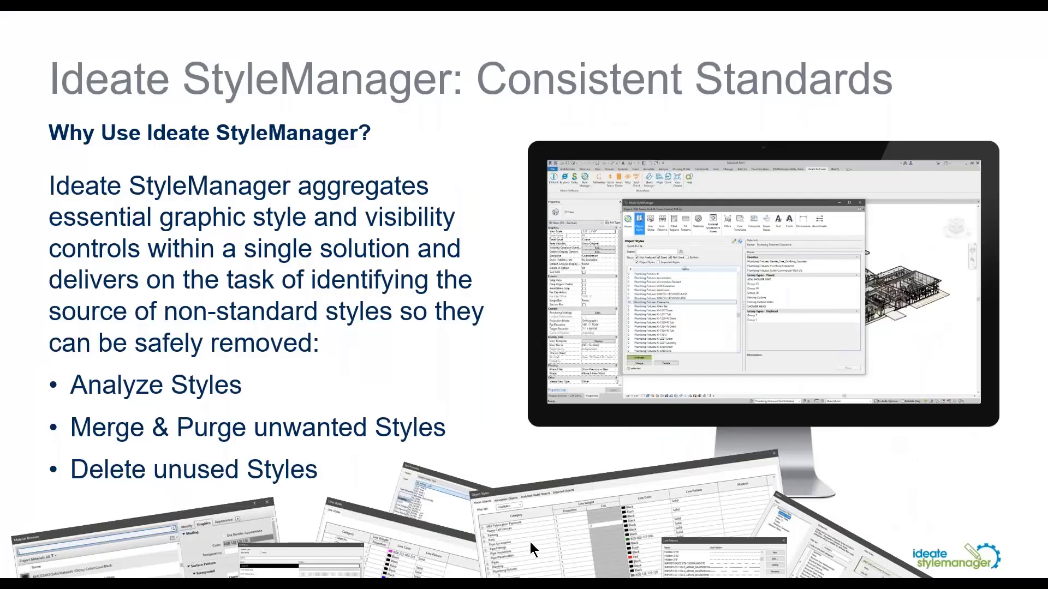
pyautogui.click(477, 442)
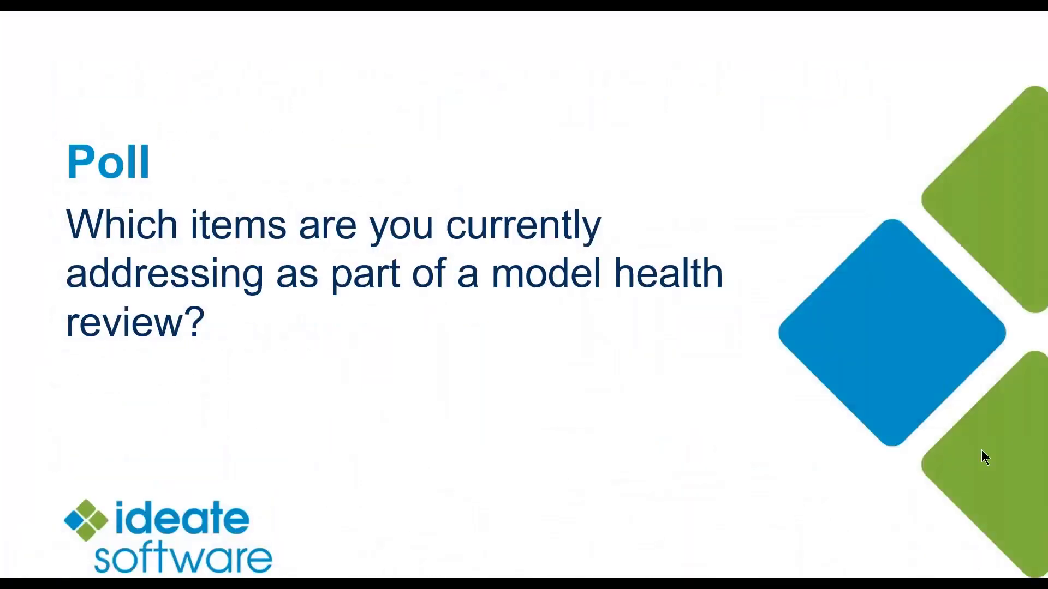